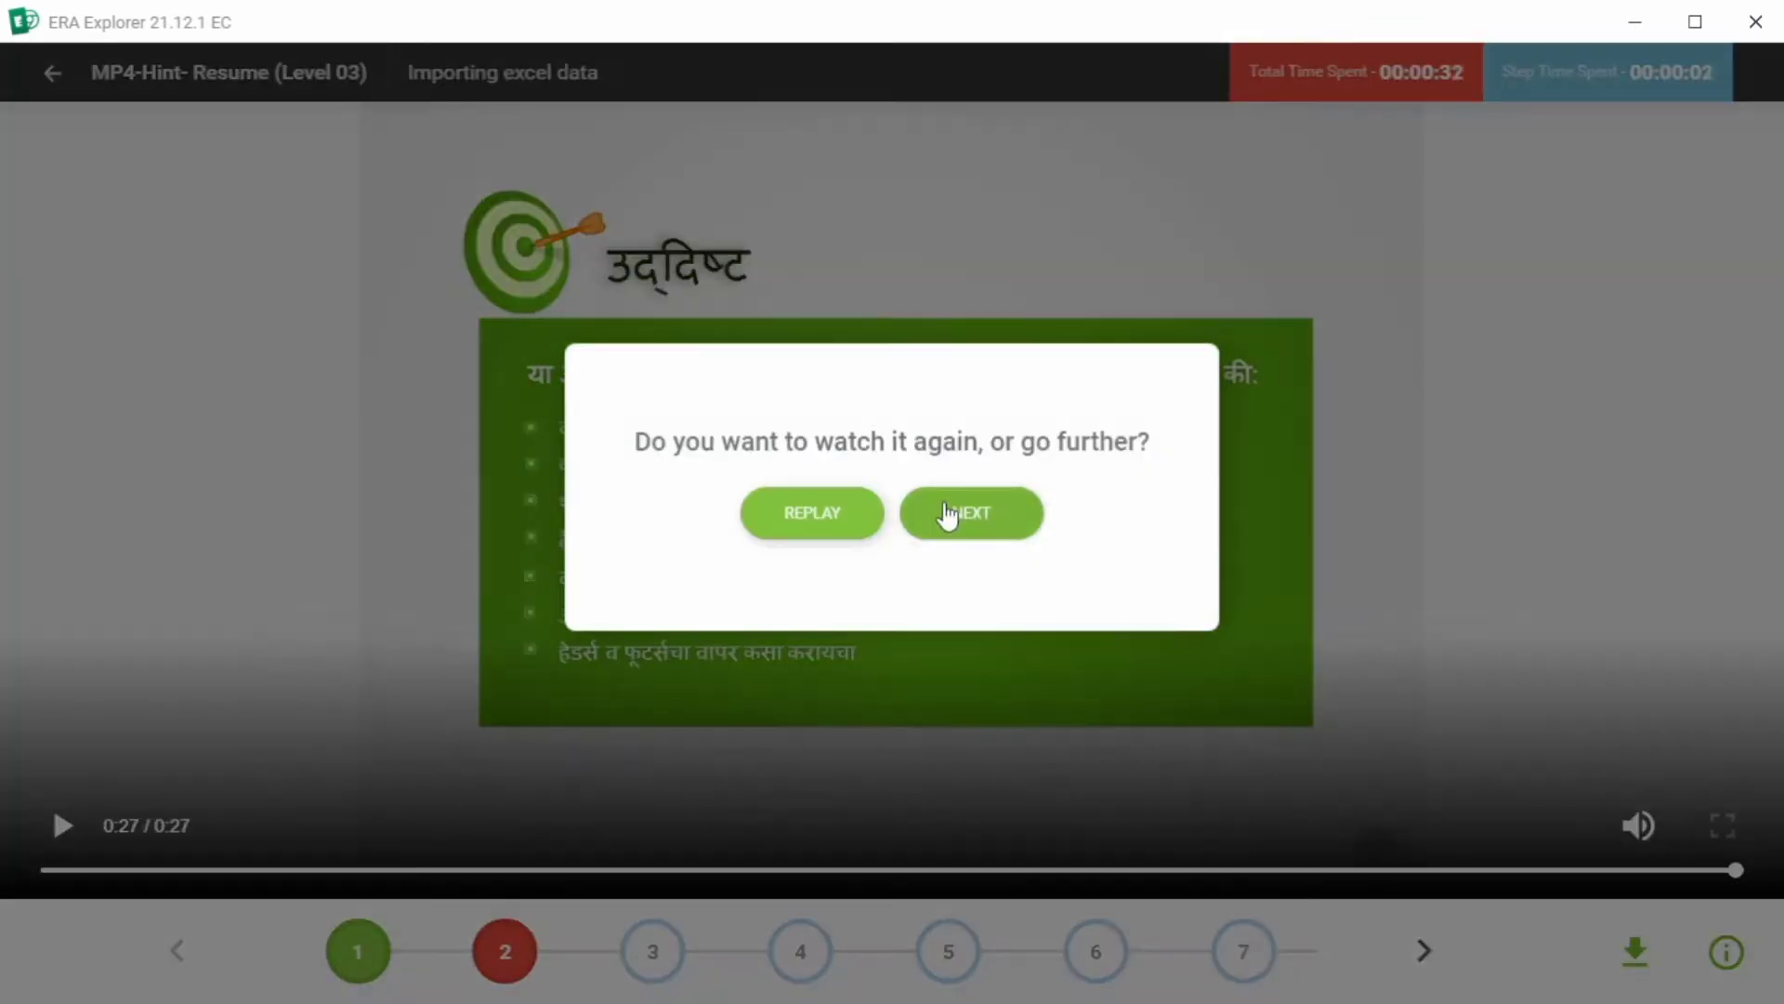
Move on from the objectives video and submit "Insert tab > Object list > Create From File" for the Excel import question, without the hint.
click(948, 514)
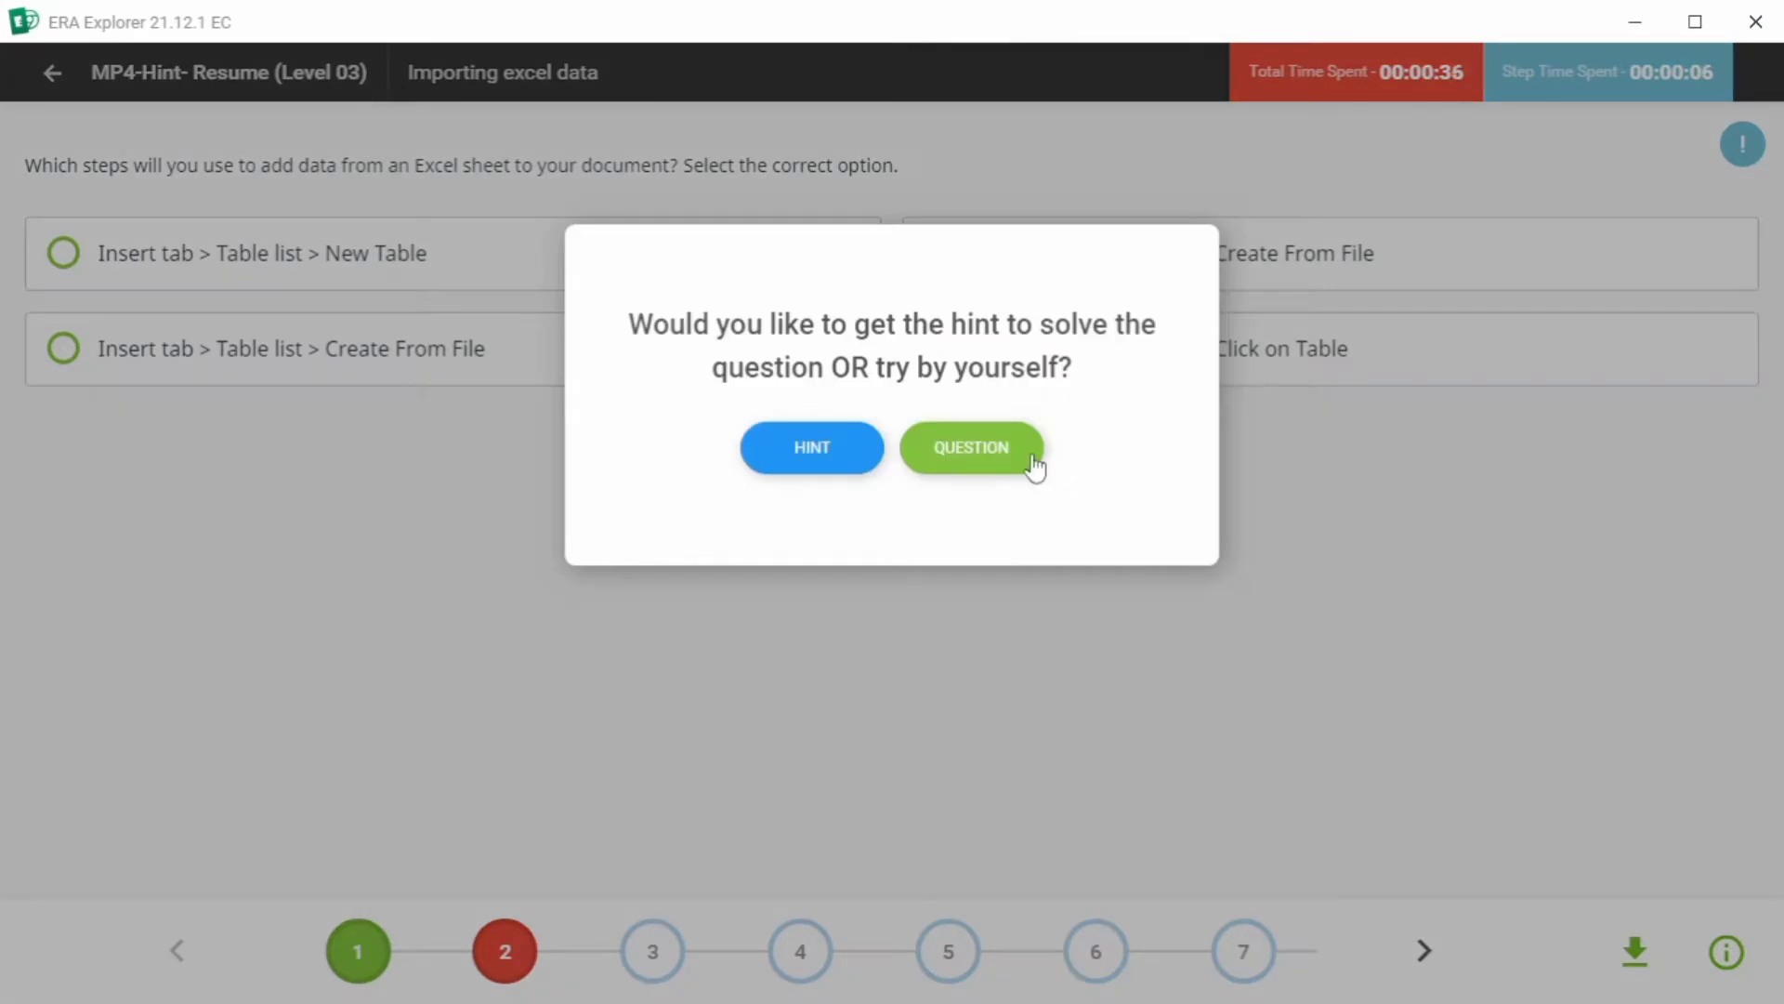
click(1022, 454)
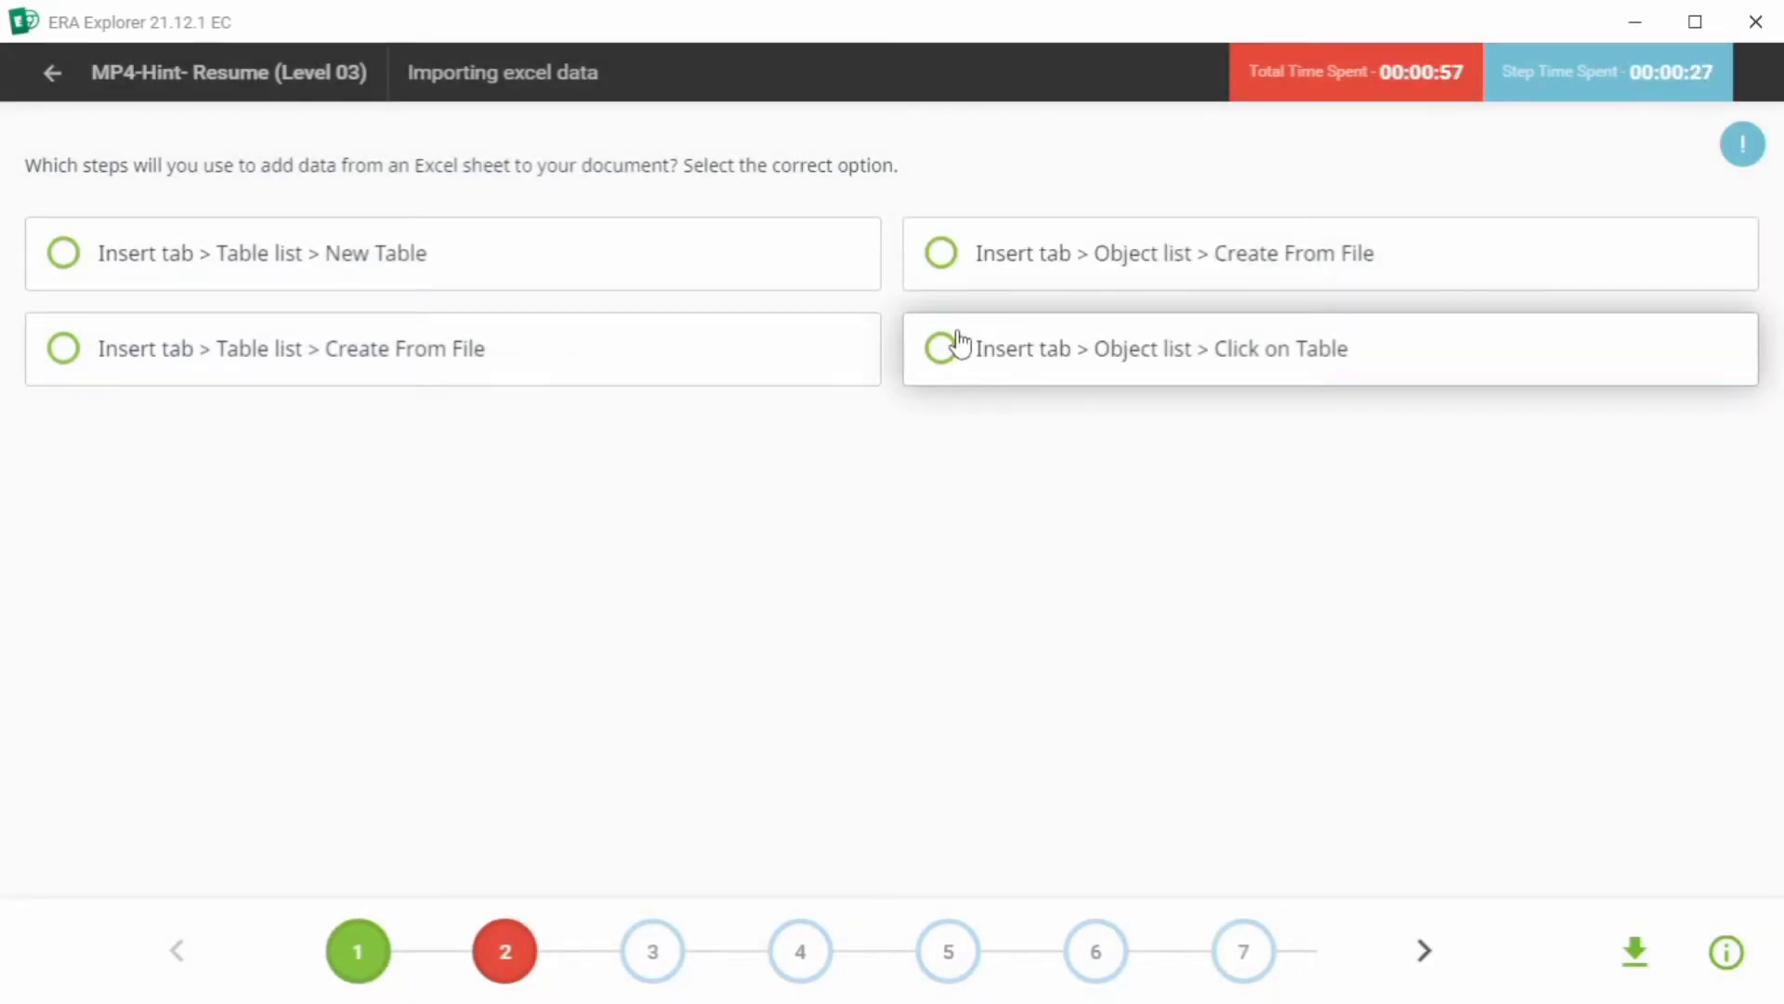
click(956, 285)
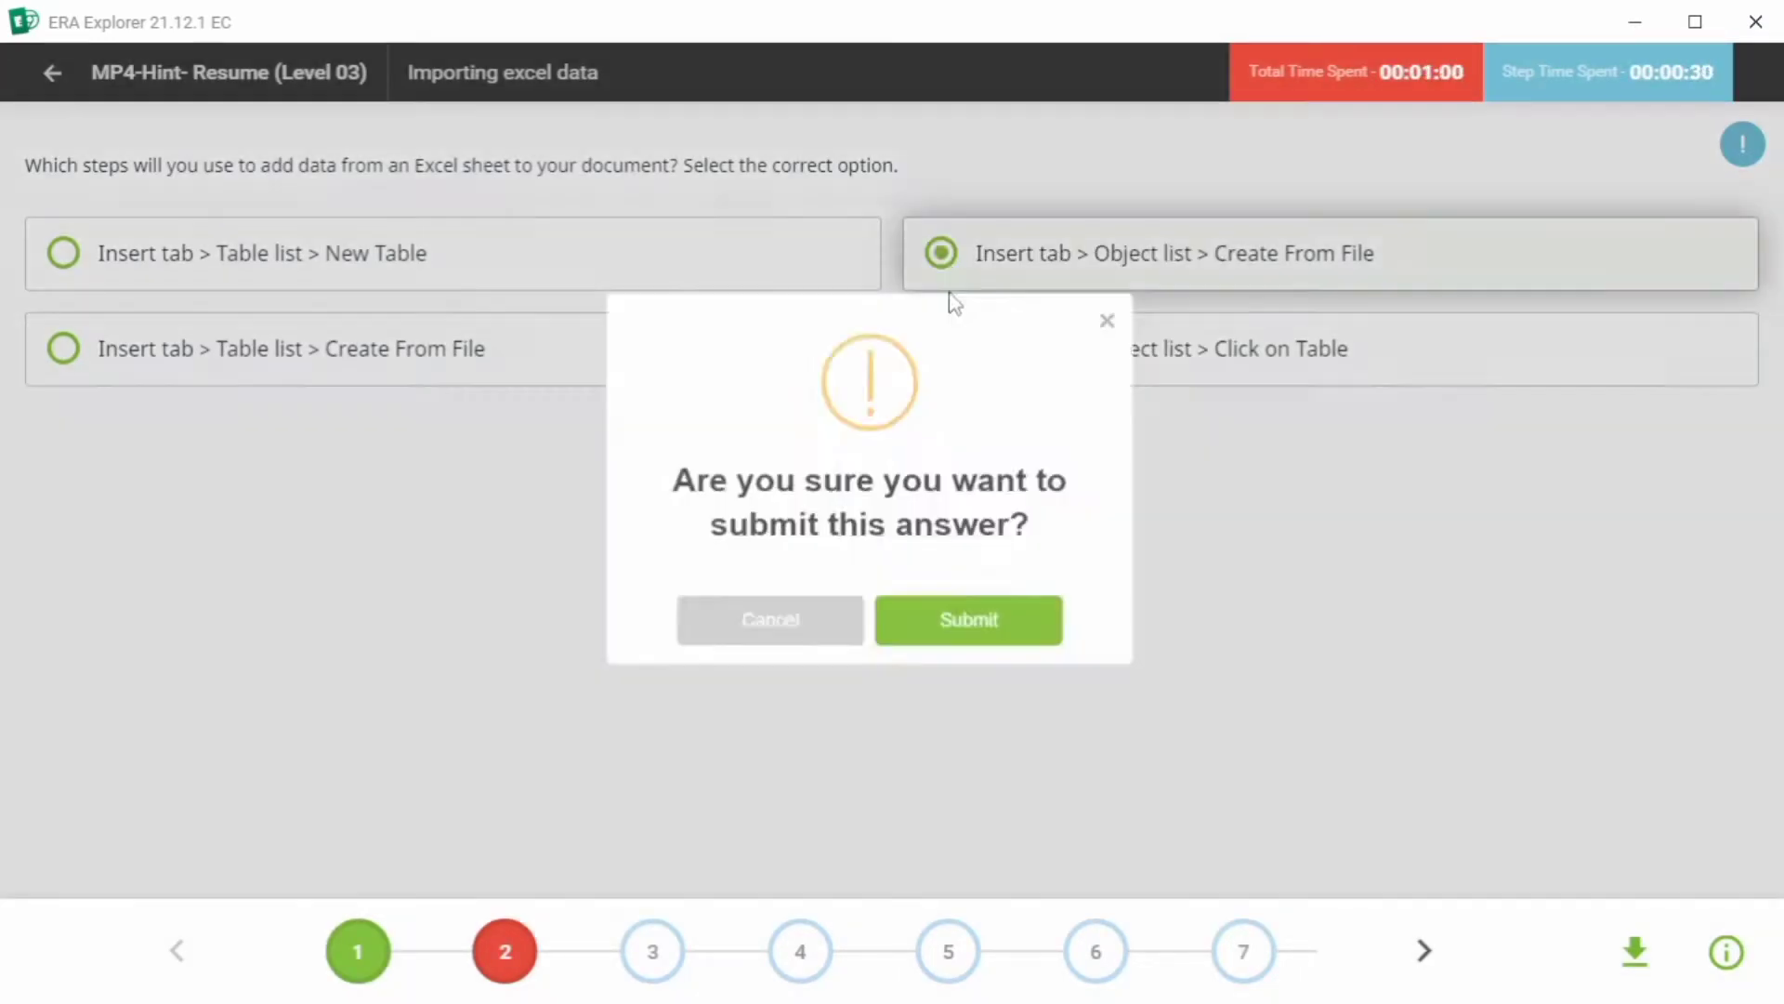
click(1013, 619)
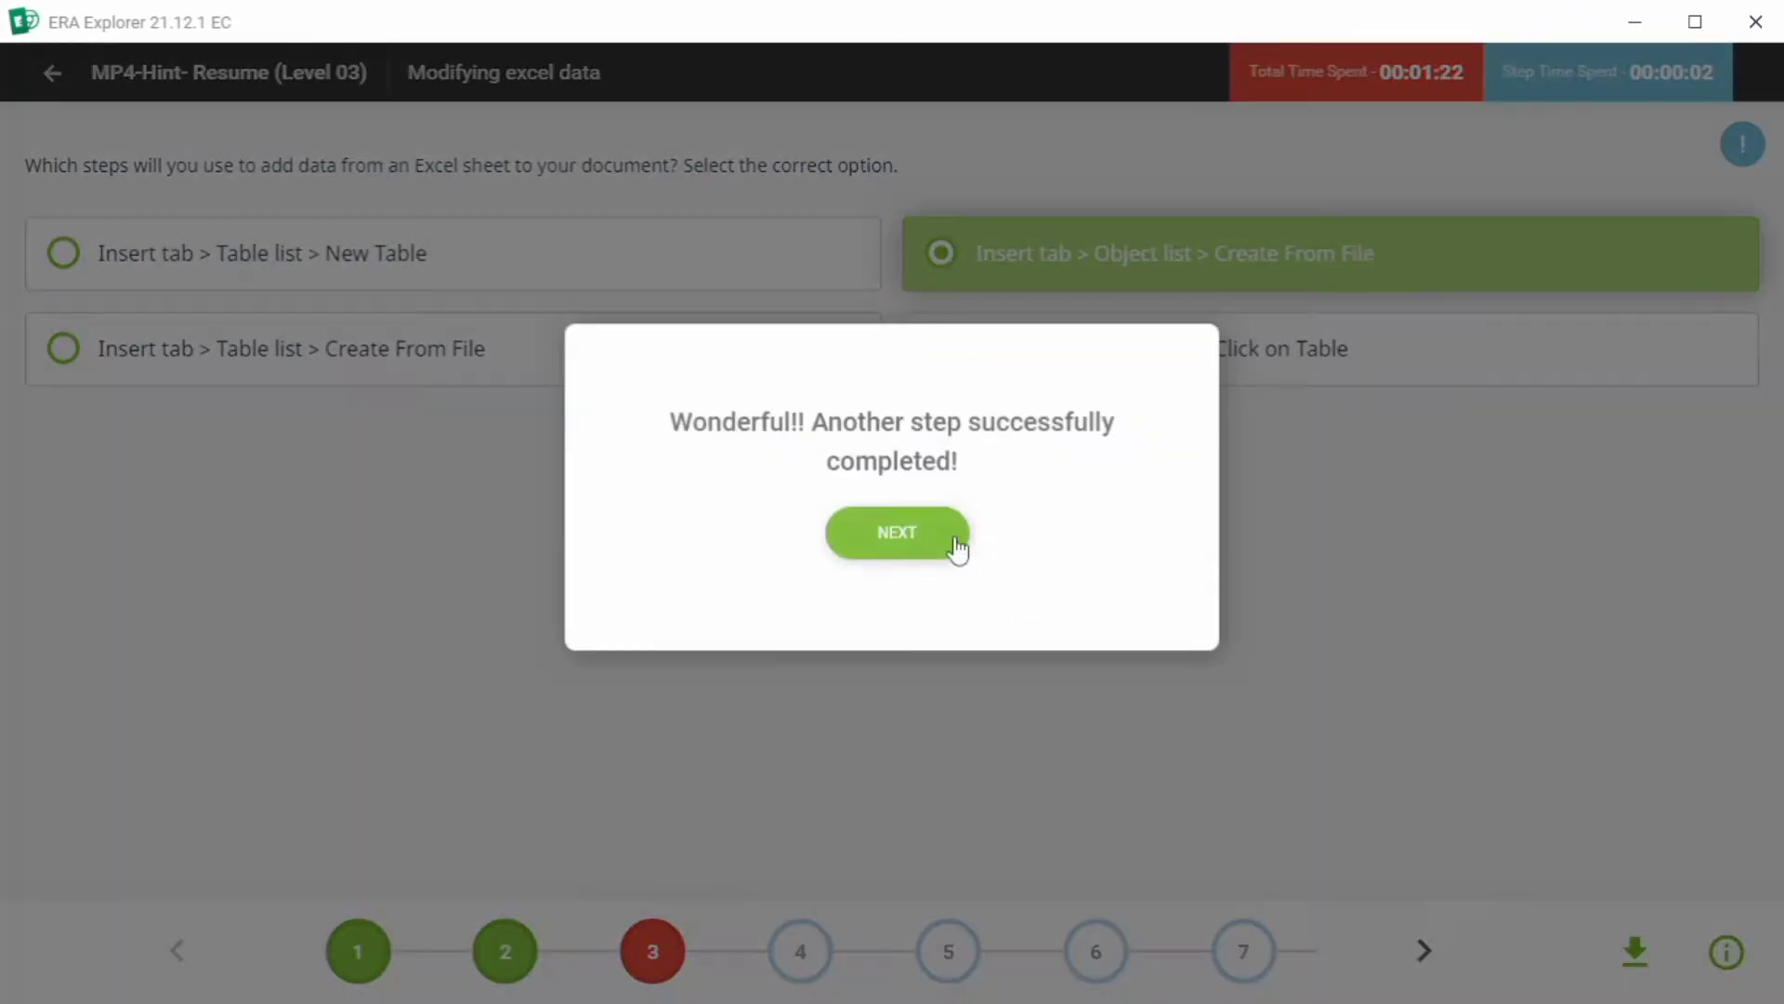
Go to the Modifying excel data question without the hint and submit "चूक" as the answer.
click(955, 539)
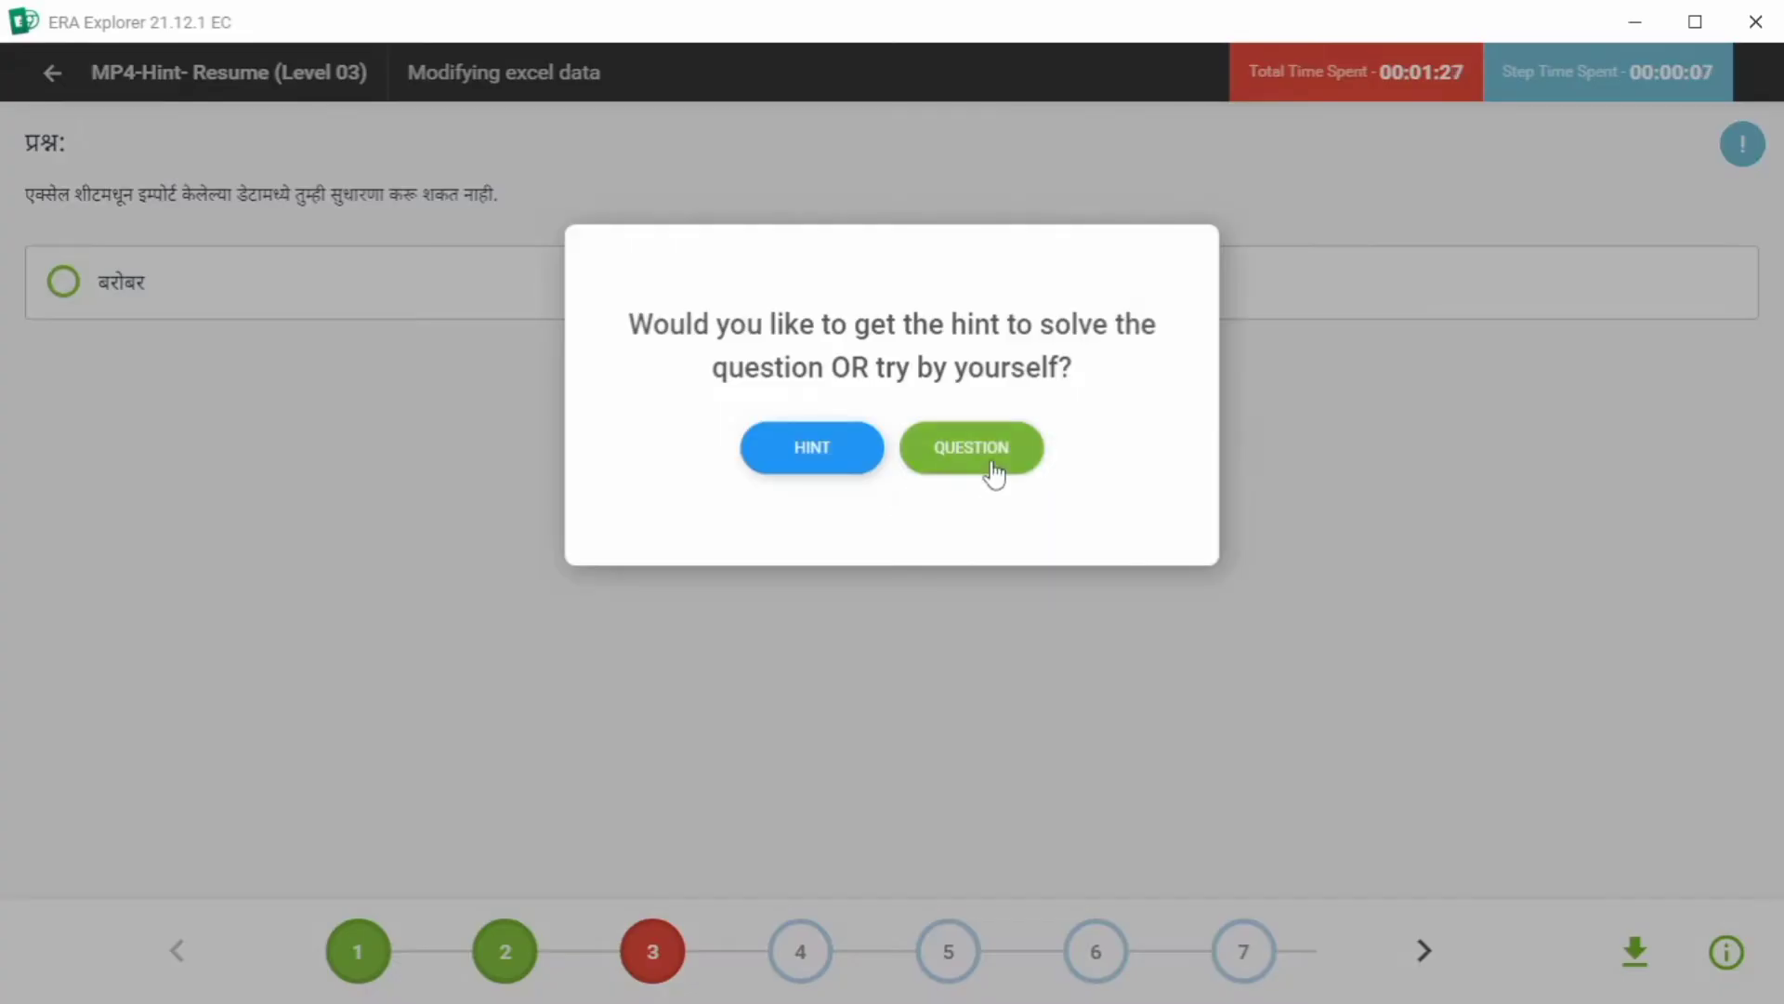
click(988, 449)
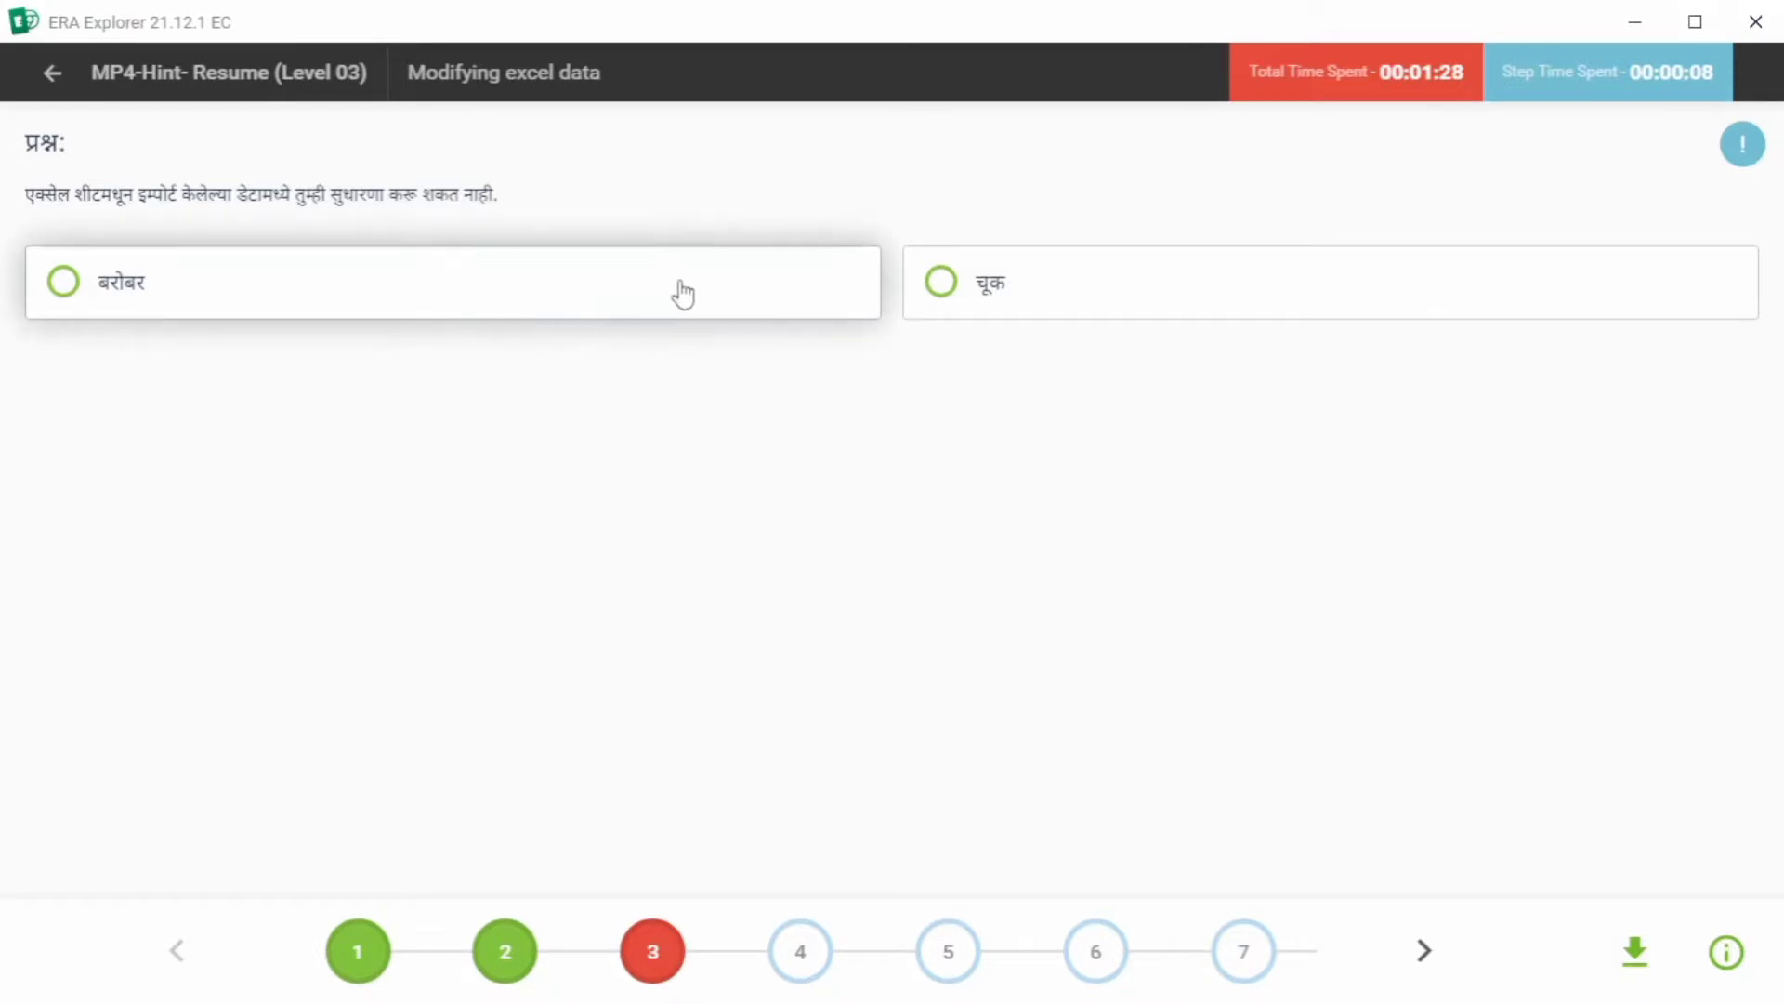
click(939, 281)
click(939, 659)
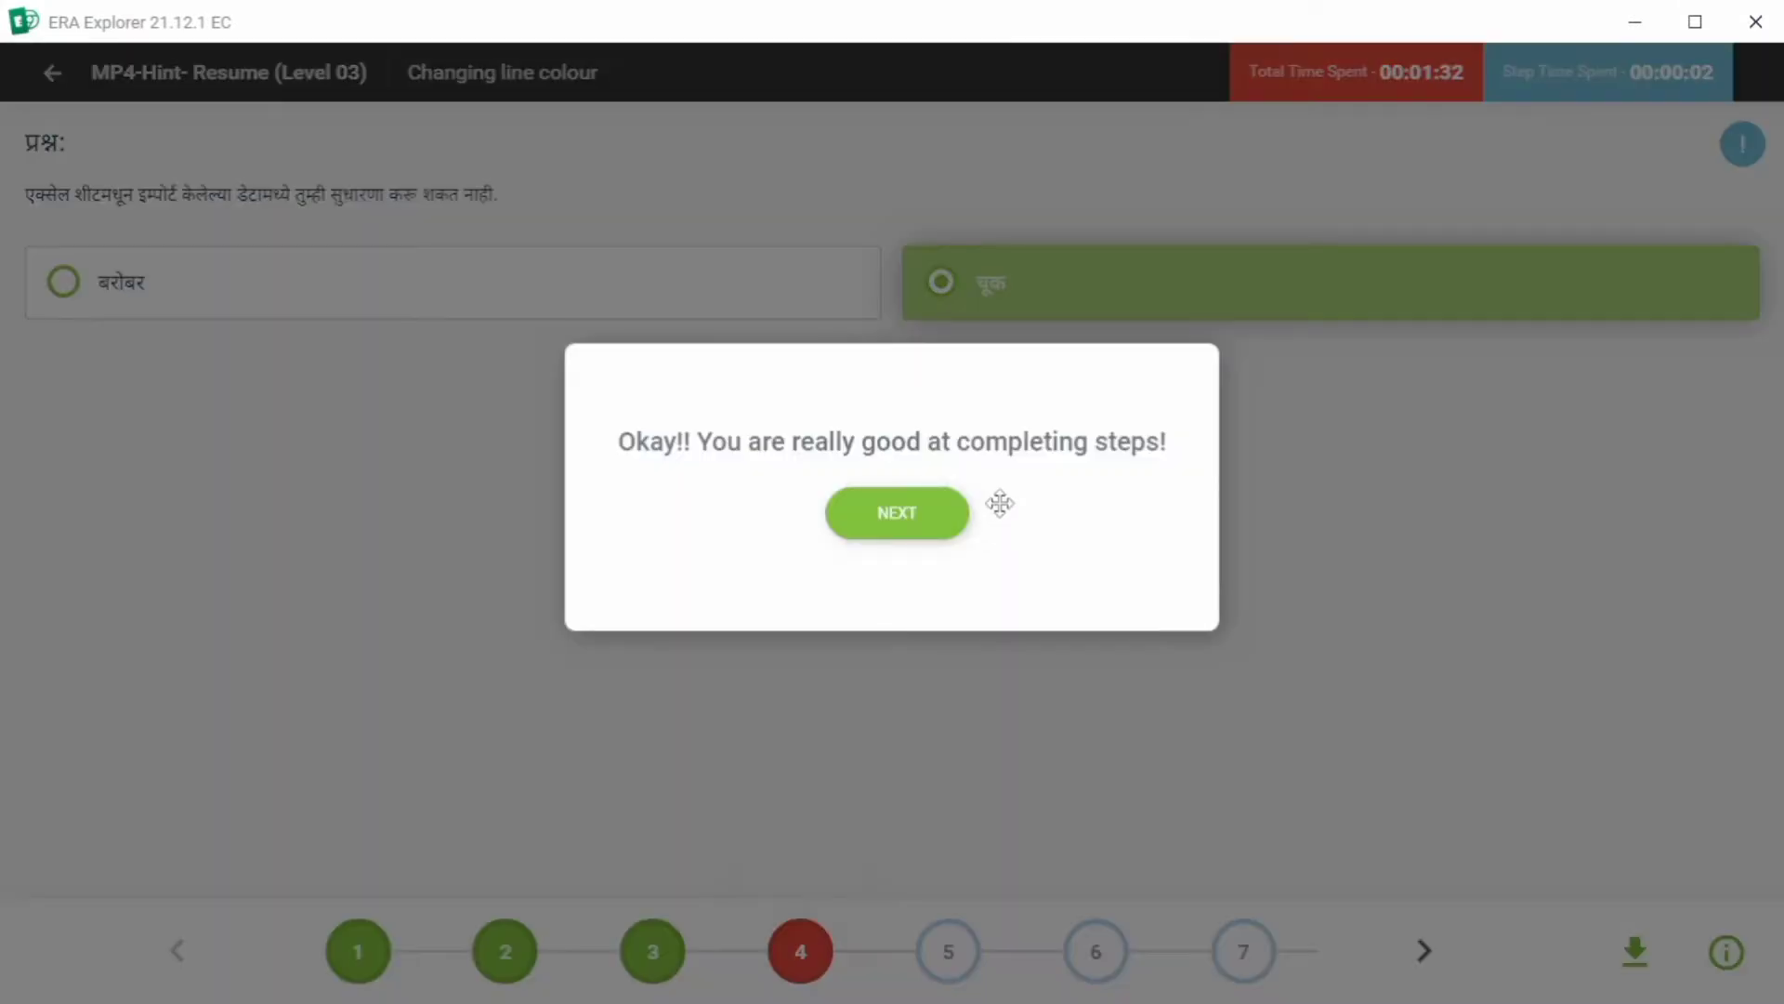
Go to the Changing line colour question without the hint and submit "शेप इफेक्ट्स" as the answer.
click(913, 511)
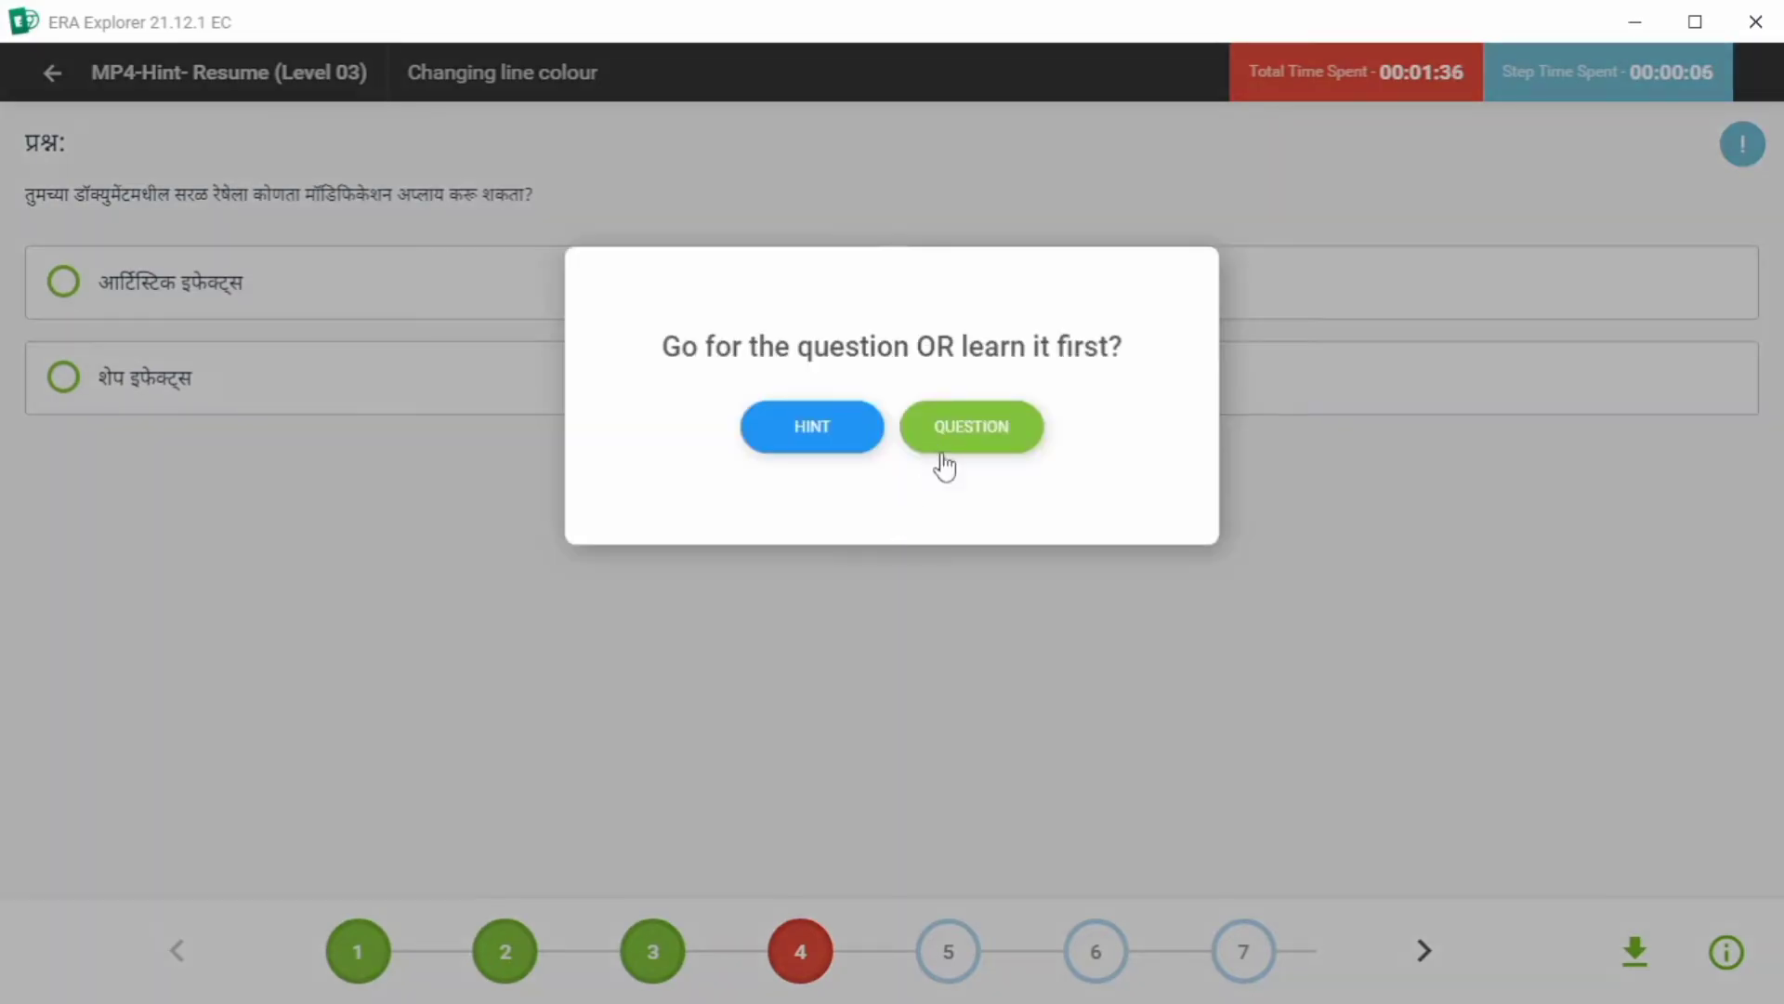
click(940, 450)
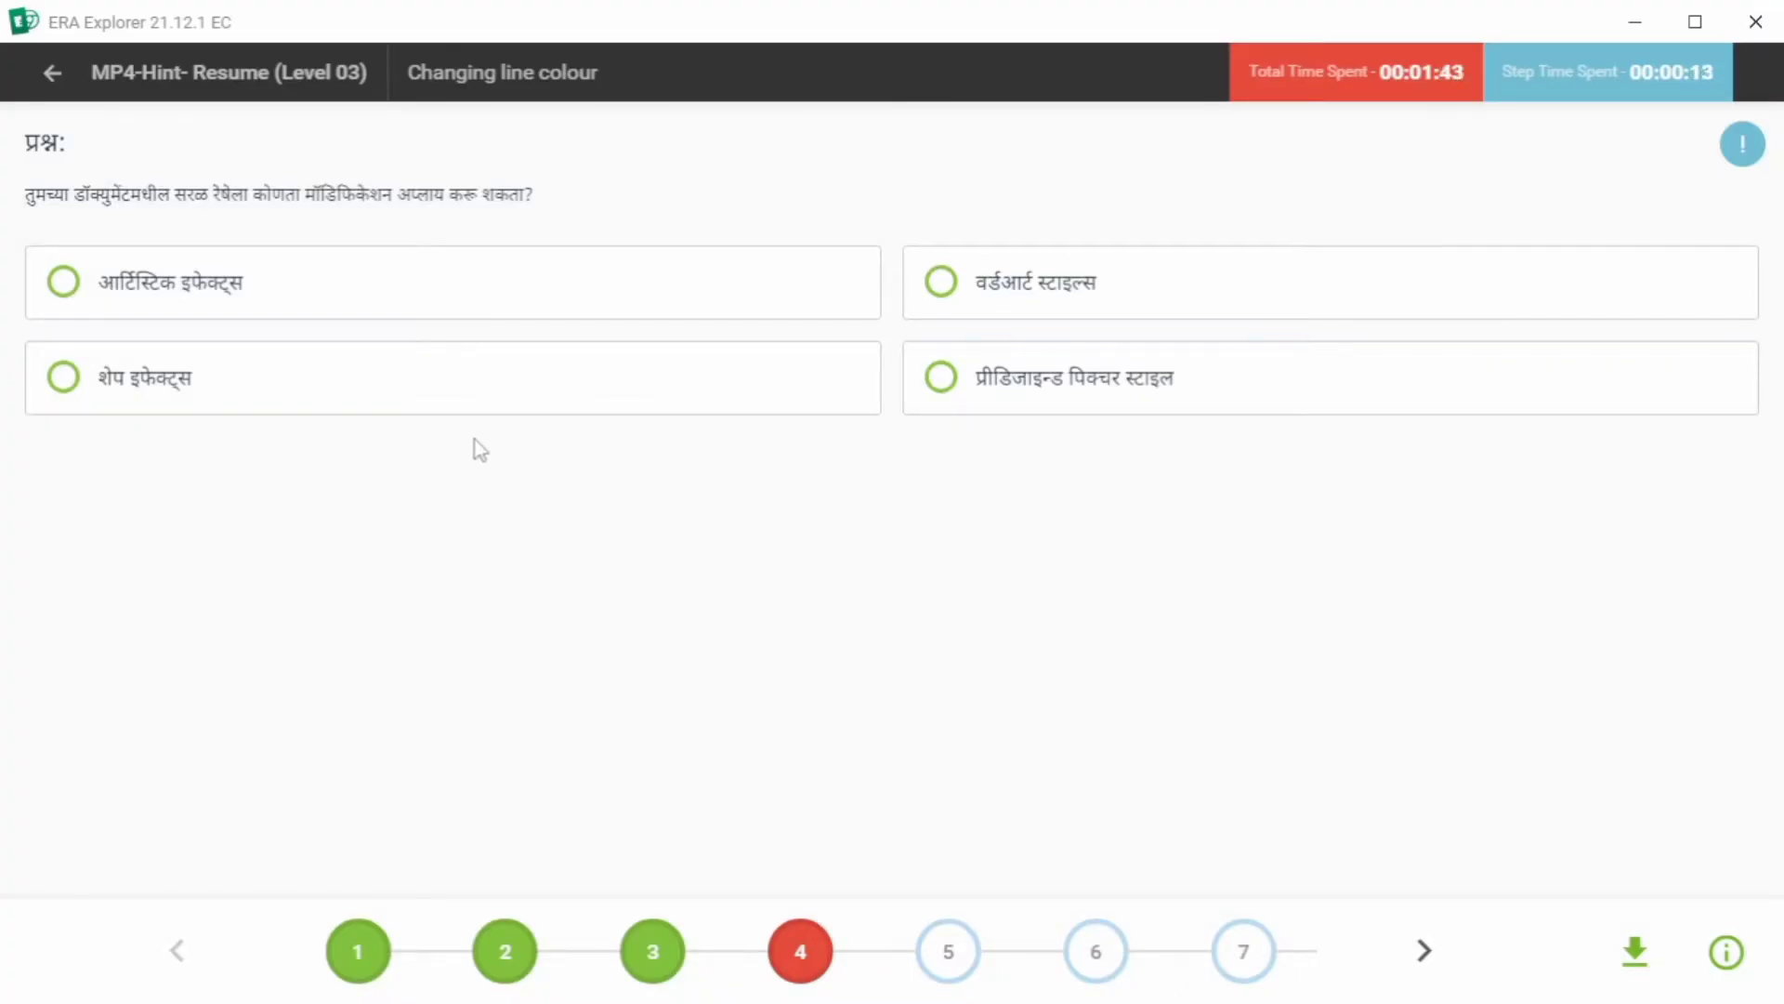
click(61, 381)
click(955, 650)
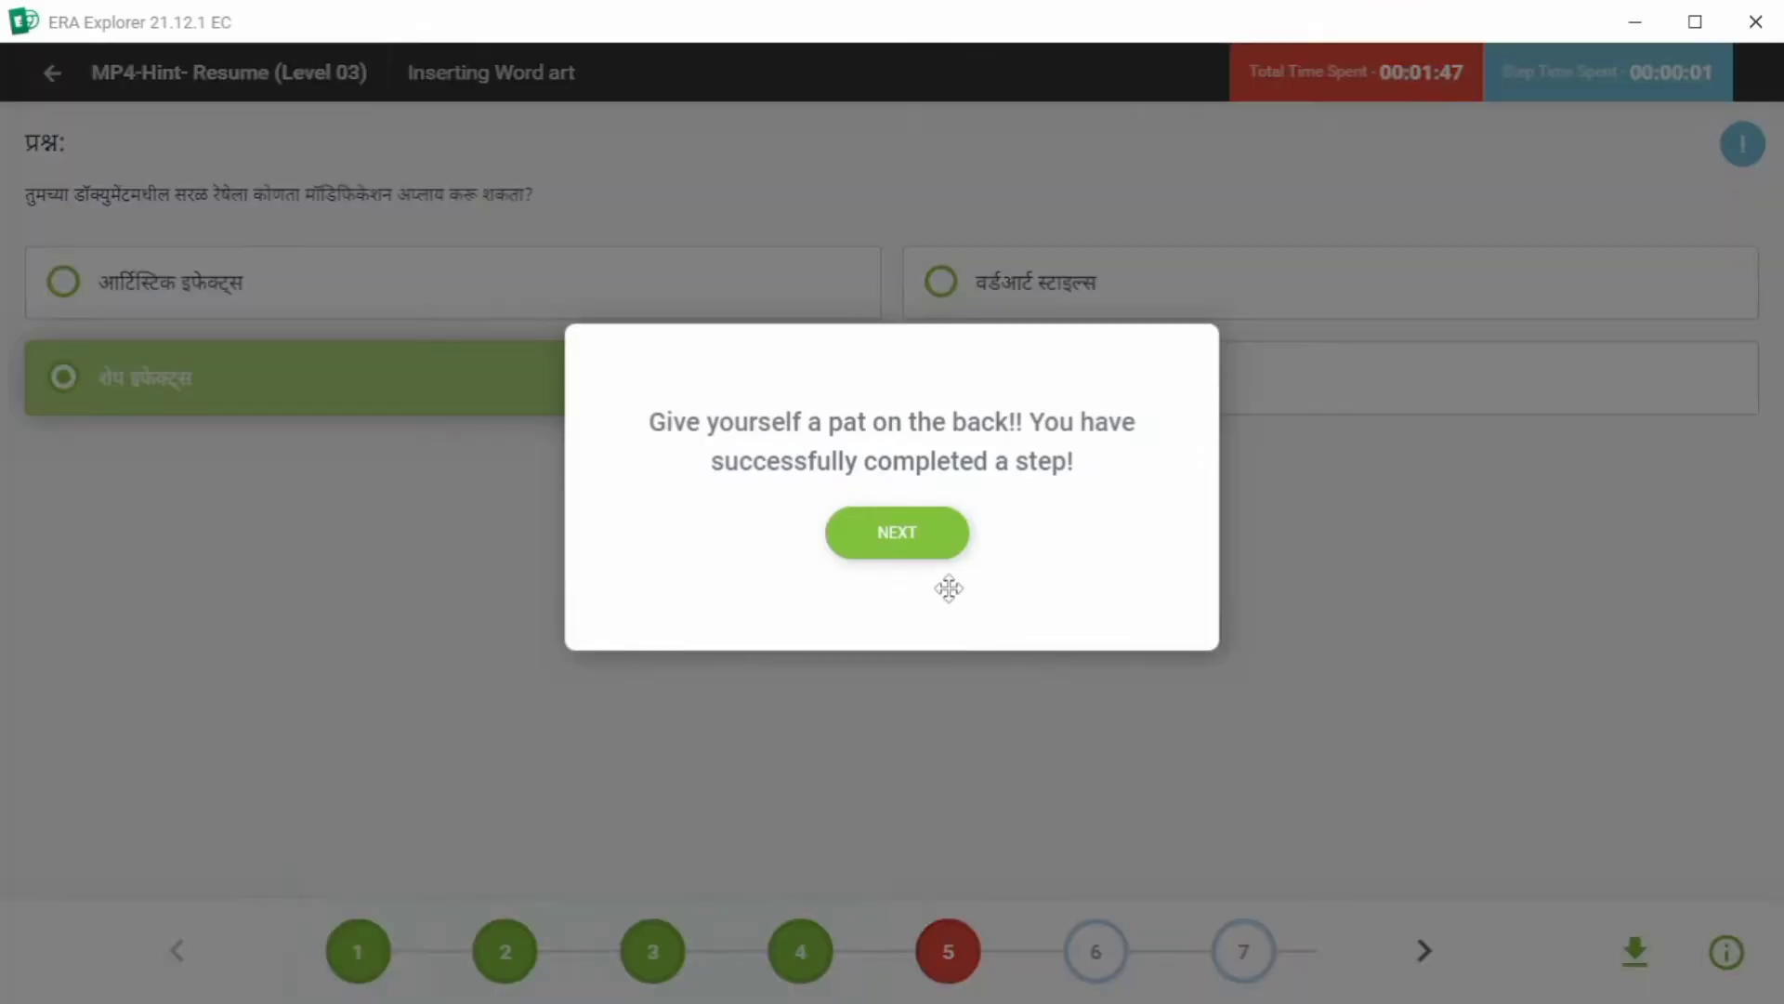
Go to the Inserting Word art question without the hint and submit the plain slanted blue A image as the answer.
click(941, 548)
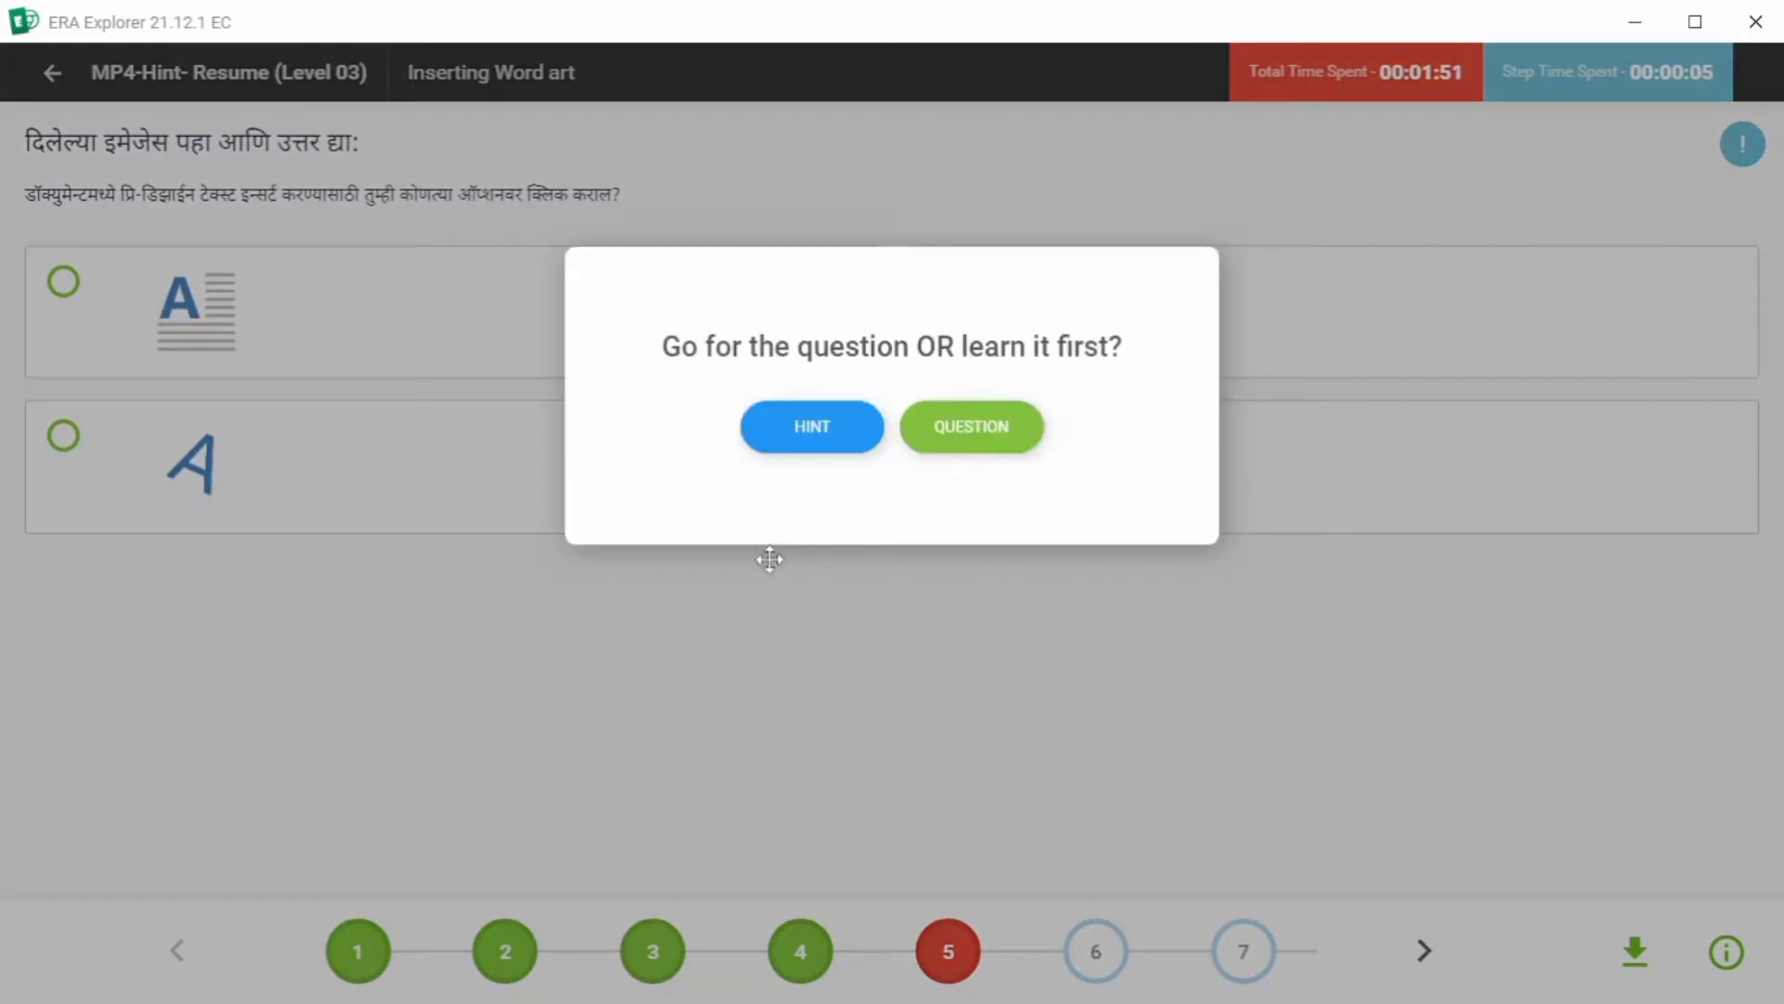
click(975, 420)
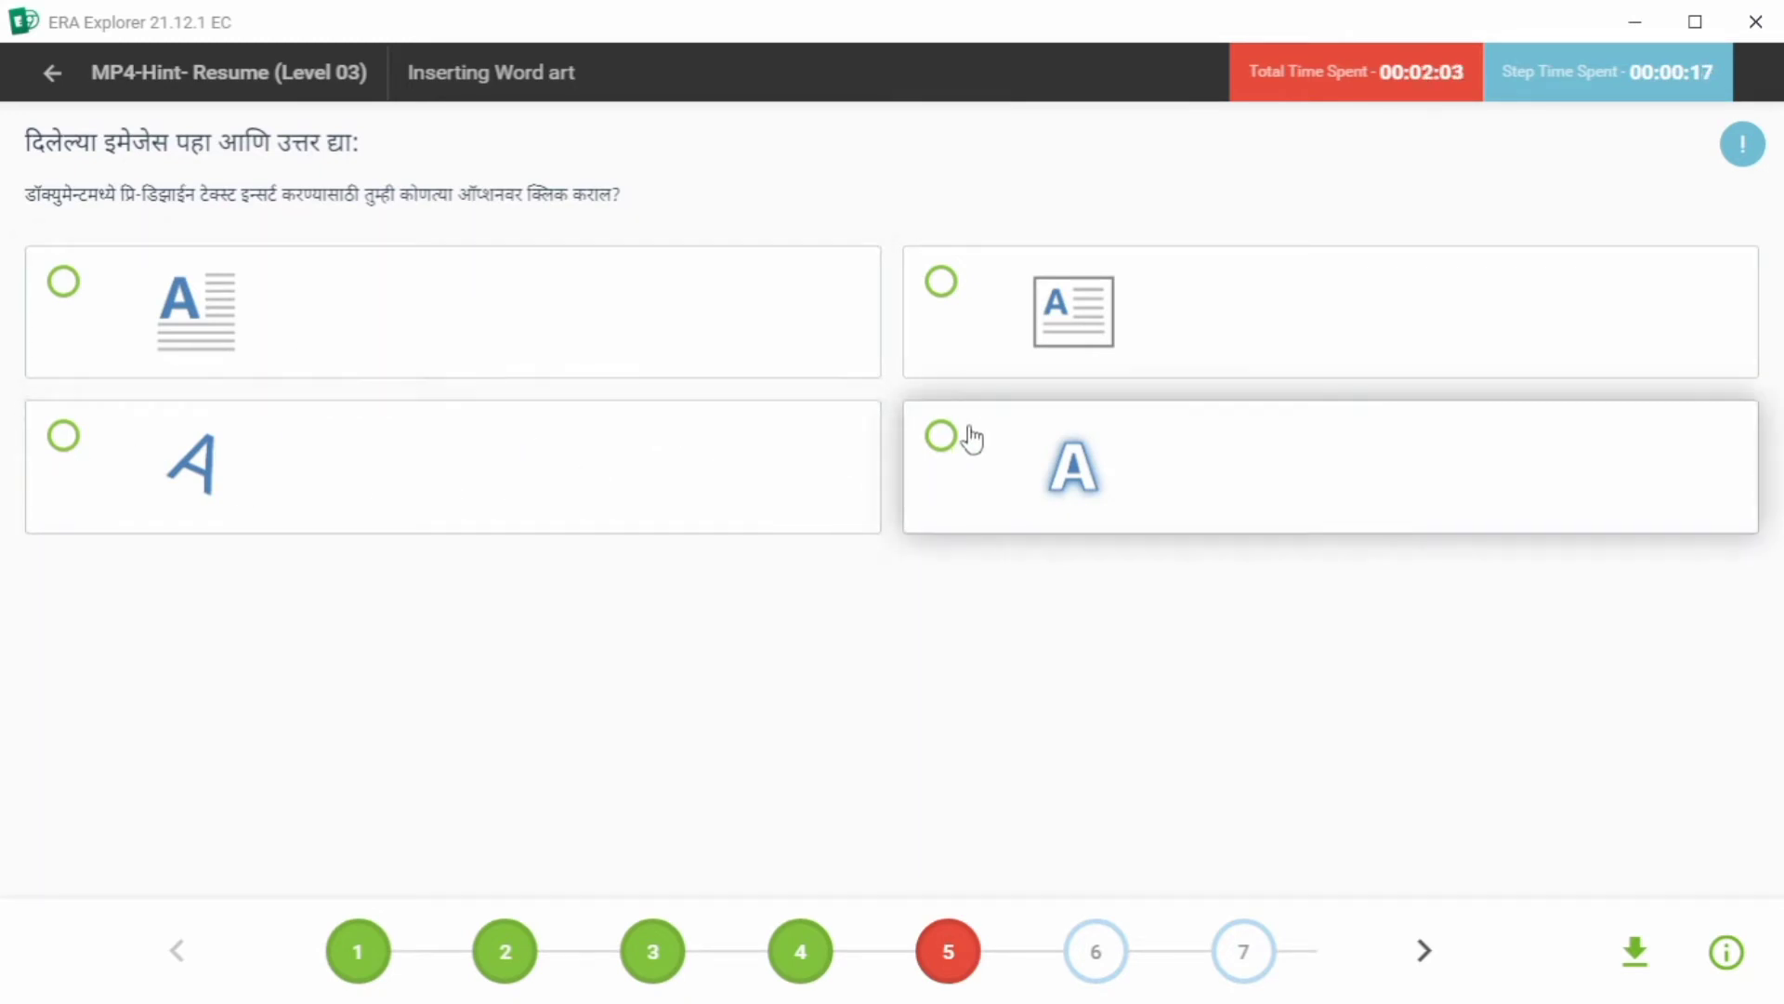
click(65, 465)
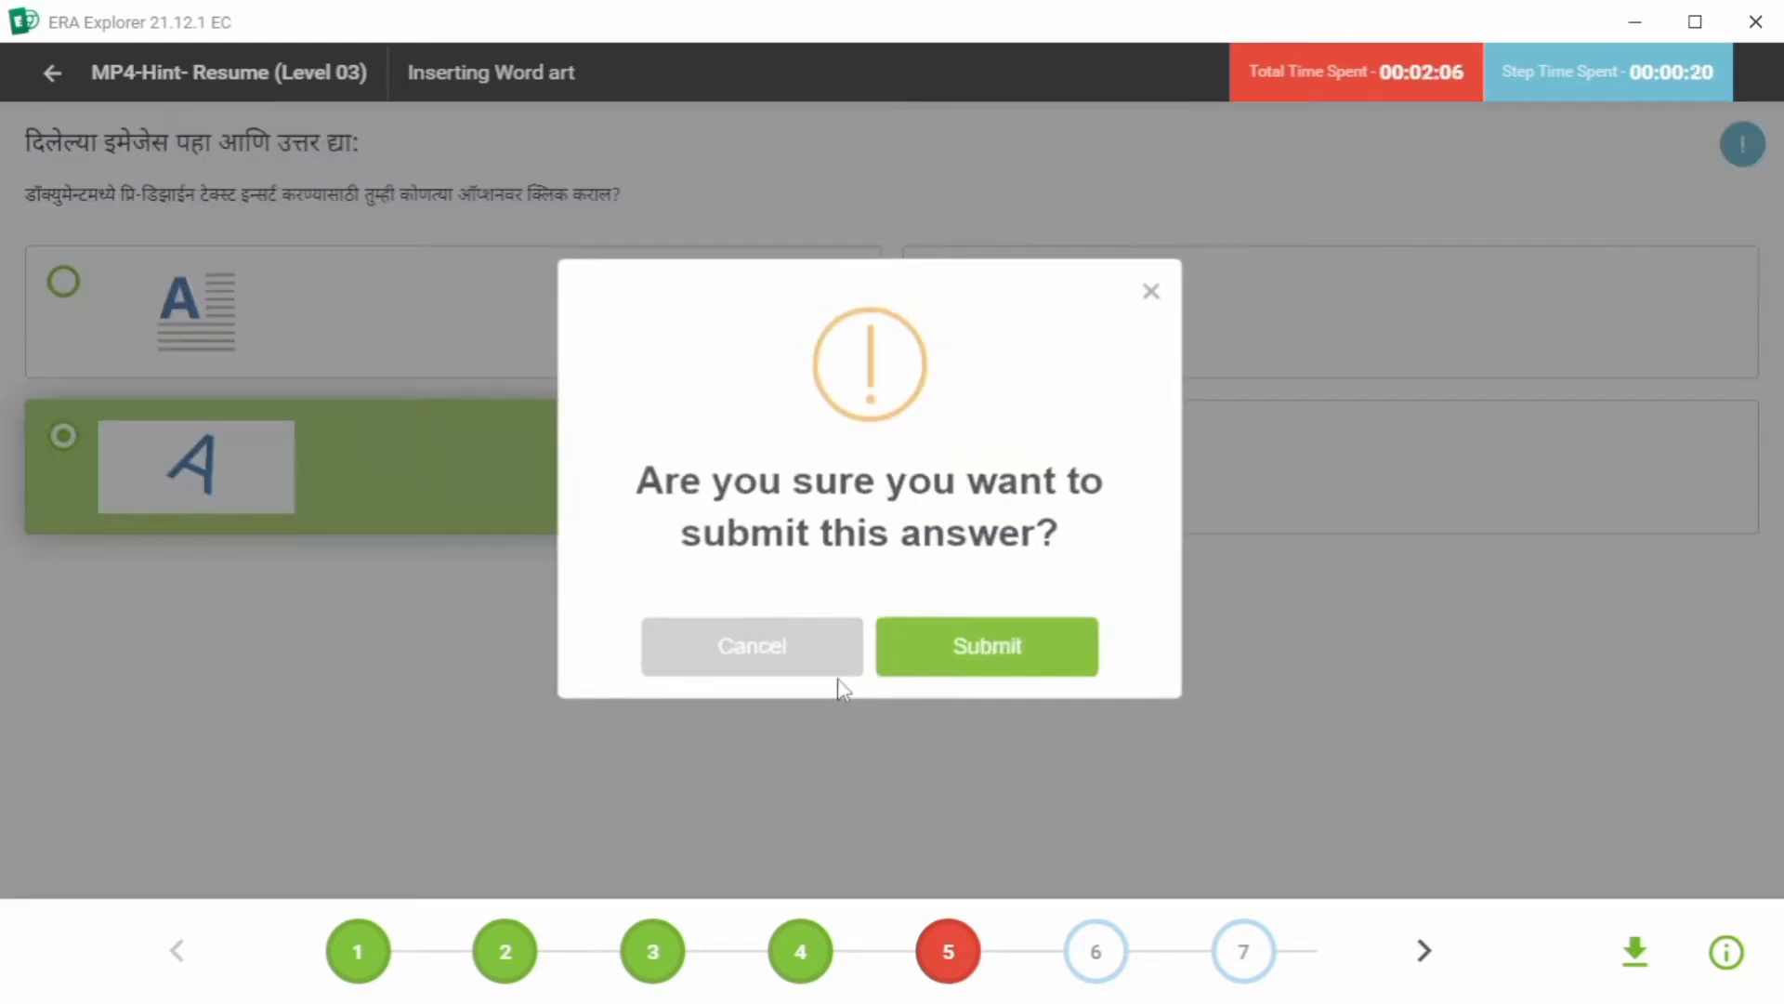
click(990, 647)
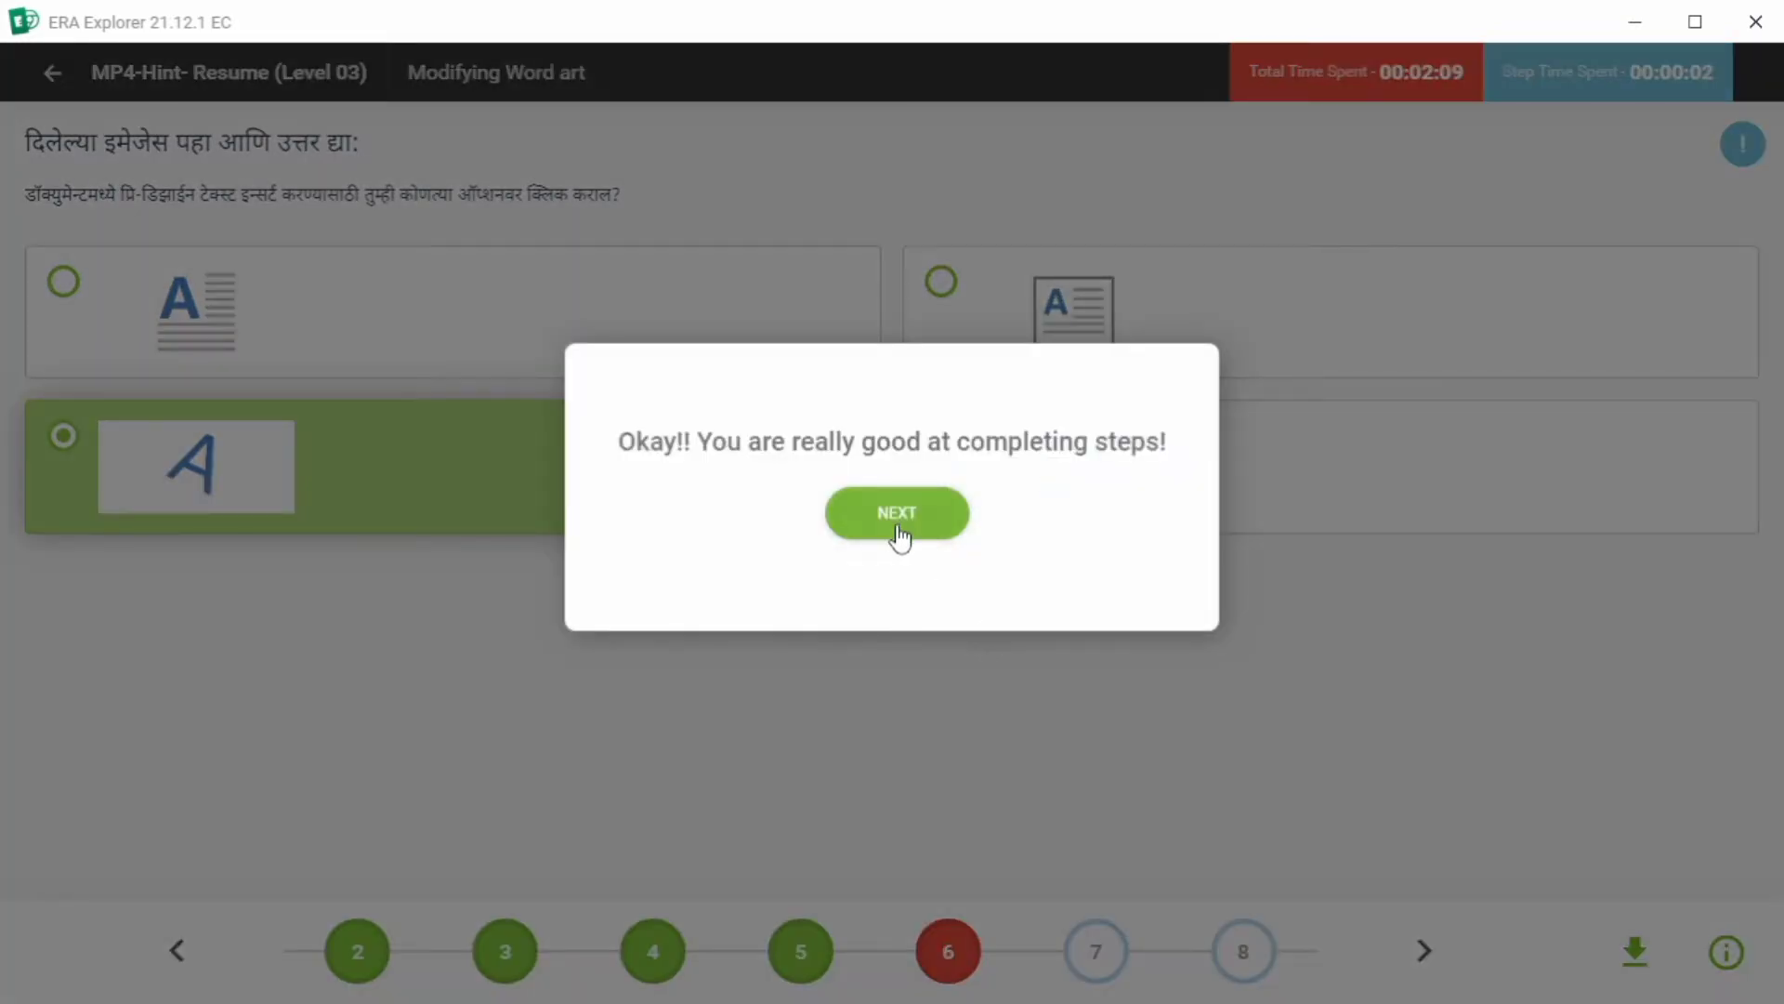
Go to the Modifying Word art question without the hint and submit "दोन्ही स्टेटमेंट्स बरोबर आहेत" as the answer.
click(895, 521)
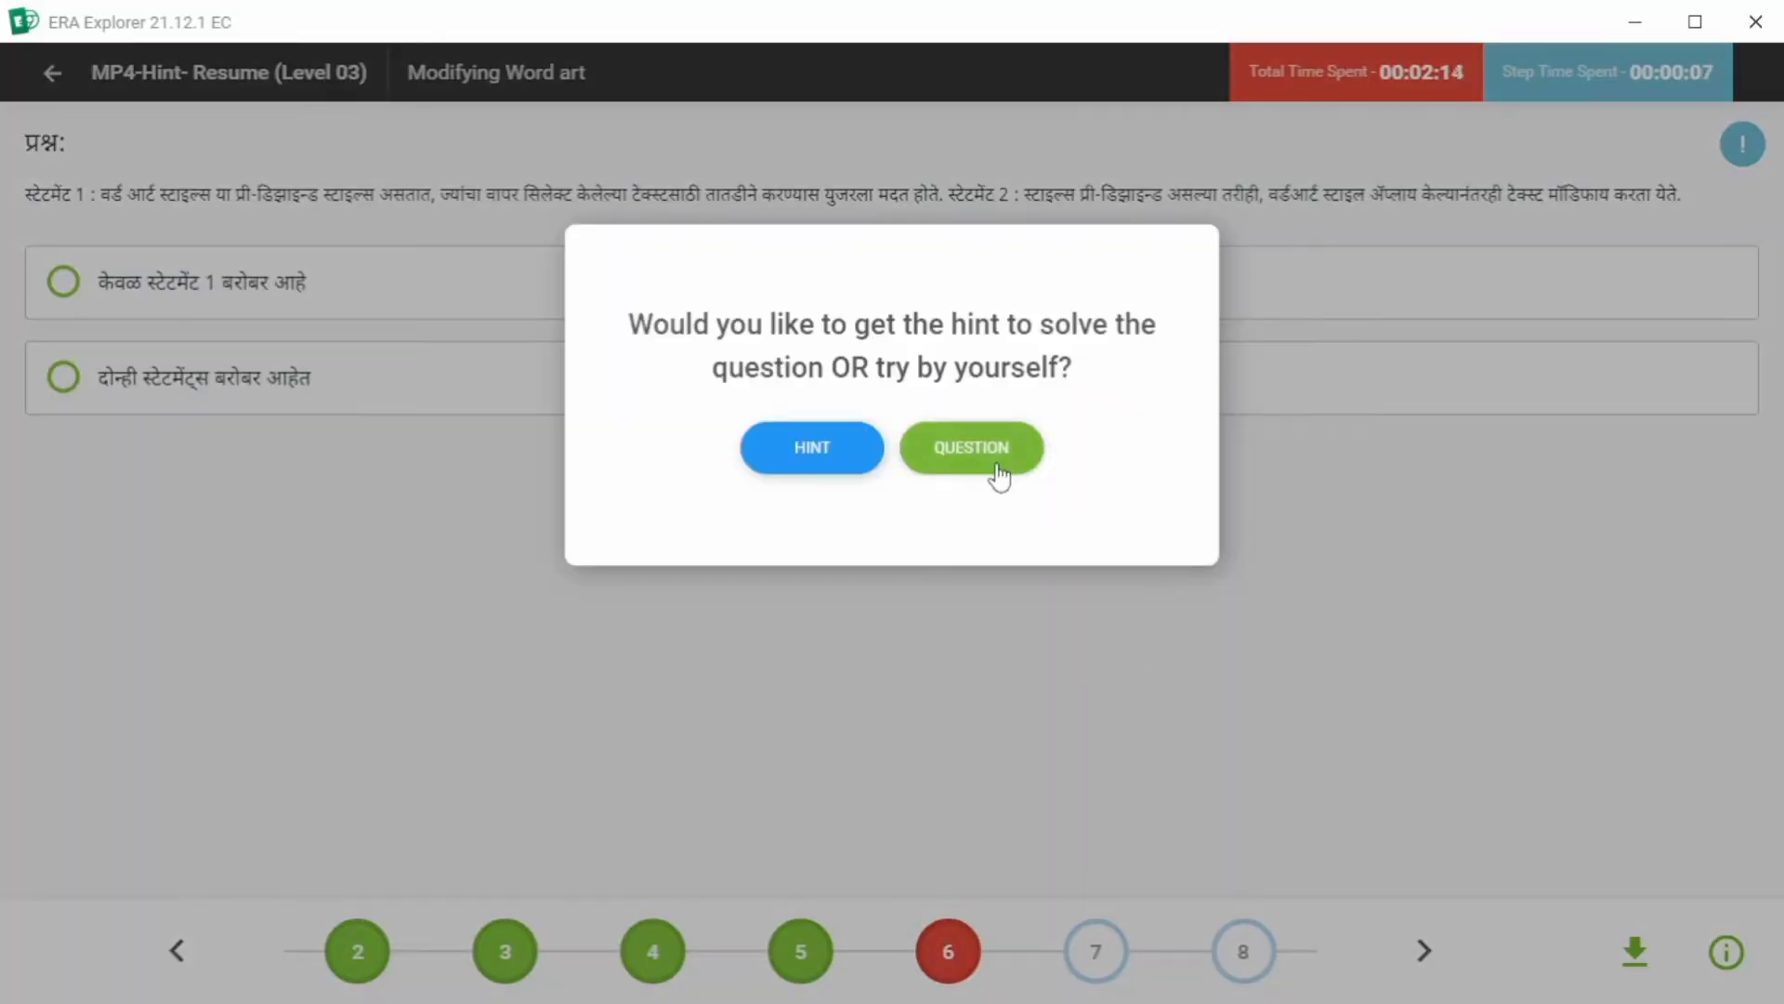
click(994, 467)
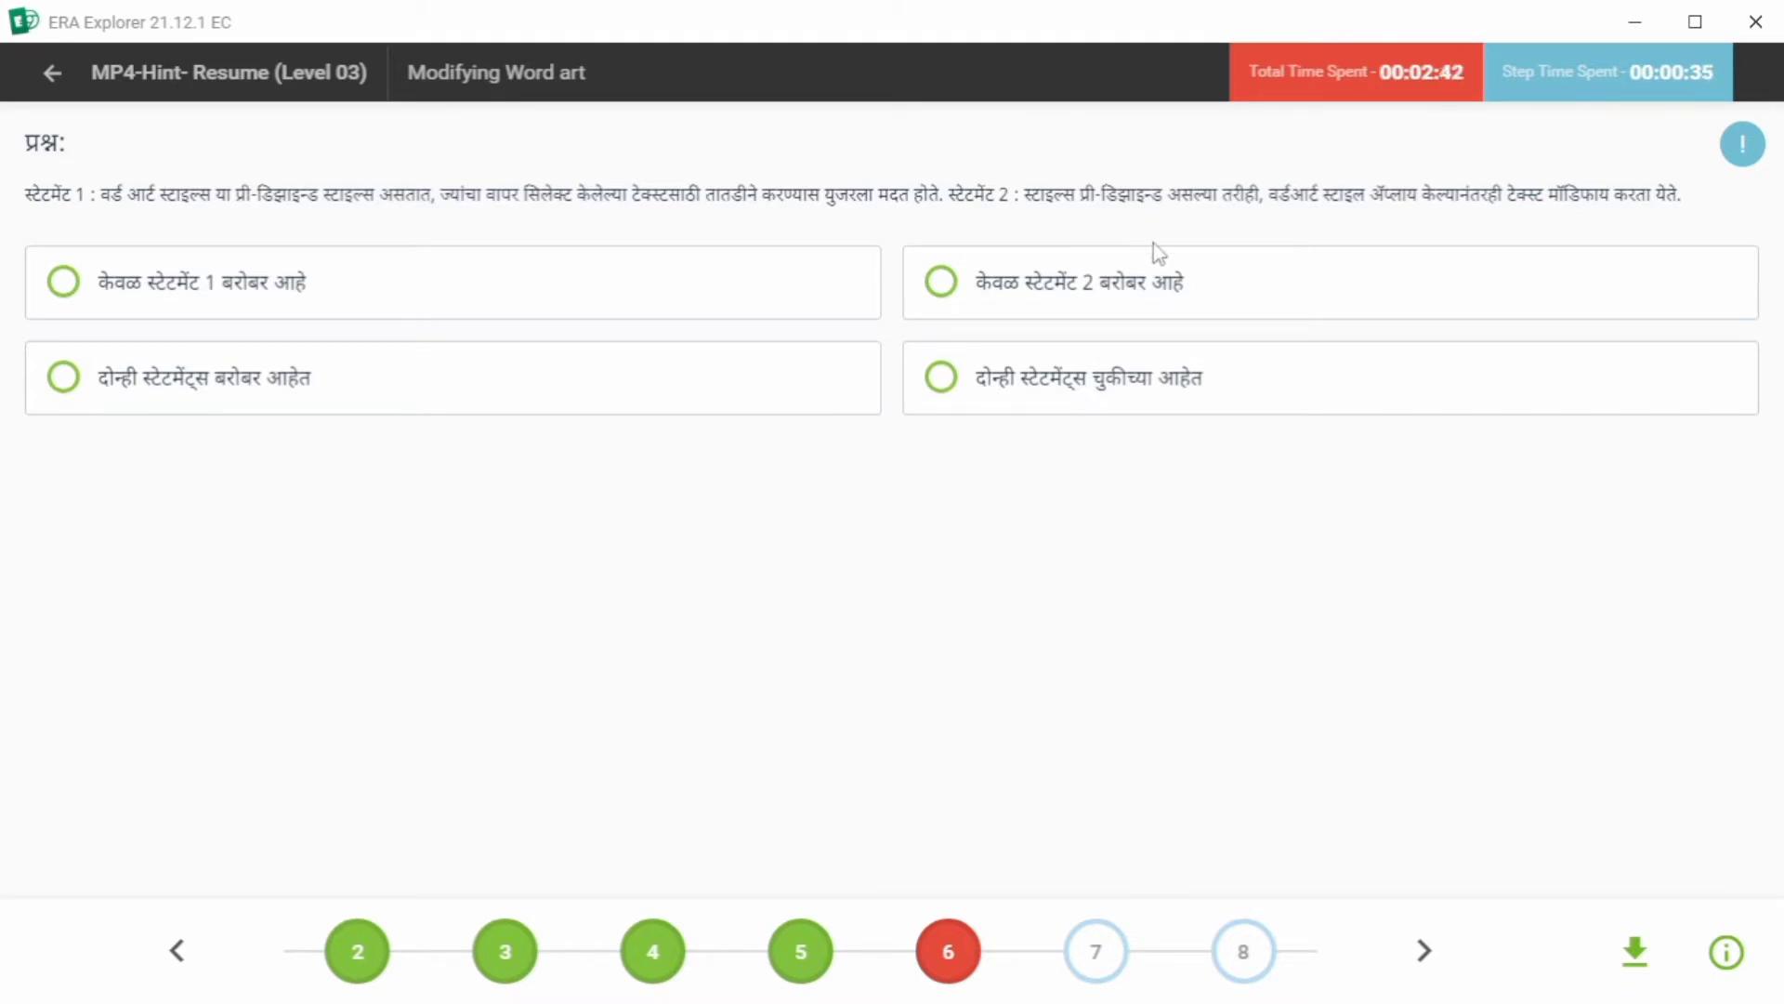
click(61, 381)
click(972, 626)
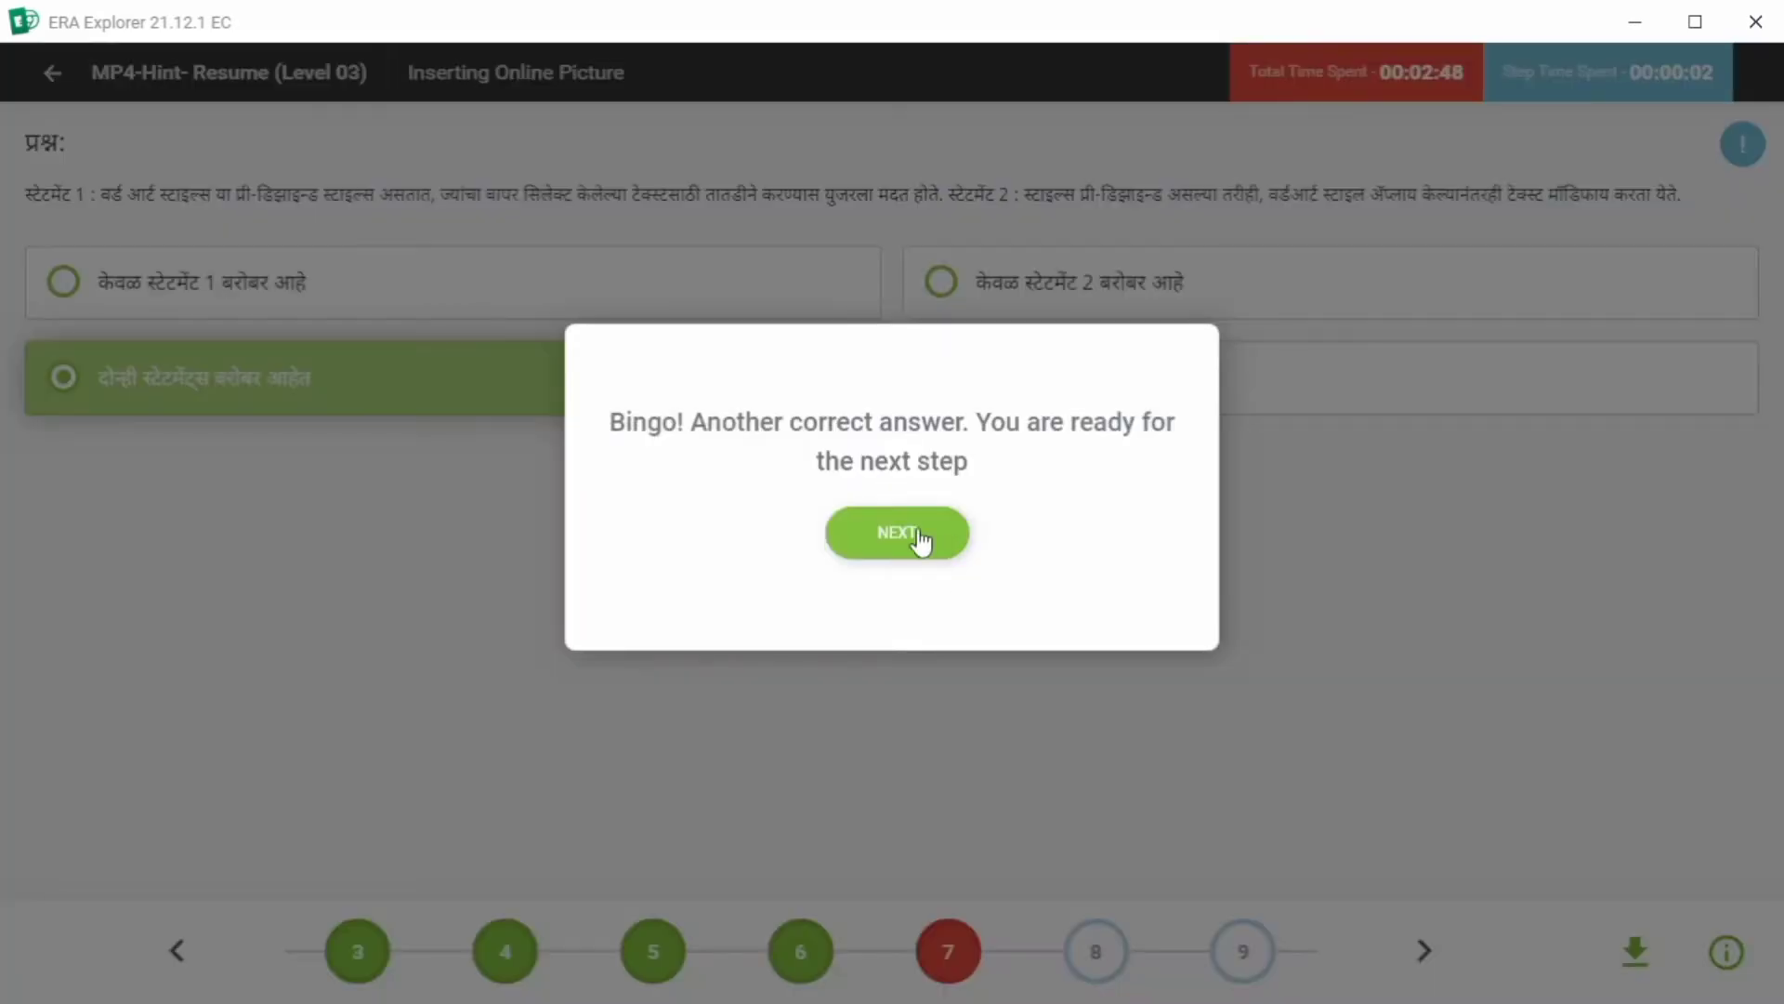
Go to the Inserting Online Picture question without the hint and submit "Insert tab > Online Picture" as the answer.
click(918, 537)
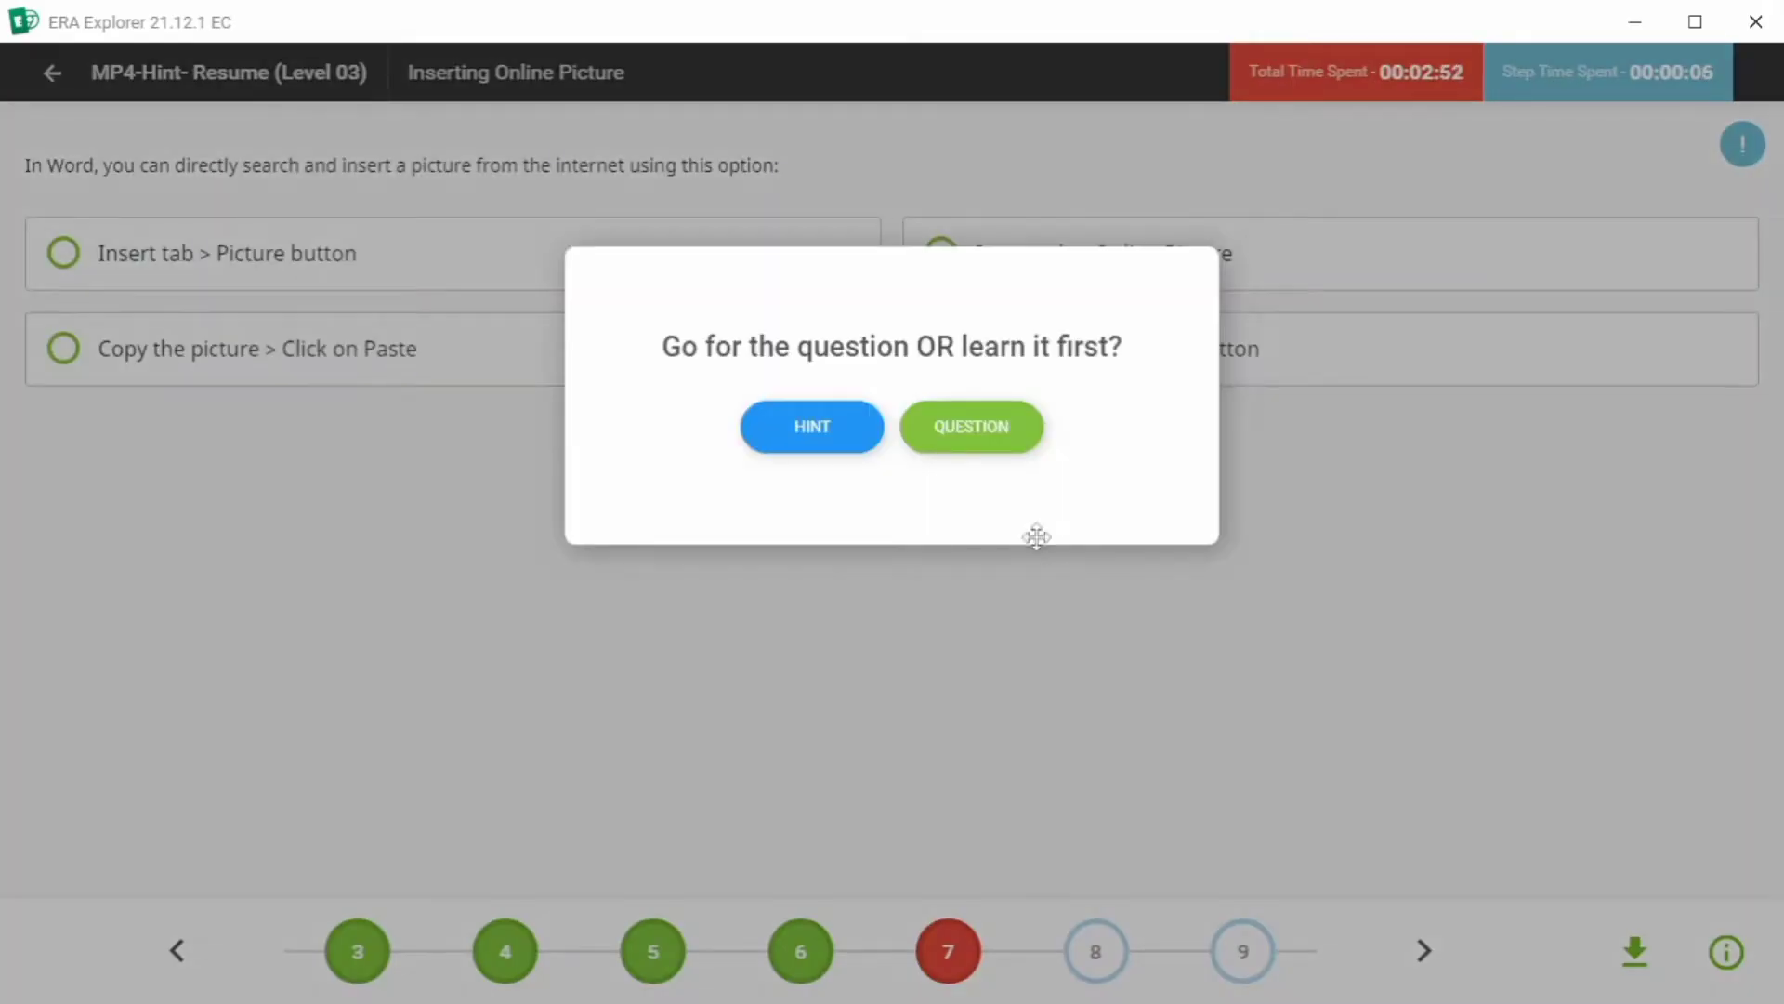
click(971, 428)
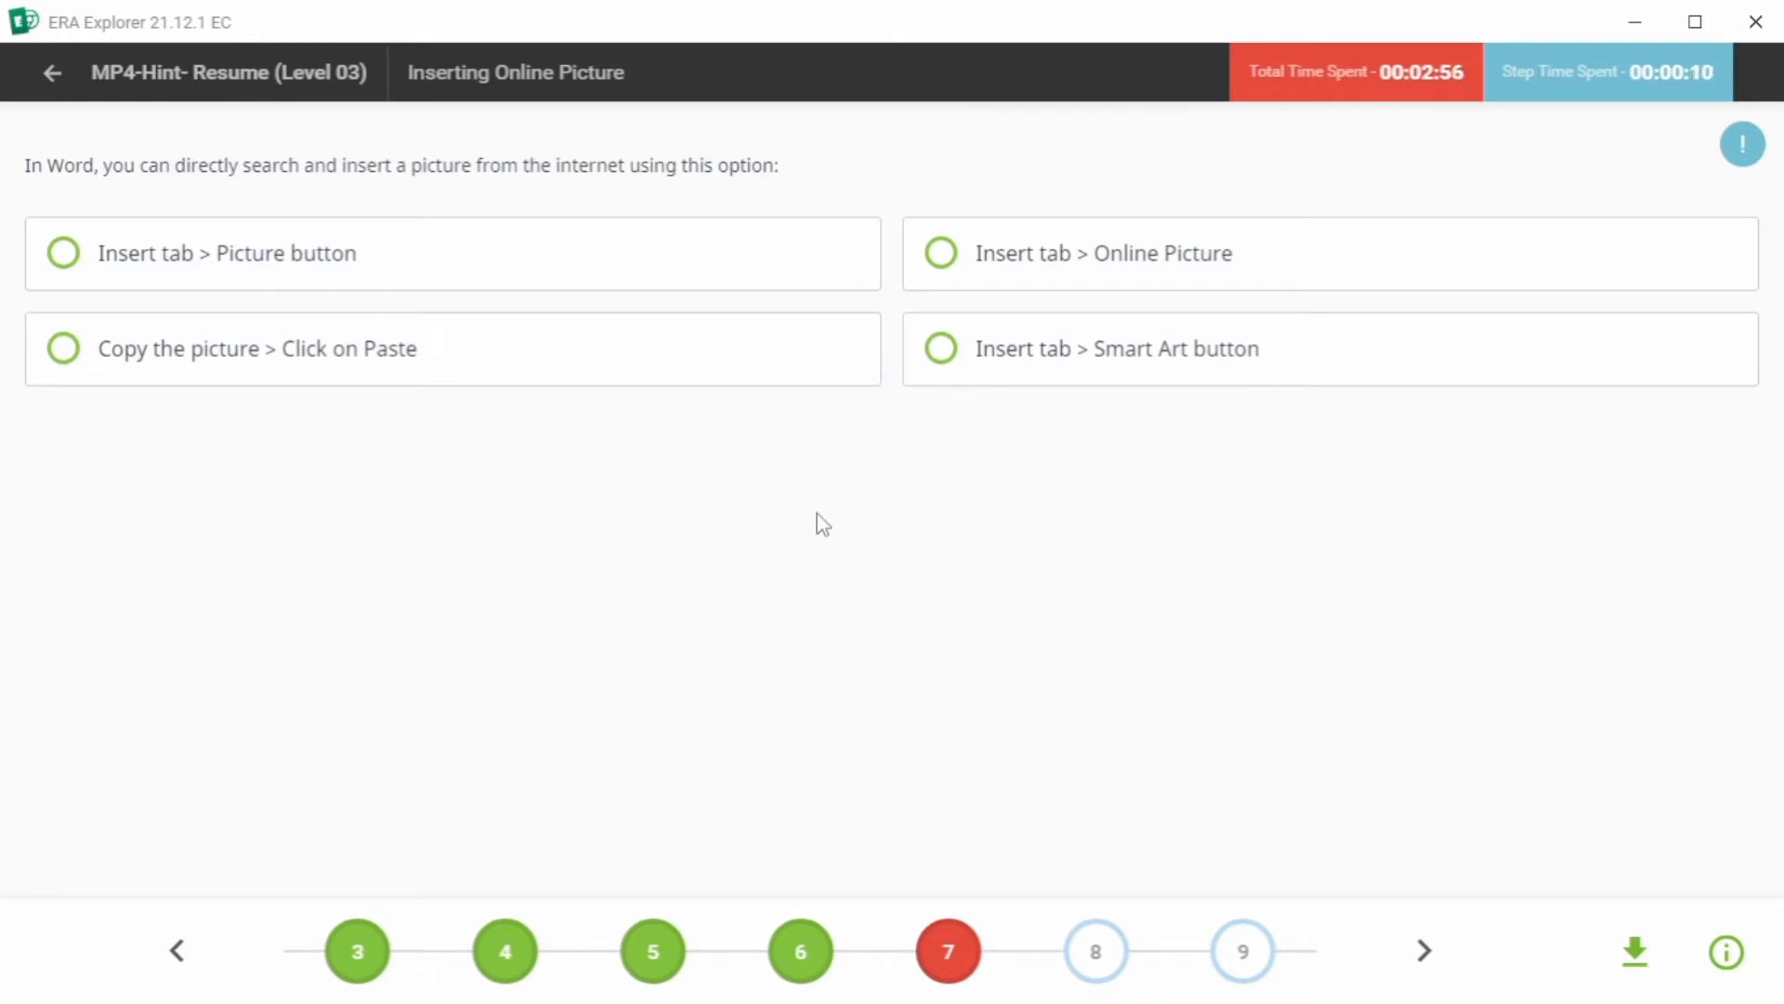
click(941, 265)
click(990, 643)
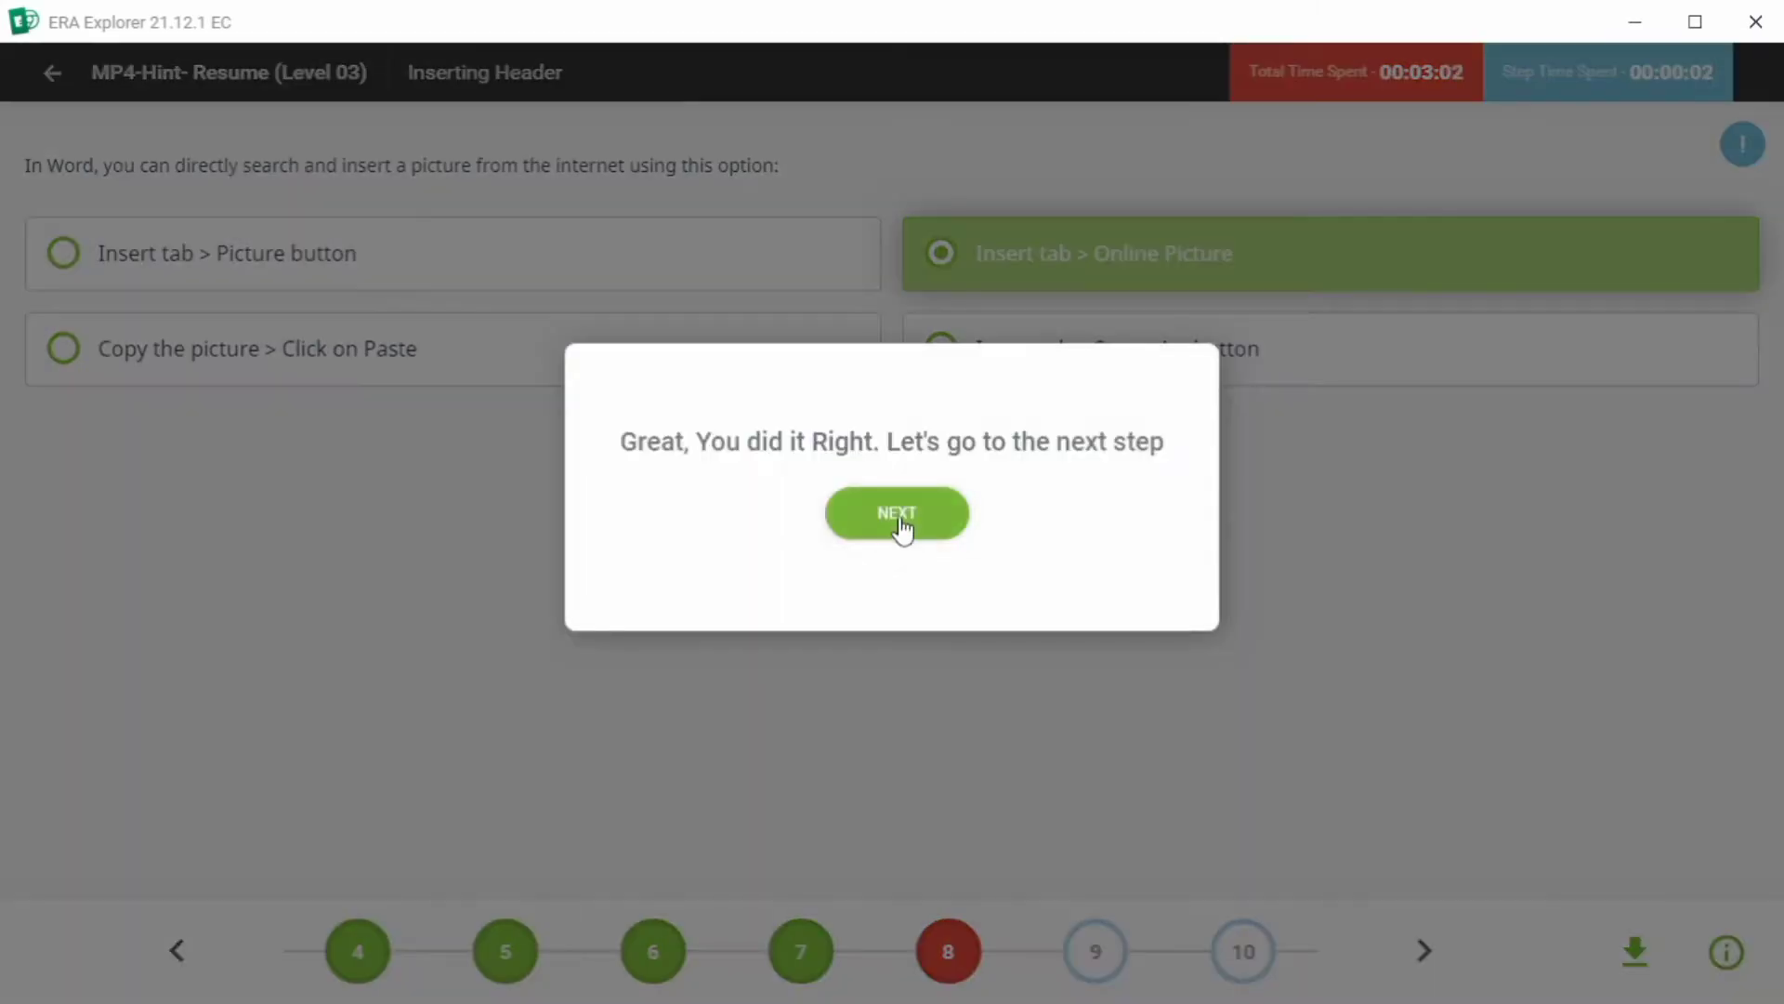
Go to the Inserting Header question without the hint and submit "हेडर" as the answer.
click(902, 524)
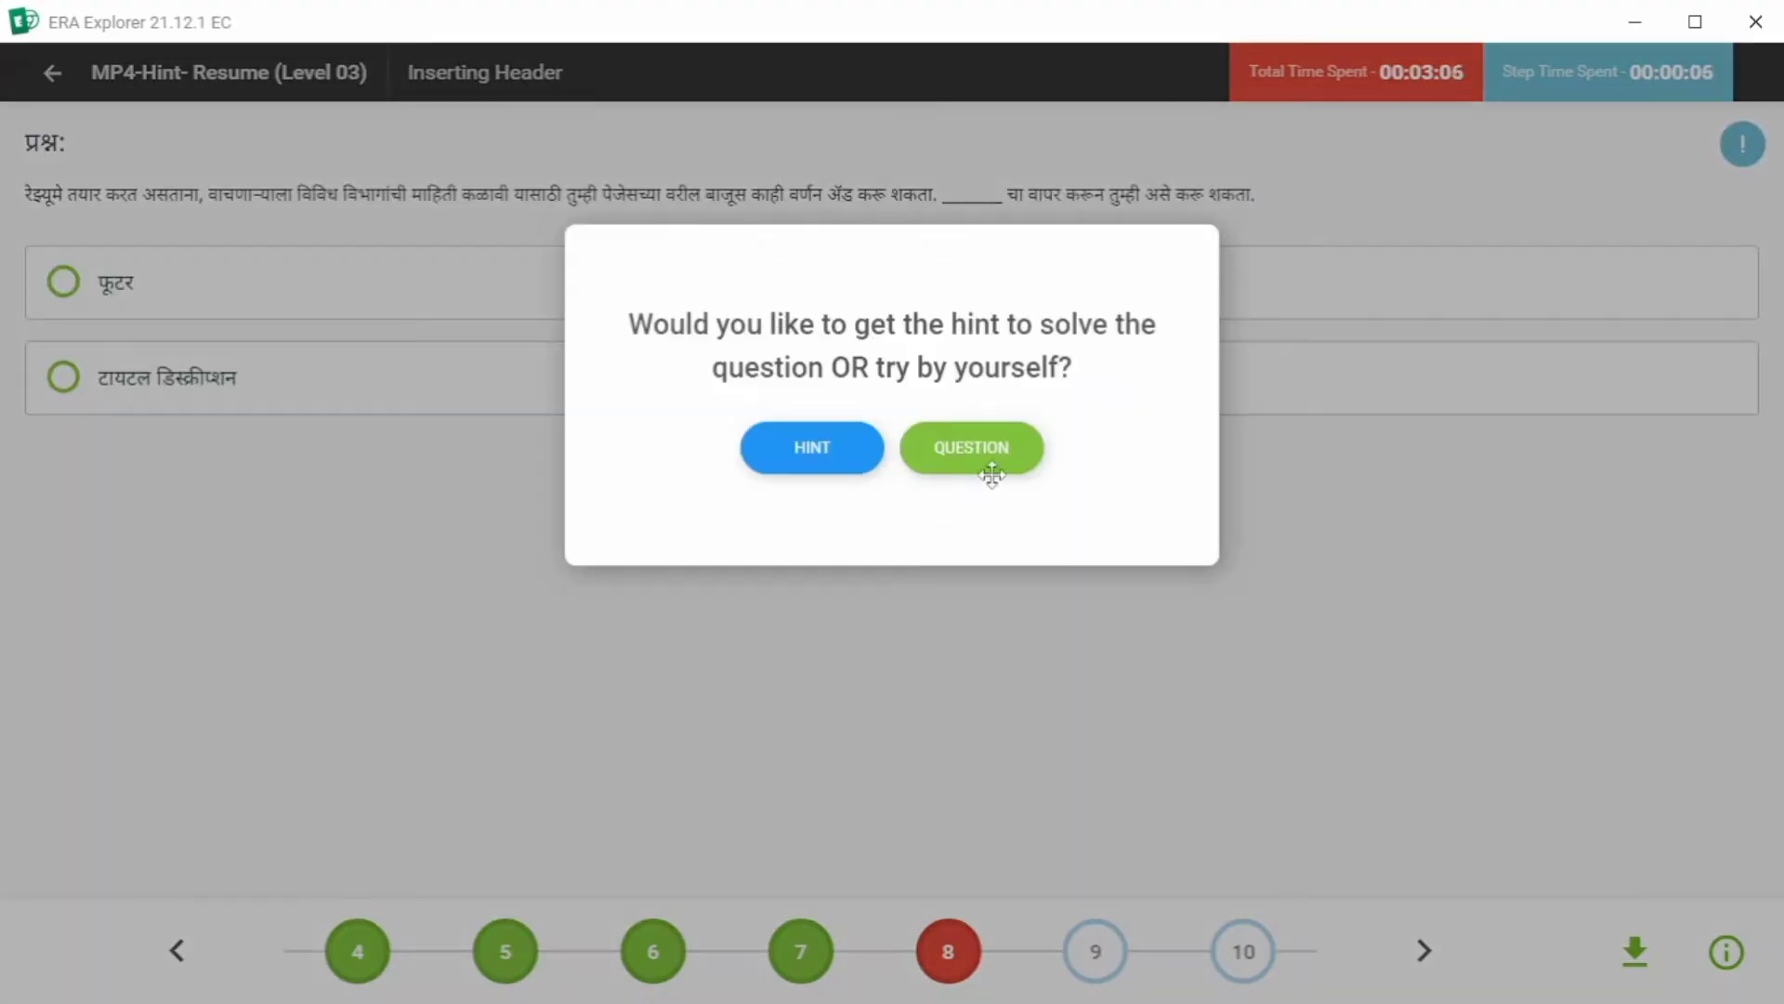
click(976, 451)
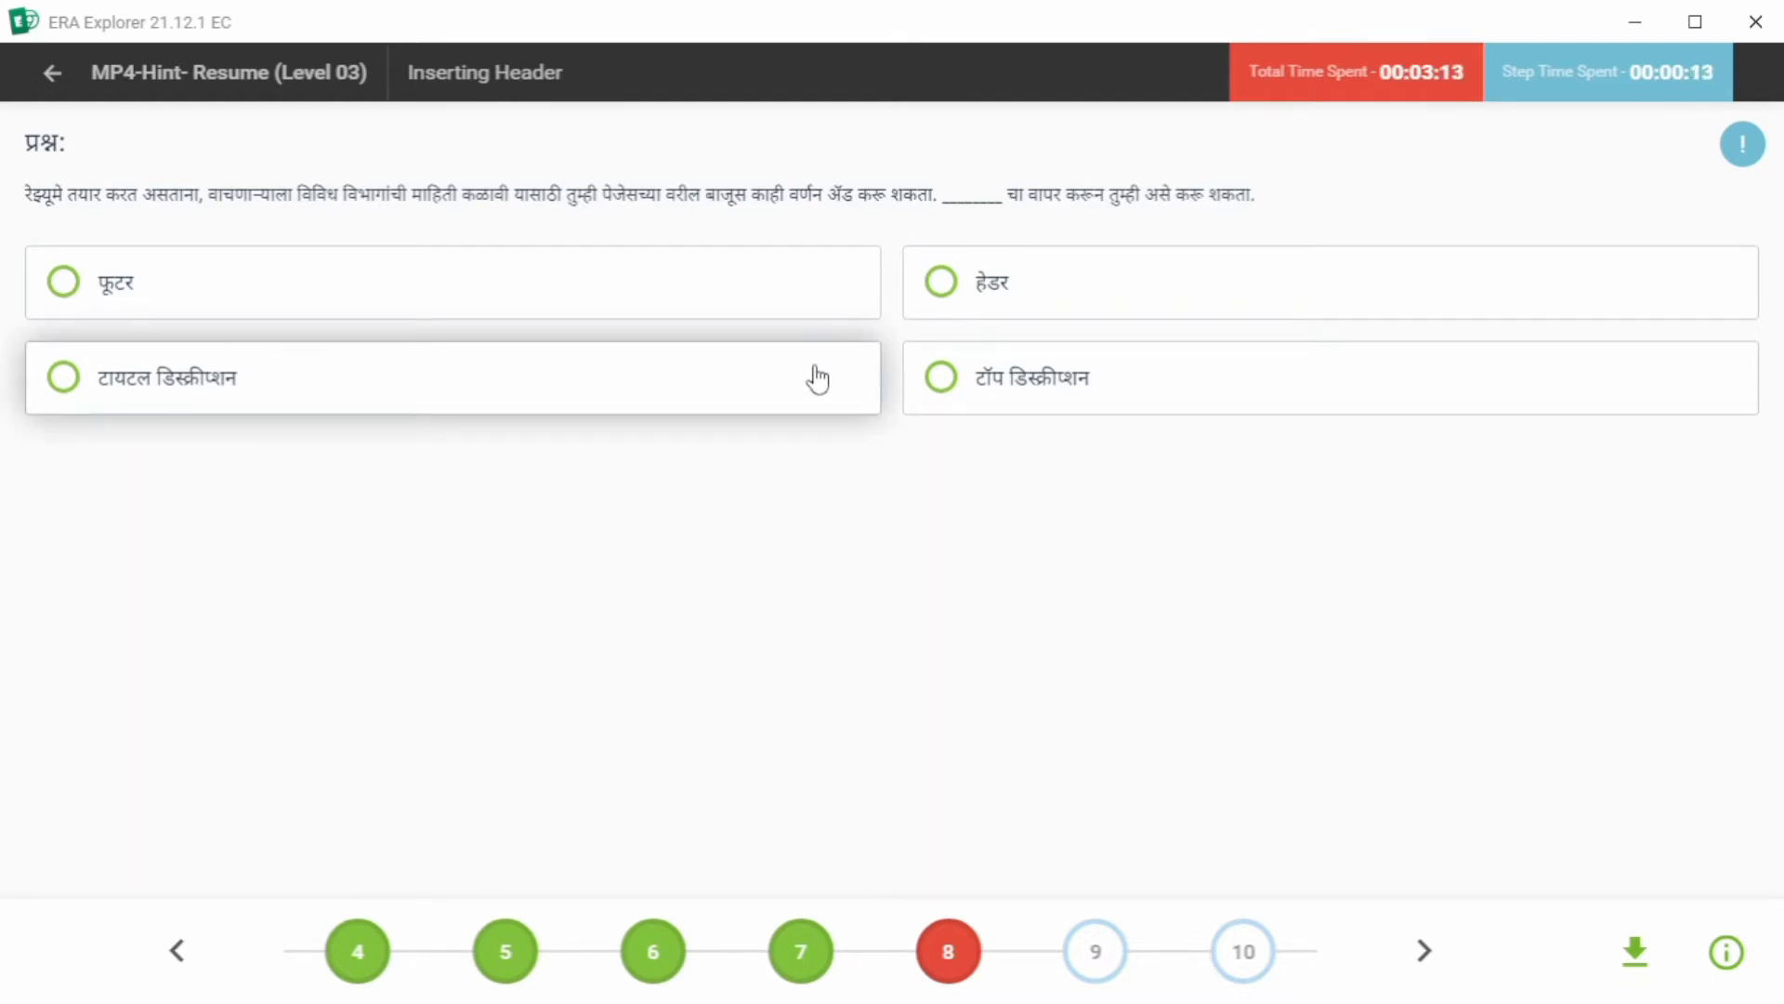
click(950, 290)
click(950, 628)
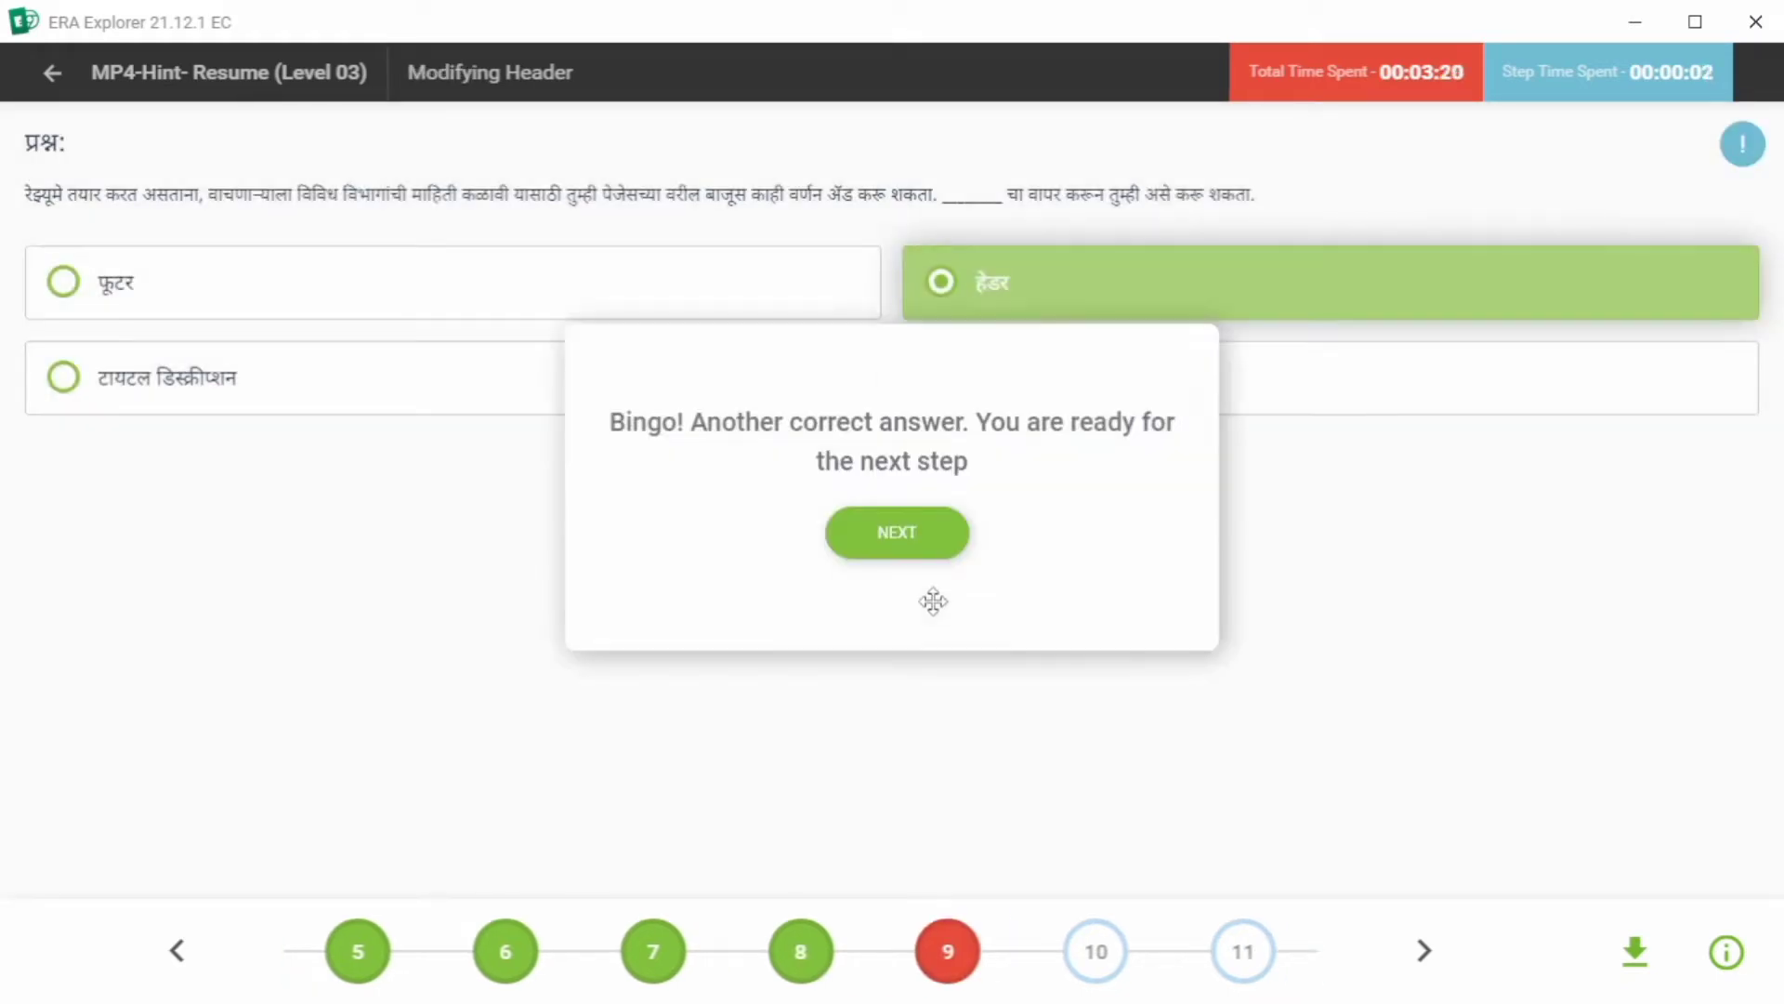
Go to the Modifying Header question without the hint and submit "प्रिंट लेआऊट" as the answer.
click(916, 533)
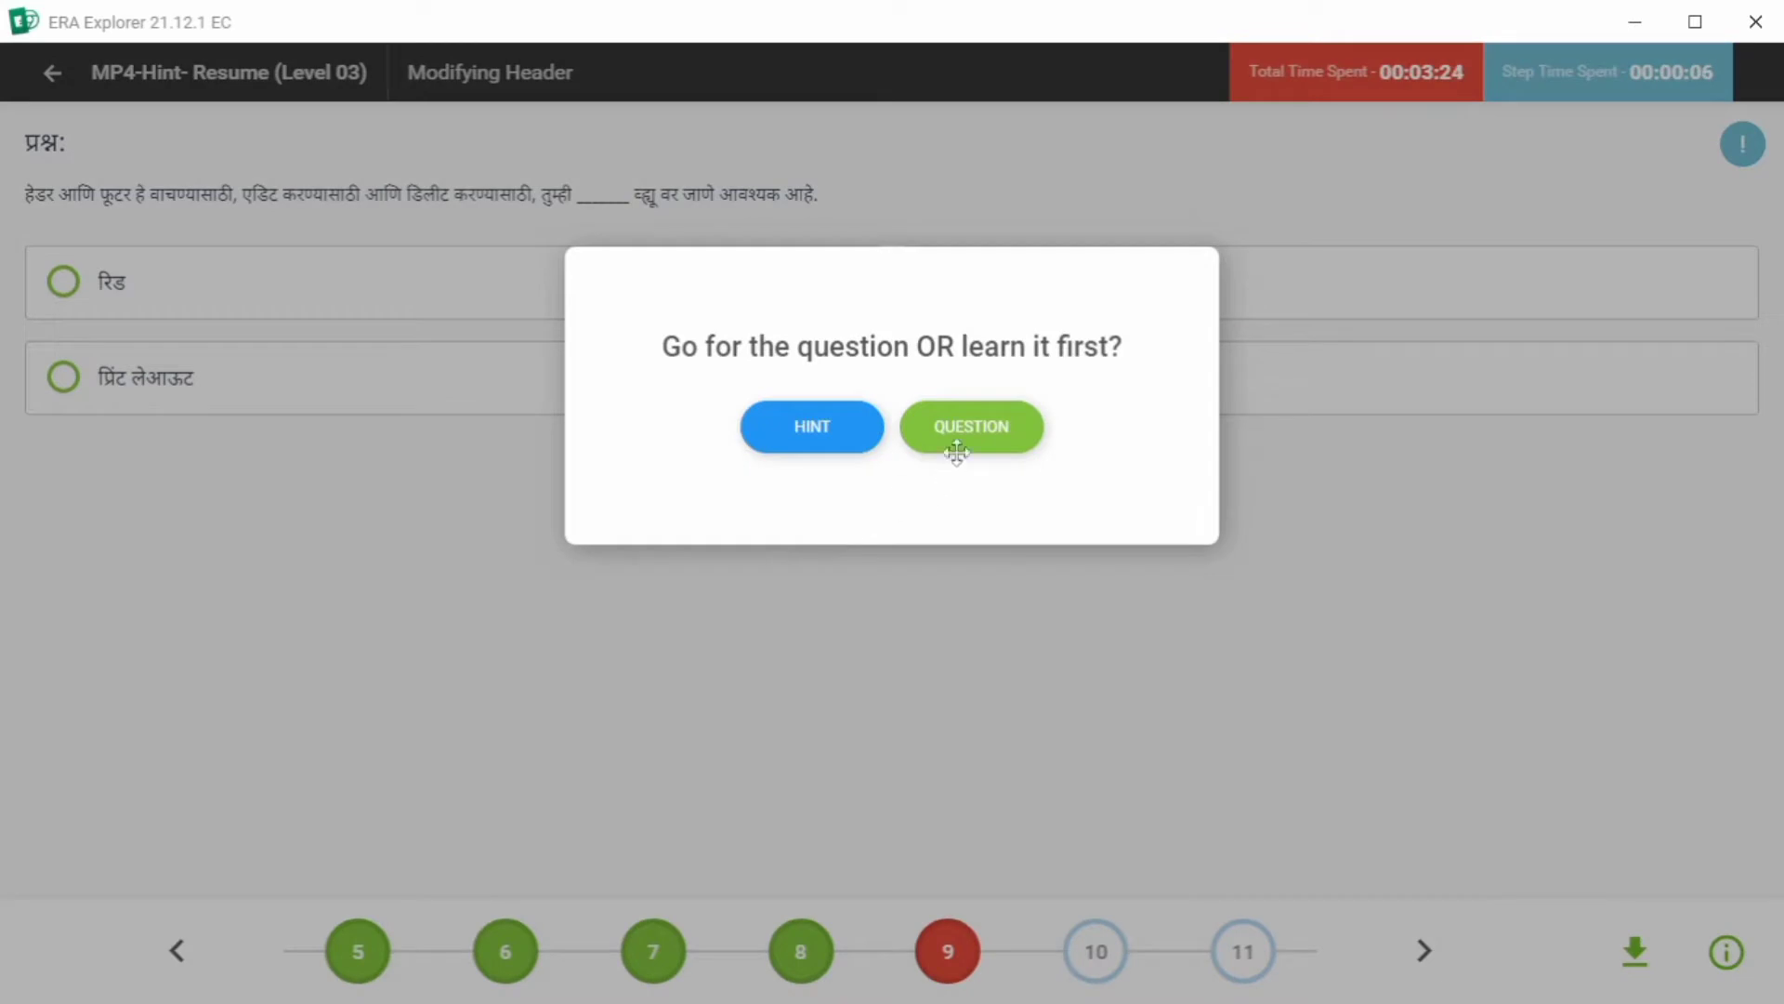
click(945, 440)
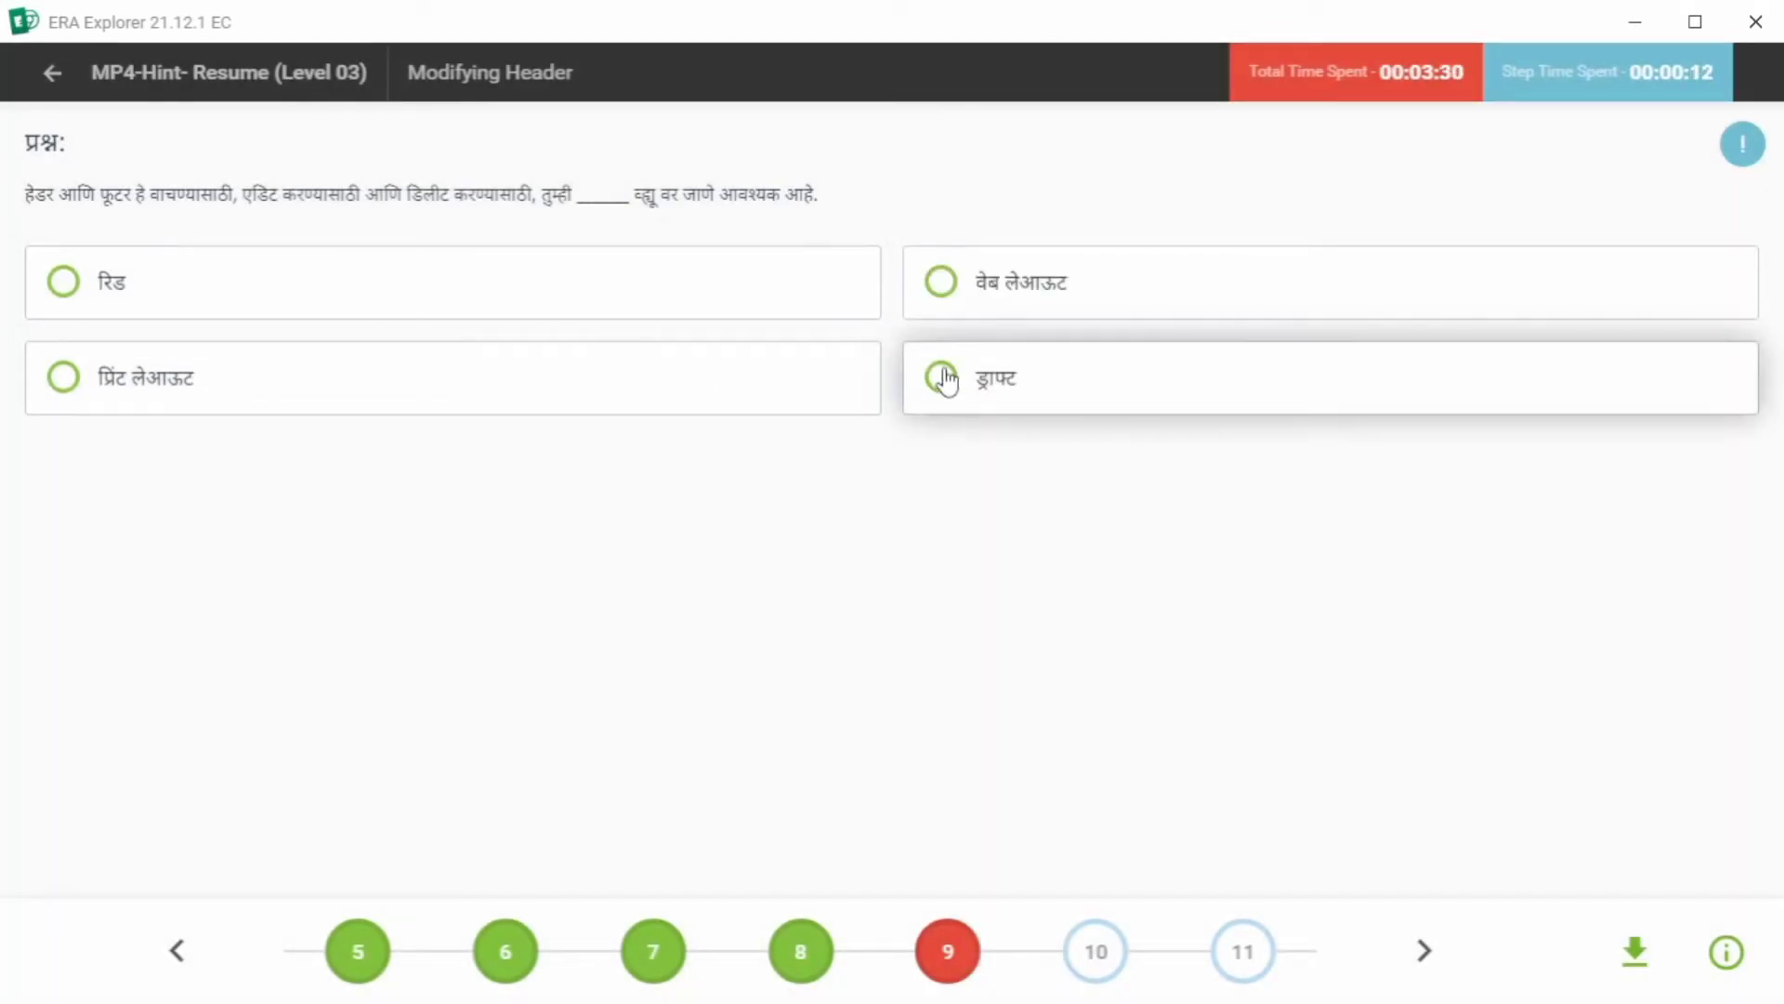
click(65, 381)
click(904, 659)
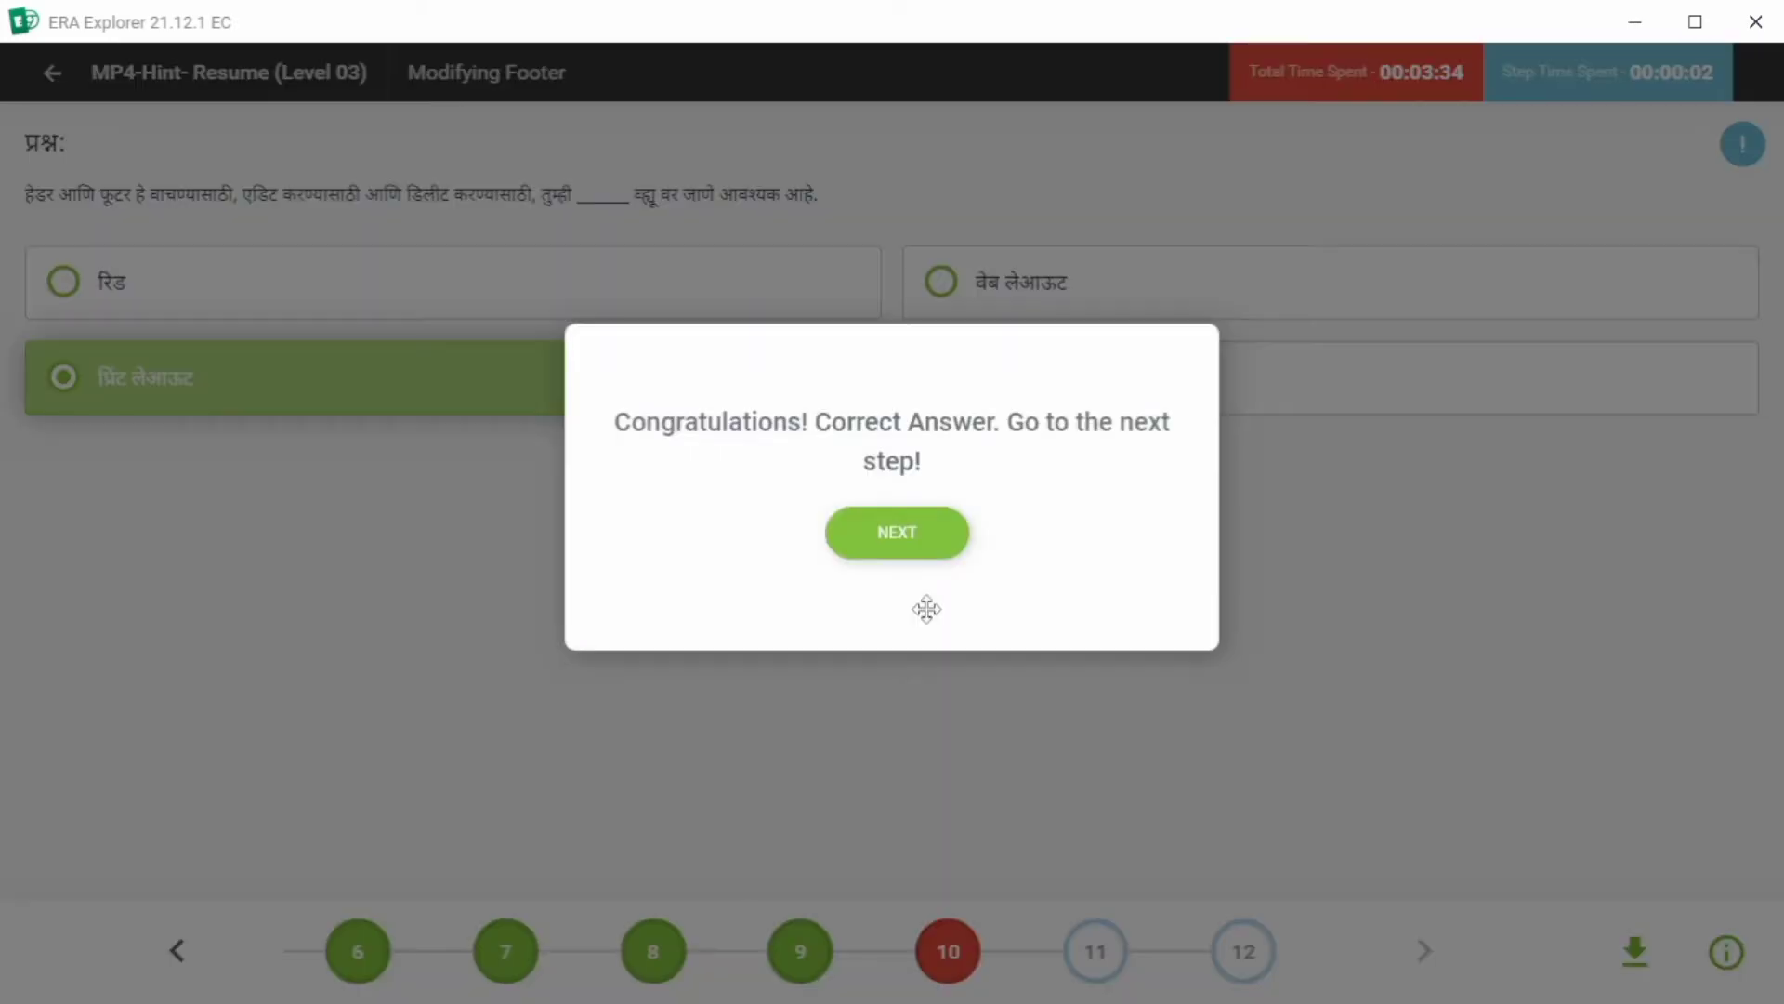
Go to the Modifying Footer question without the hint and submit "इन्सर्ट" as the answer.
click(903, 555)
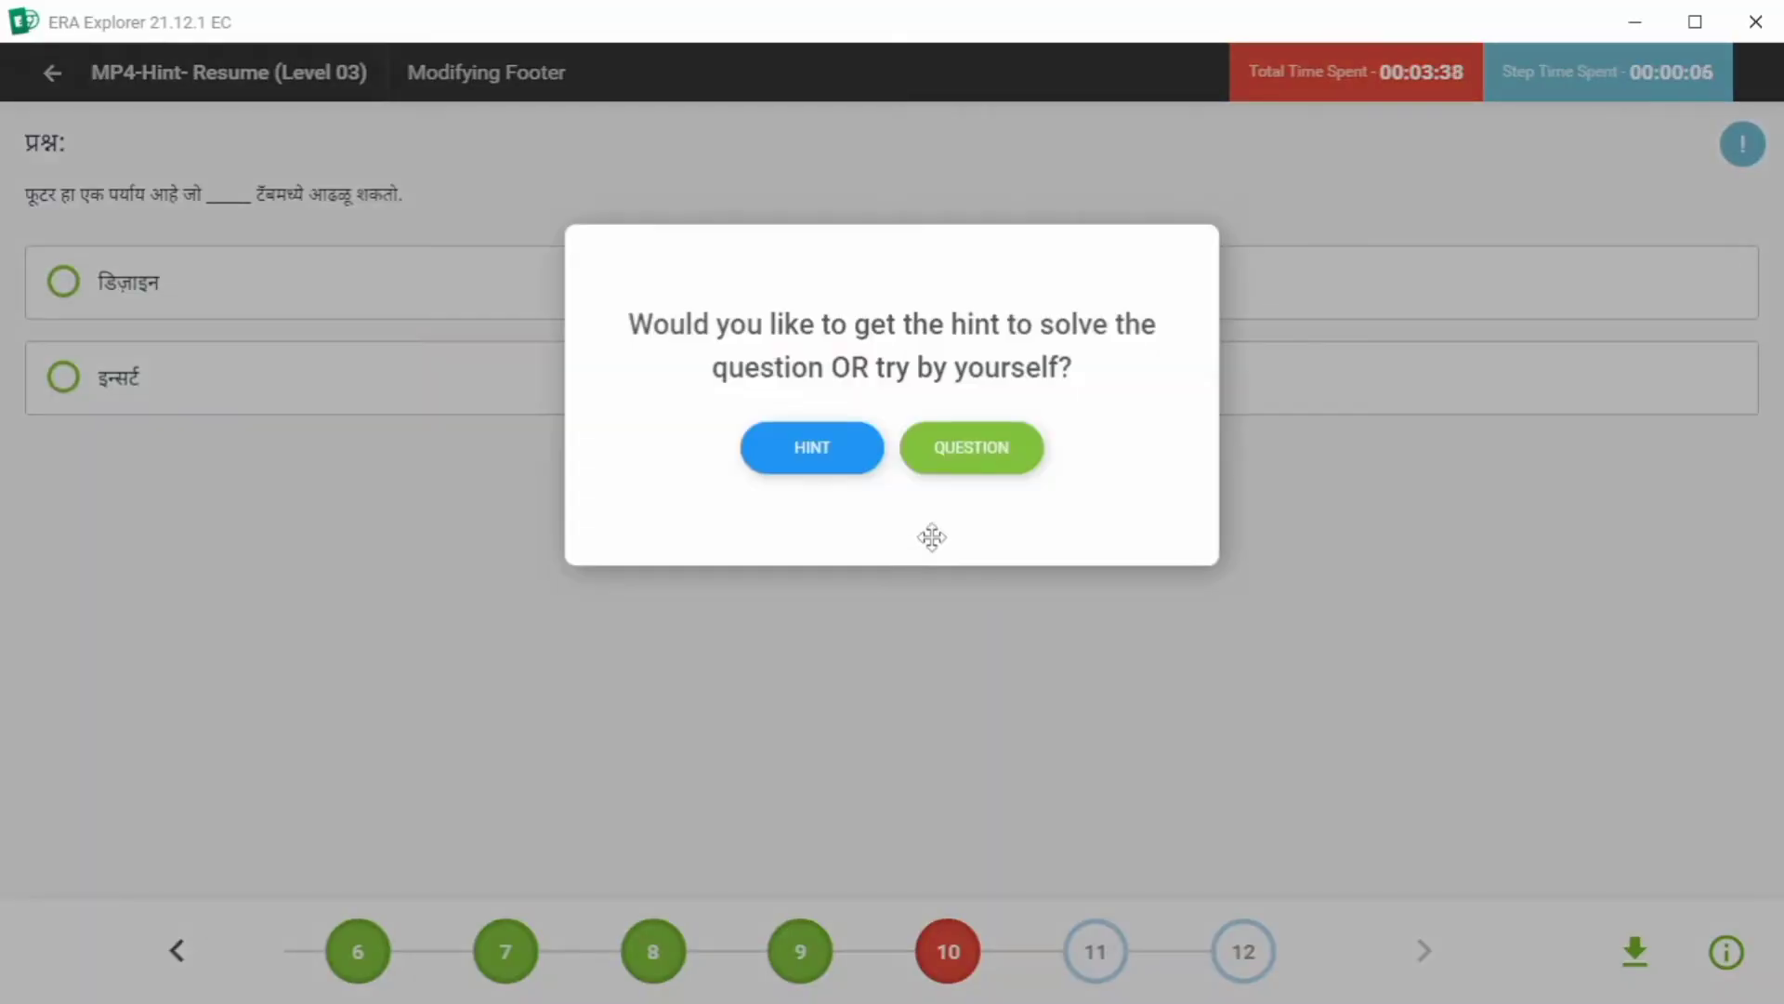
click(967, 446)
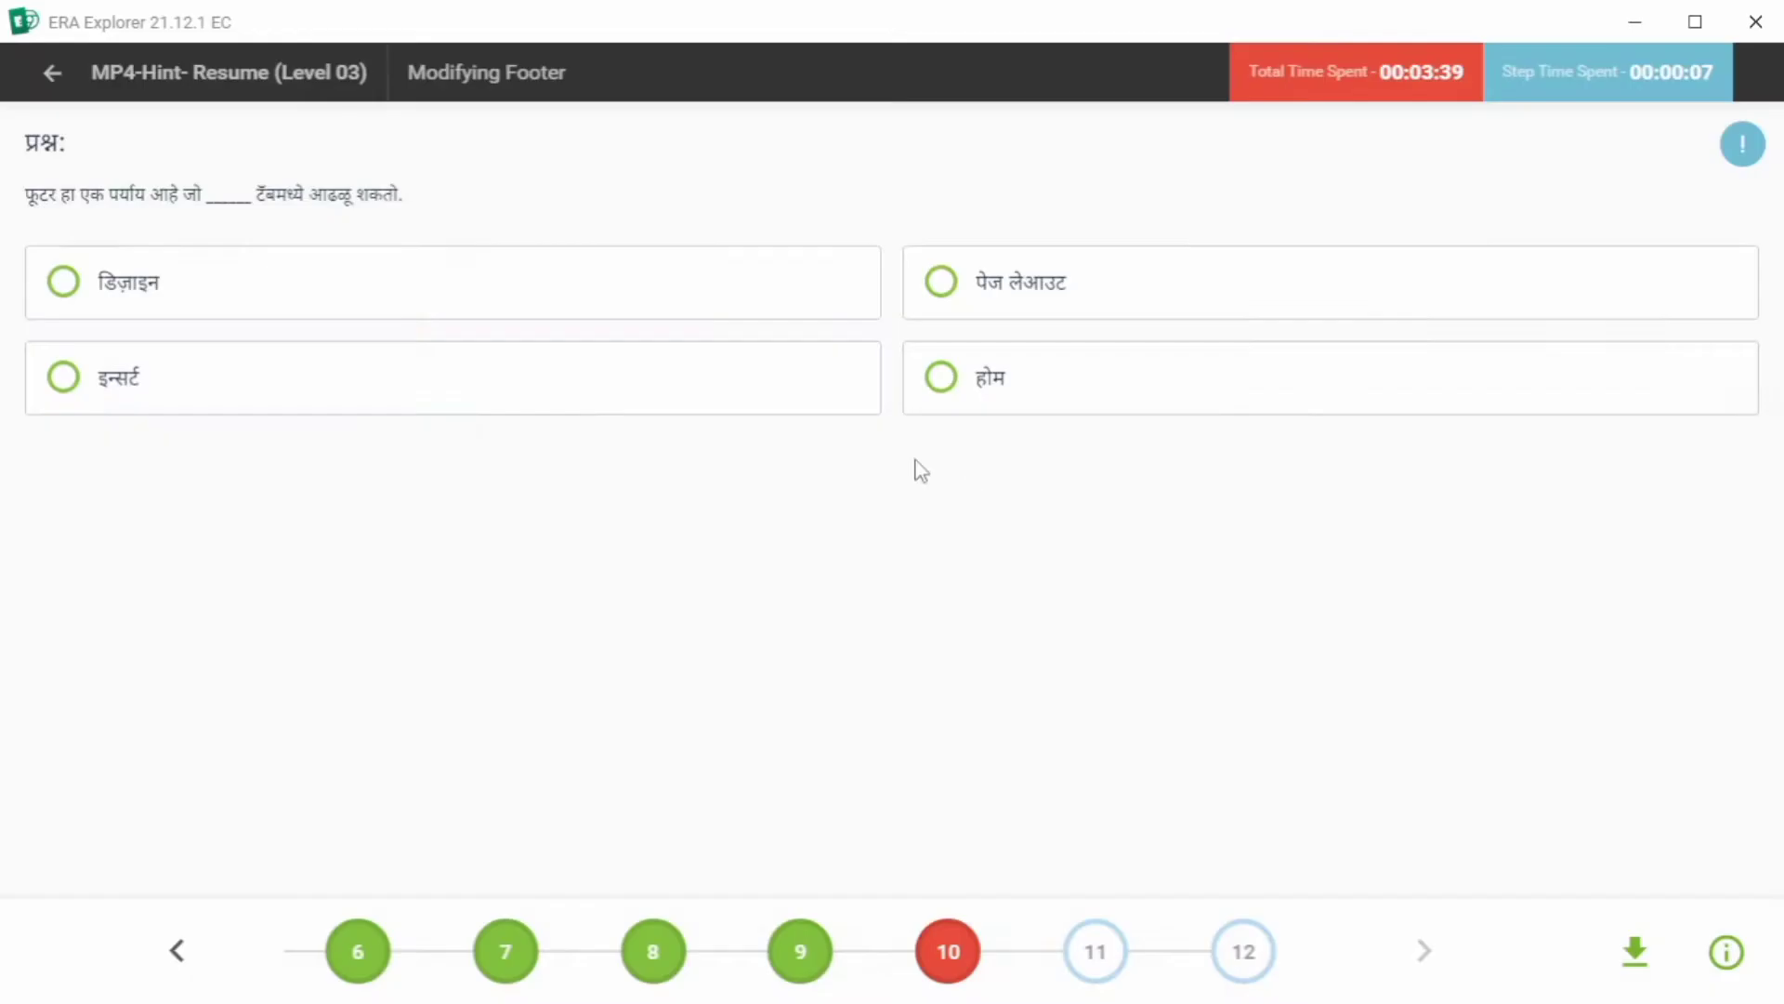
click(836, 395)
click(1000, 669)
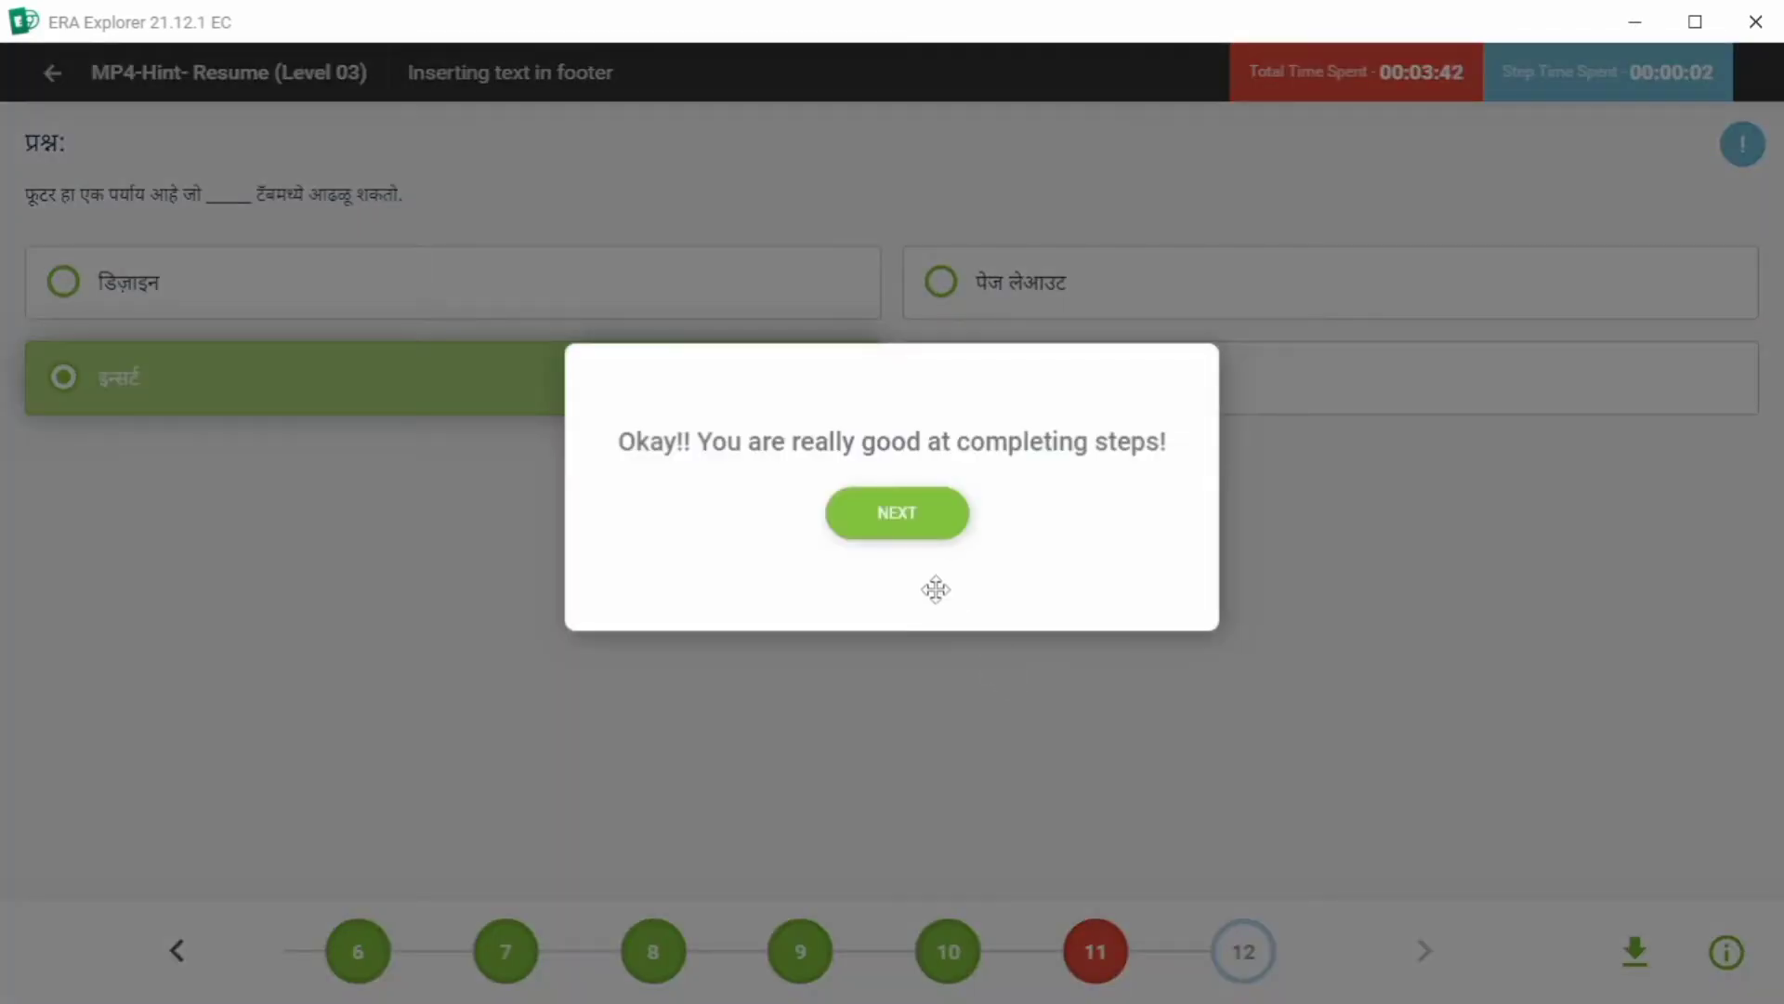
Go to the Inserting text in footer question without the hint and submit "बरोबर" as the answer.
click(916, 527)
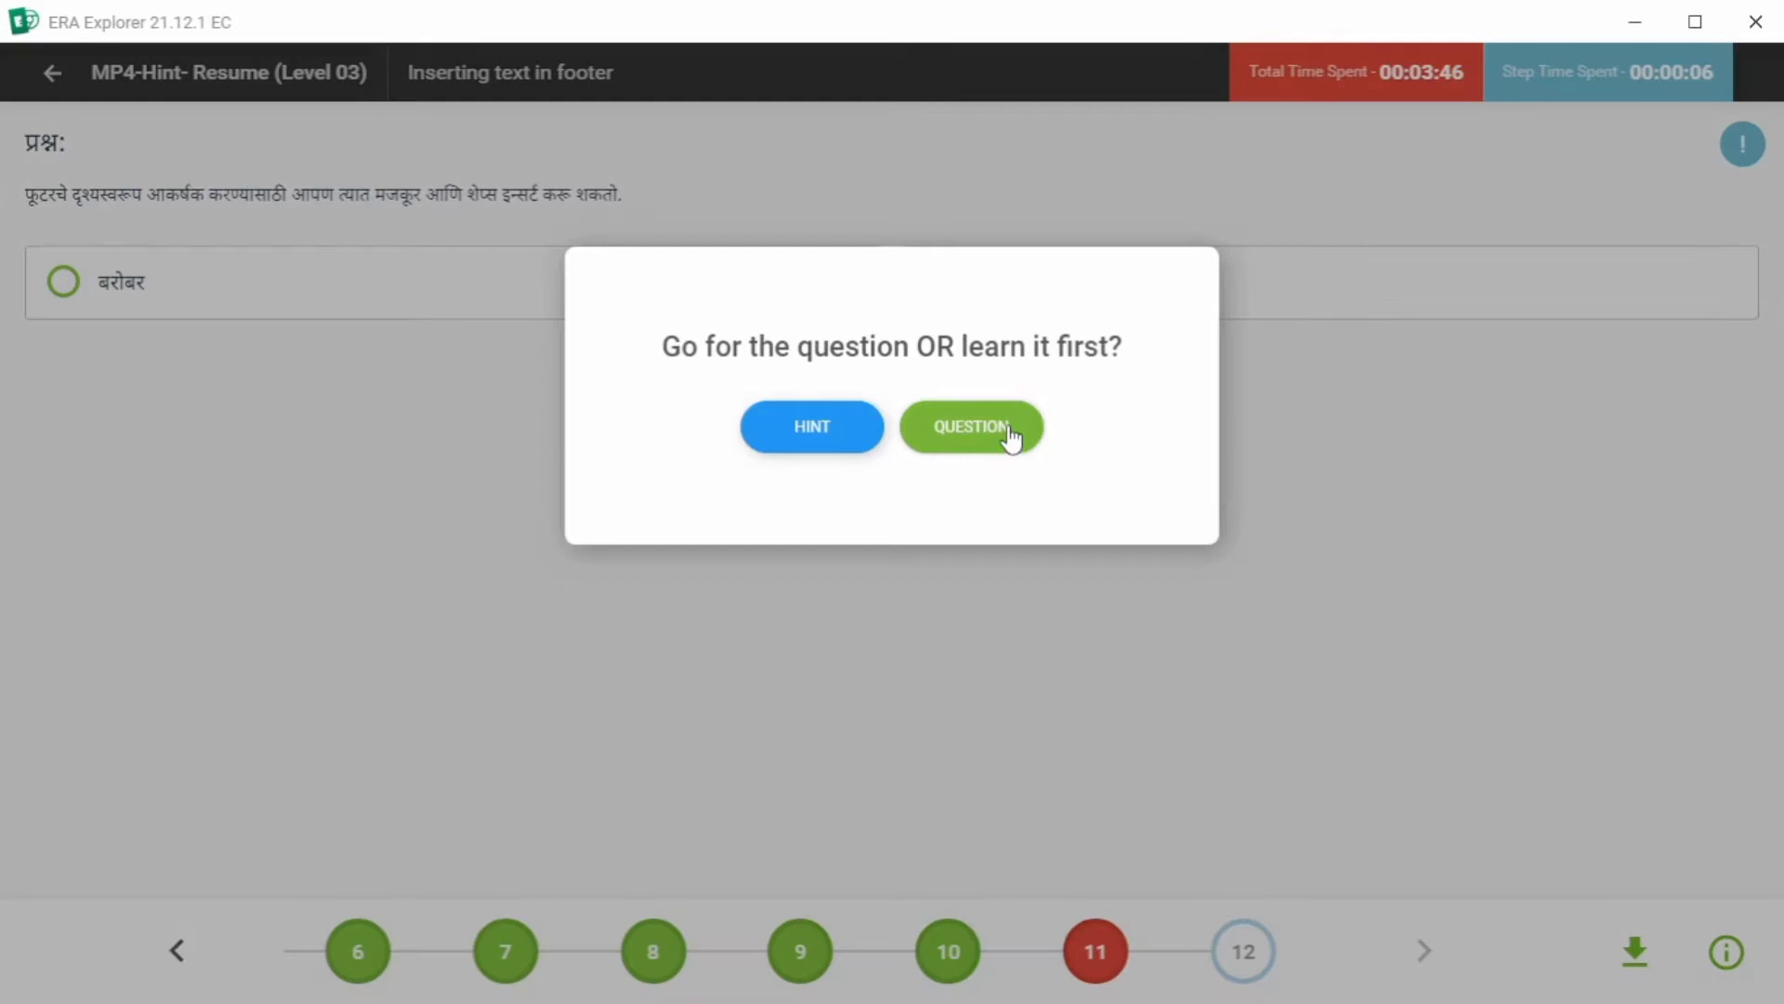
click(1007, 432)
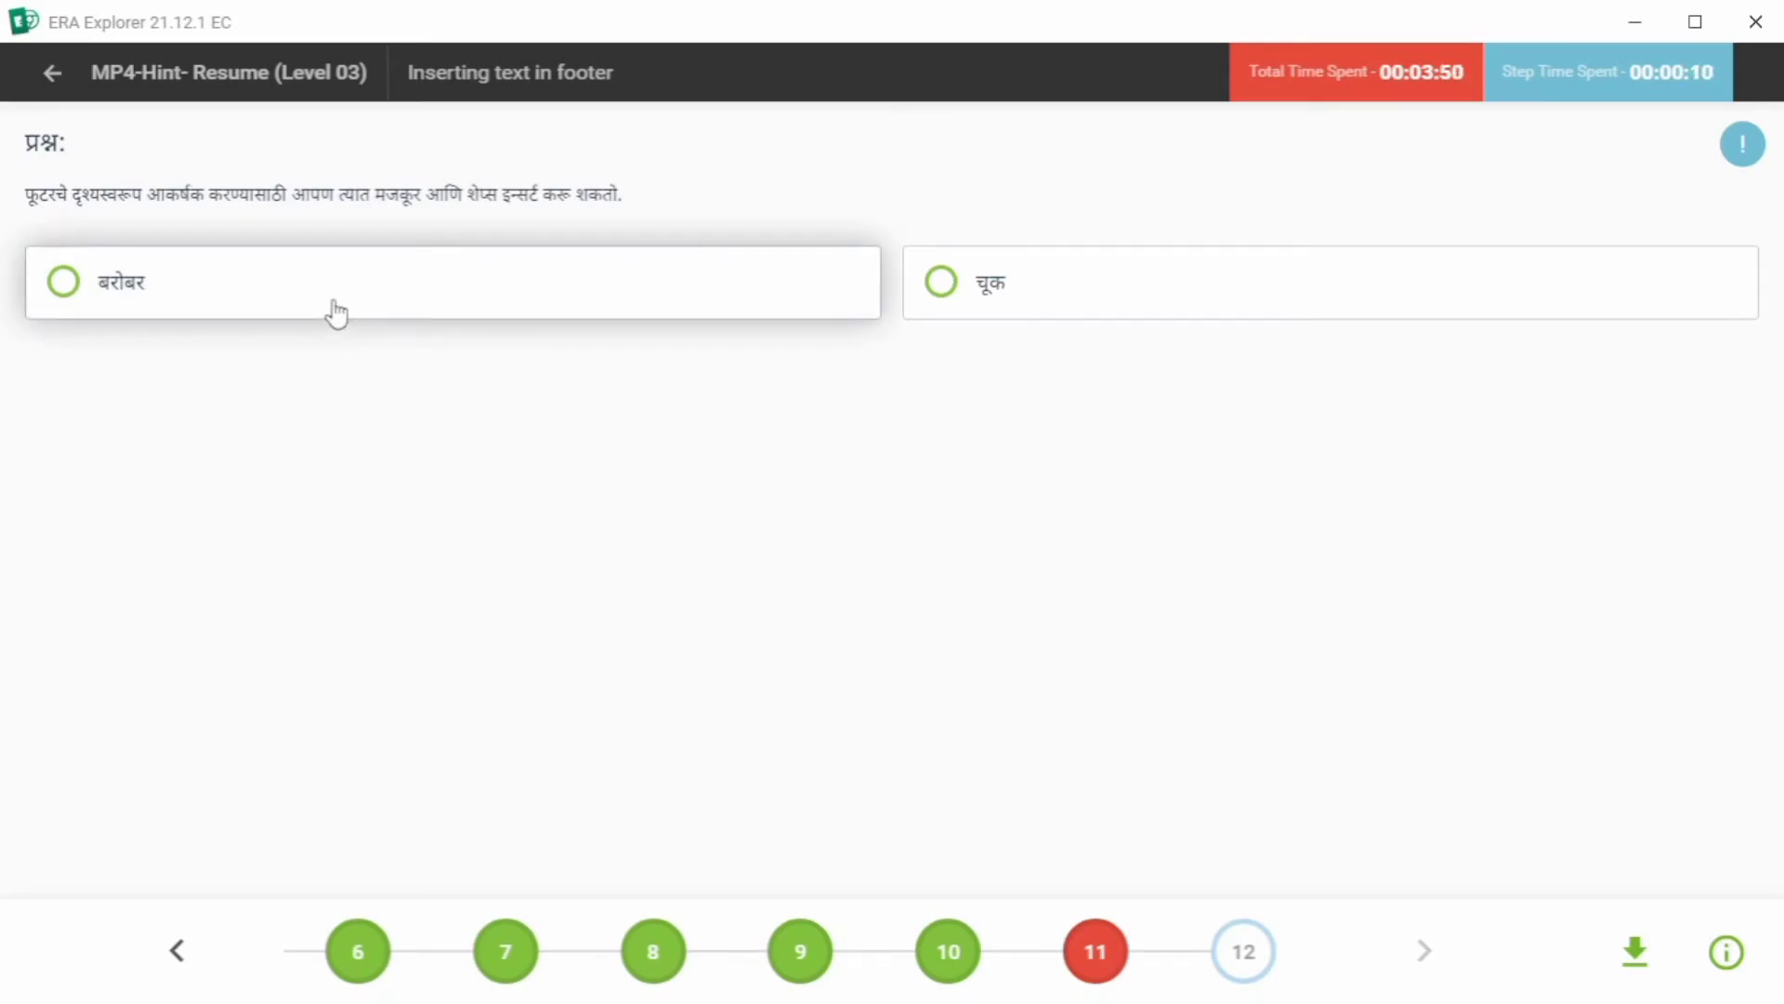
click(186, 284)
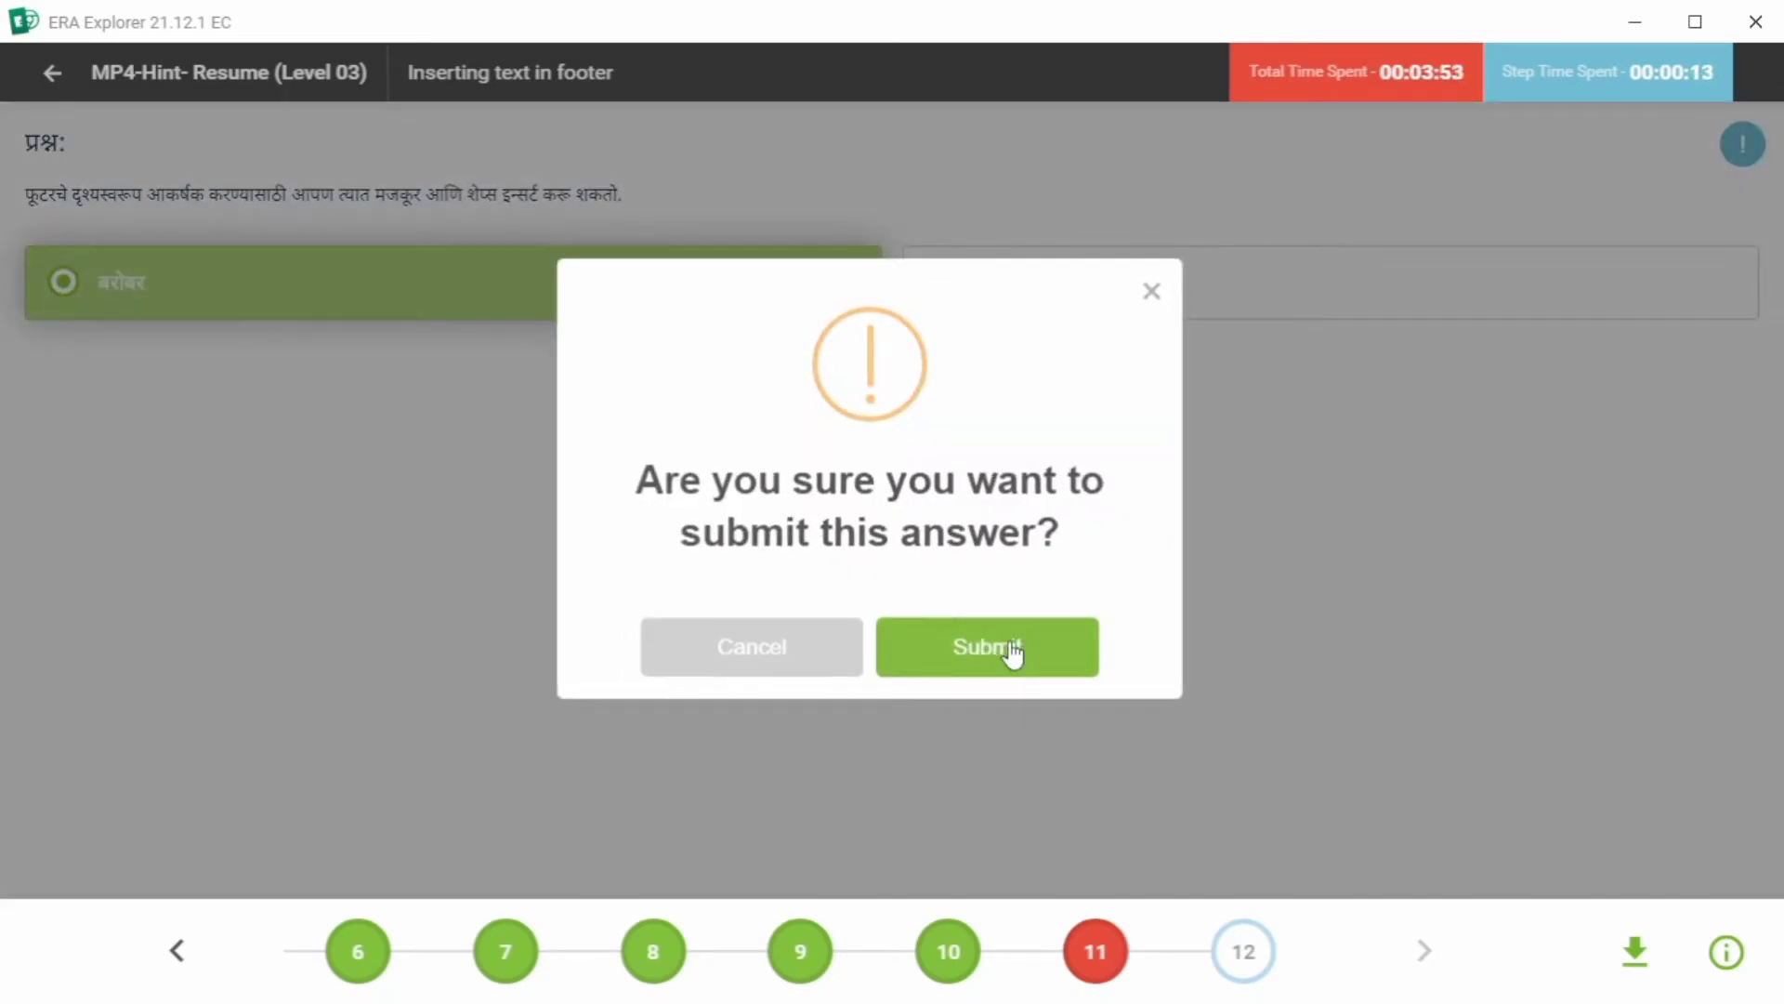
click(1009, 650)
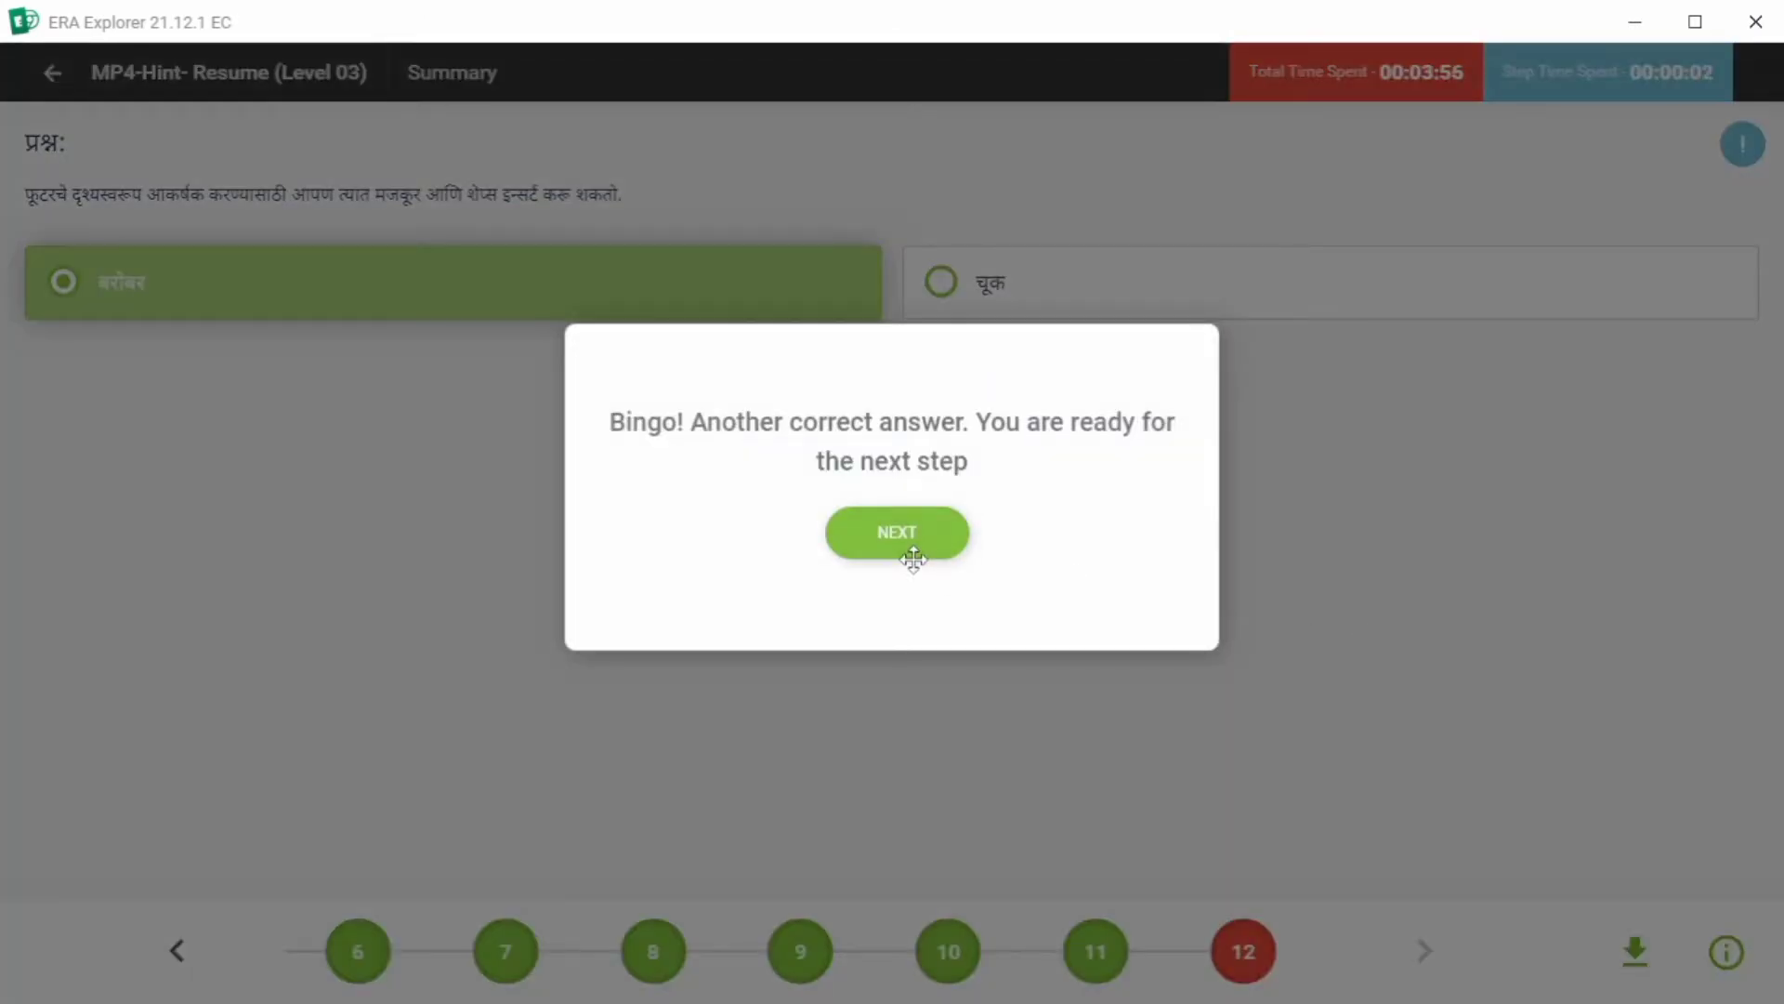
Play the Summary video to its end and finish the exercise, returning to the Session 13 page.
click(913, 554)
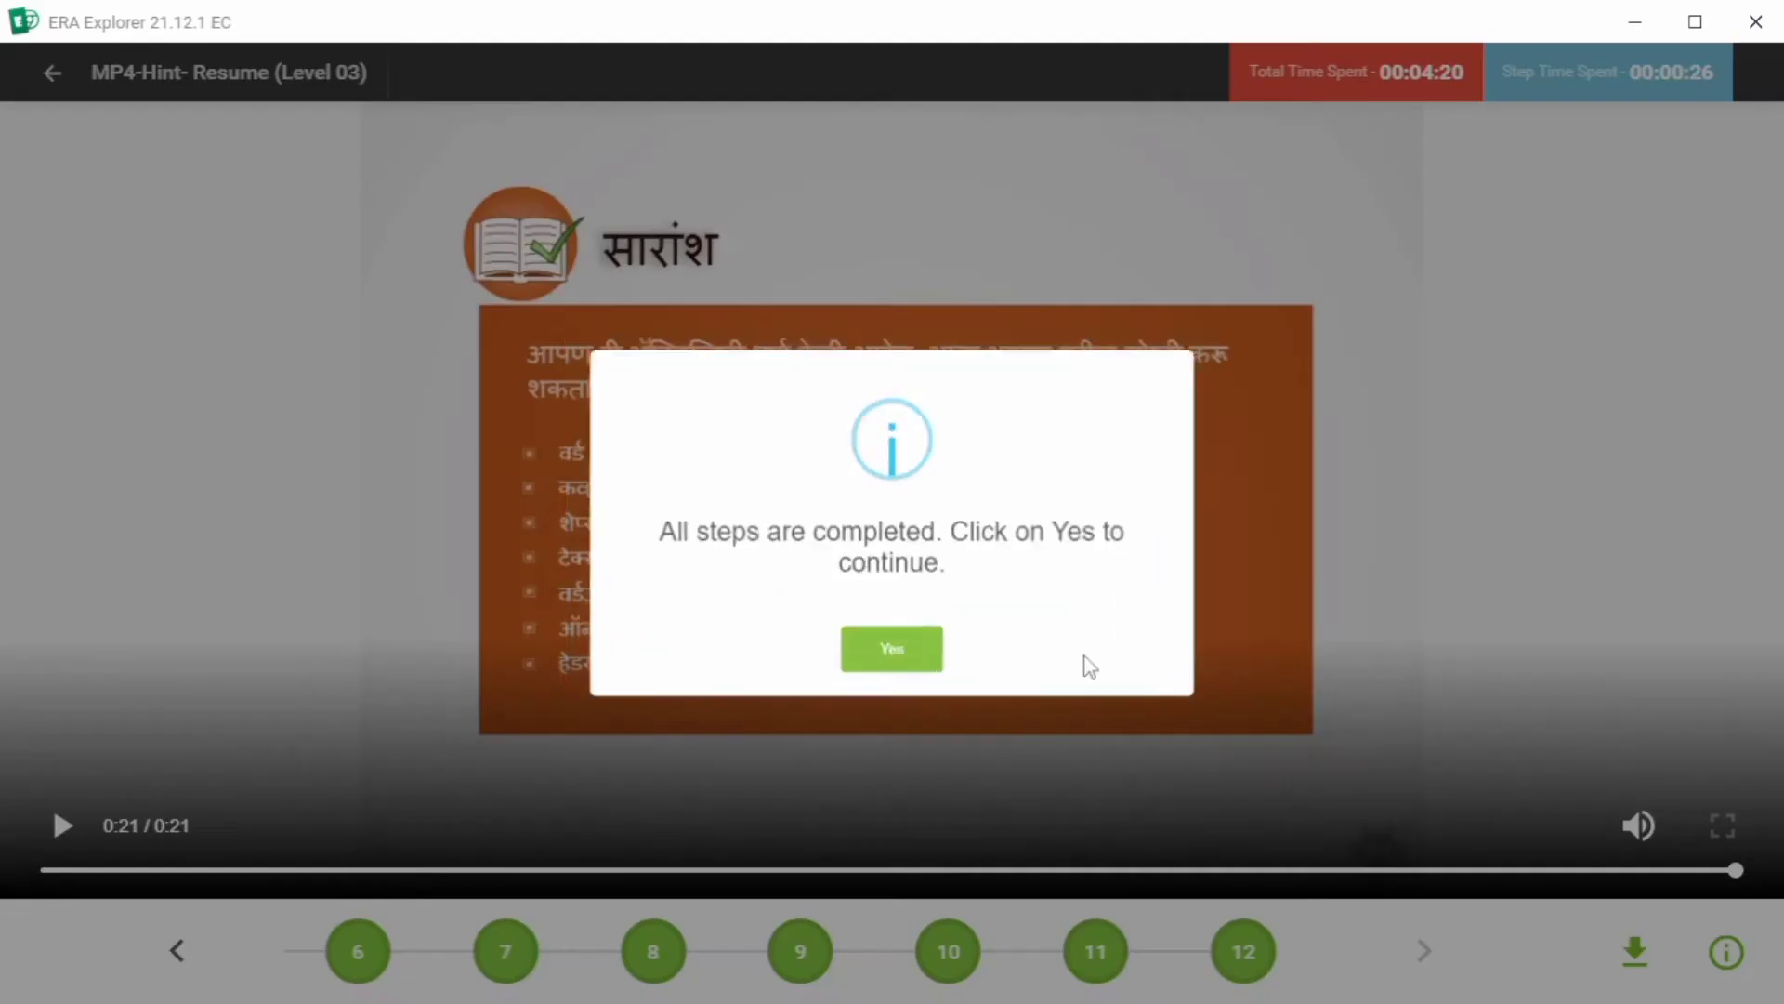
click(897, 661)
click(834, 662)
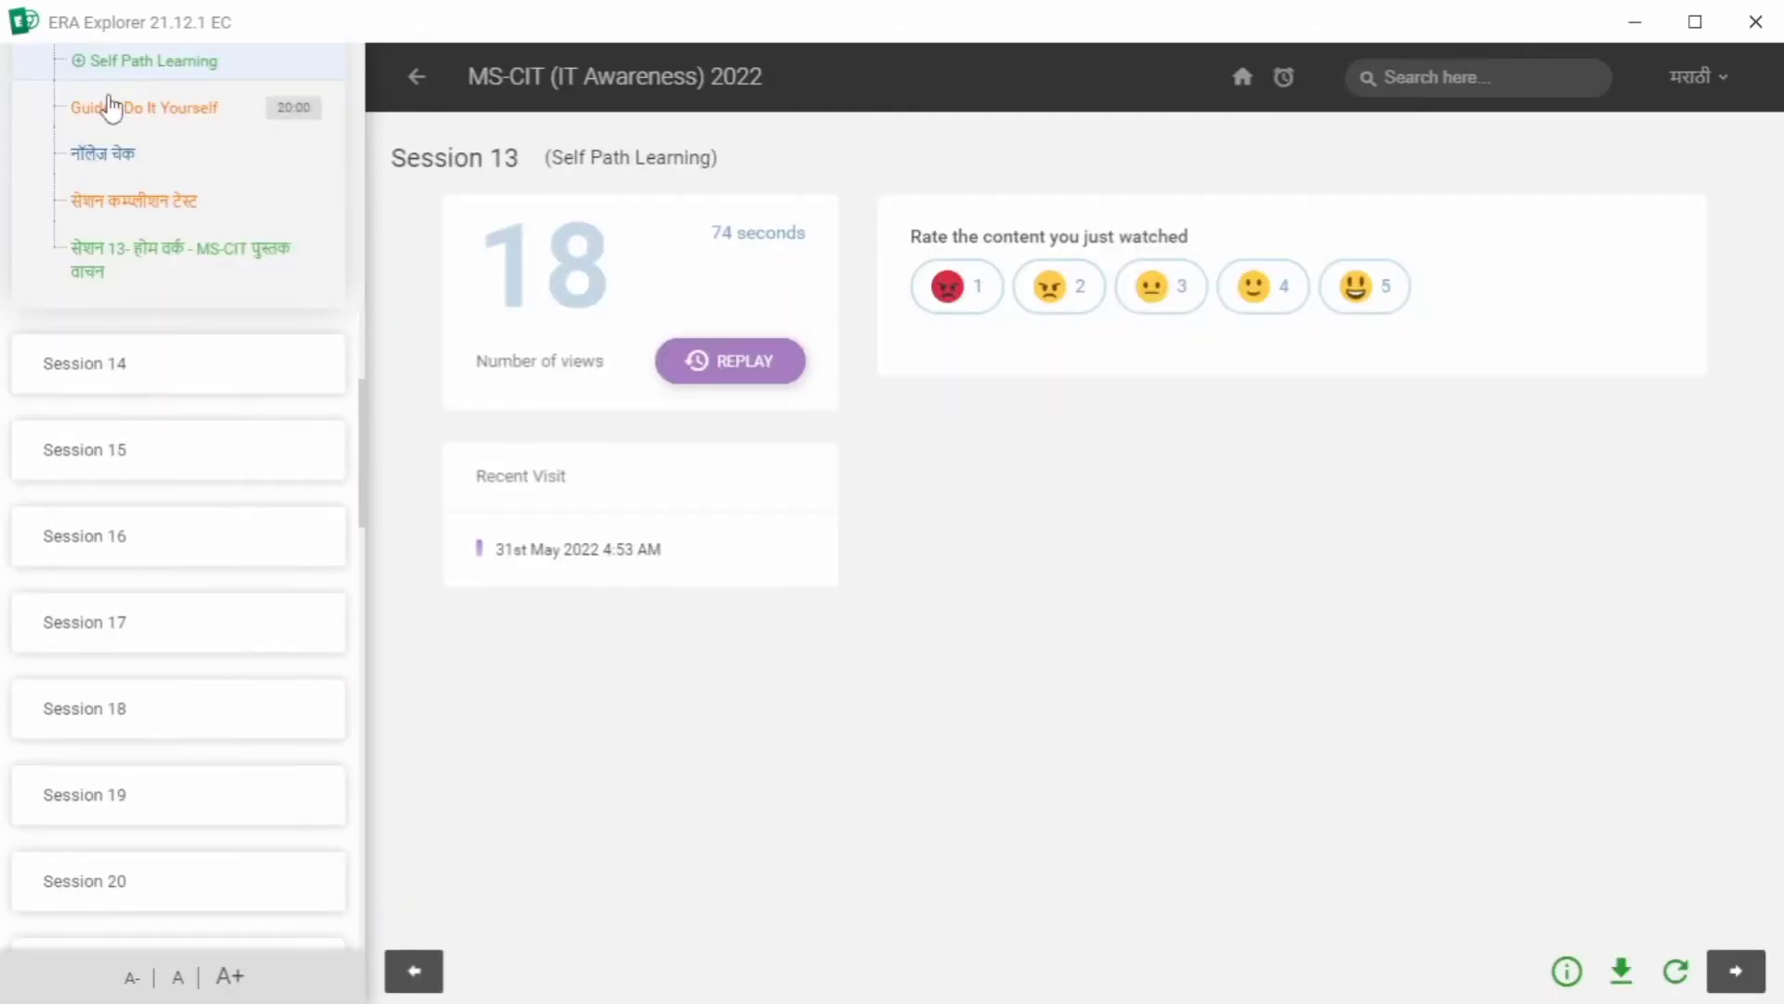
Open Session 13's Guided Do It Yourself test, download its exam content and start the first question.
click(112, 108)
click(1178, 451)
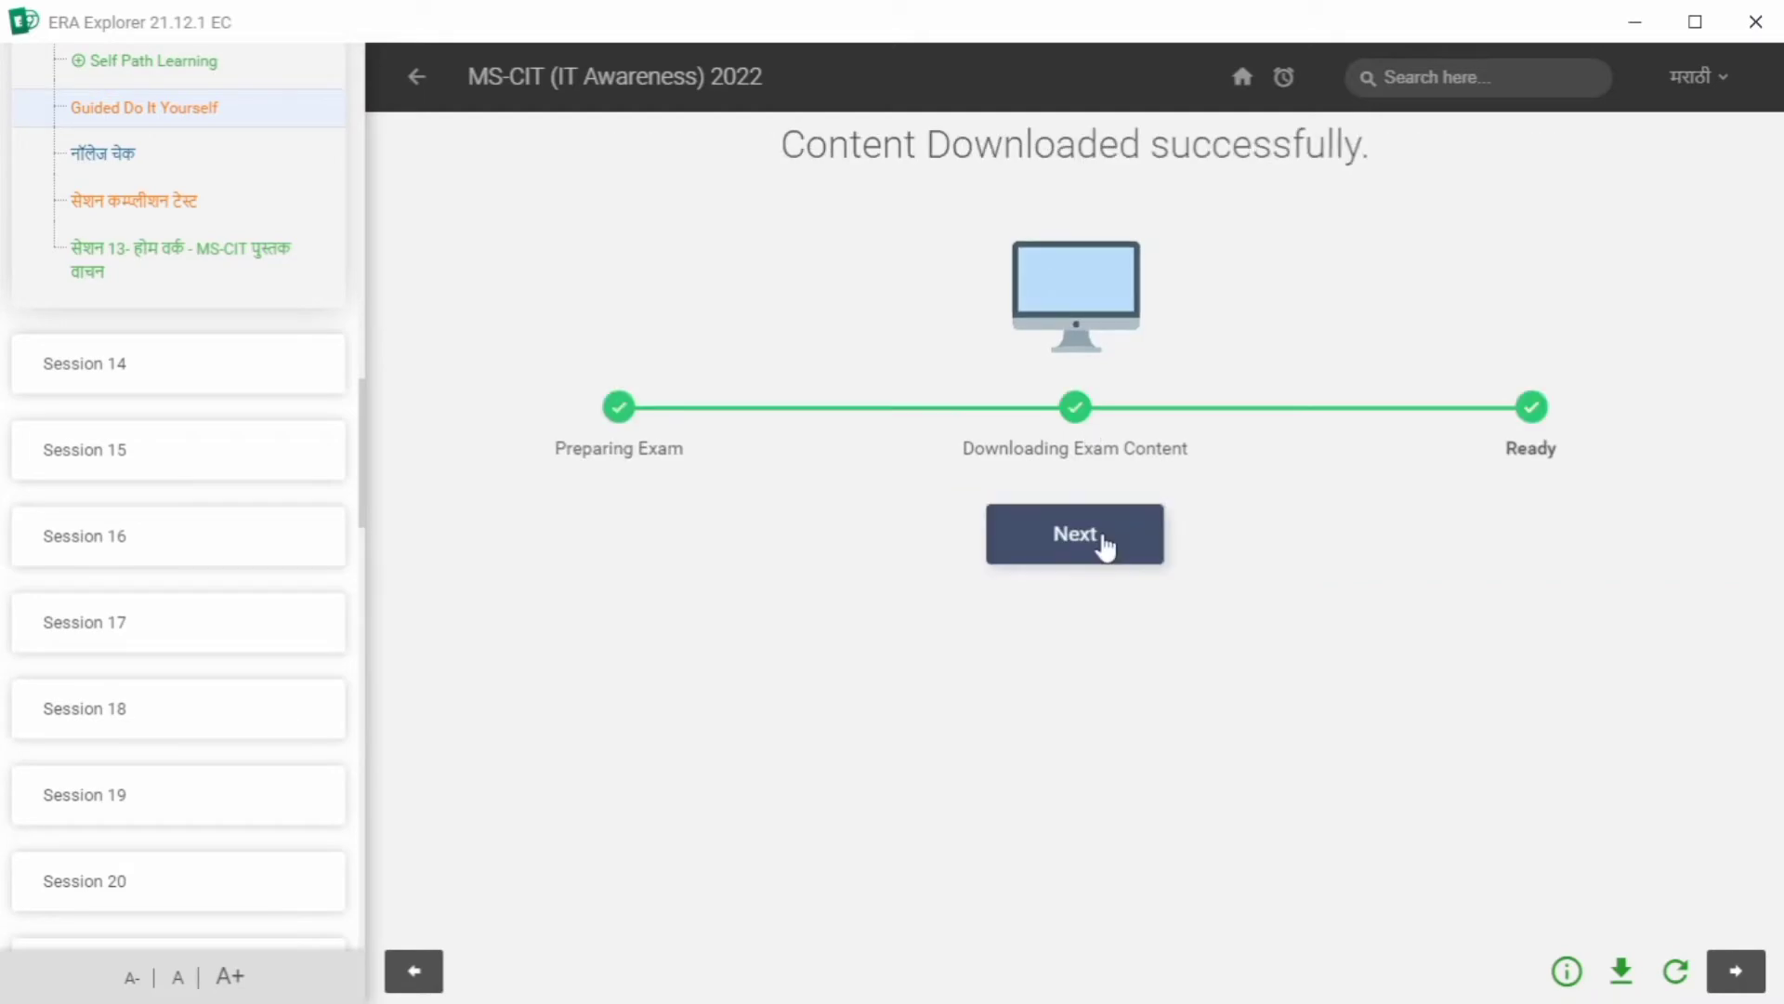
click(1101, 547)
click(669, 368)
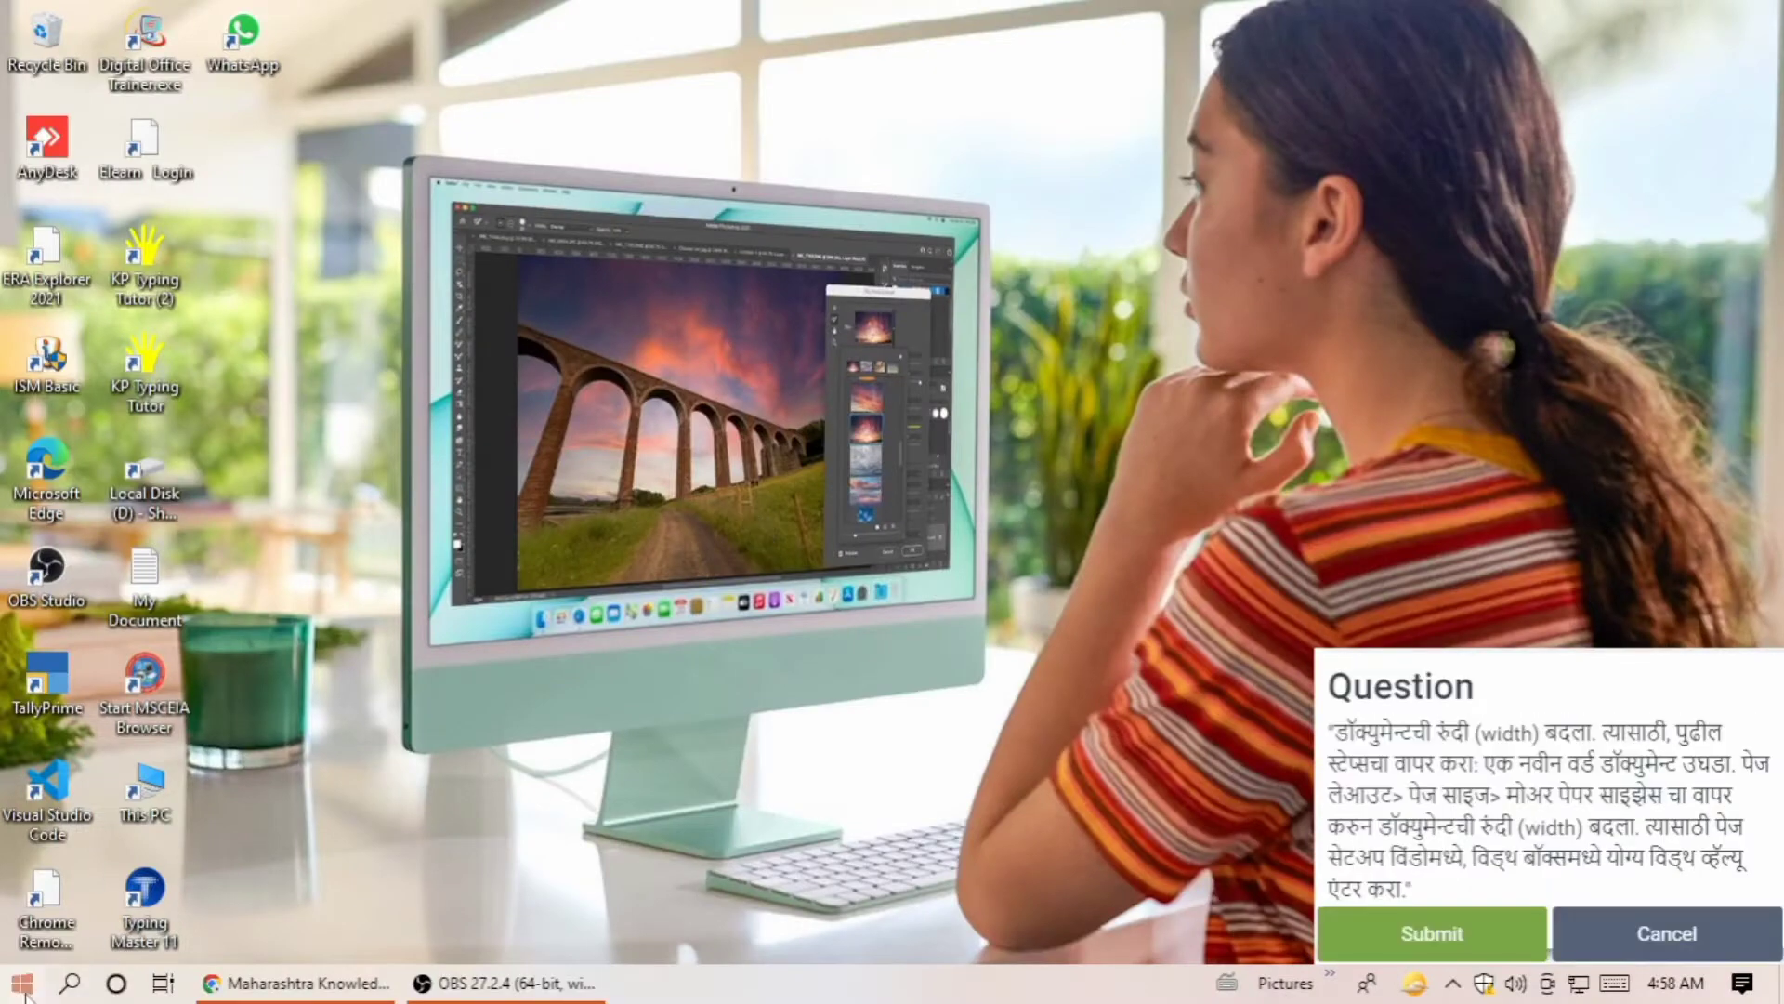
Switch to Word 2013, create a blank document and dismiss the Document Recovery list.
click(23, 982)
scroll(264, 465, down, 12)
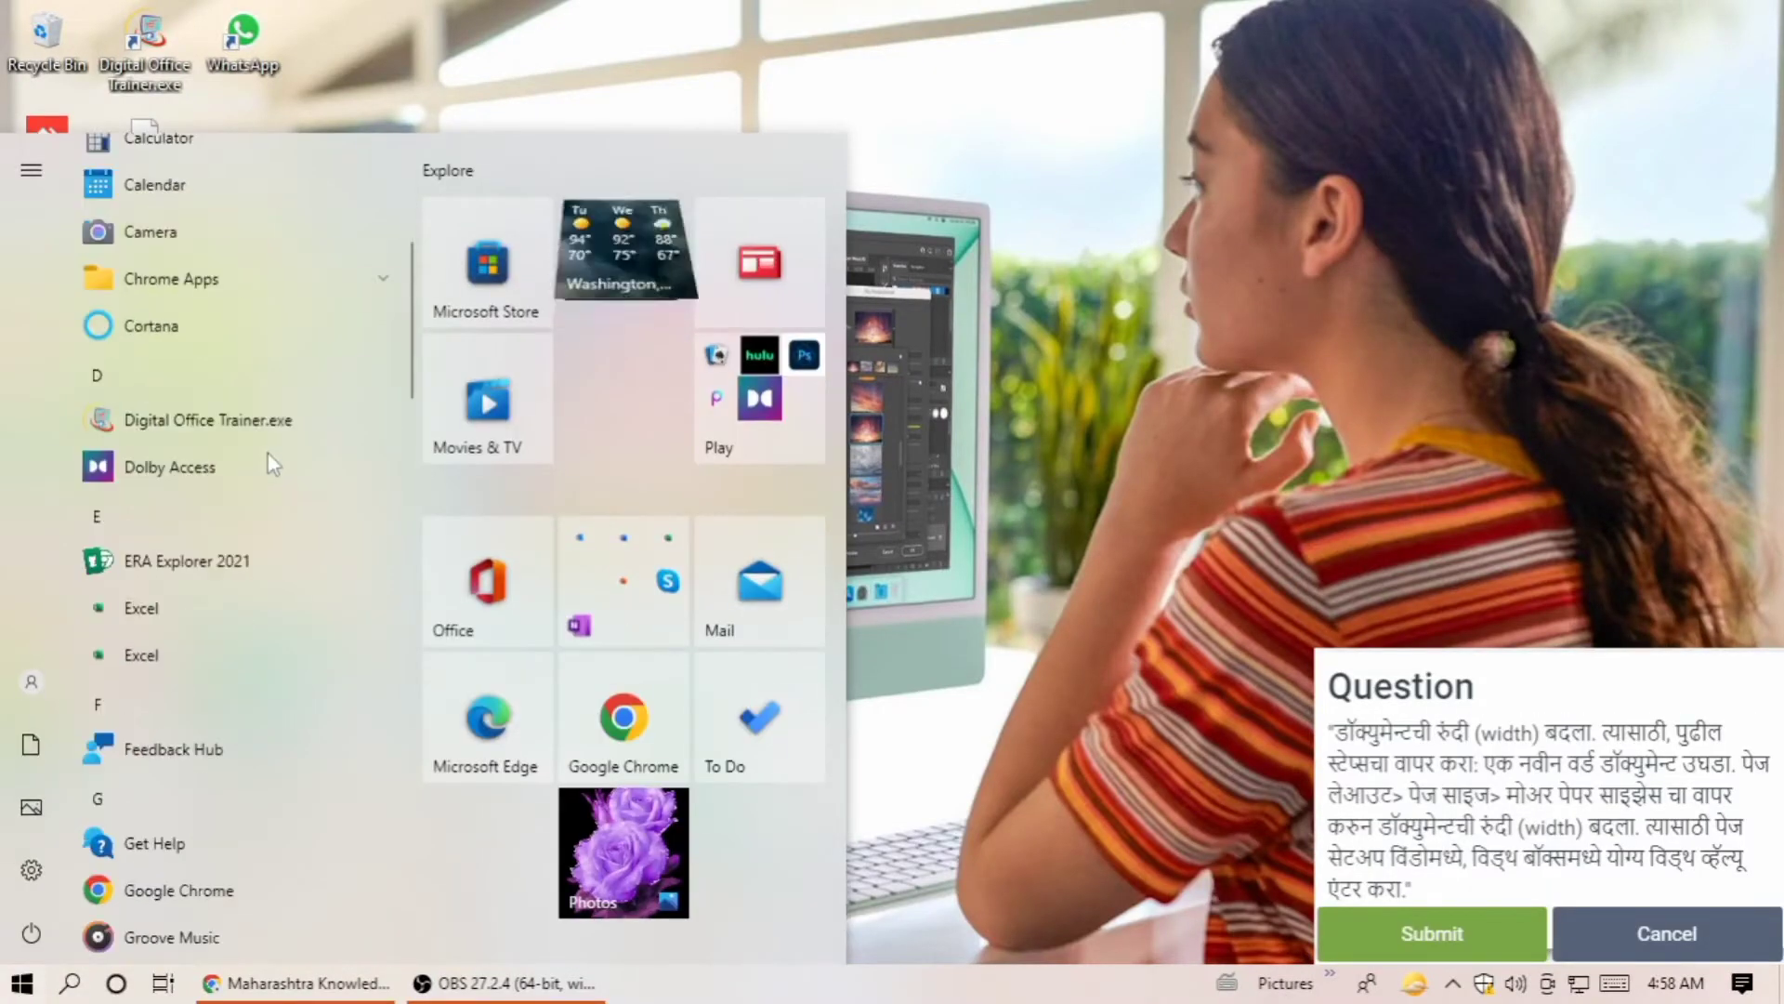
scroll(270, 460, down, 4)
click(276, 478)
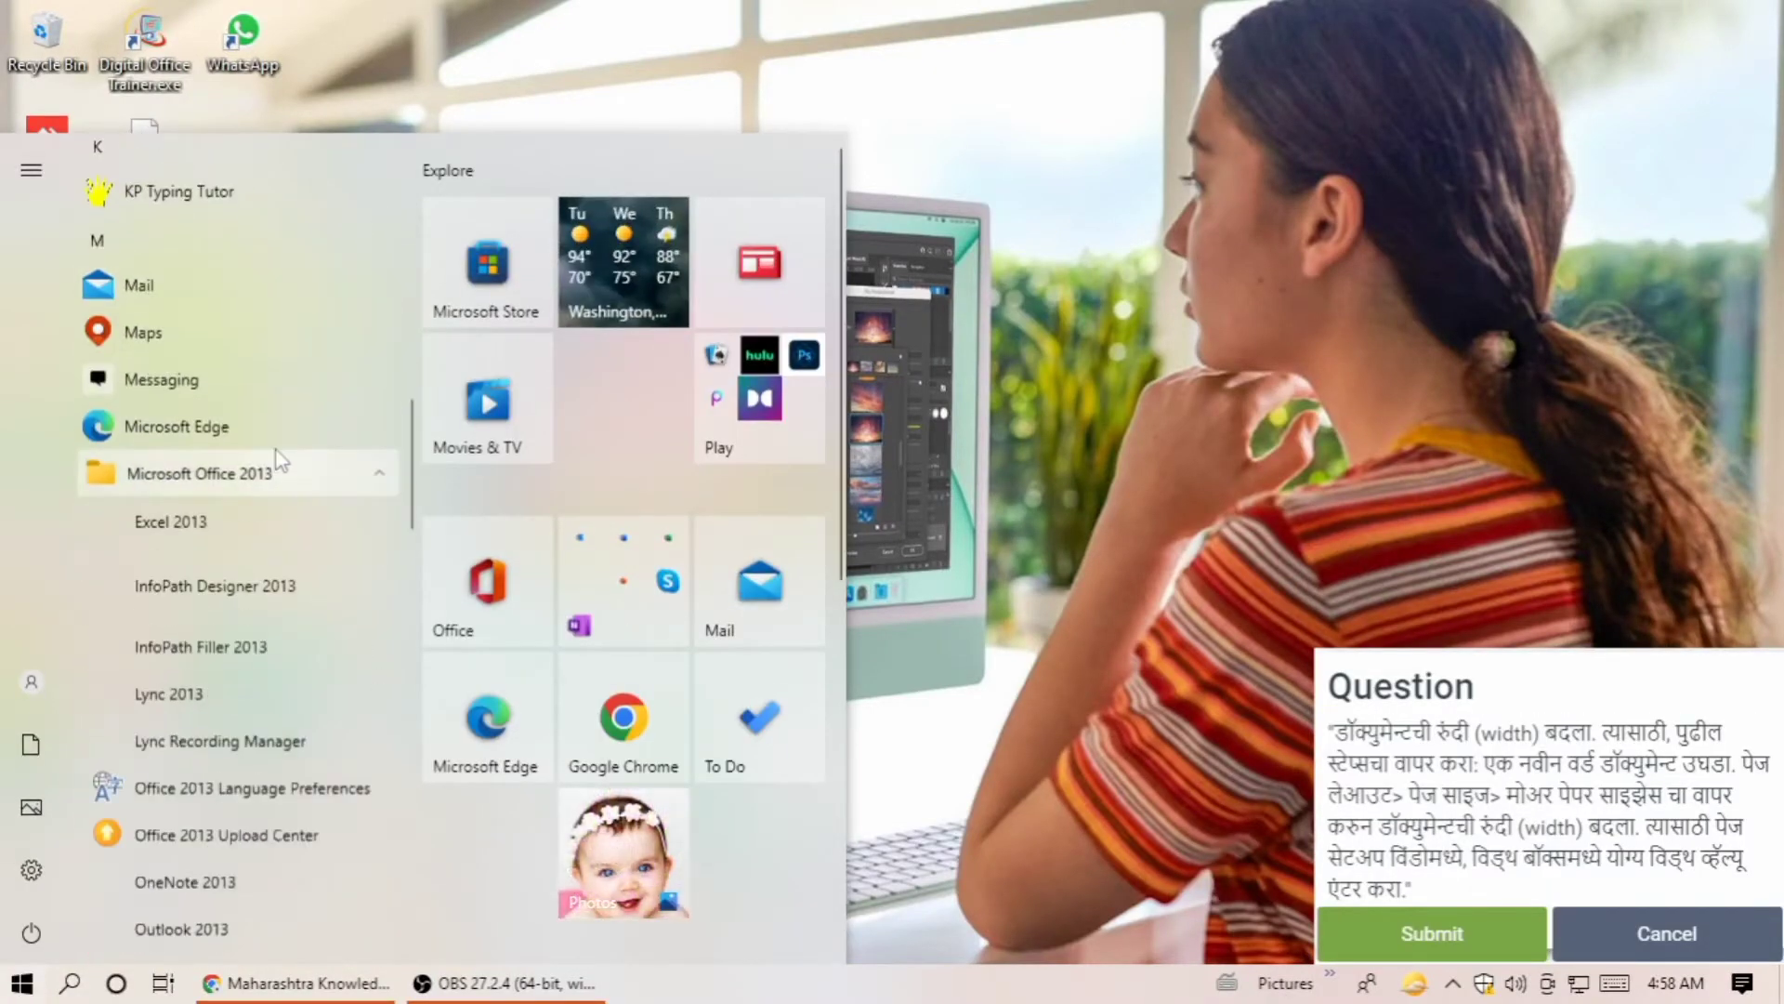
scroll(276, 455, down, 4)
scroll(275, 381, down, 5)
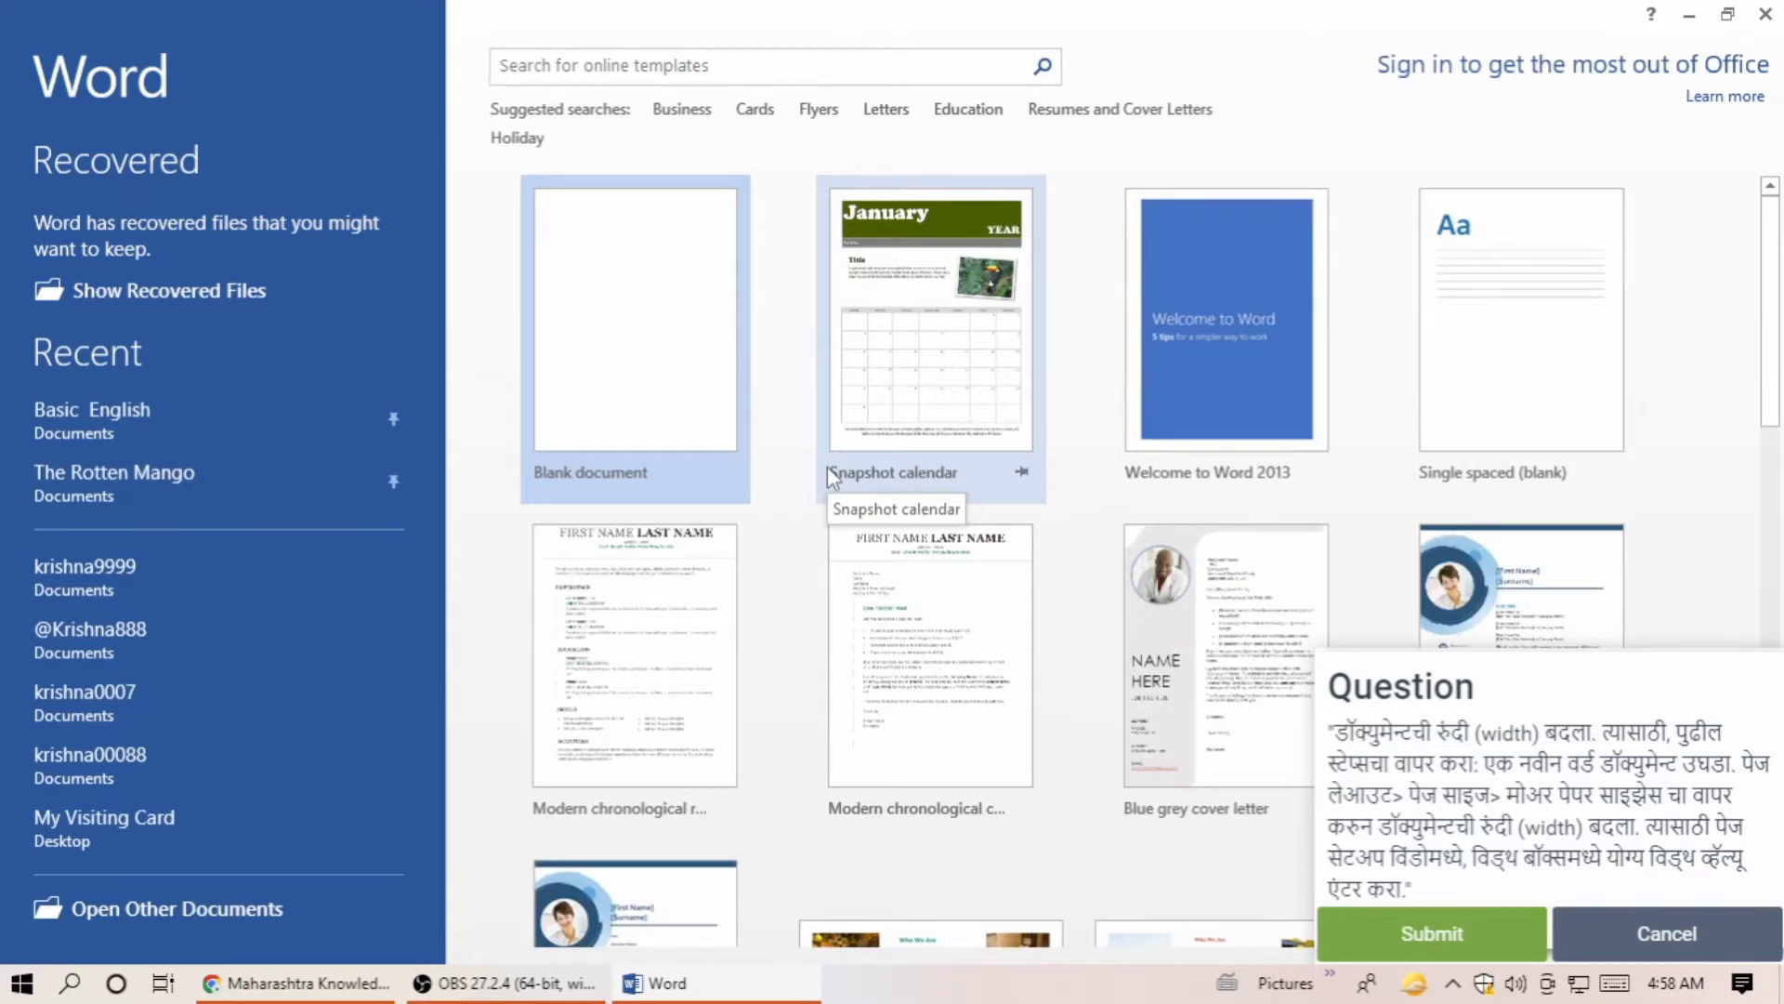
click(660, 287)
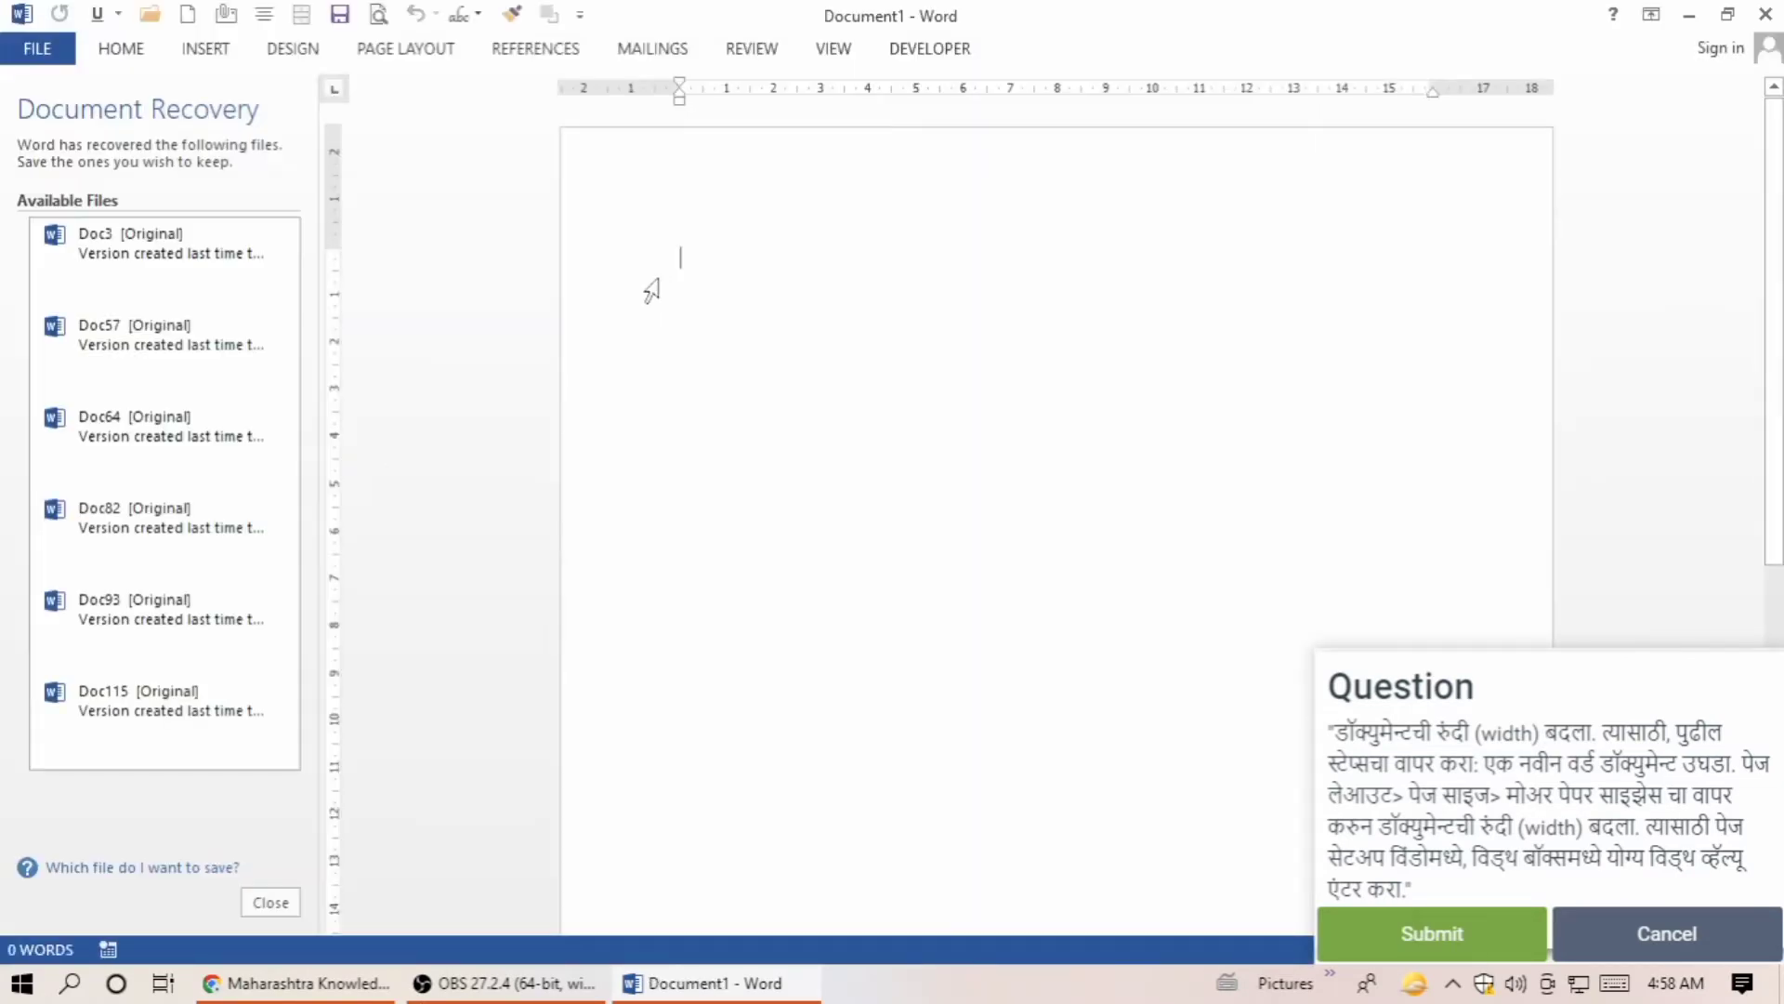
click(271, 902)
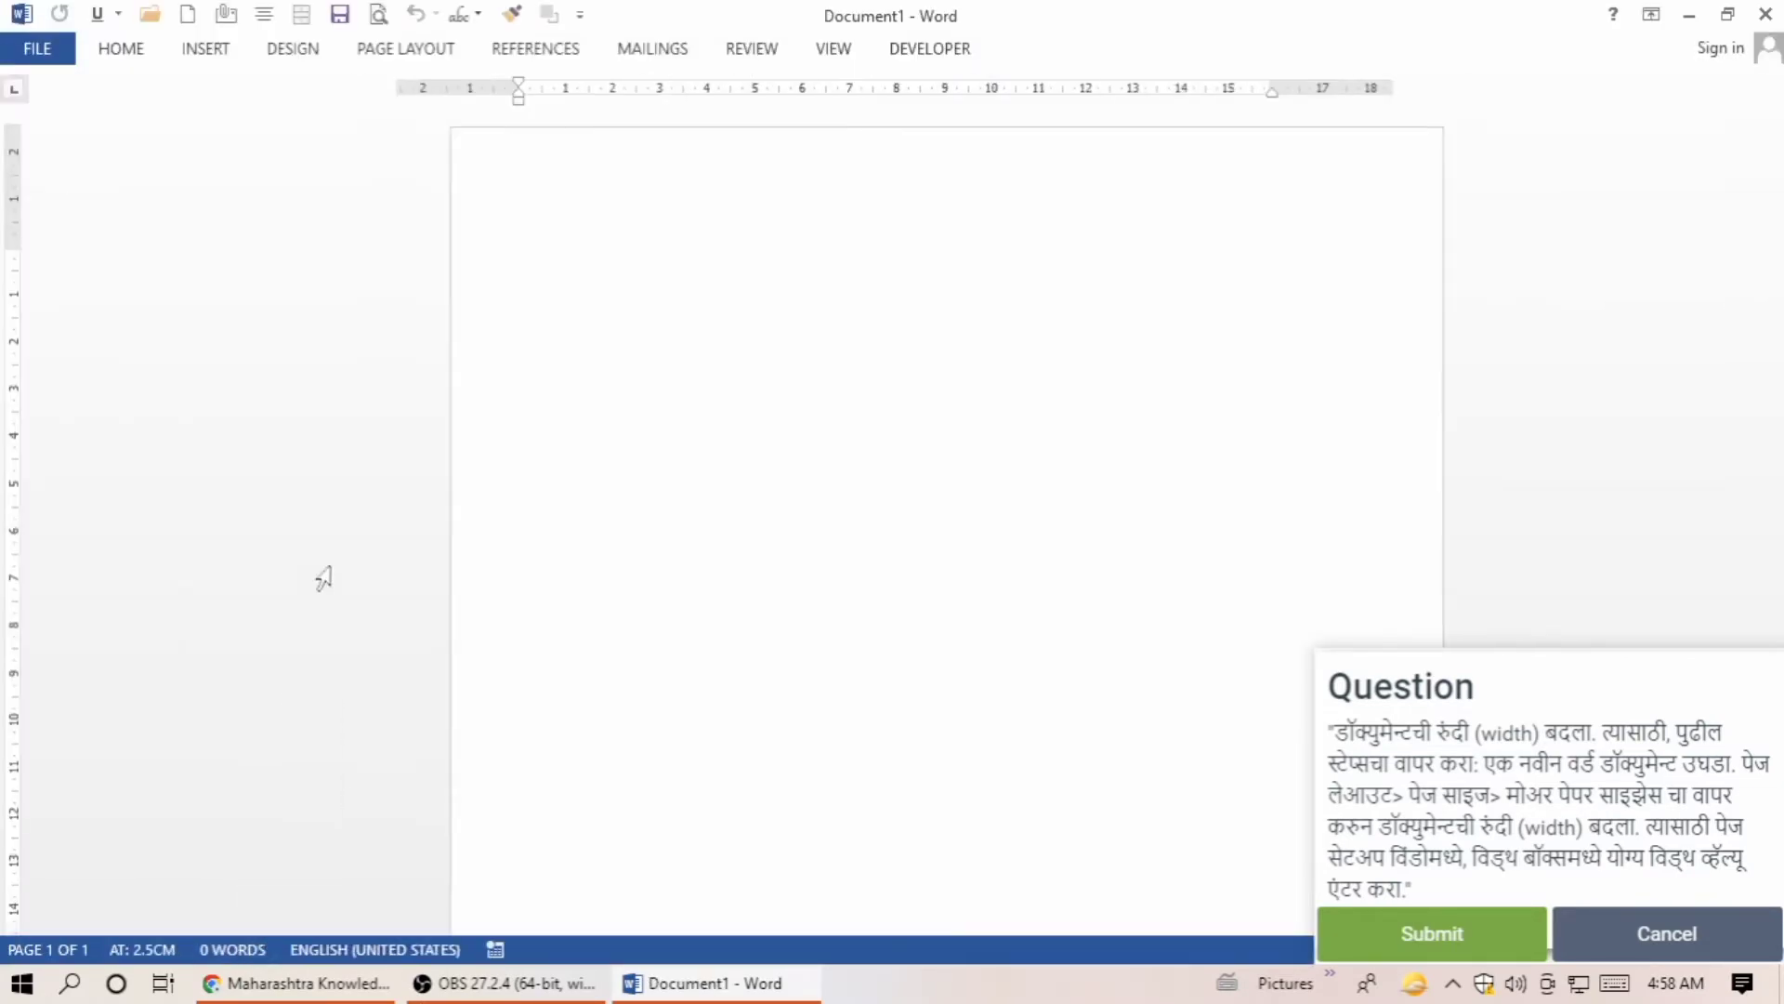
Set a custom paper size 30 cm wide and 20 cm high, fix the margins, and submit the answer.
click(425, 52)
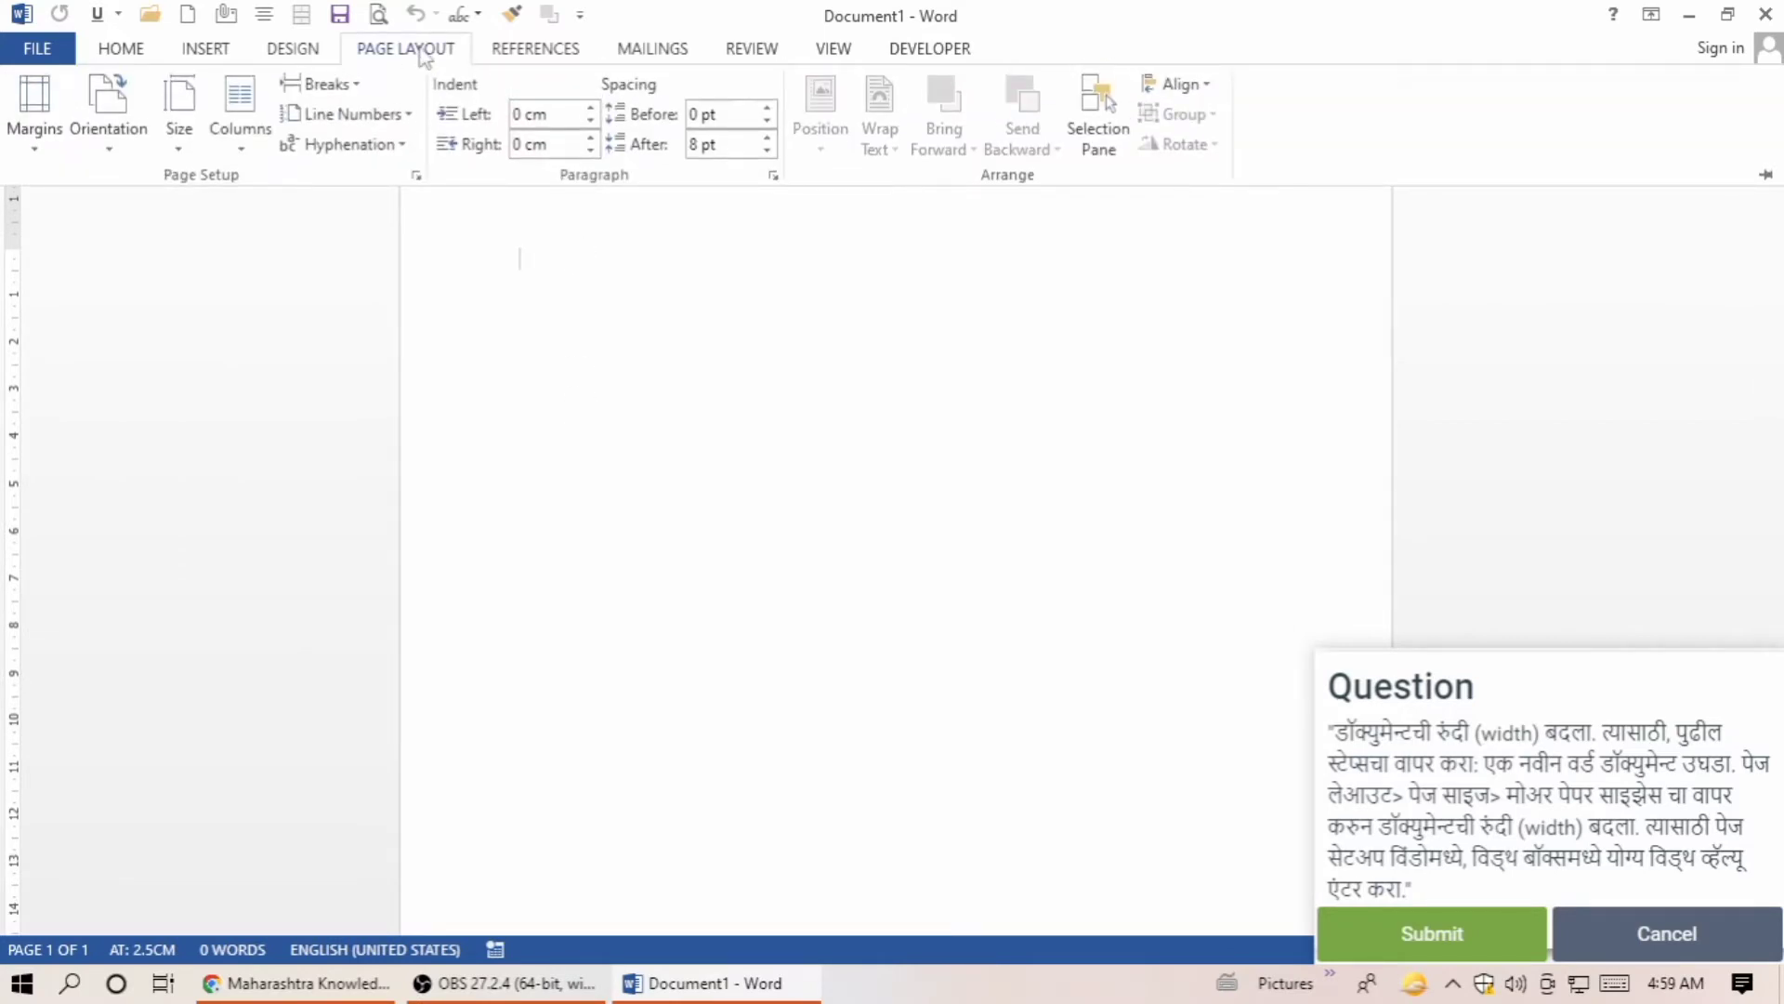
click(179, 152)
click(200, 862)
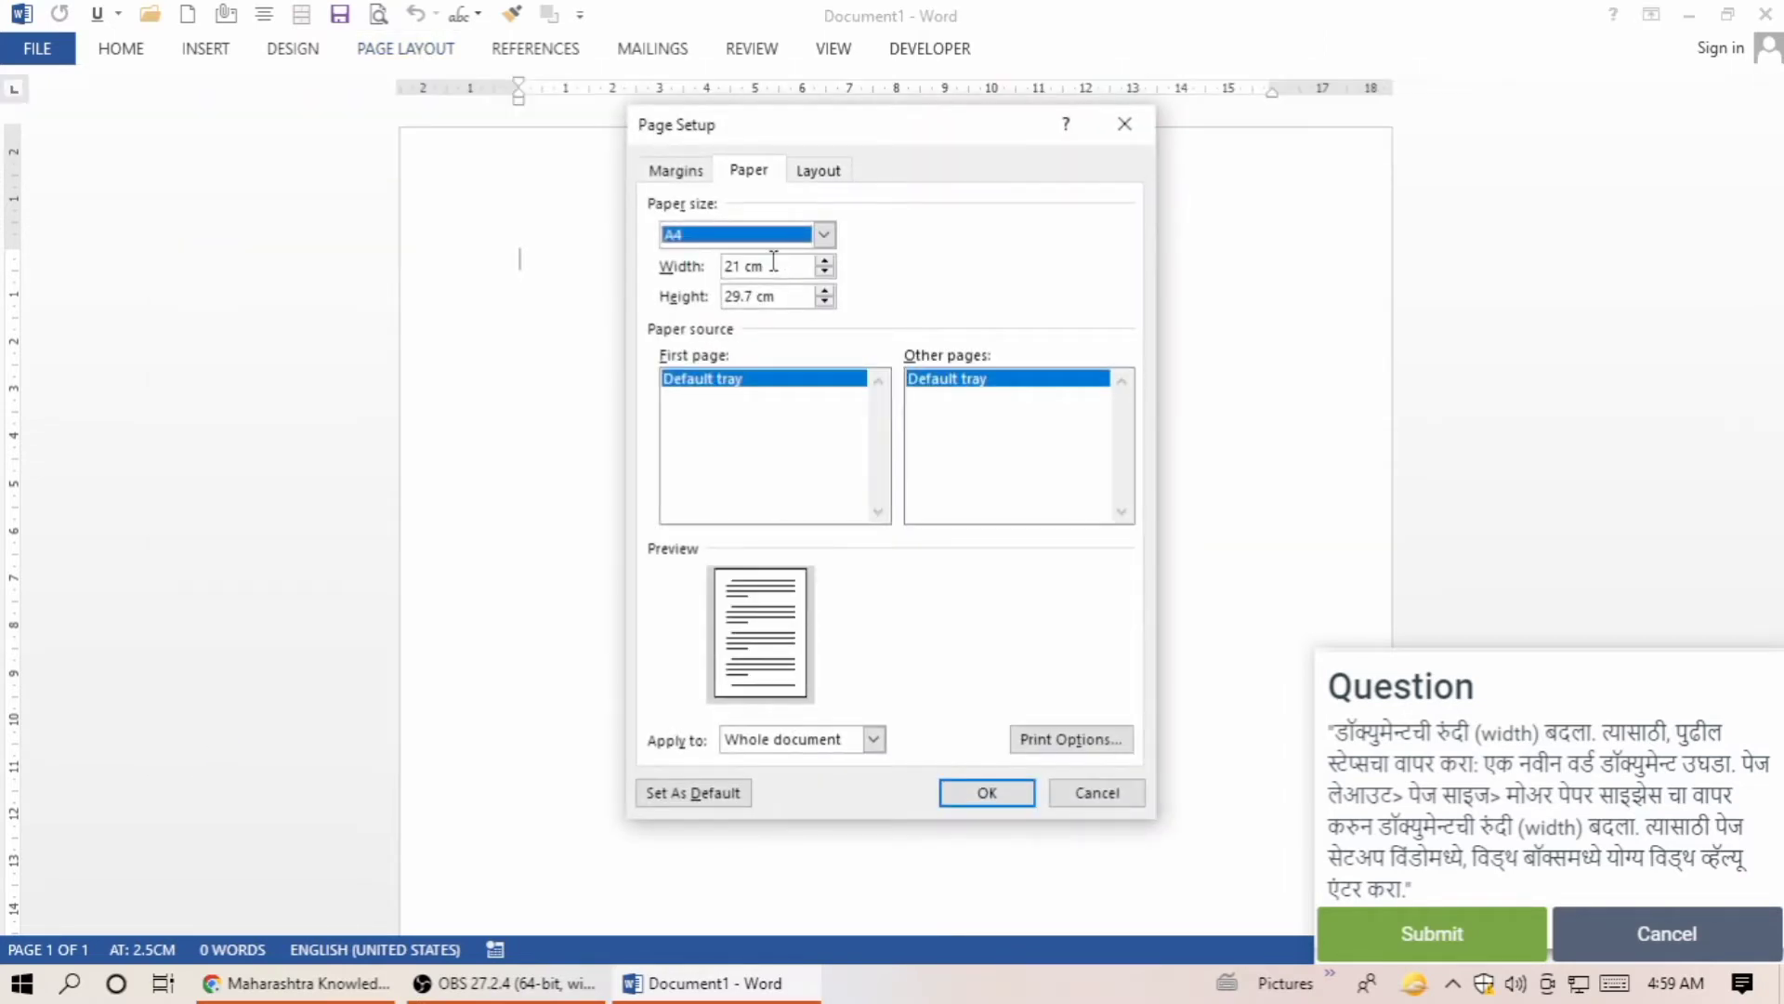
drag(773, 261, 654, 284)
text(30)
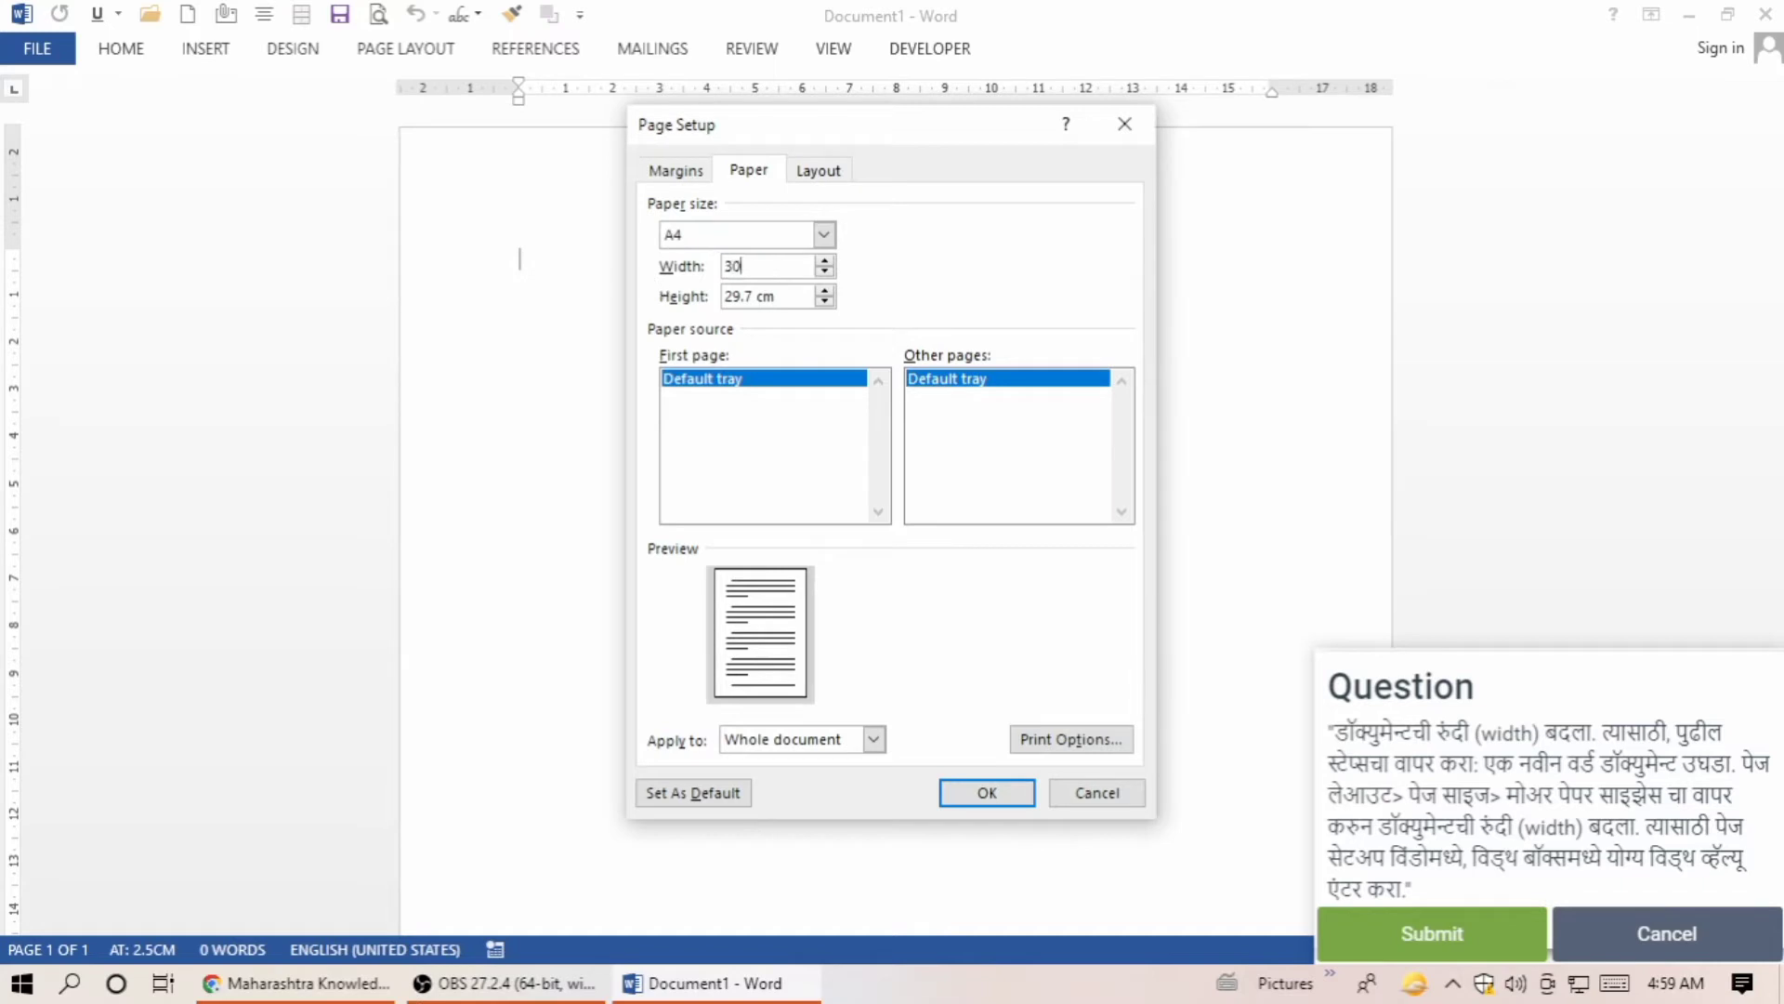
key(Tab)
text(2)
key(Return)
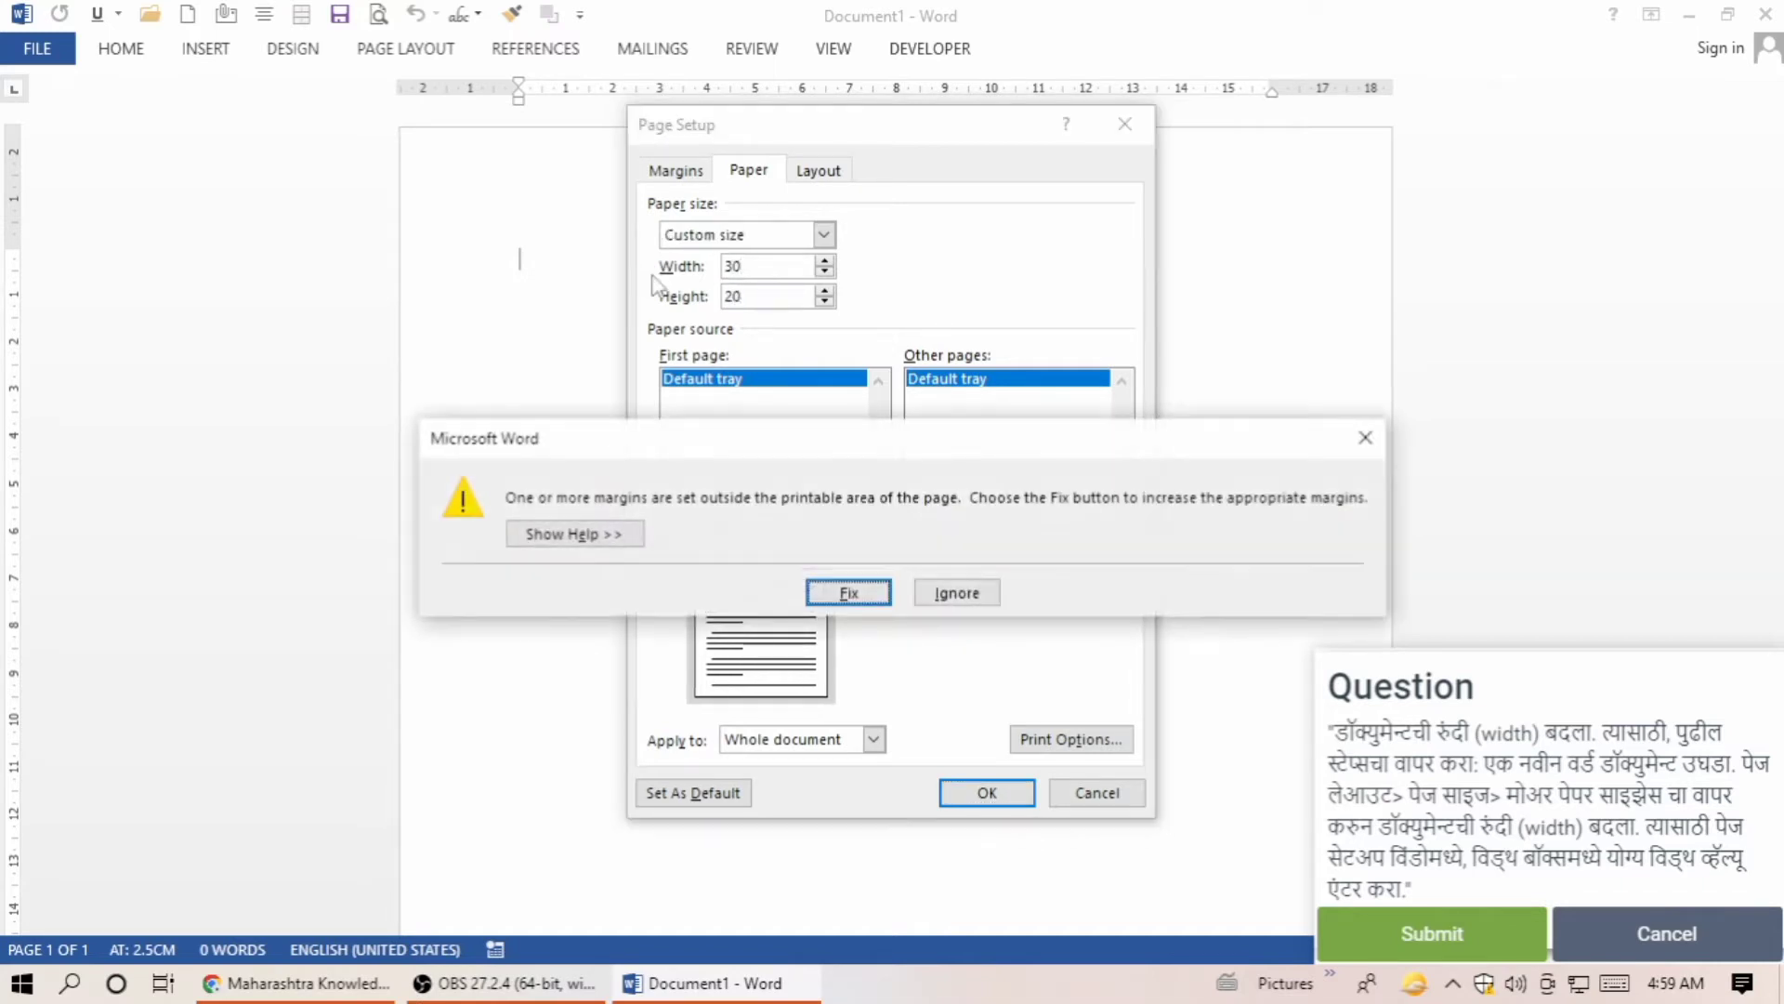
click(849, 591)
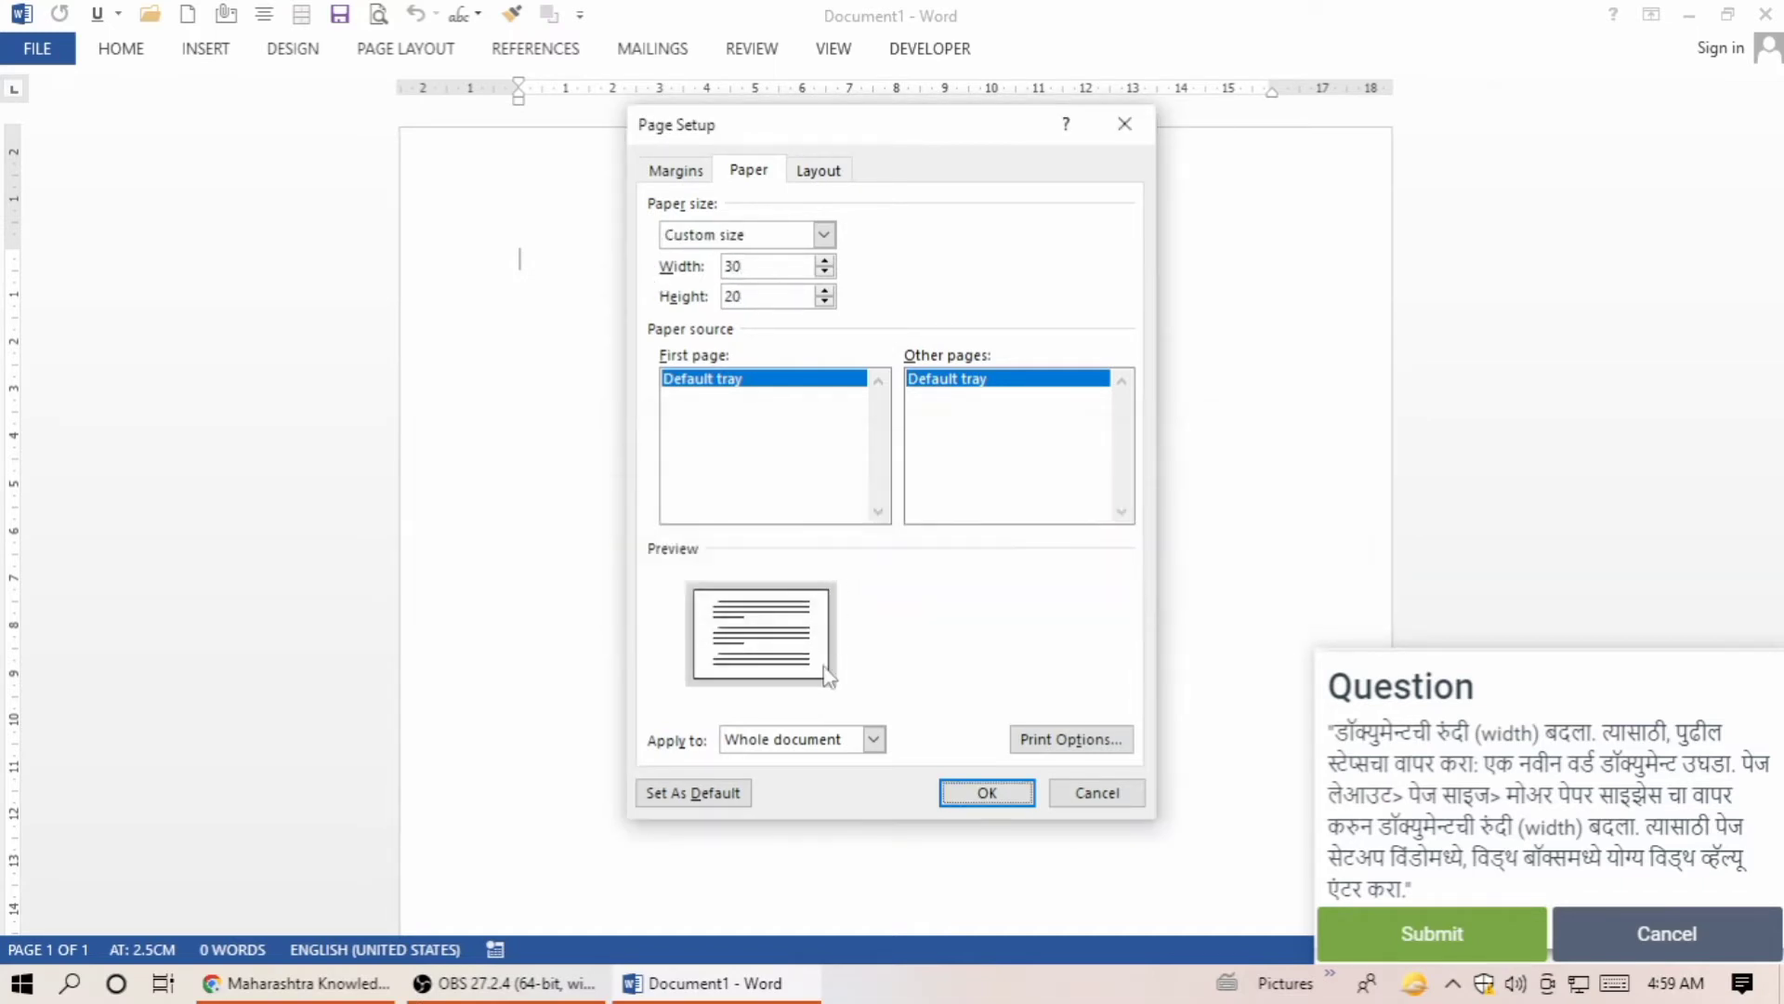
click(980, 792)
click(1407, 934)
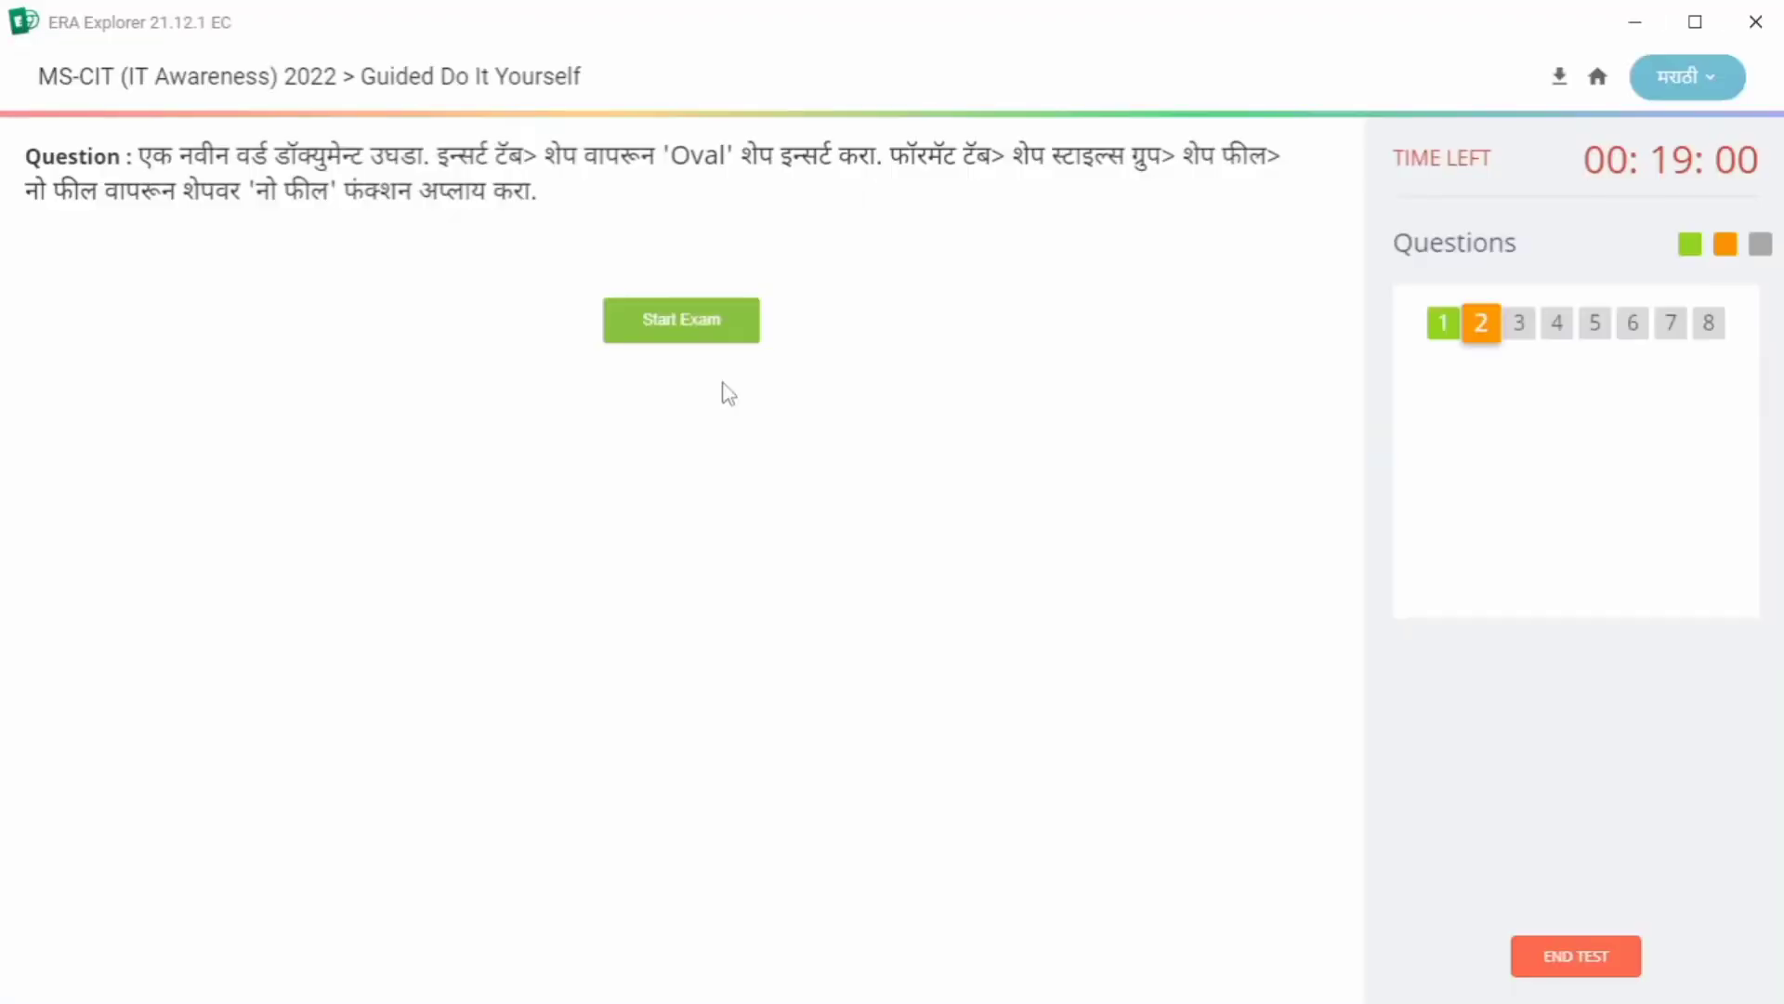
Start question 2 of the test and create a blank document in Word 2013.
click(687, 326)
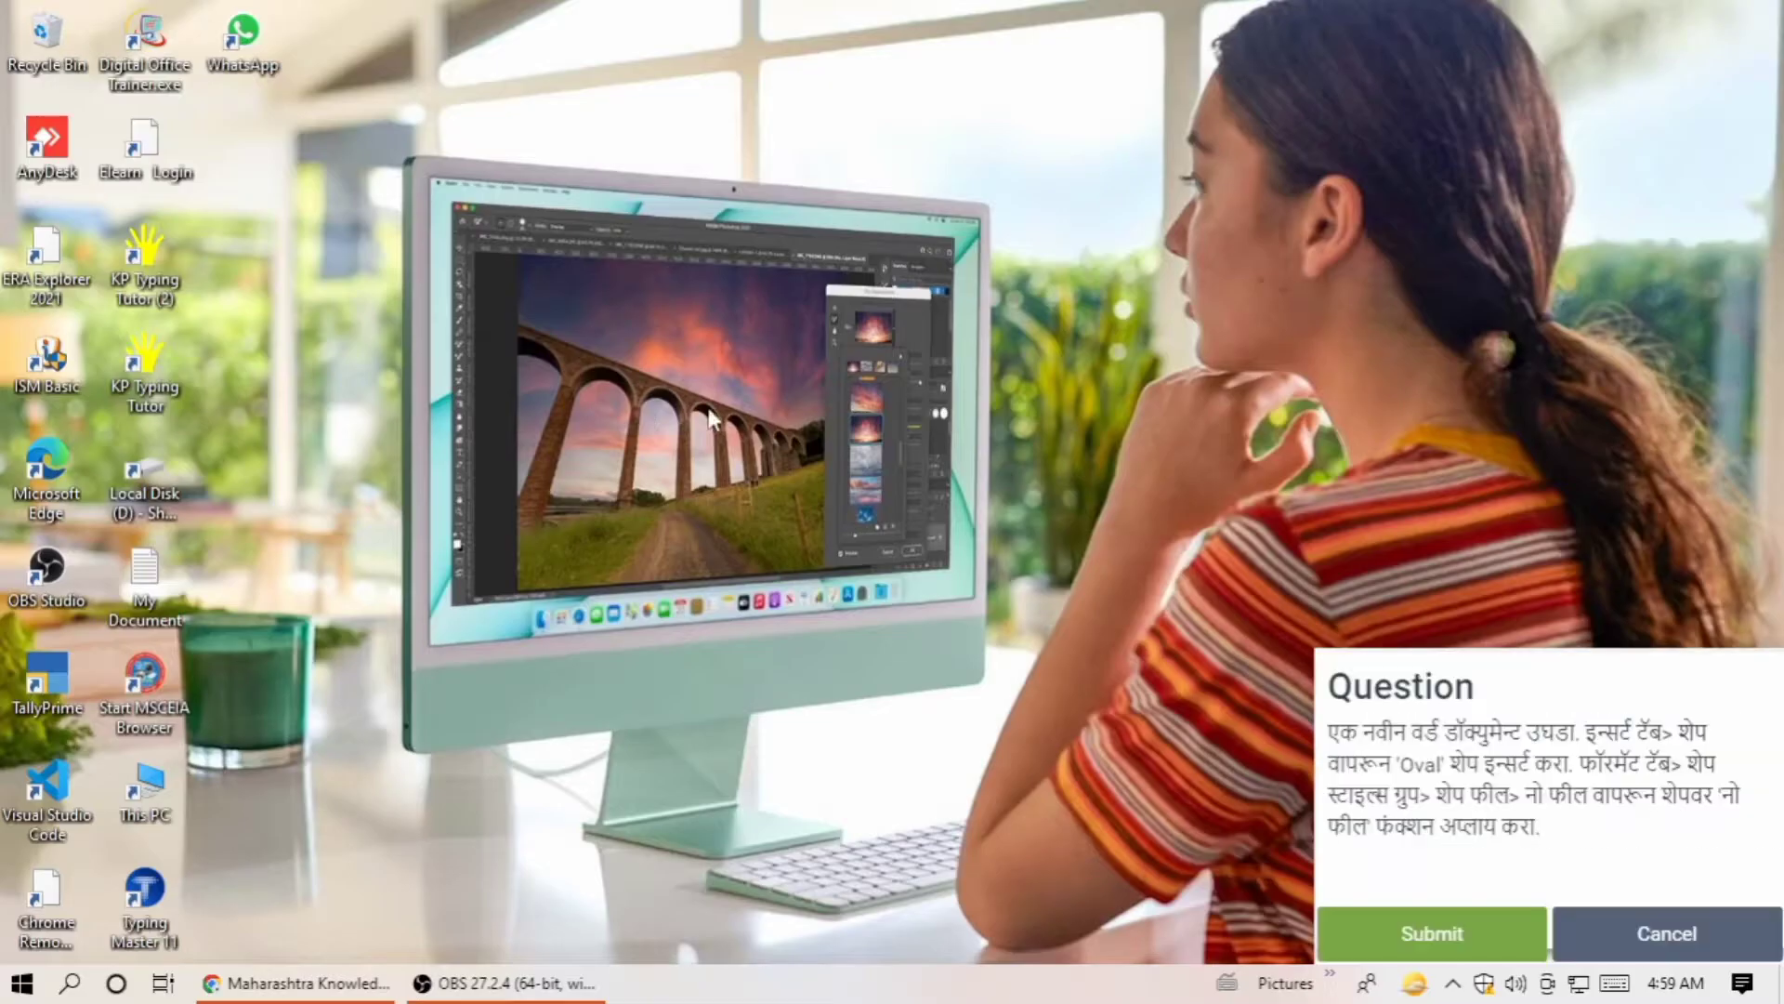
click(22, 982)
scroll(191, 615, down, 15)
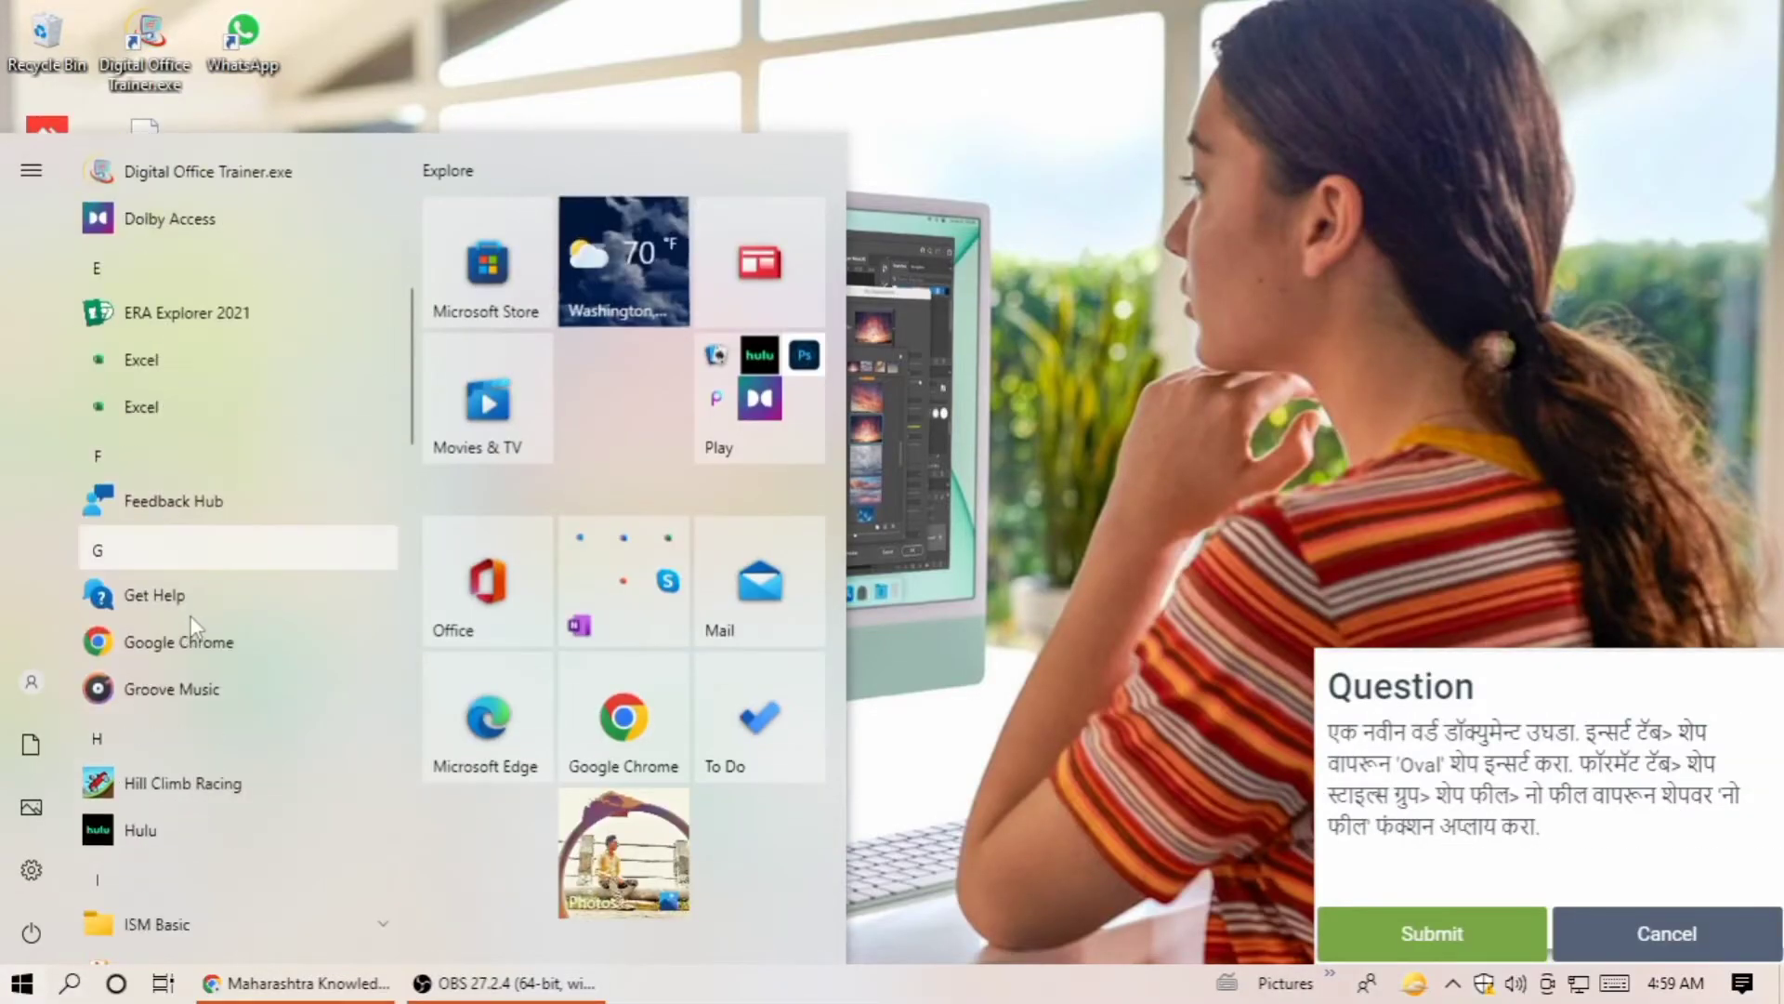
click(264, 491)
scroll(259, 483, down, 10)
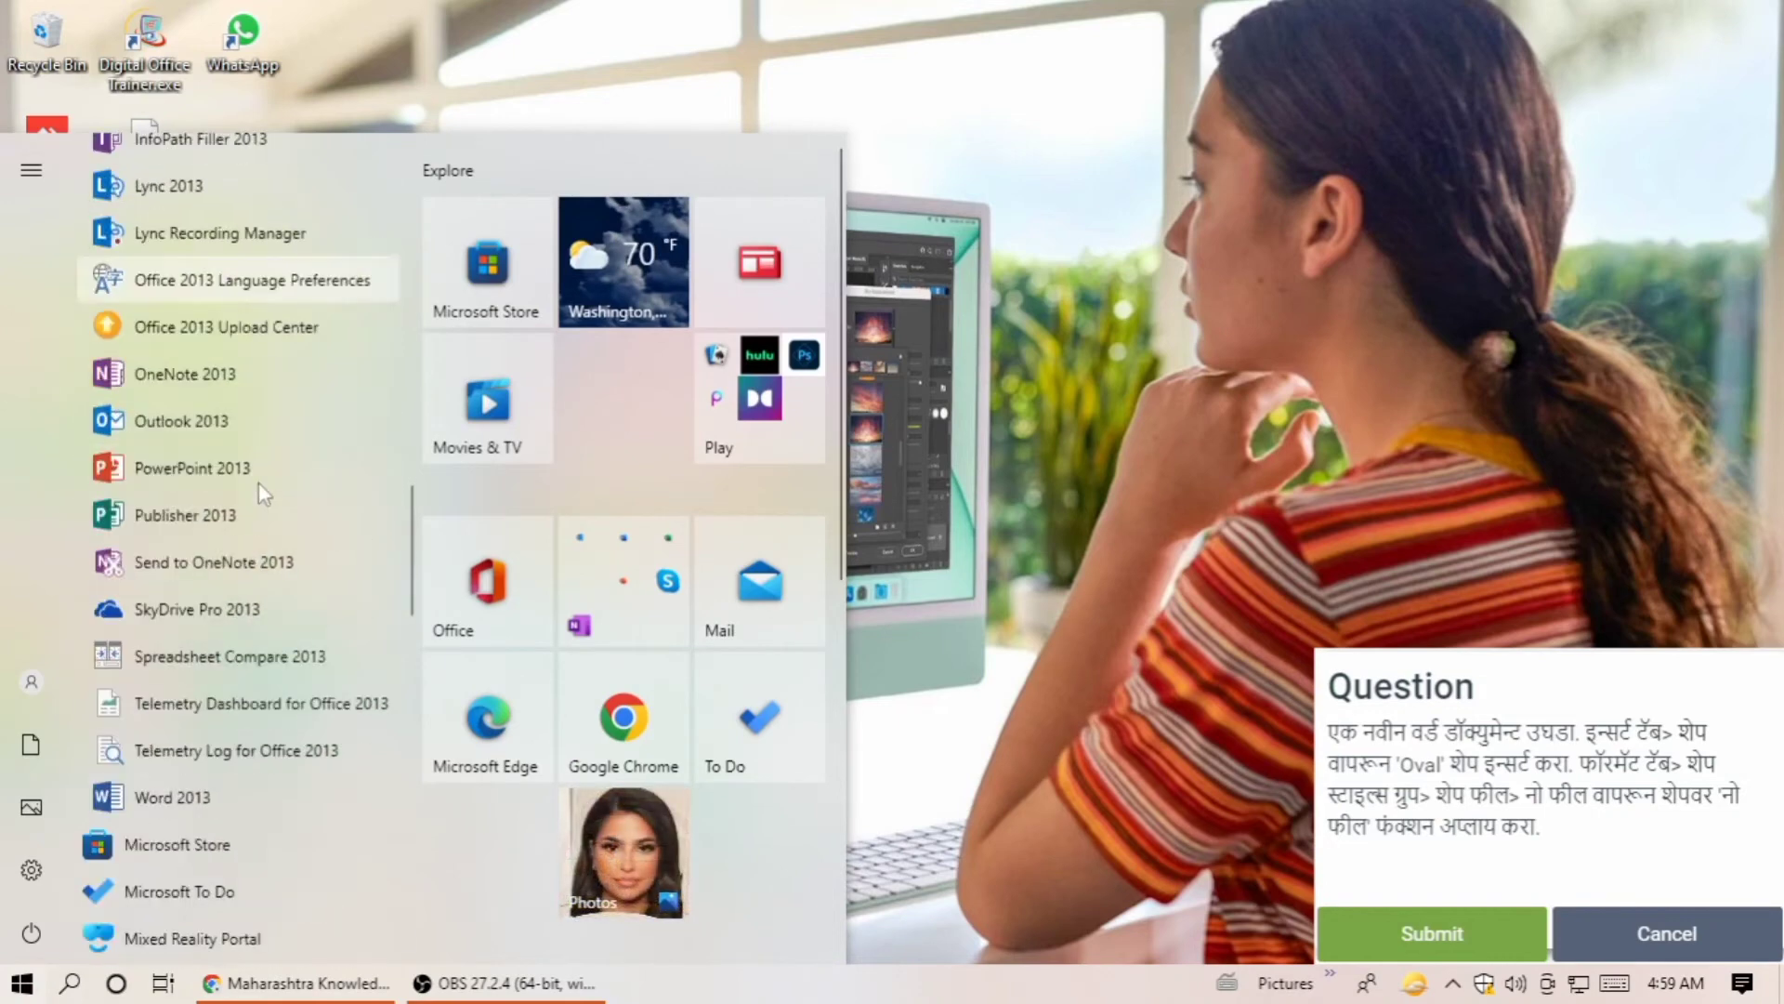
click(204, 498)
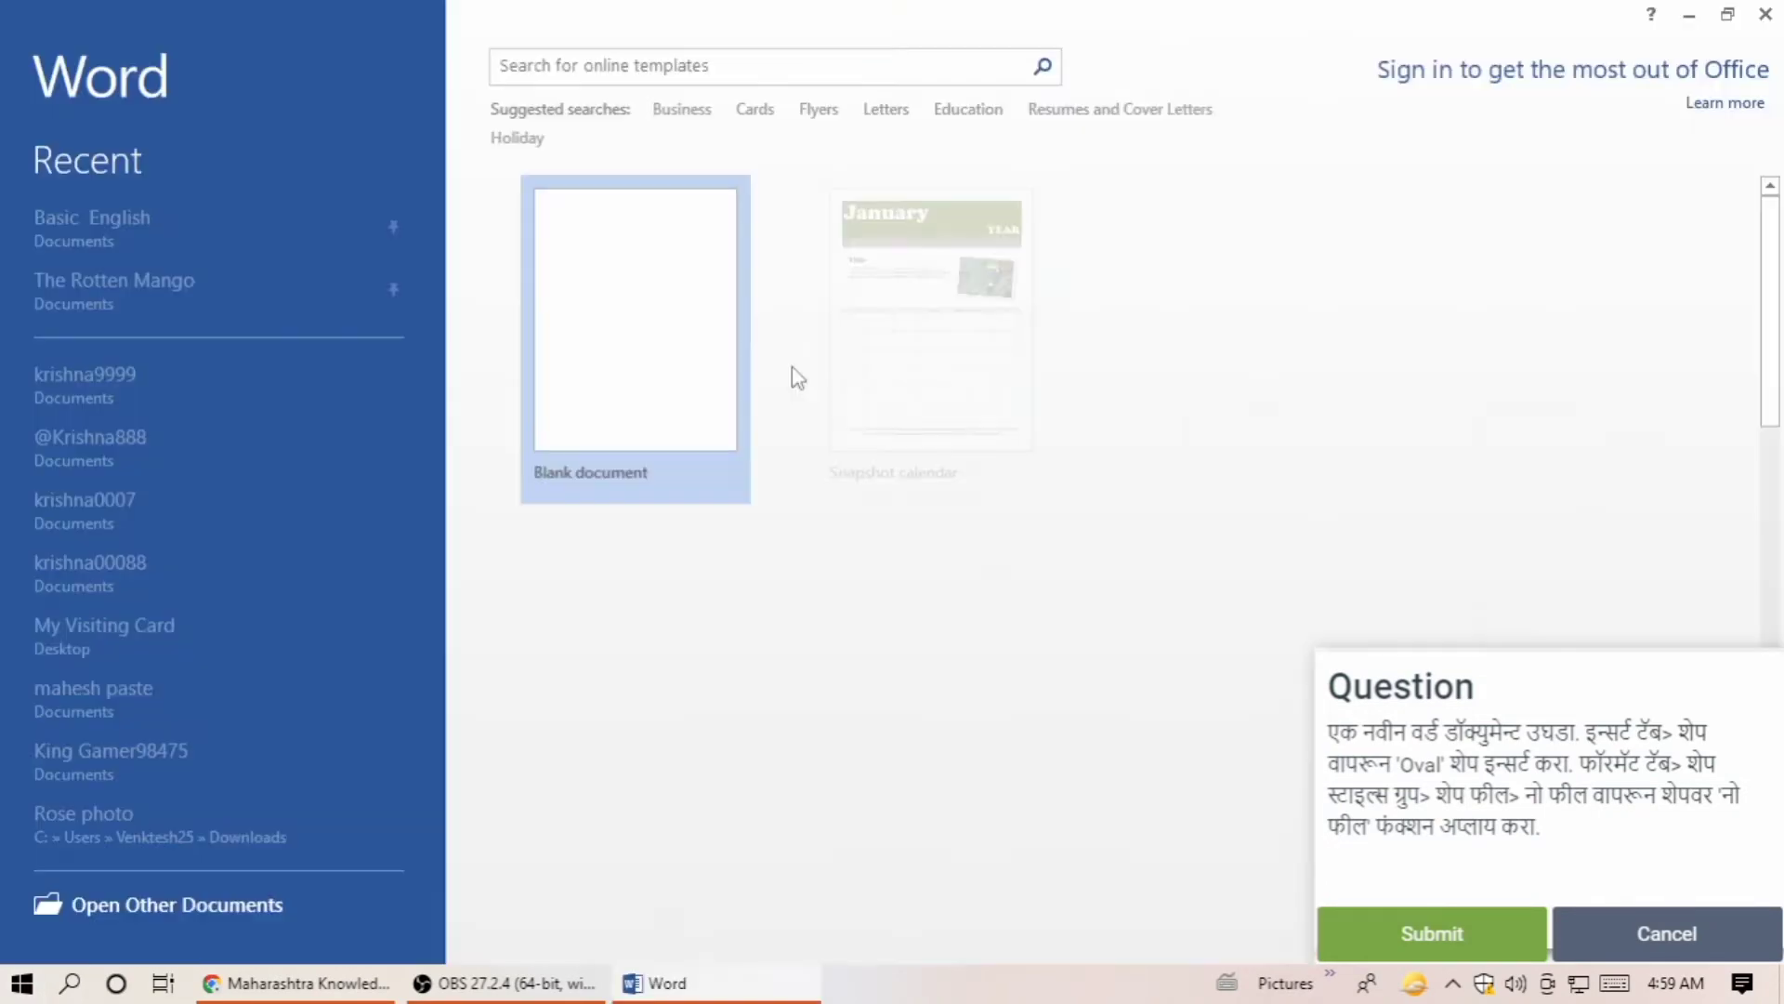
click(637, 298)
Draw an Oval shape about 5.8 cm wide and 5.8 cm high on the page.
click(208, 51)
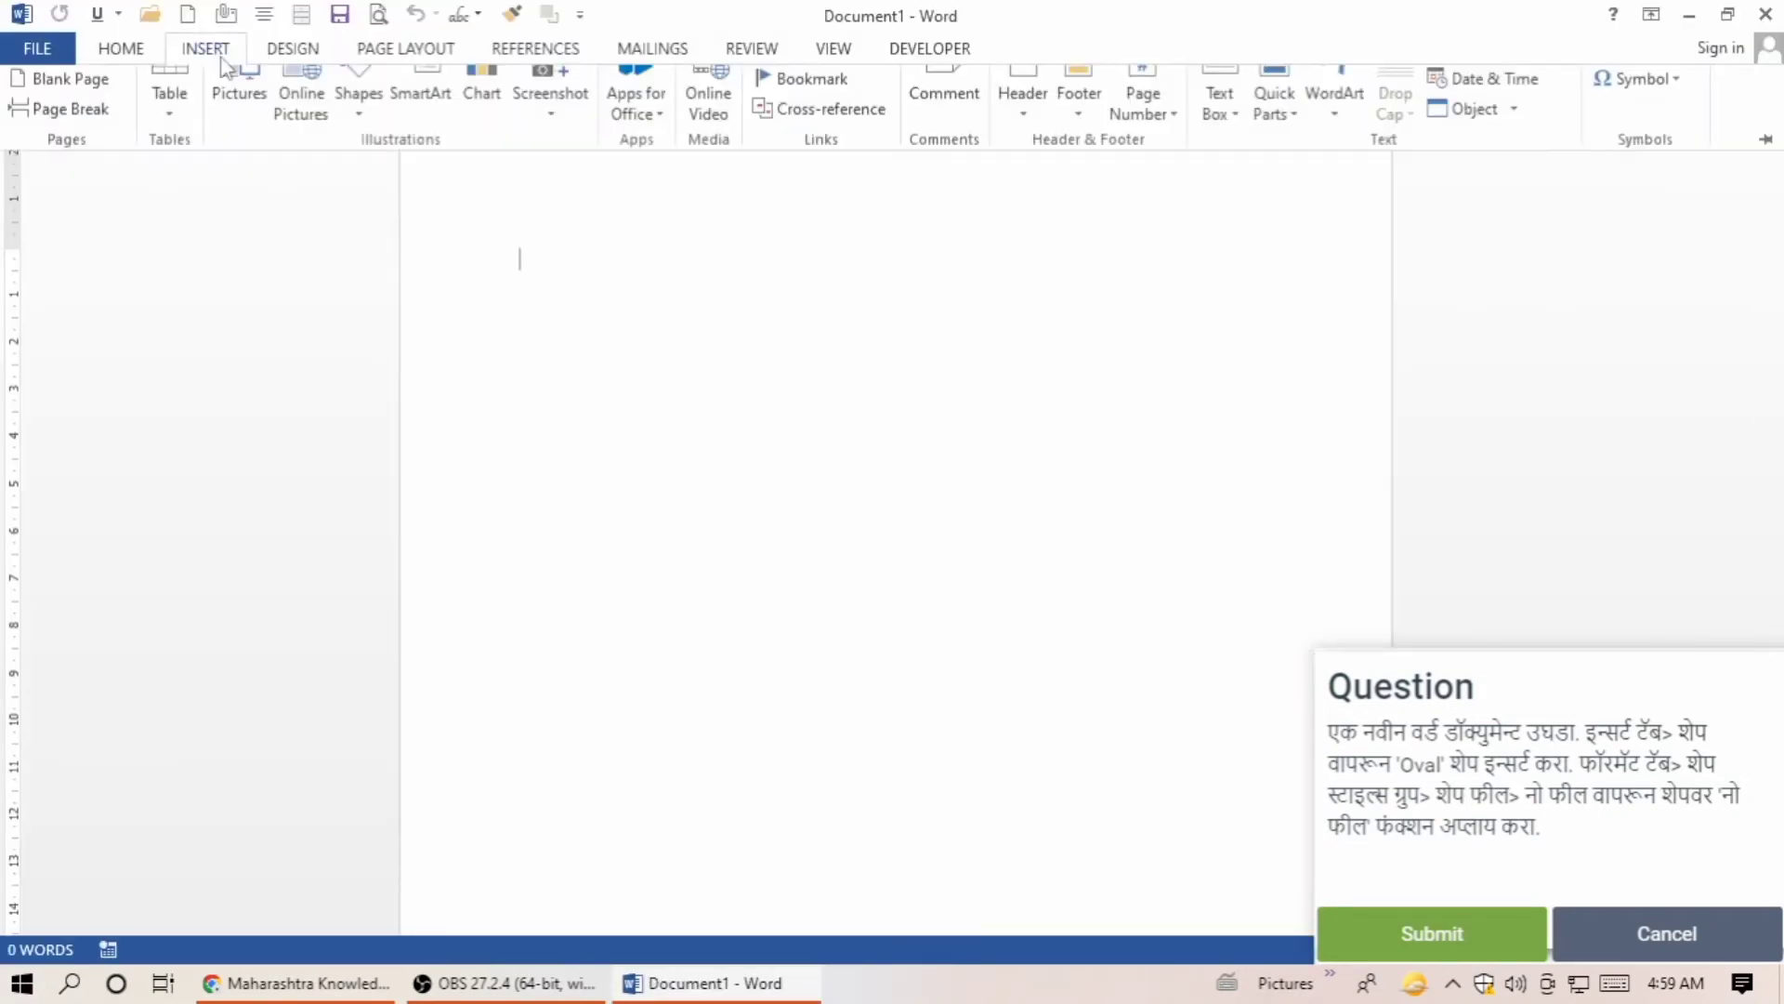
click(363, 130)
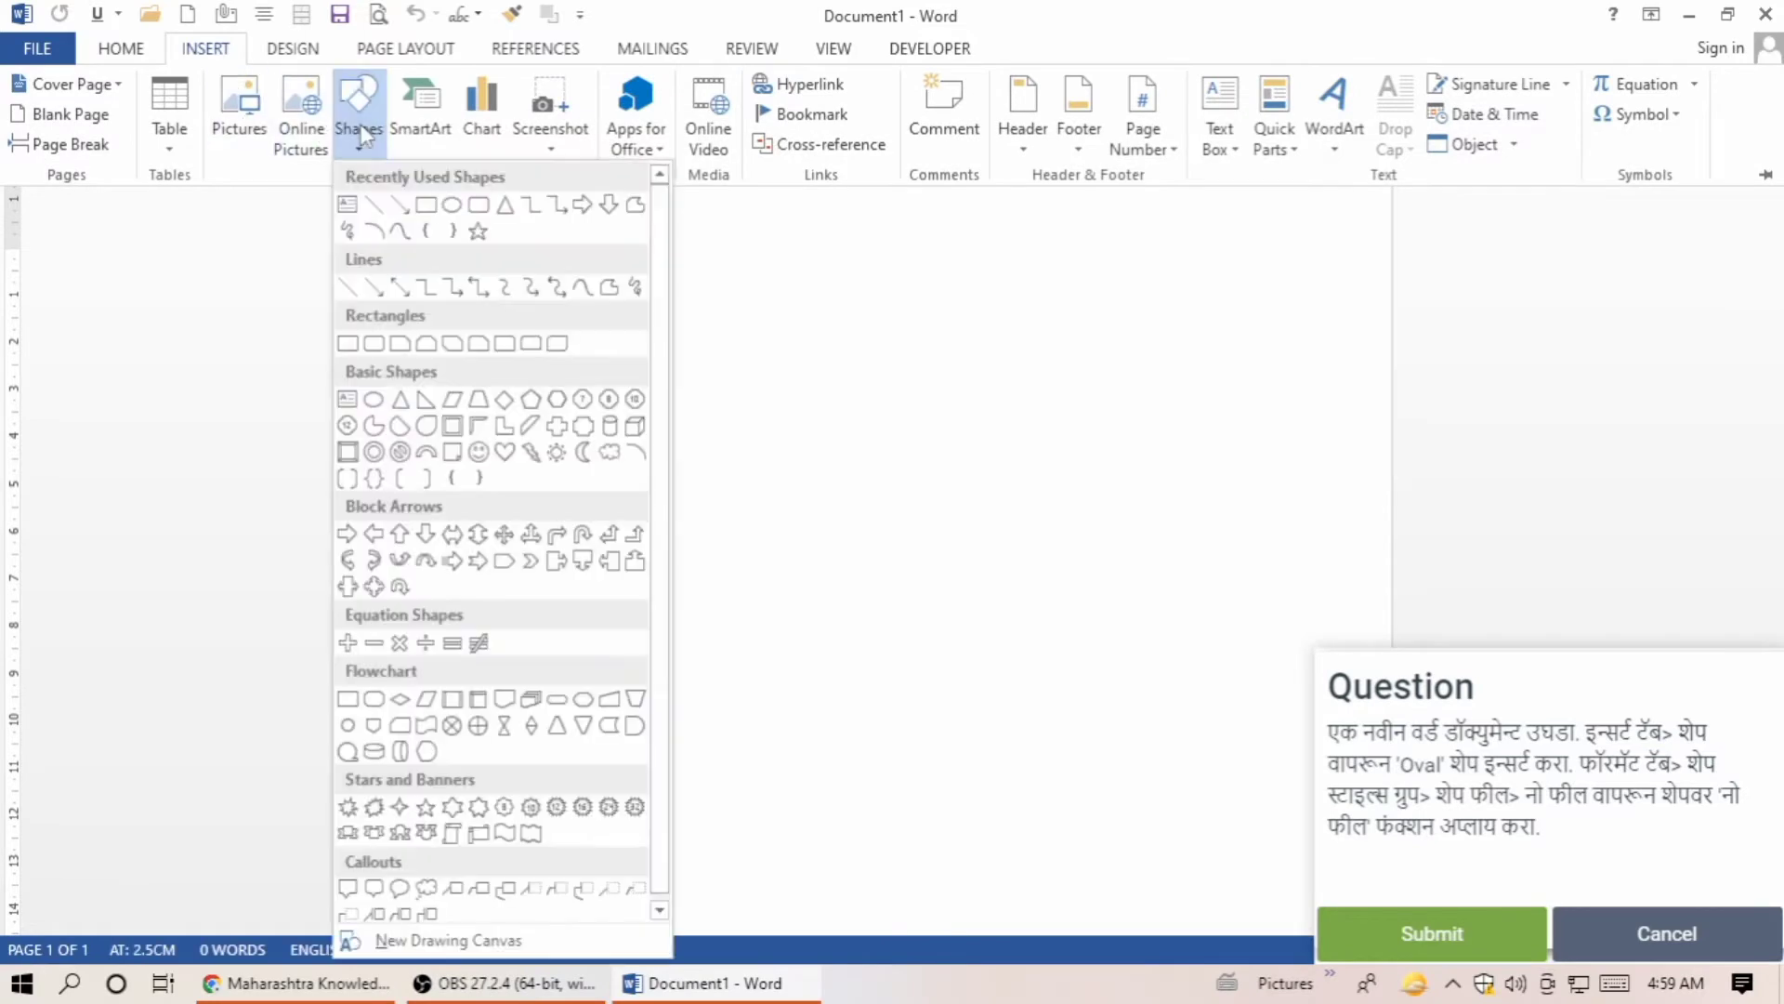
click(454, 214)
drag(686, 329, 965, 608)
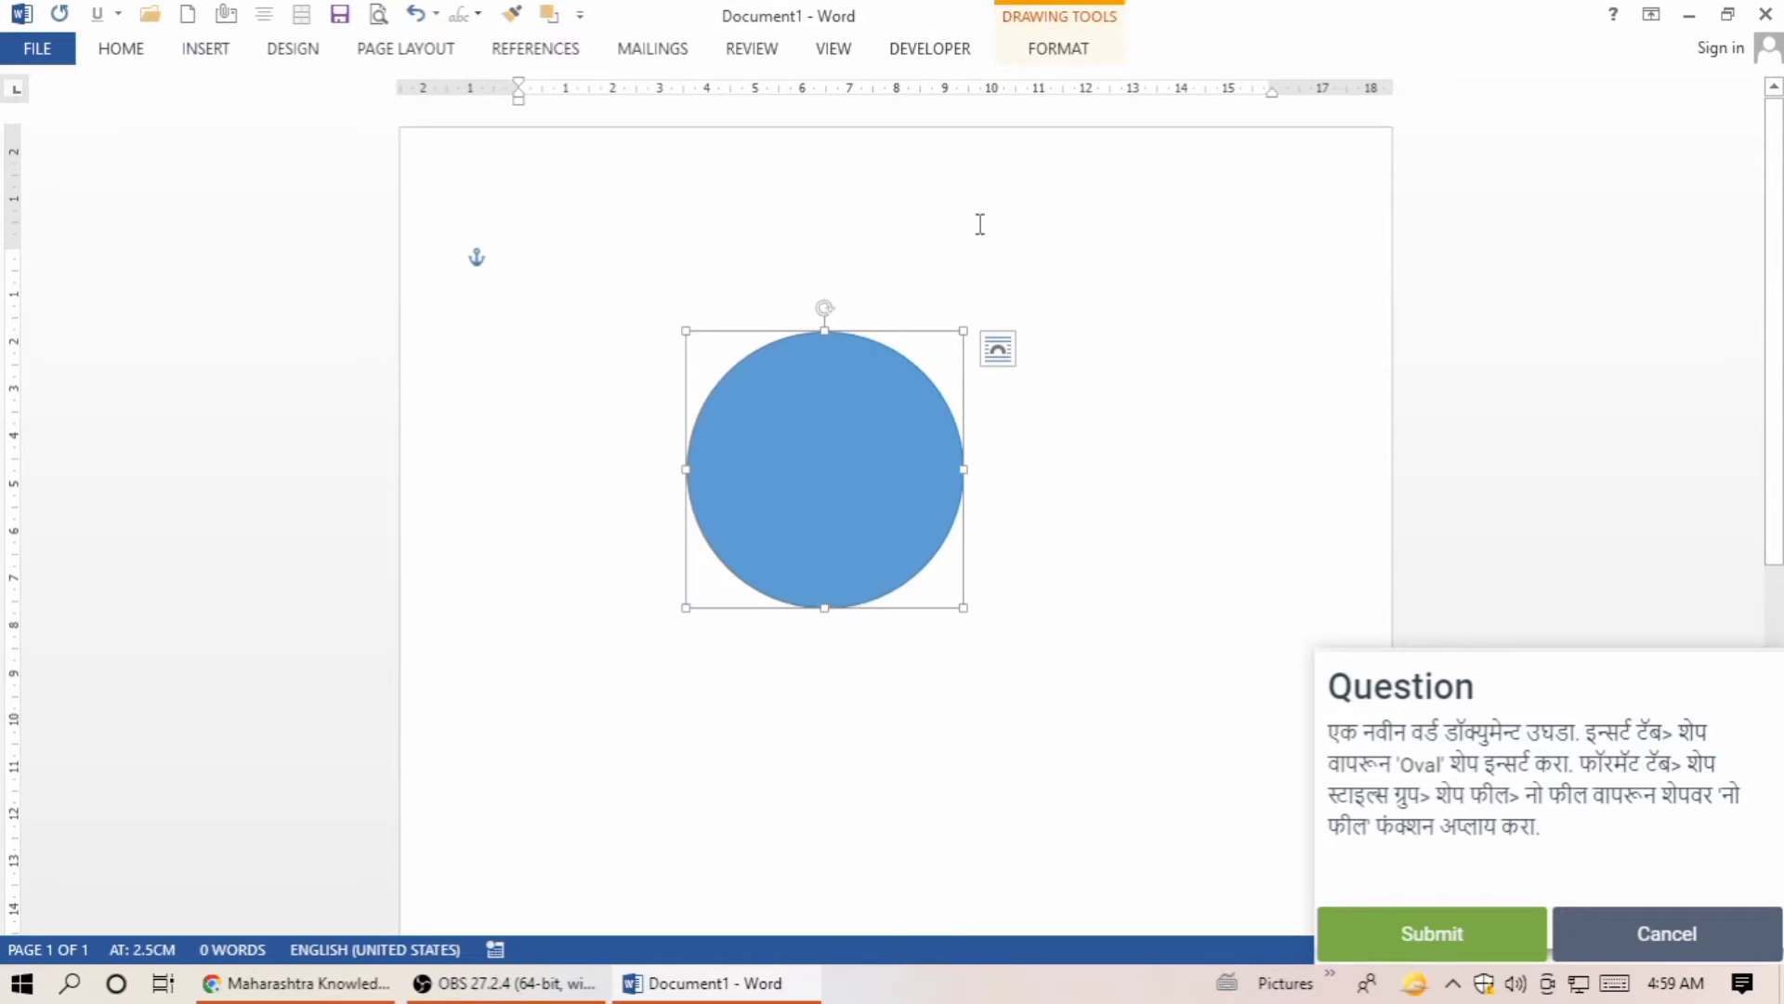
Apply No Fill to the oval and submit the answer to question 2.
click(1055, 51)
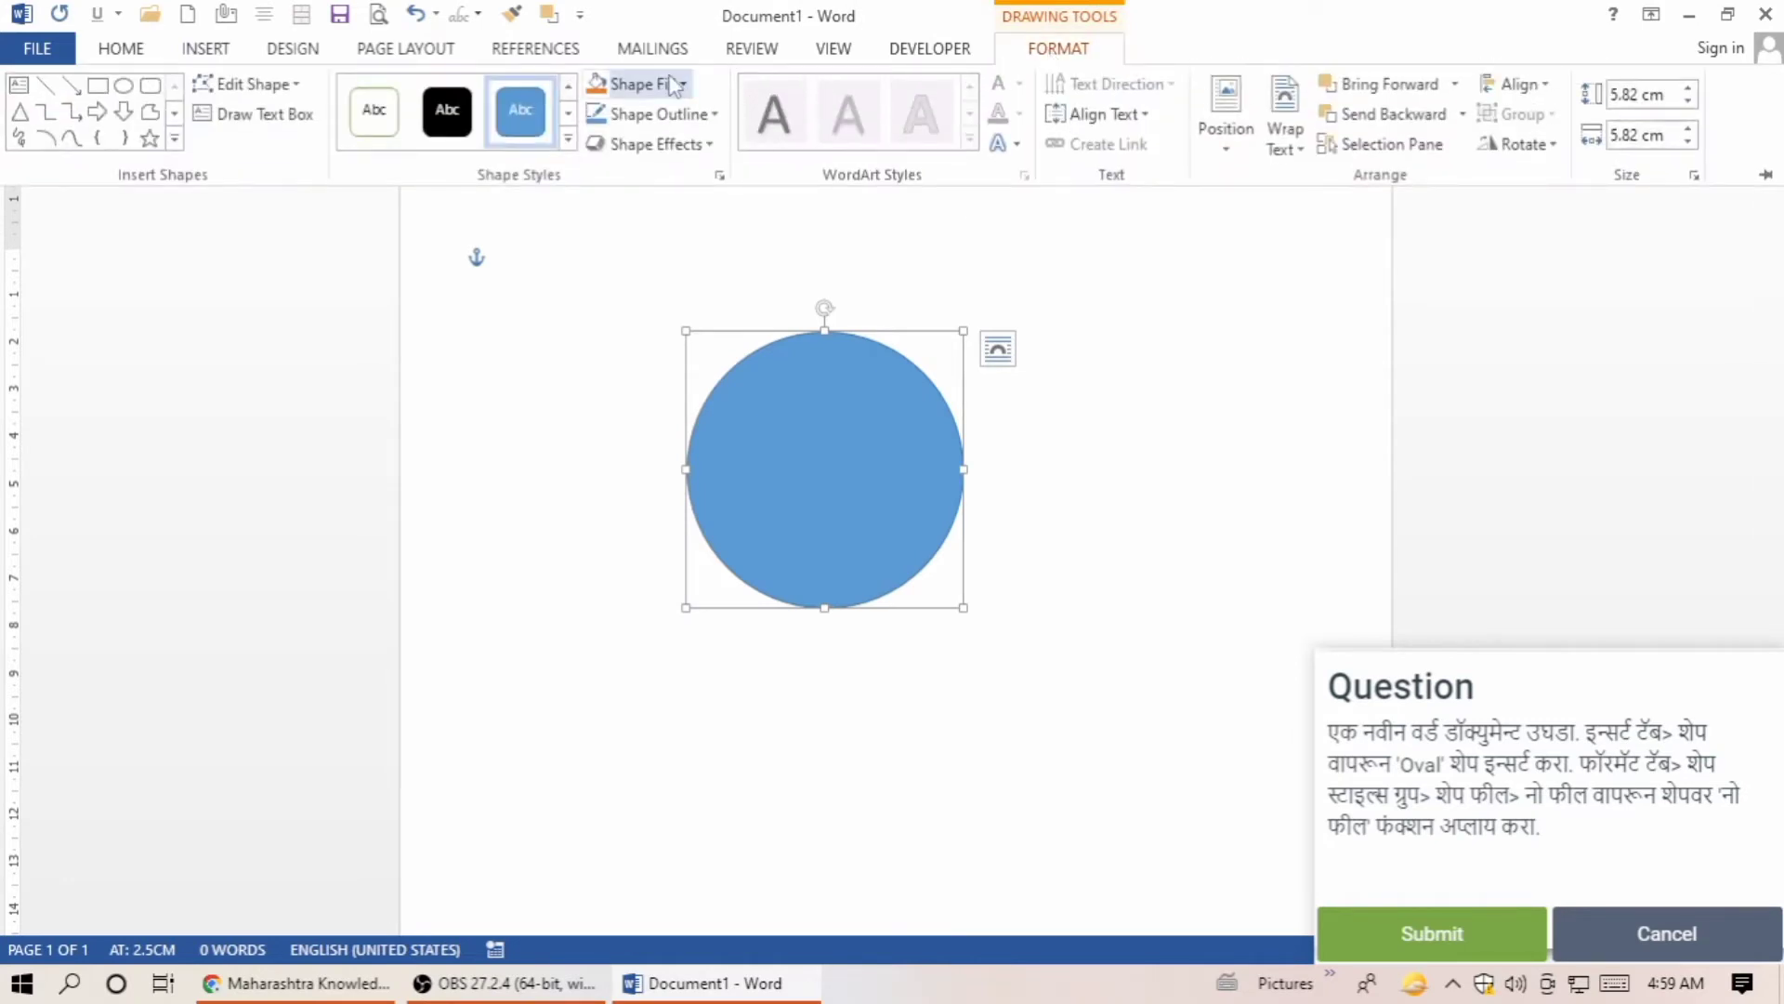
click(639, 84)
click(648, 314)
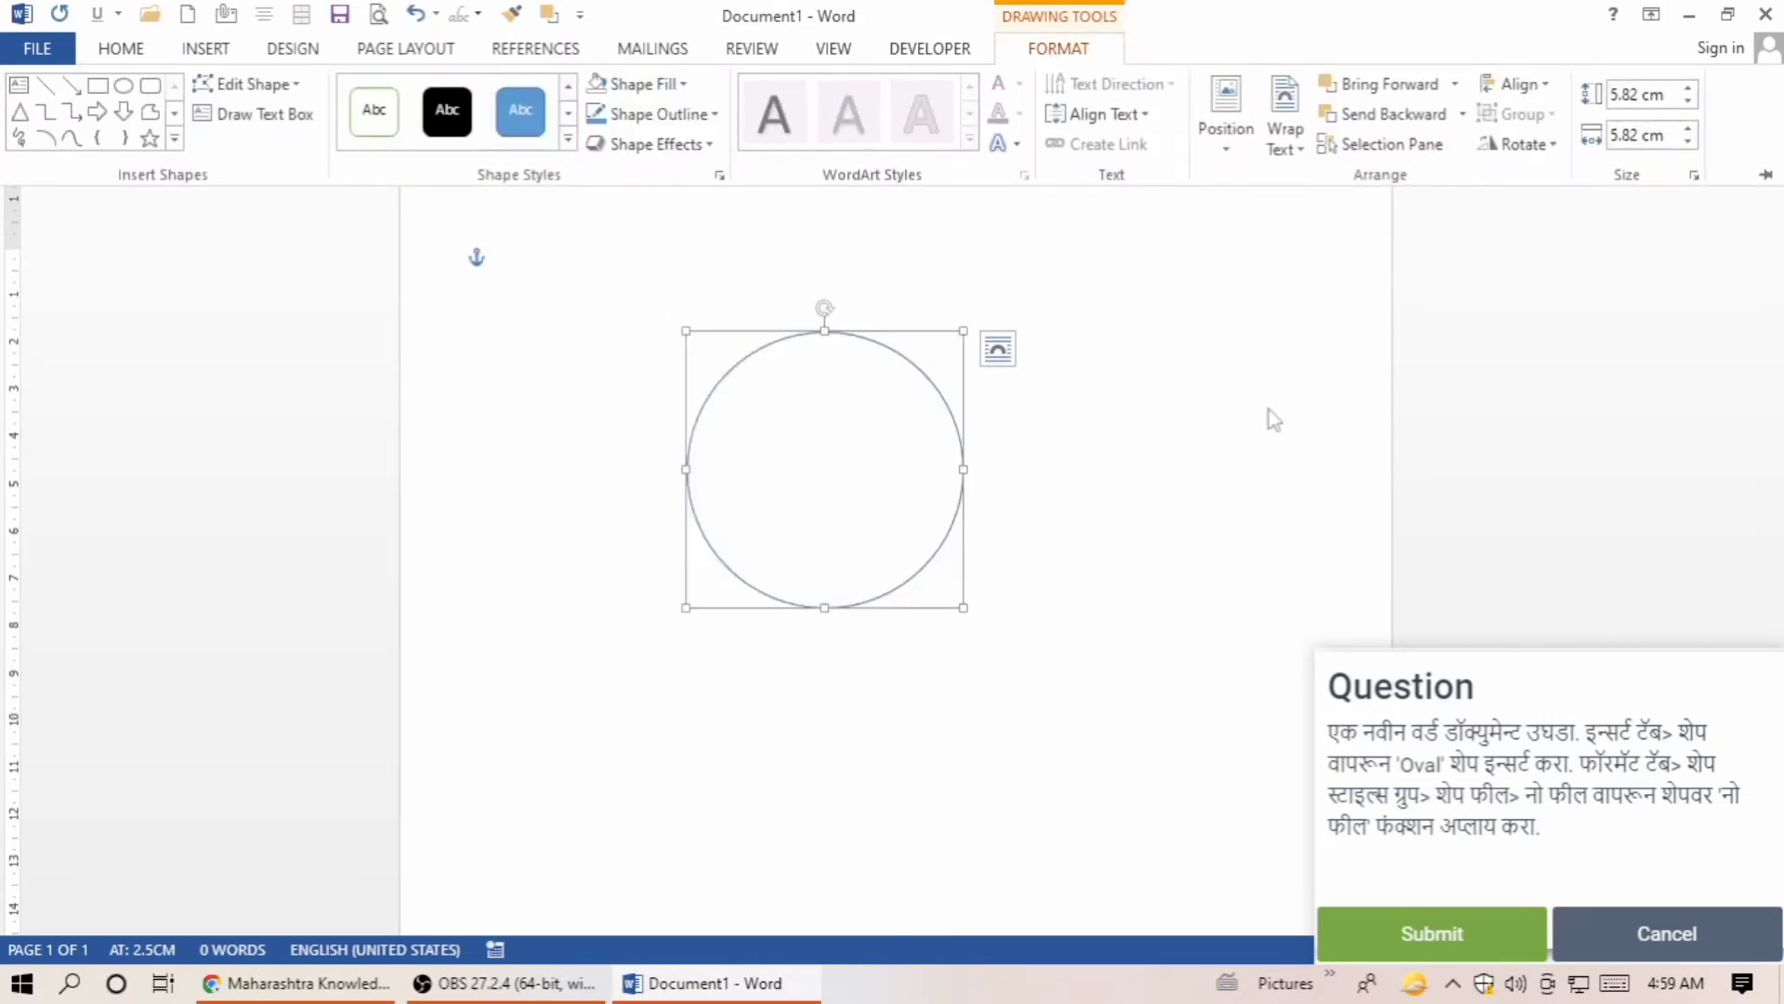
click(1426, 933)
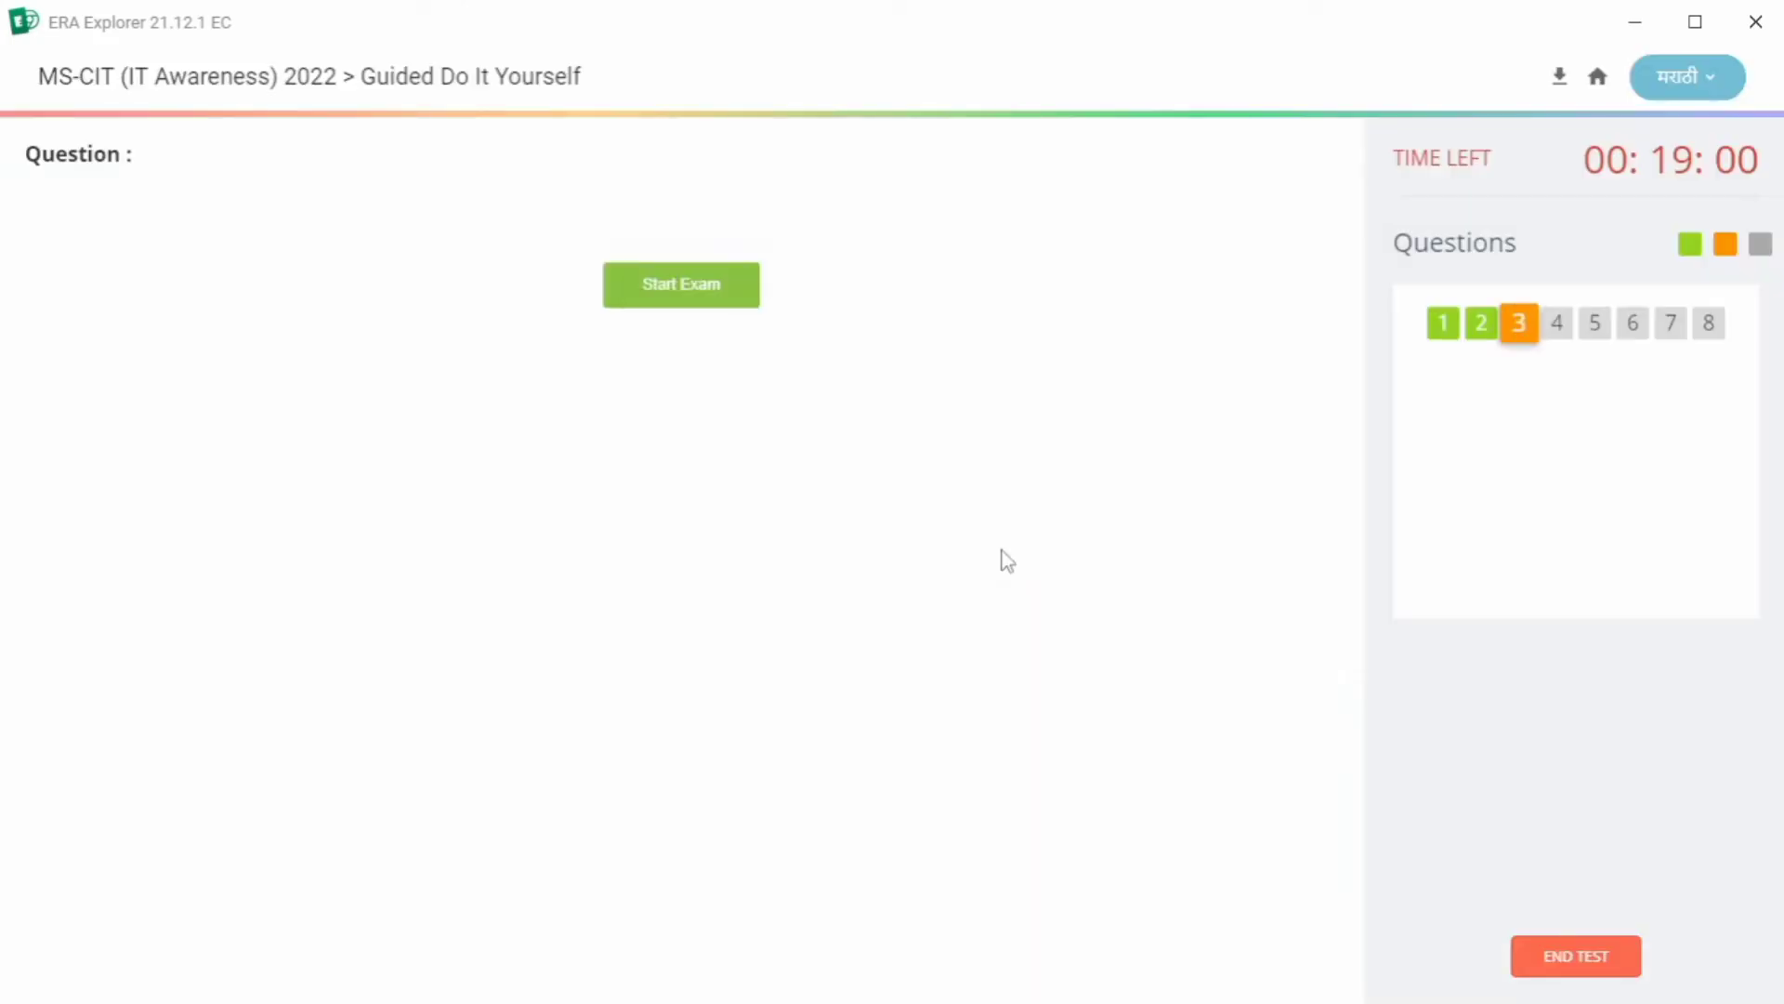
Start question 3 of the test and create a blank document in Word 2013.
click(704, 327)
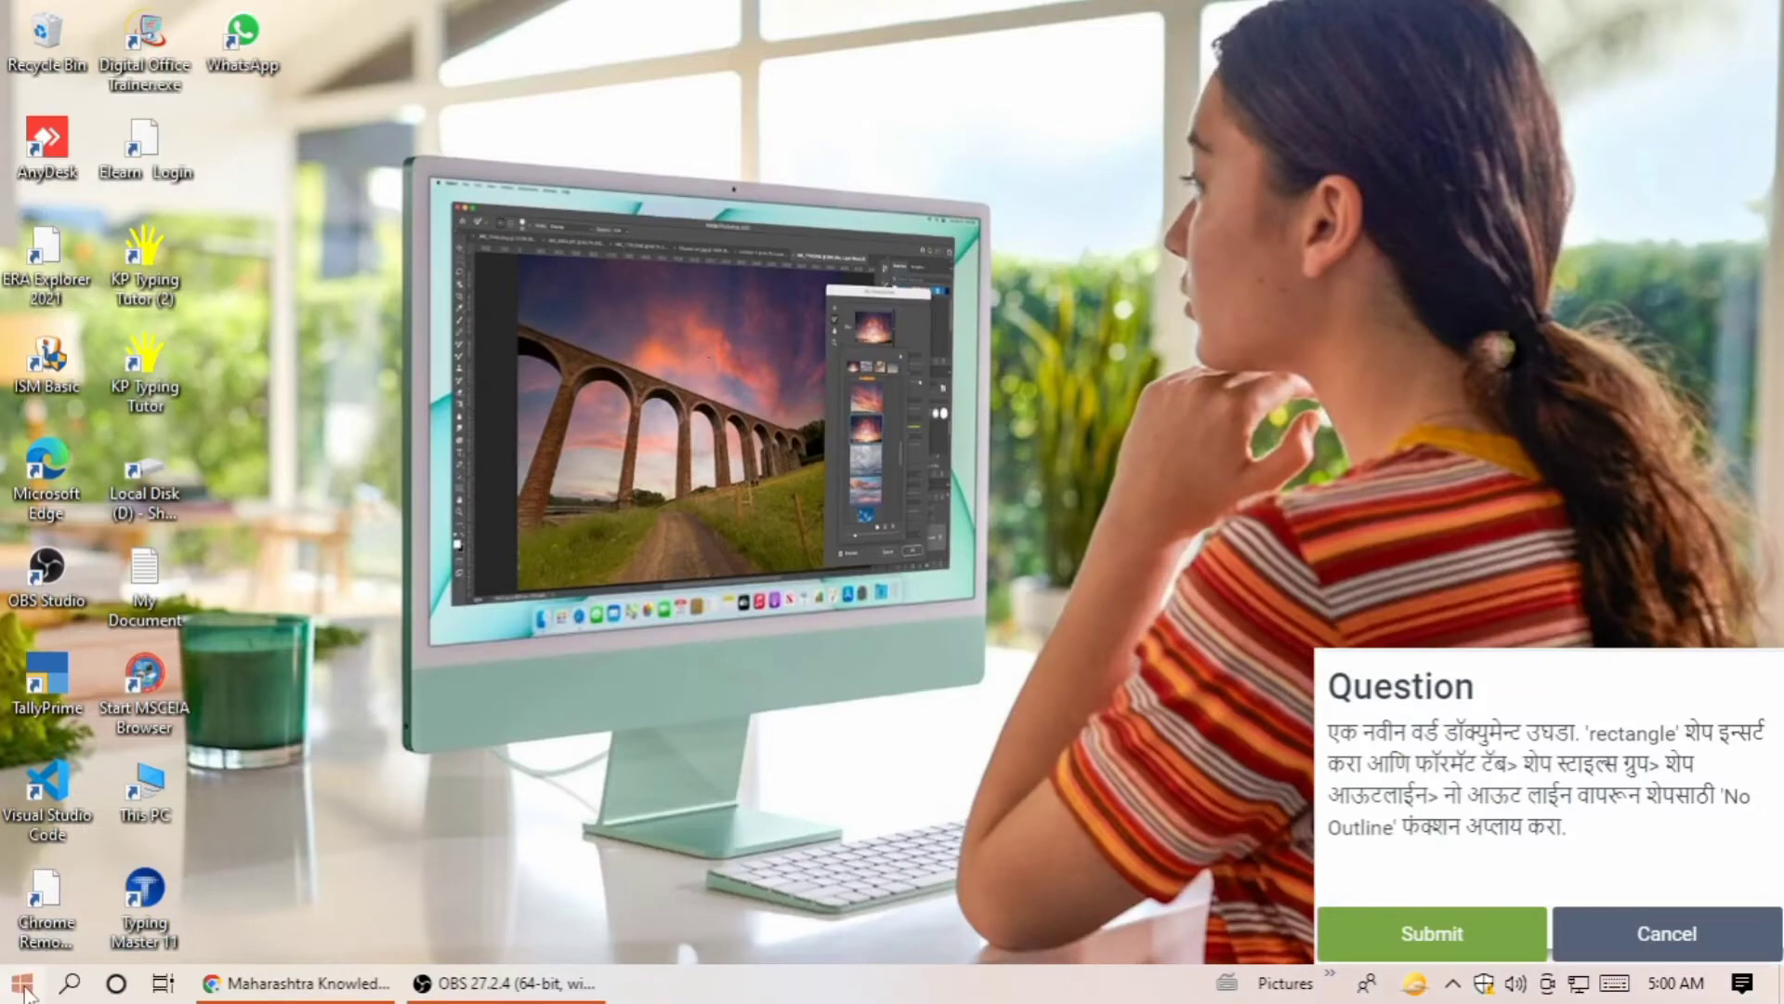
click(23, 984)
scroll(241, 494, down, 10)
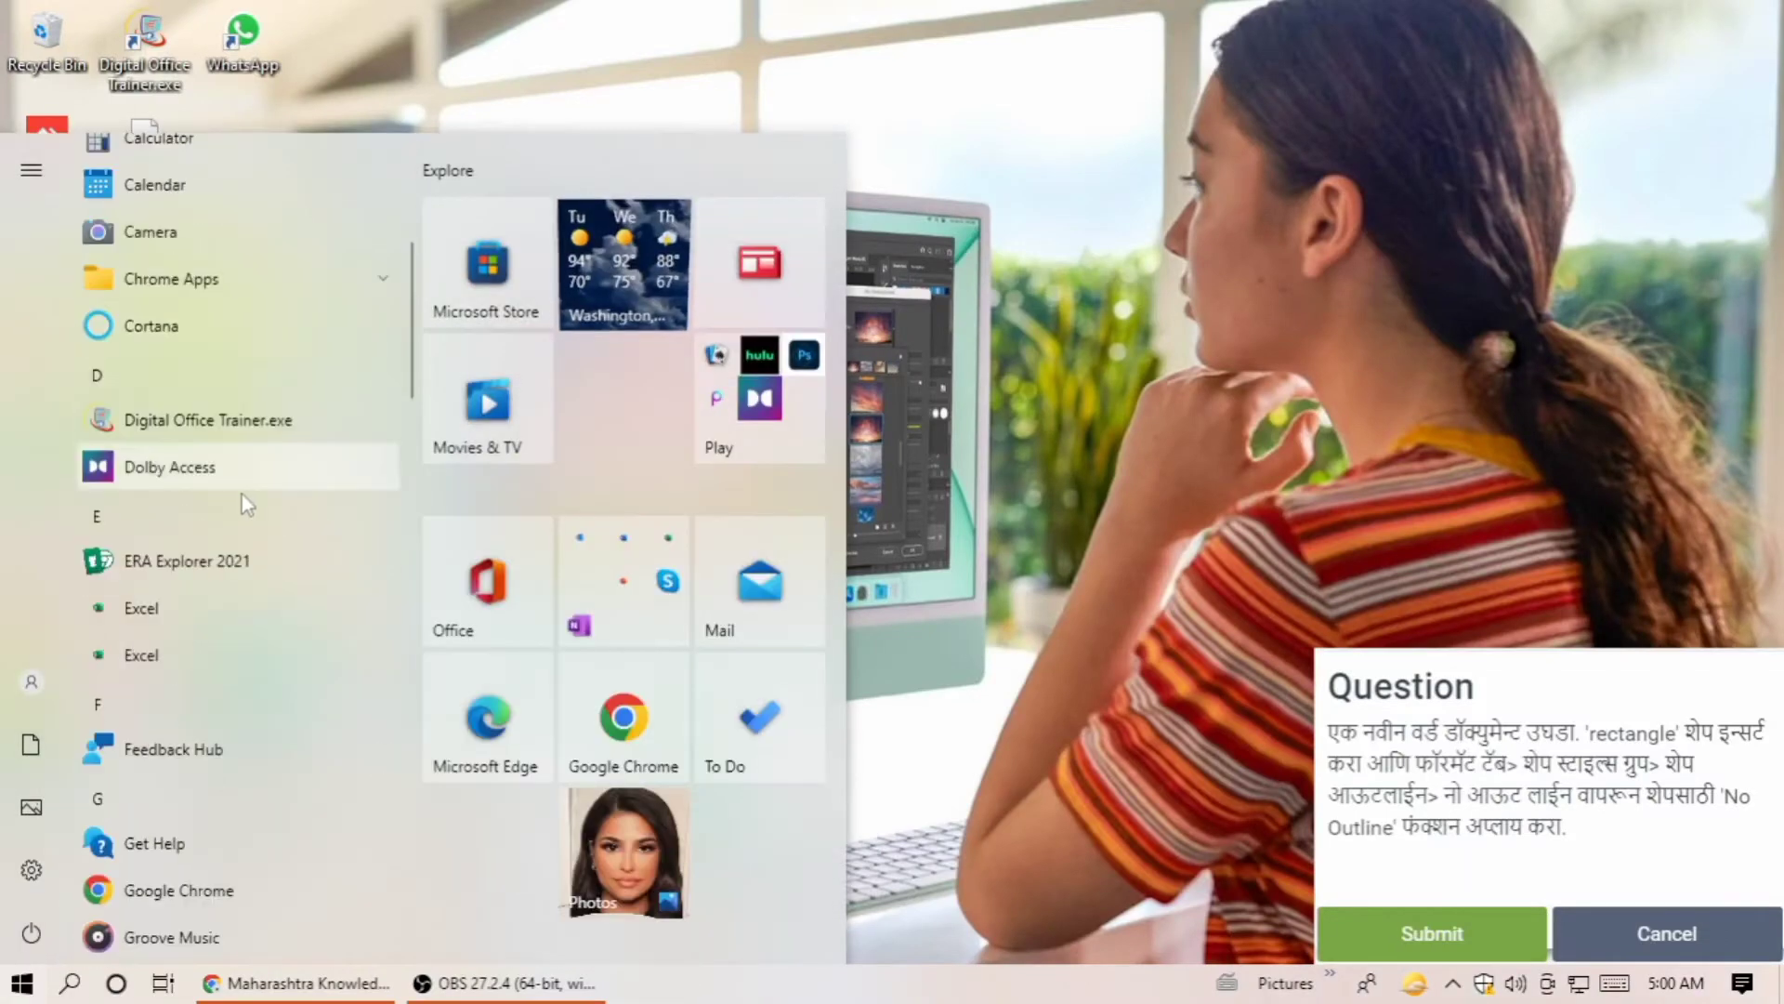
click(259, 600)
scroll(274, 494, down, 5)
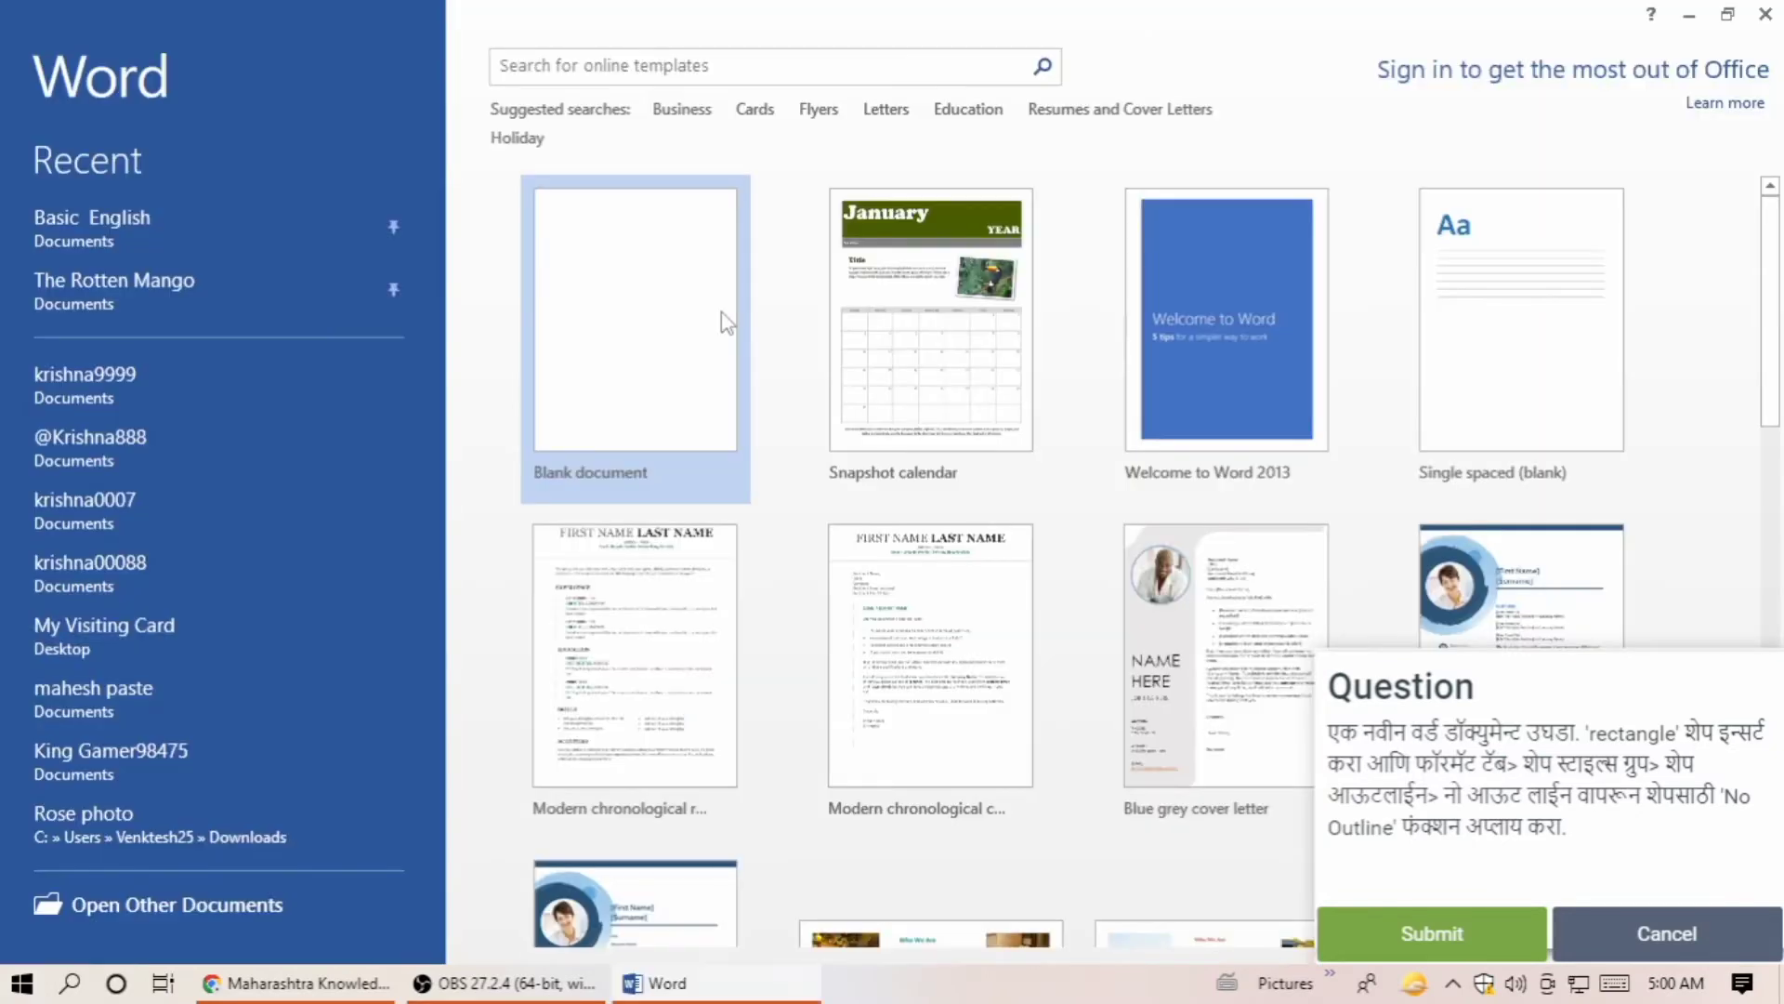
click(725, 322)
Change the ribbon display so that tabs and commands always stay shown.
click(205, 48)
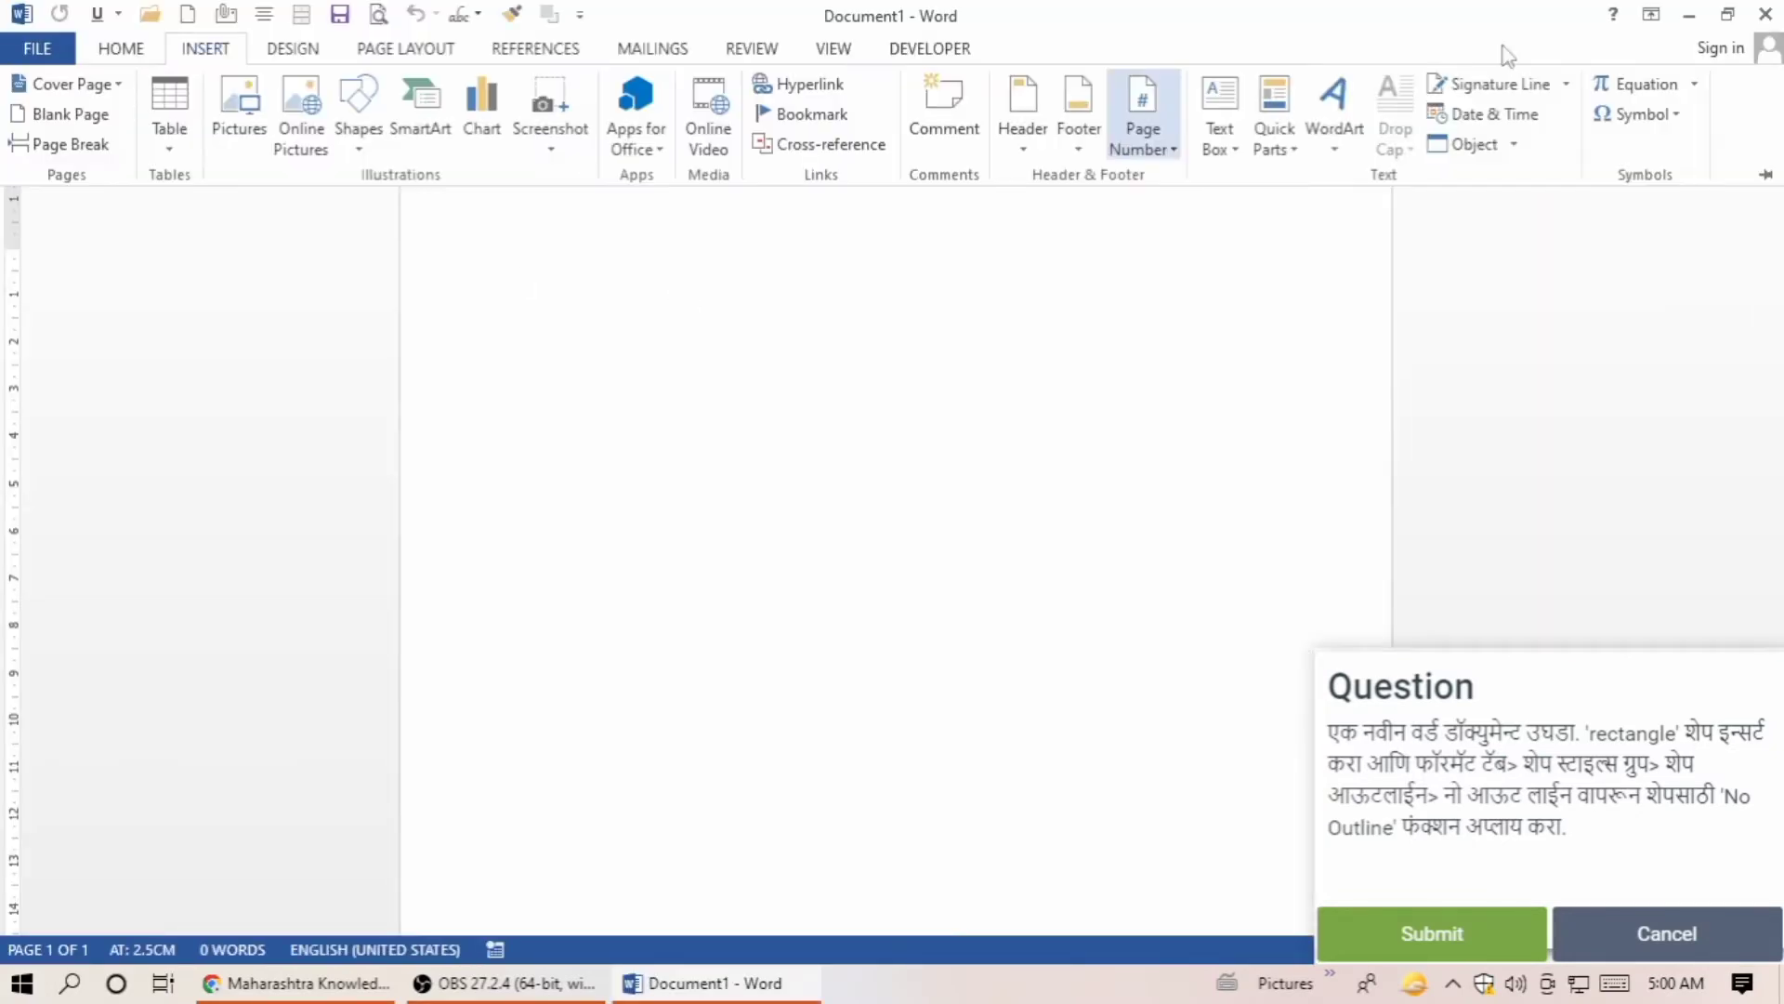
click(1651, 14)
click(1573, 199)
Draw a Rectangle shape about 11.5 cm wide and 5.9 cm high on the page.
click(357, 107)
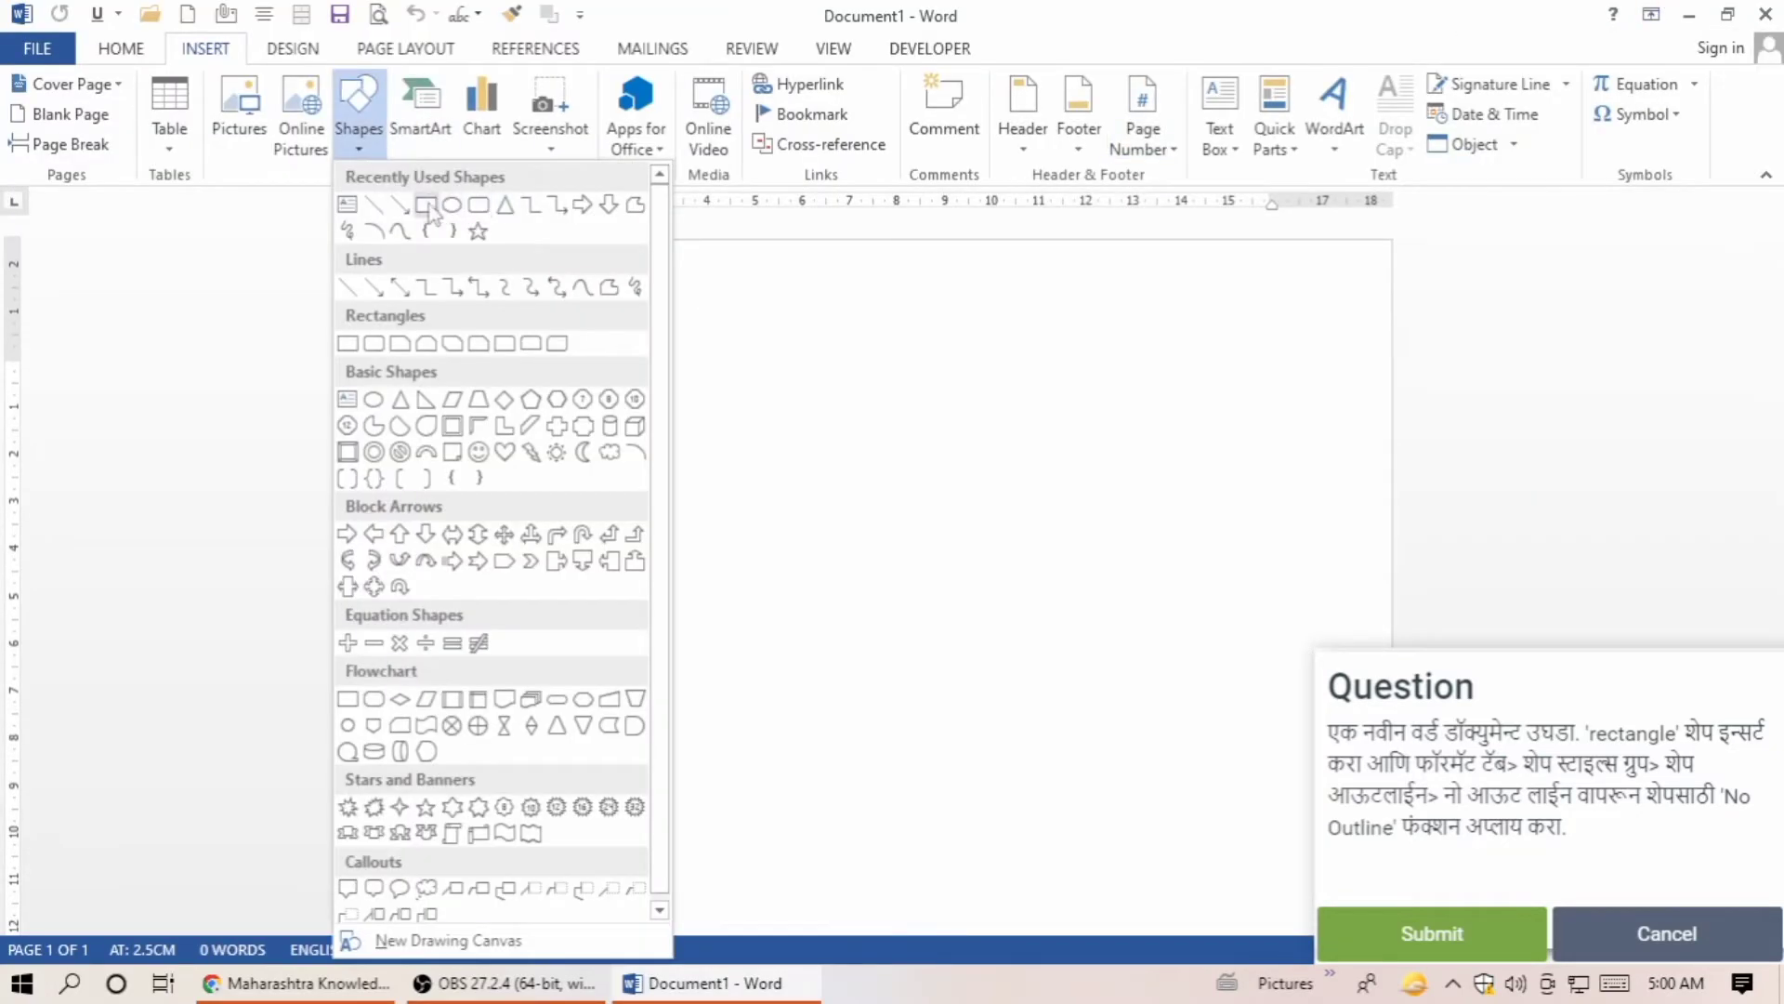
click(425, 204)
mouse_move(585, 360)
mouse_down()
mouse_move(980, 603)
mouse_move(1134, 638)
mouse_up()
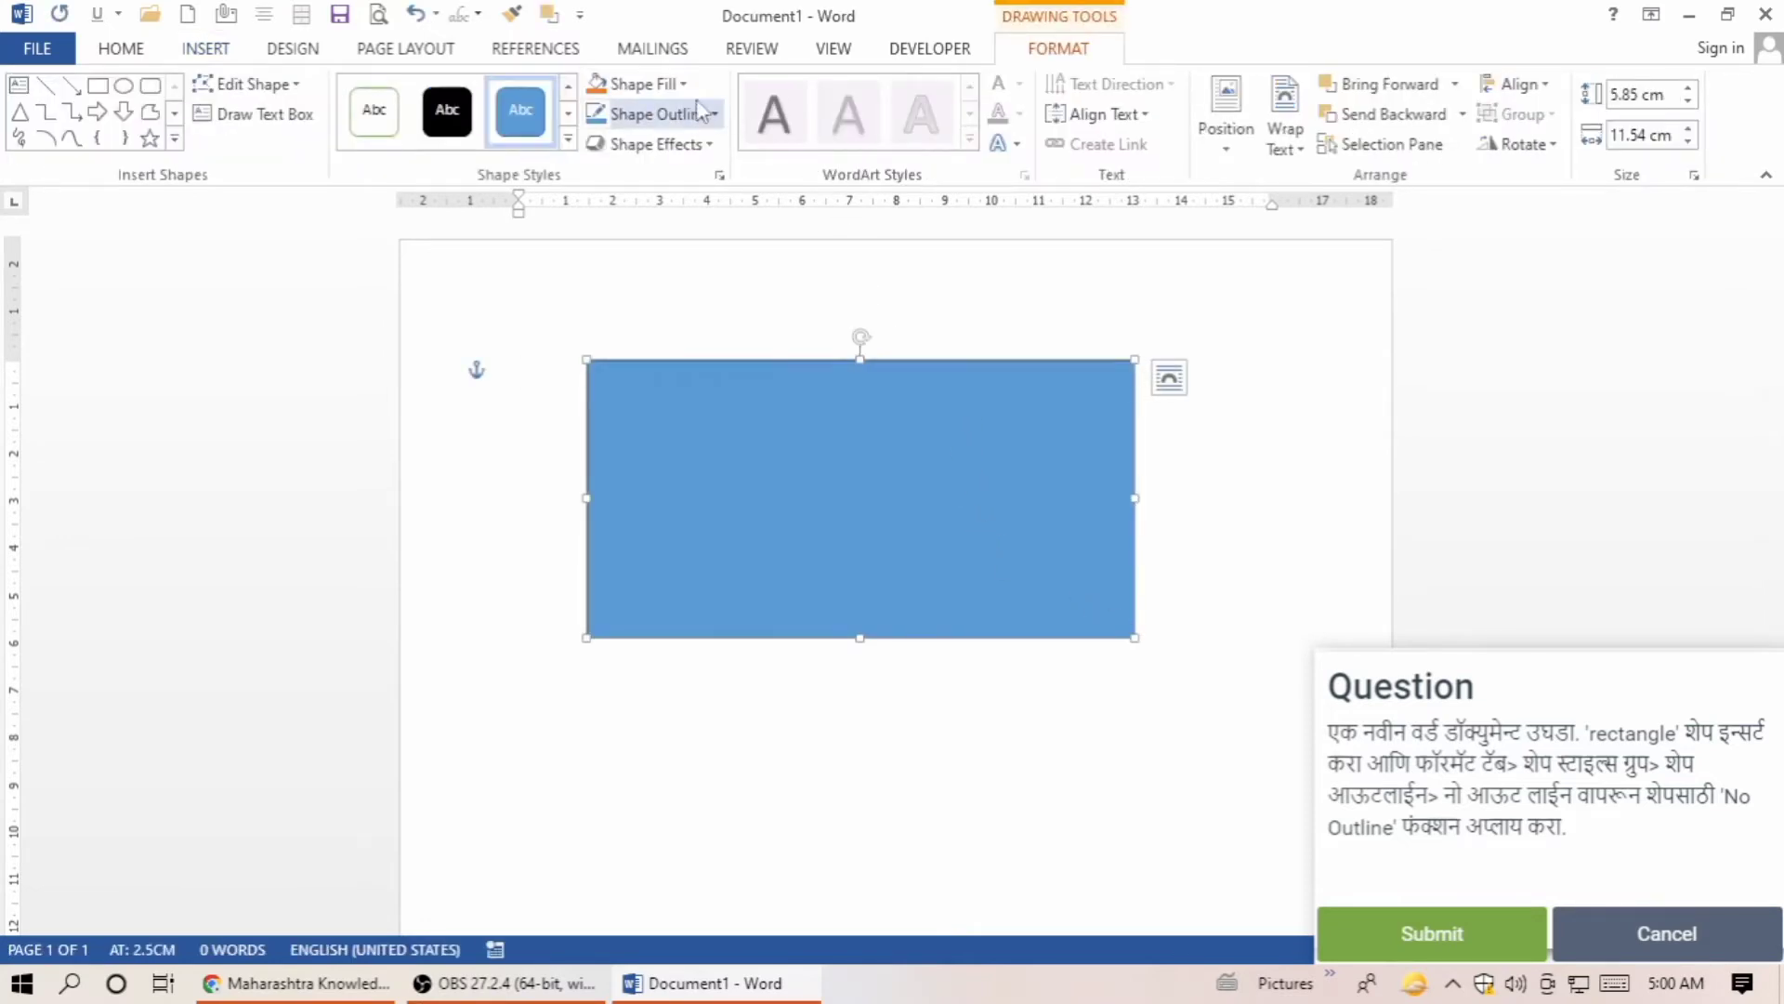
Apply No Outline to the rectangle and submit the answer to question 3.
click(653, 113)
click(651, 346)
click(1432, 933)
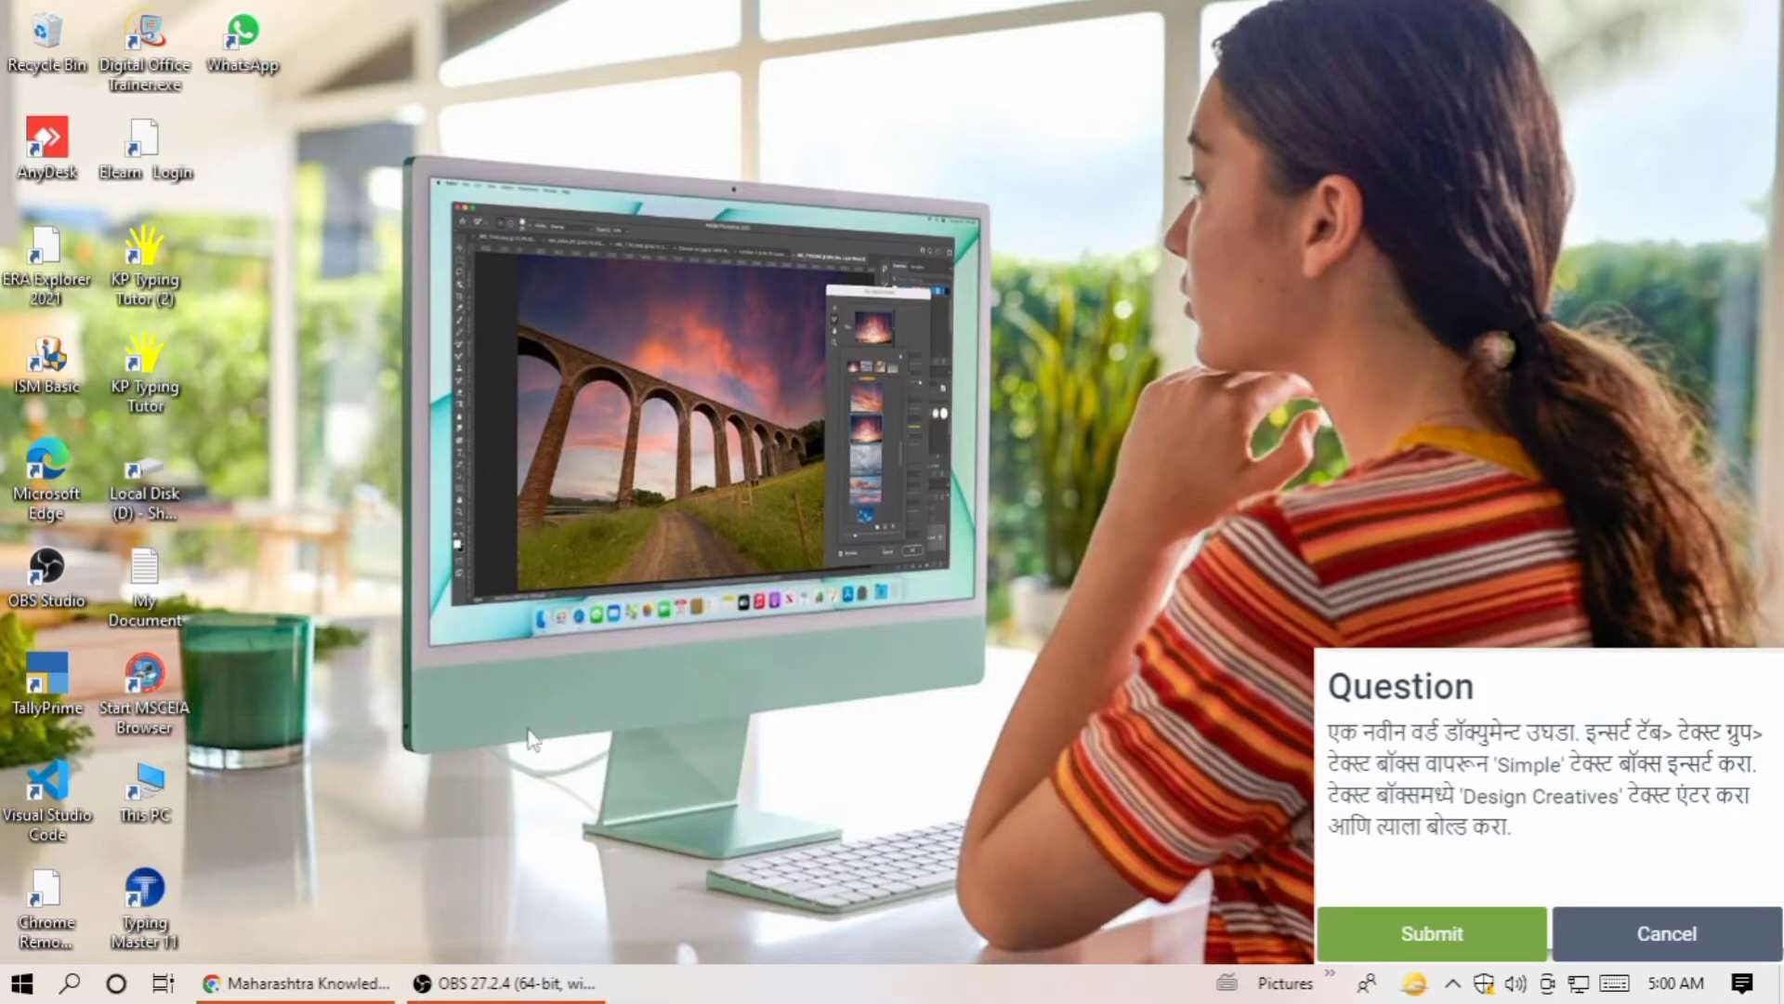
Create a blank document in Word 2013 for the text box question.
click(21, 983)
scroll(118, 661, down, 10)
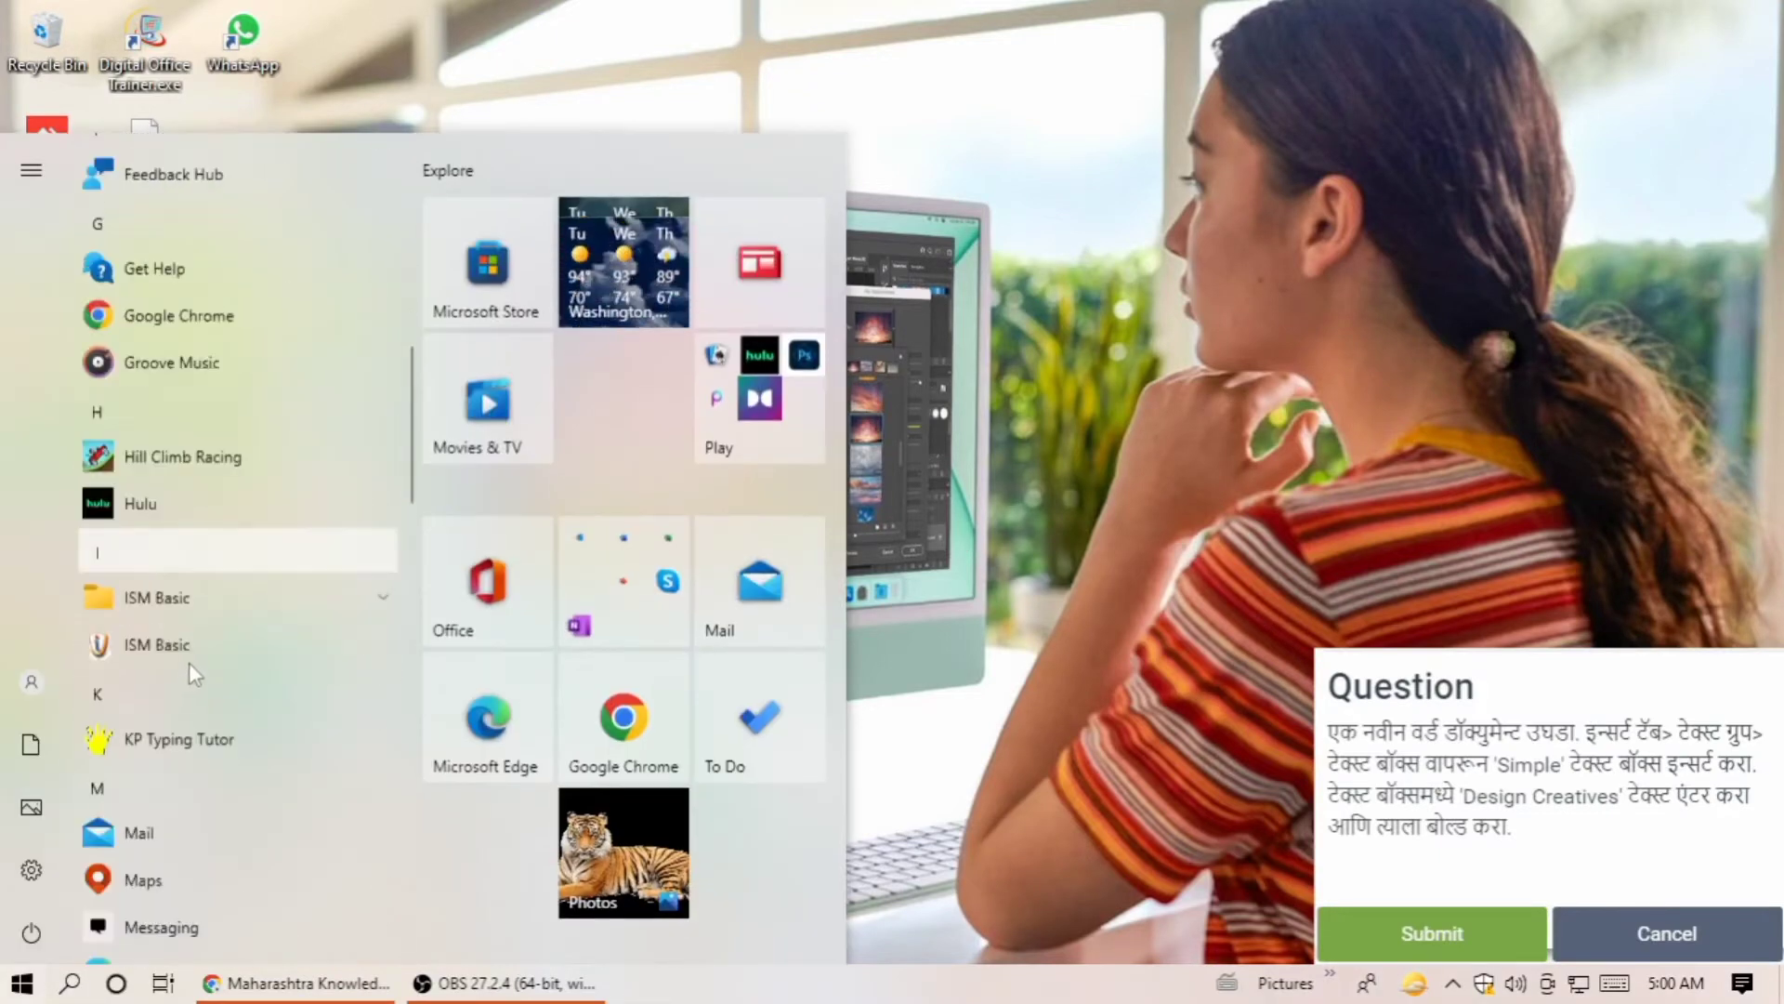
scroll(195, 674, down, 3)
click(251, 597)
scroll(247, 590, down, 5)
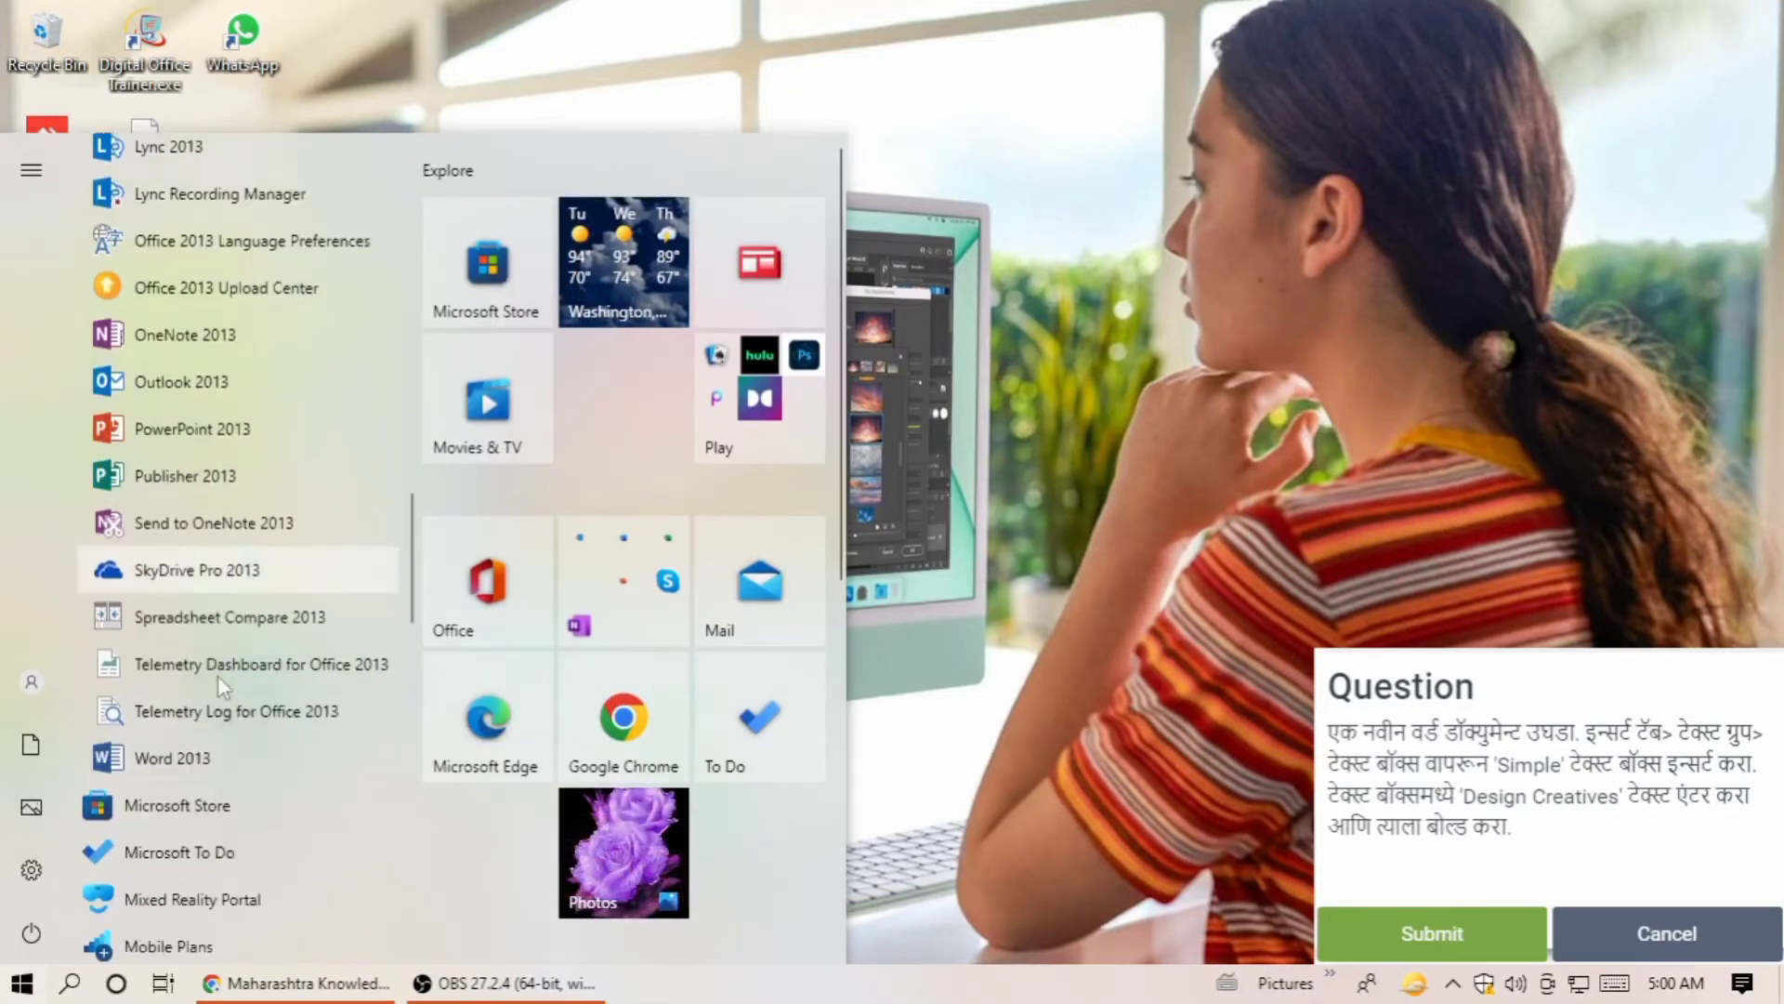
click(177, 744)
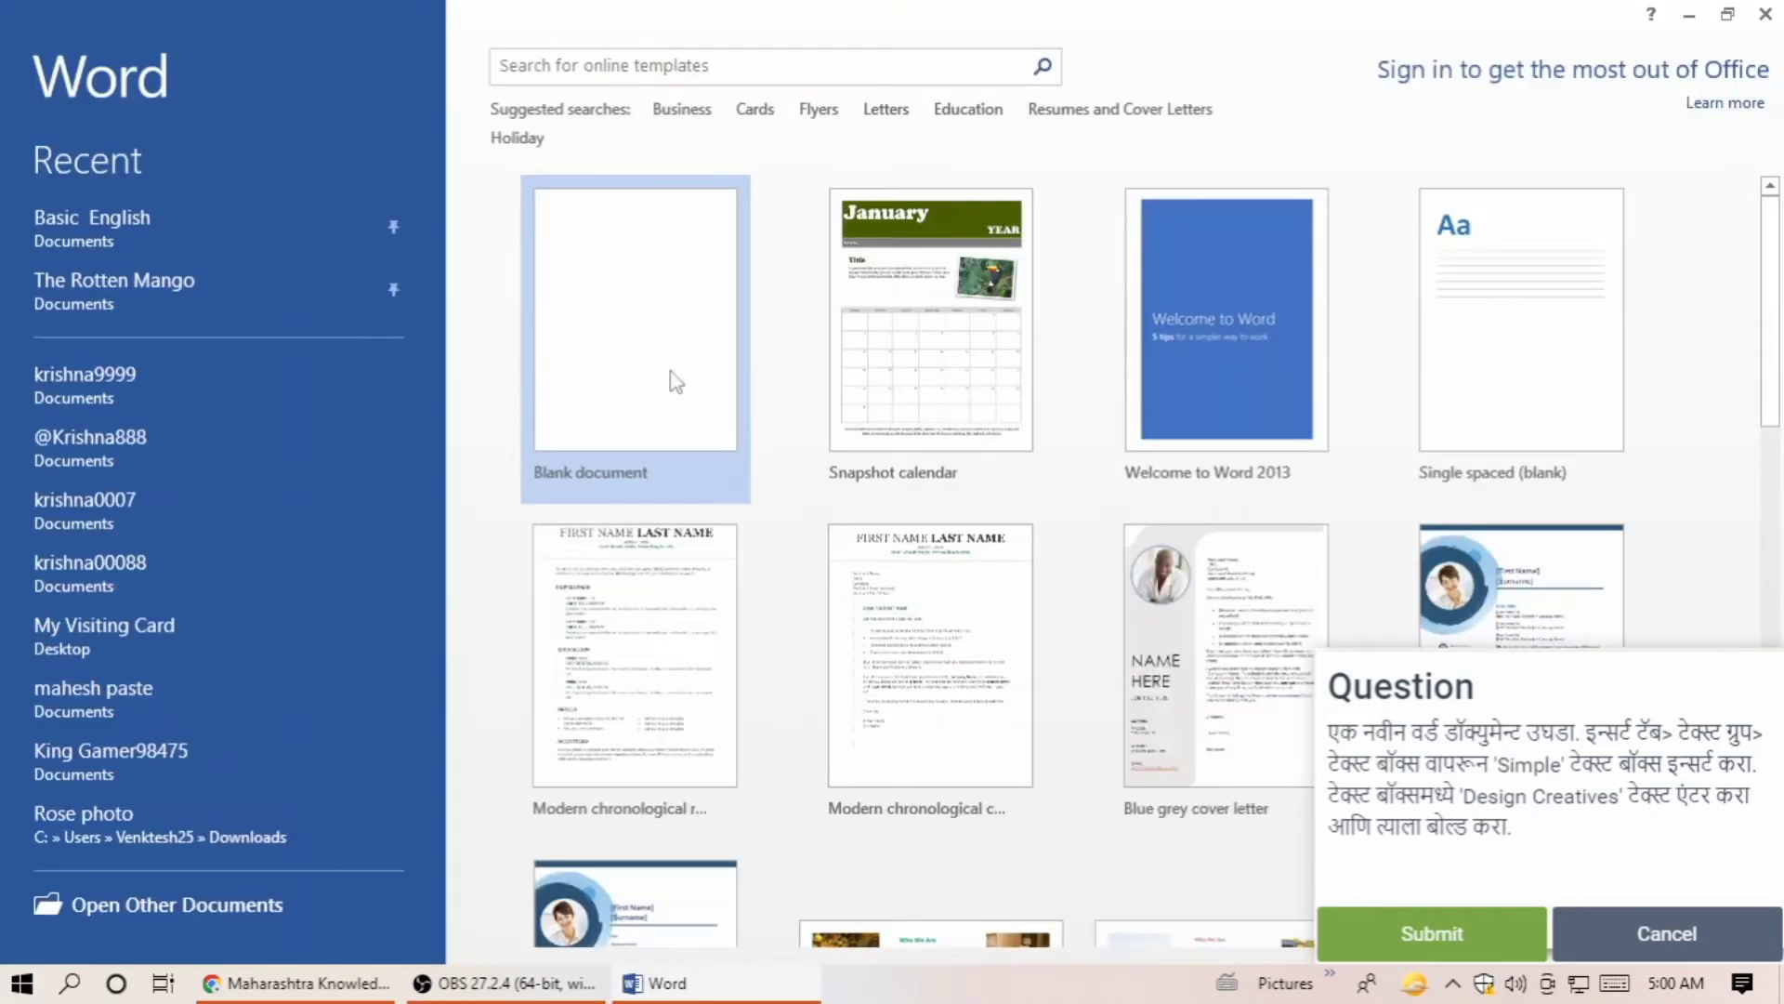
click(675, 381)
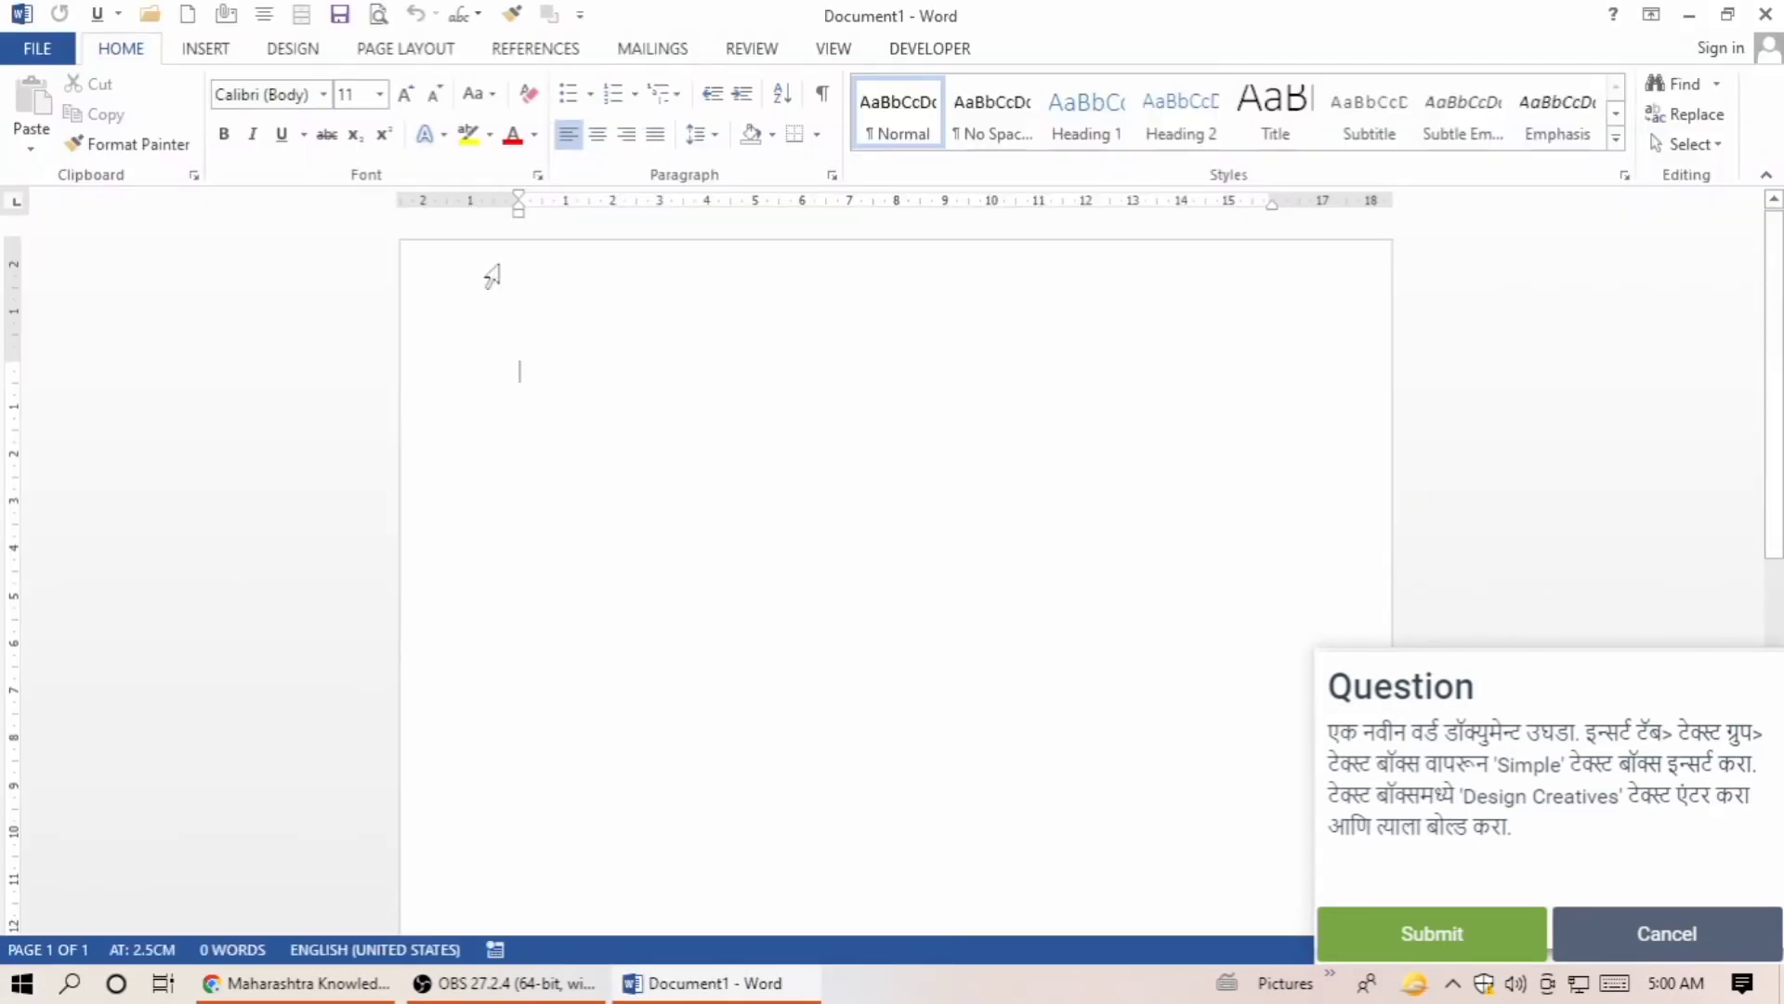
Insert a Simple Text Box and enter the text "Design Creatives" in it.
click(218, 56)
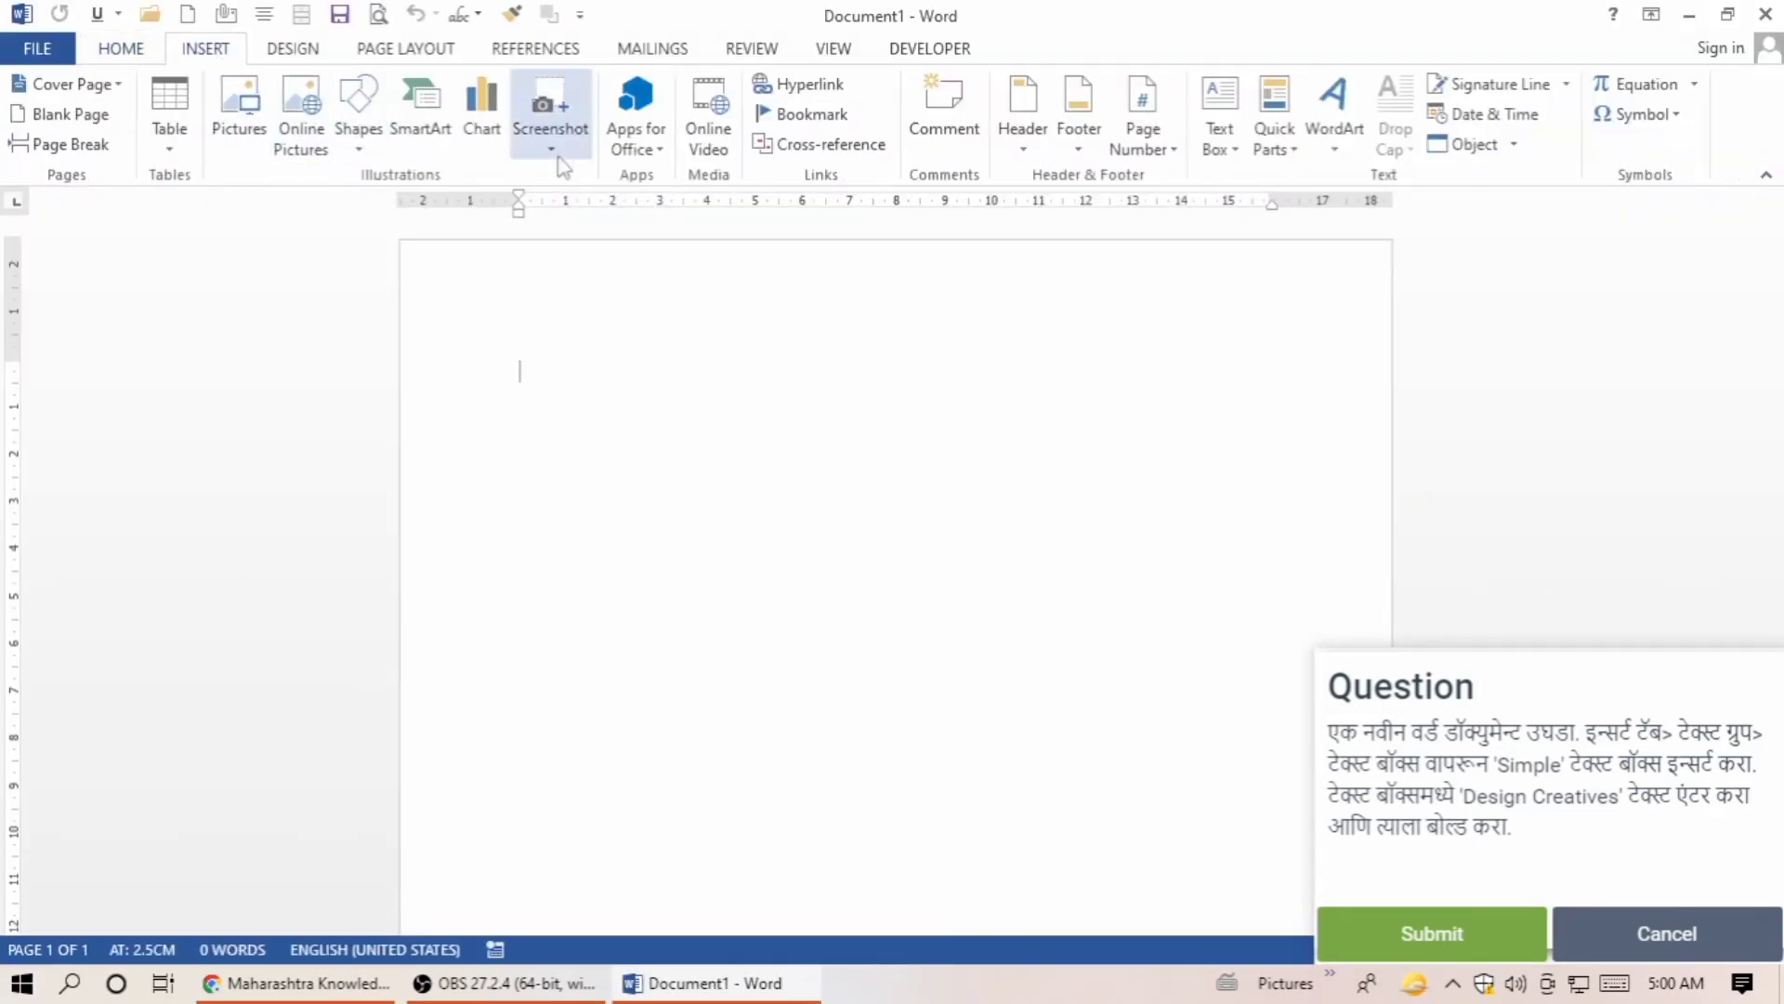
click(1220, 139)
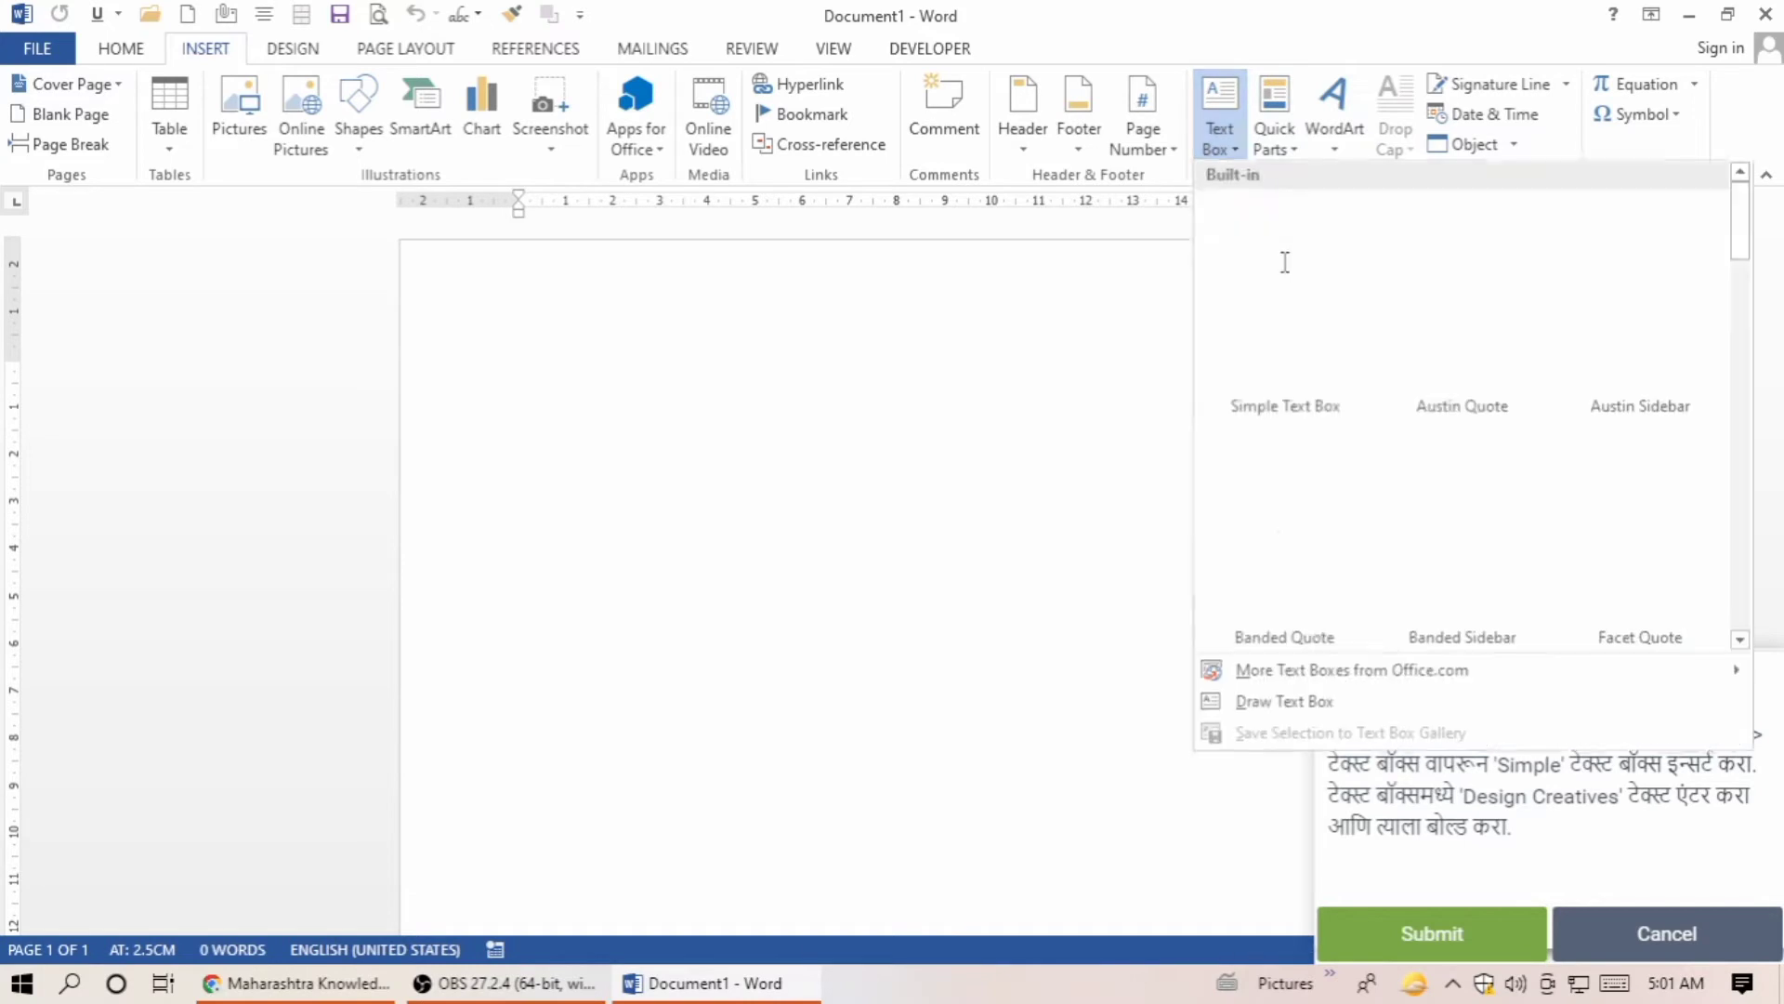
click(1279, 311)
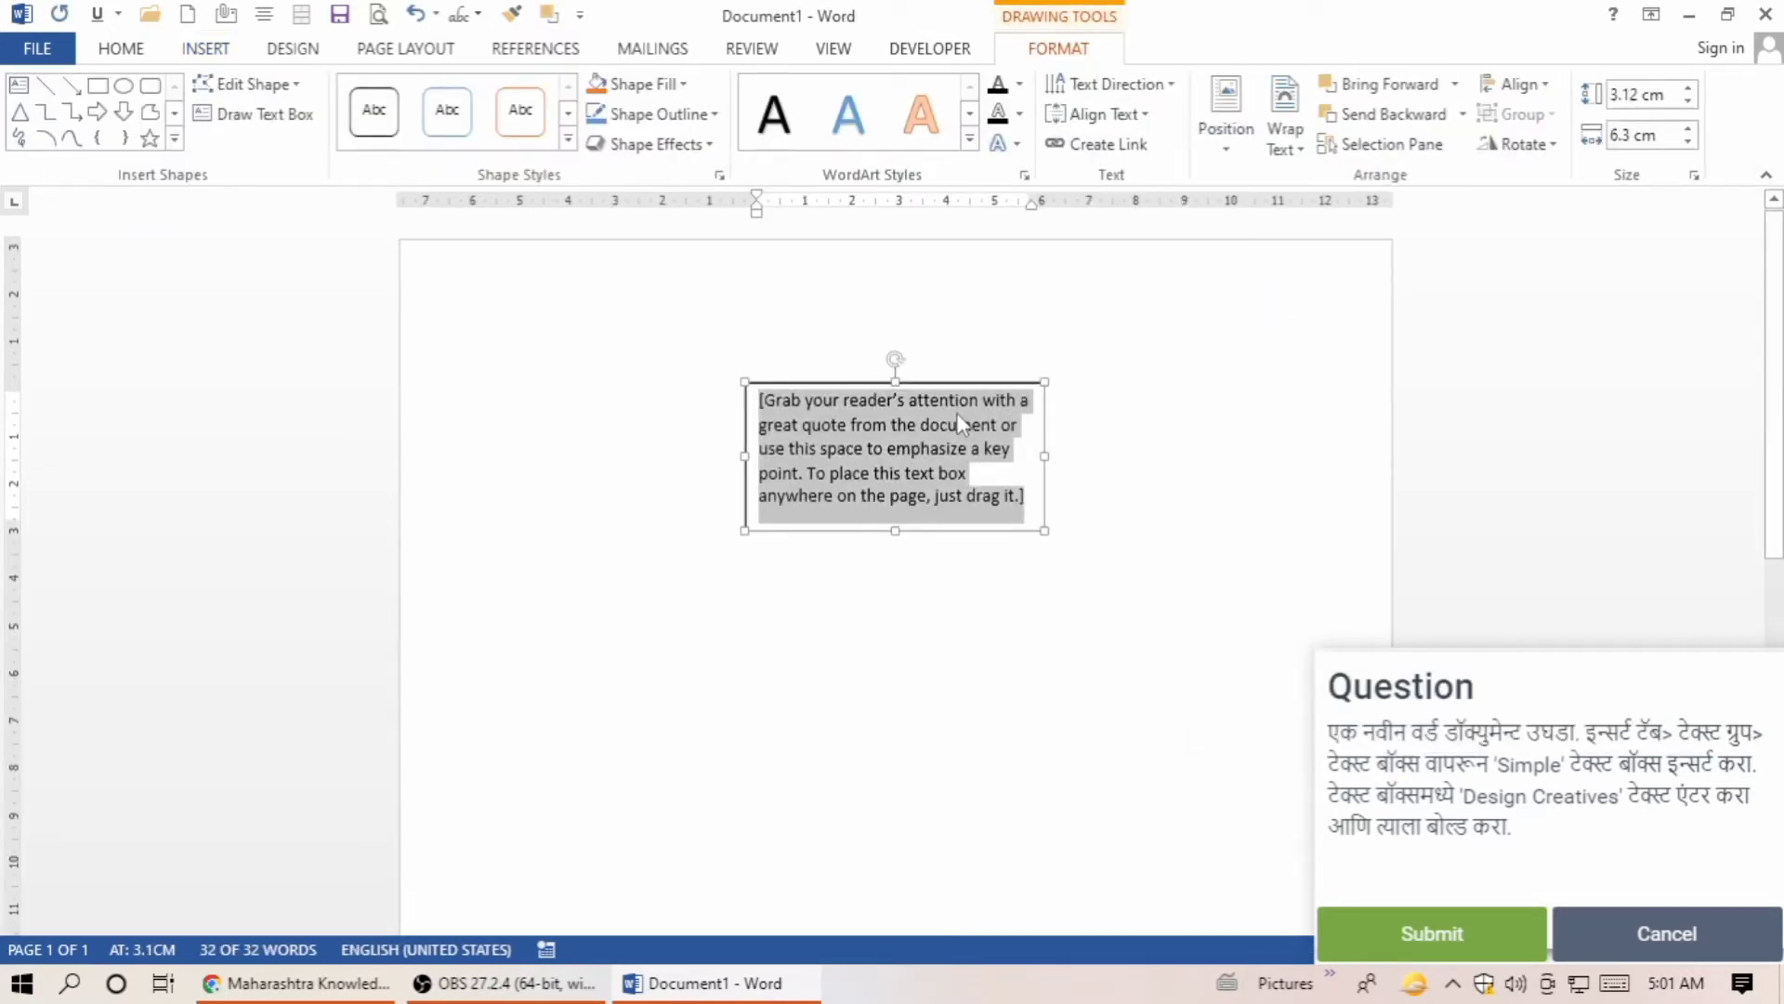
text(Desig)
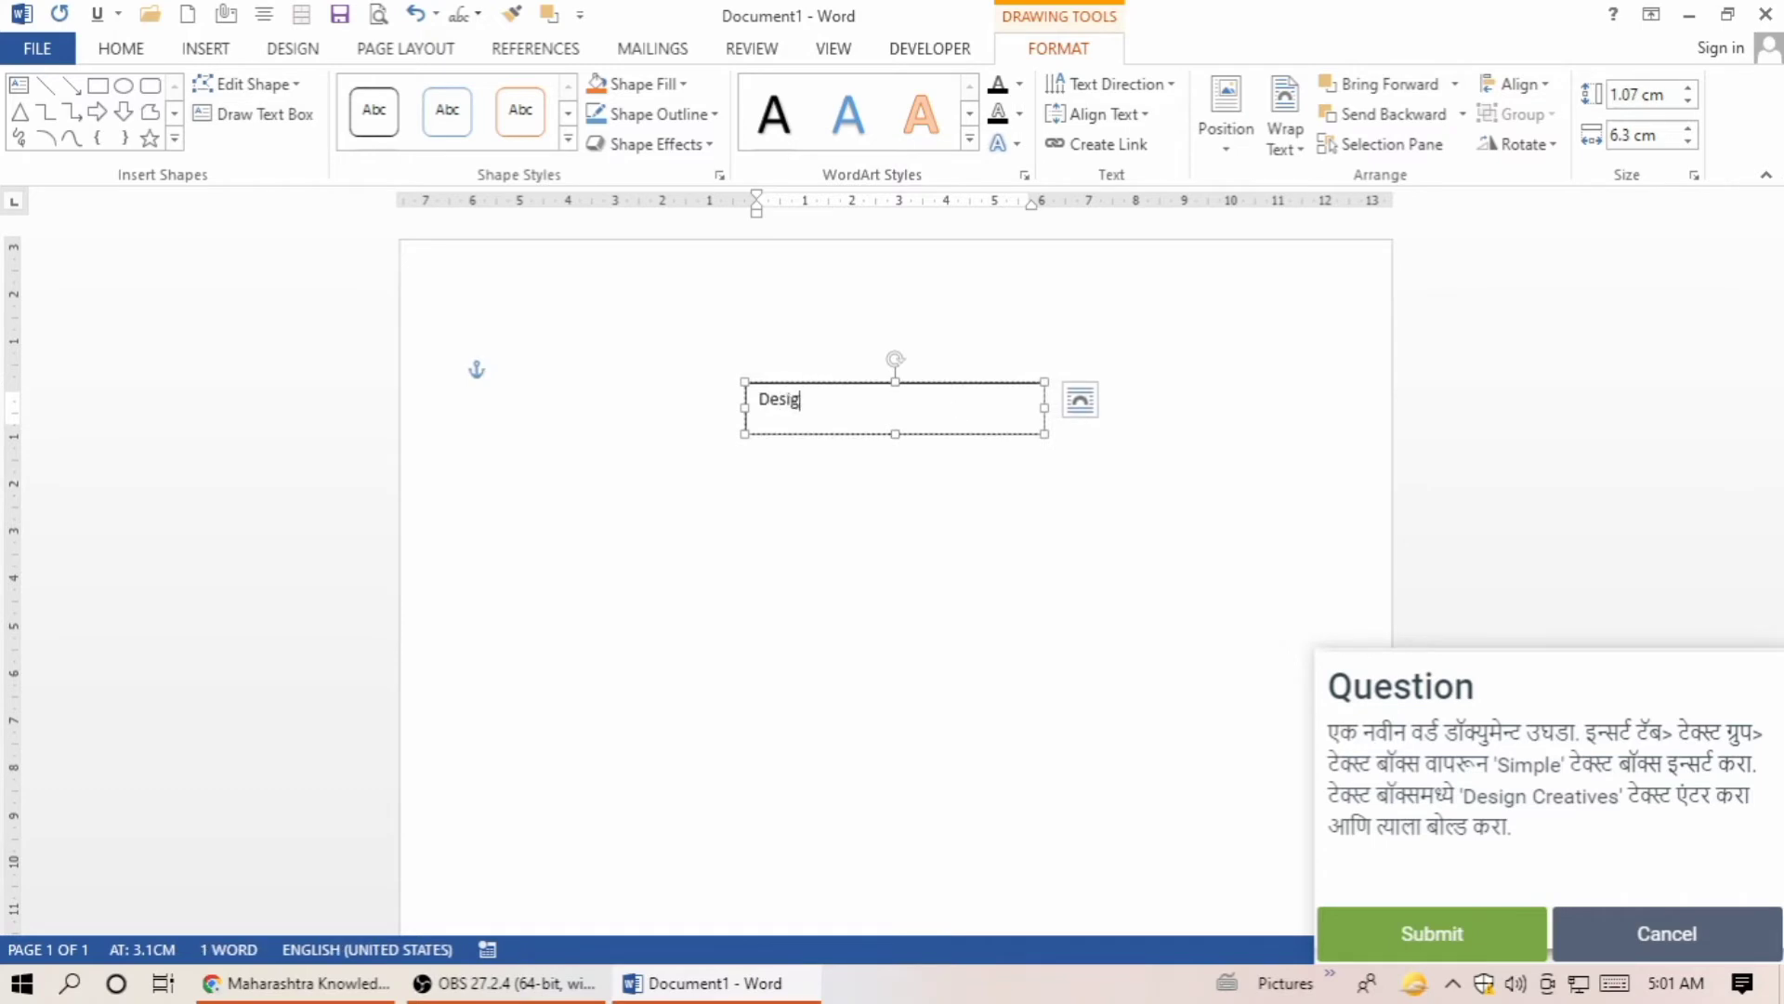
text(n Creative)
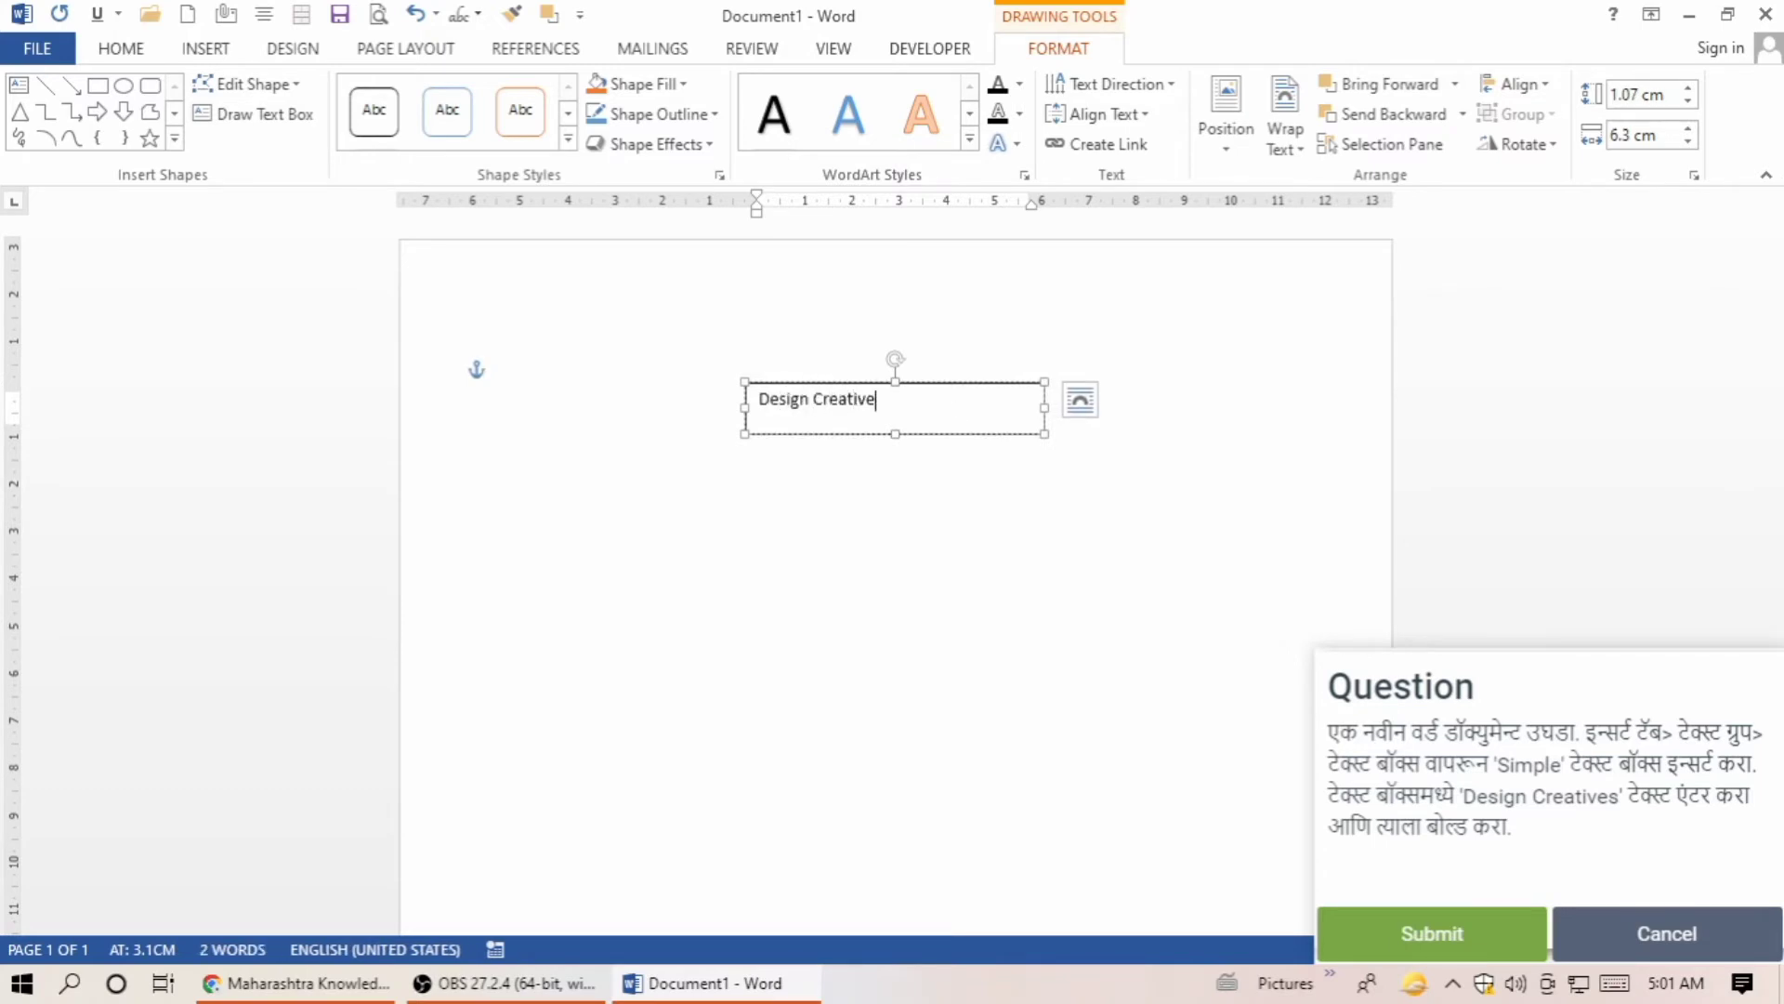
text(s)
Make the text "Design Creatives" in the text box bold and submit the answer to question 4.
drag(900, 397, 755, 400)
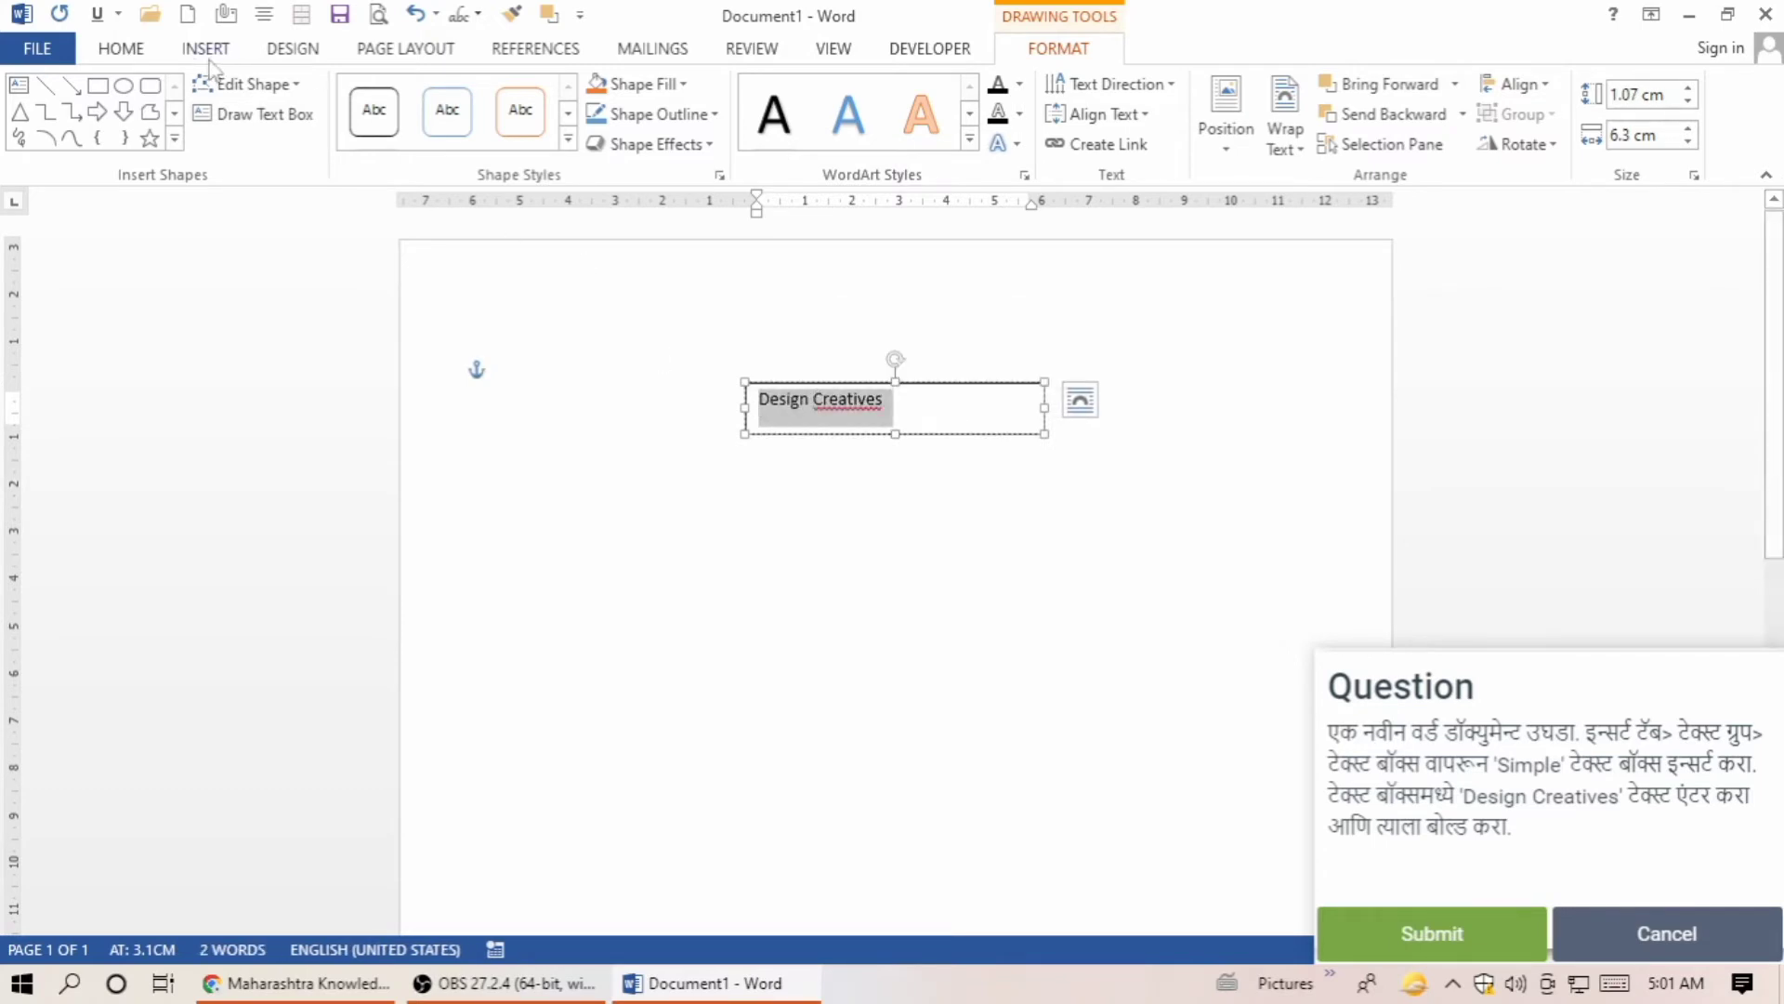
click(120, 48)
click(223, 134)
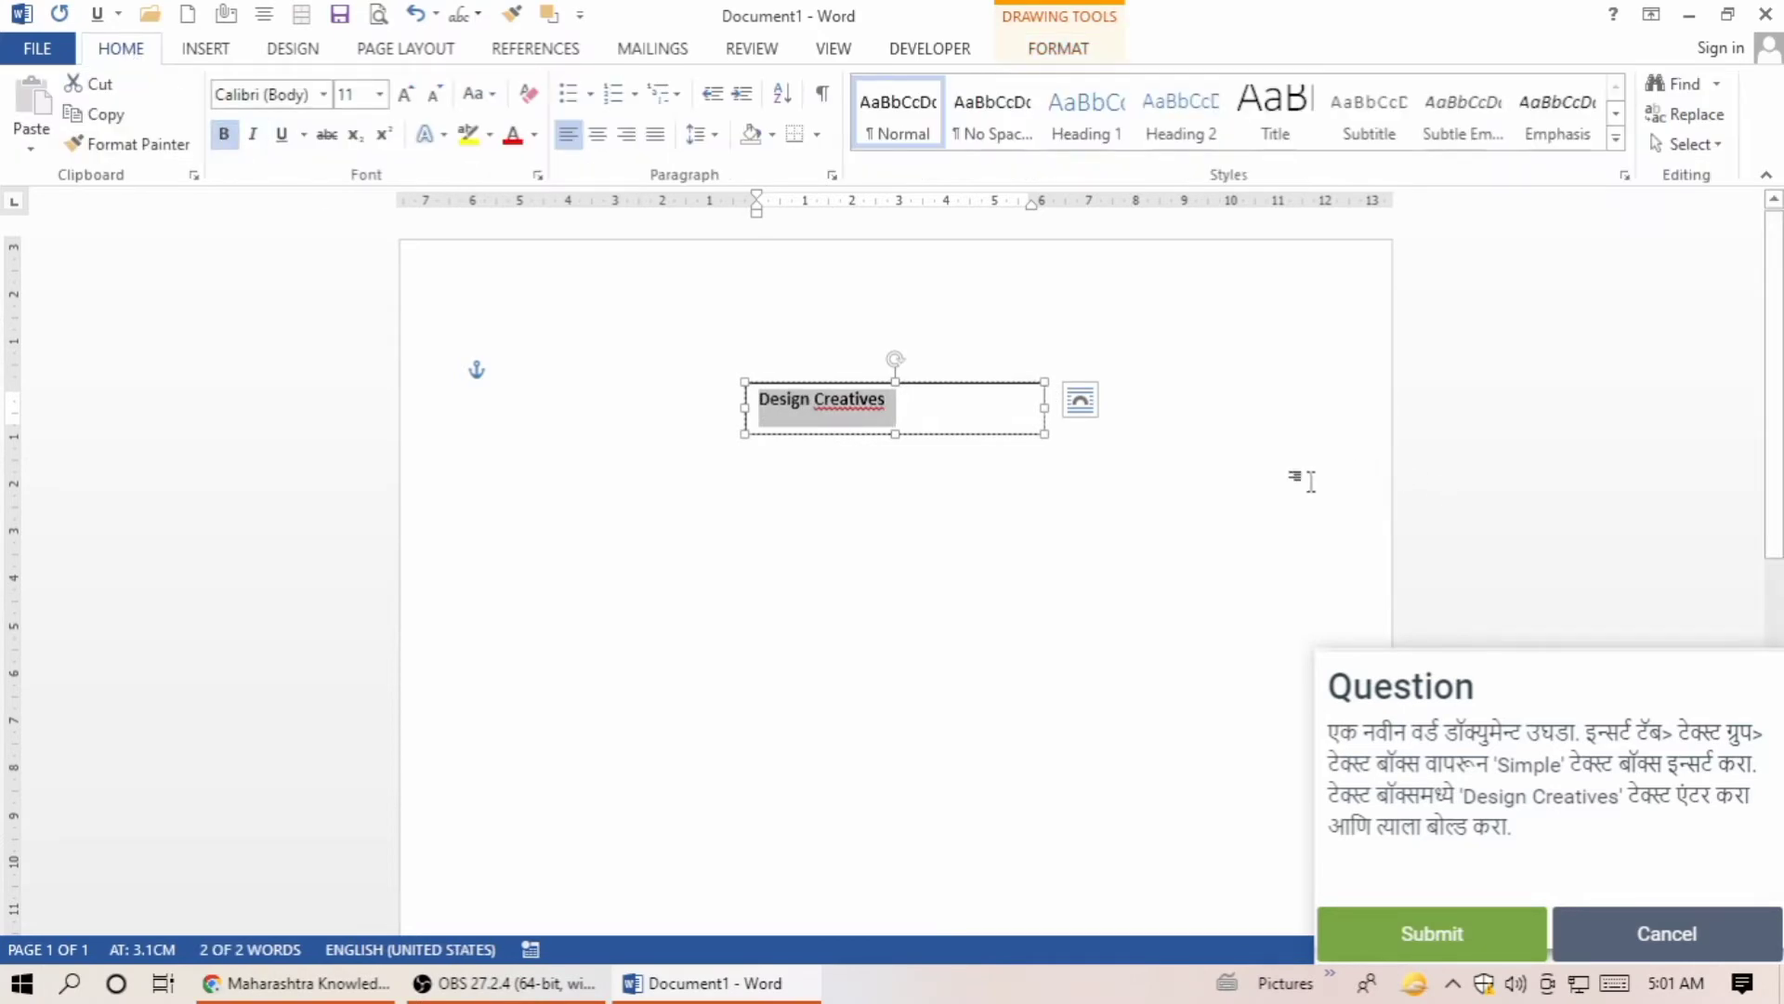
click(1208, 460)
click(1394, 933)
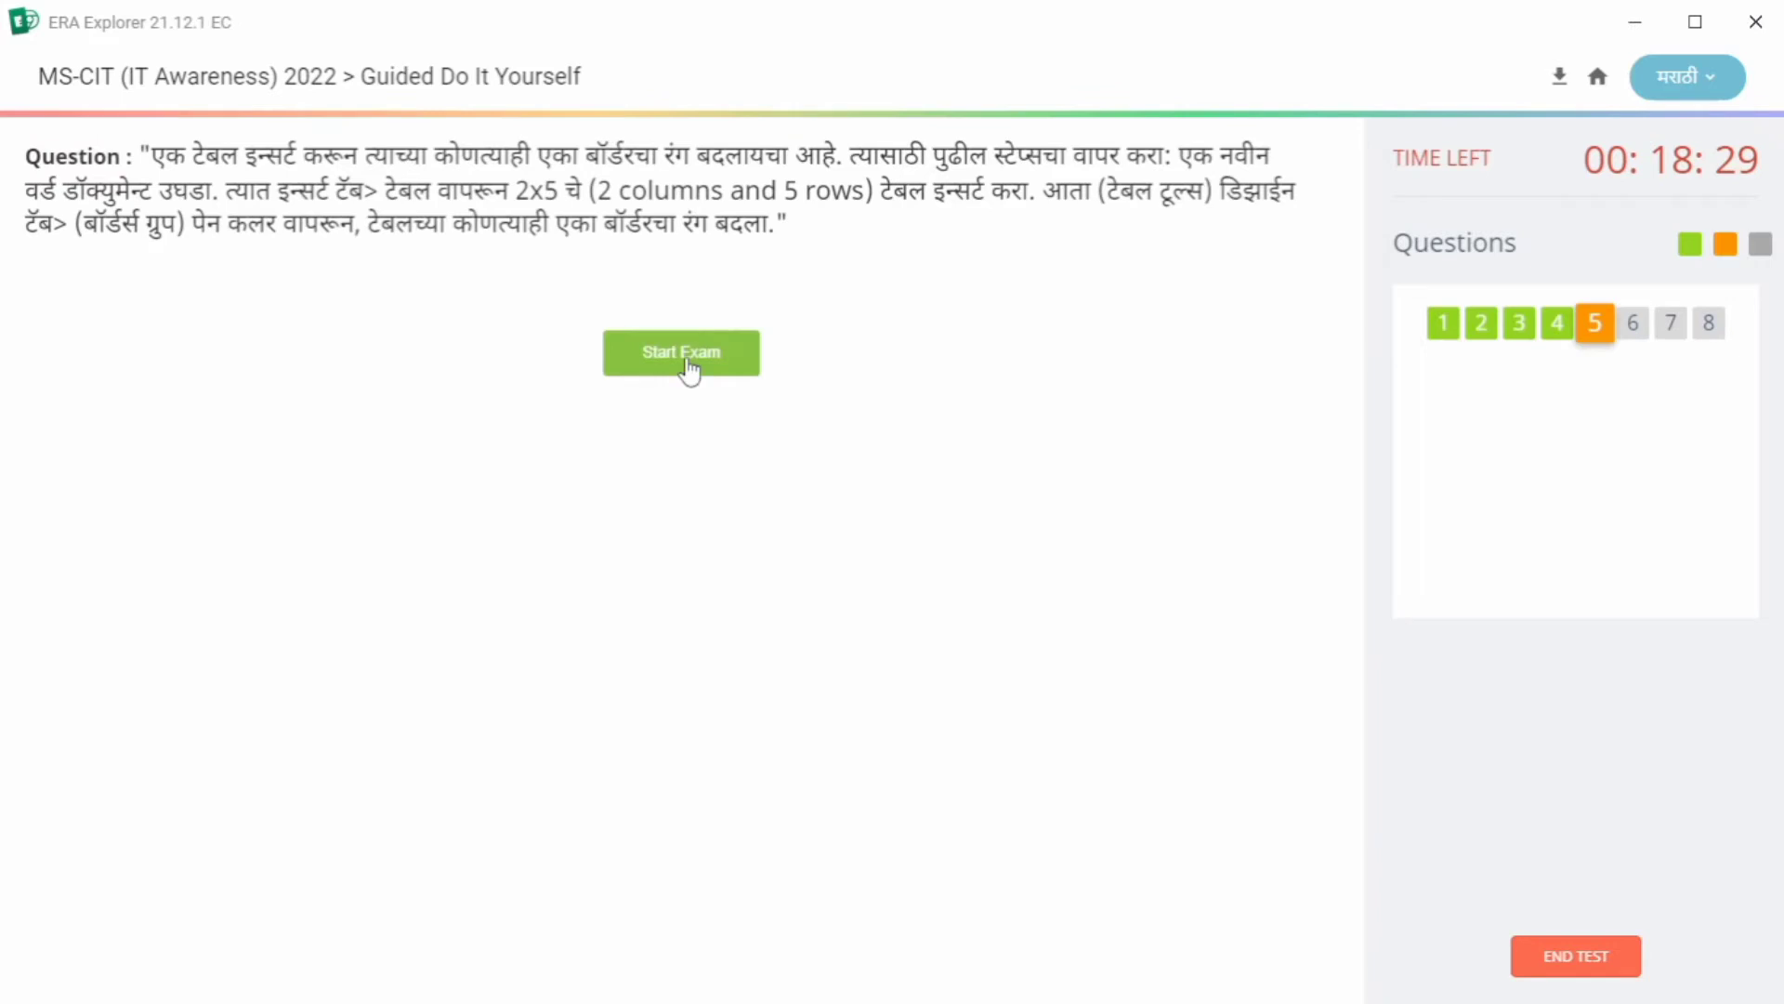
Start question 5 and create a blank document in Word 2013 for the table border question.
click(688, 369)
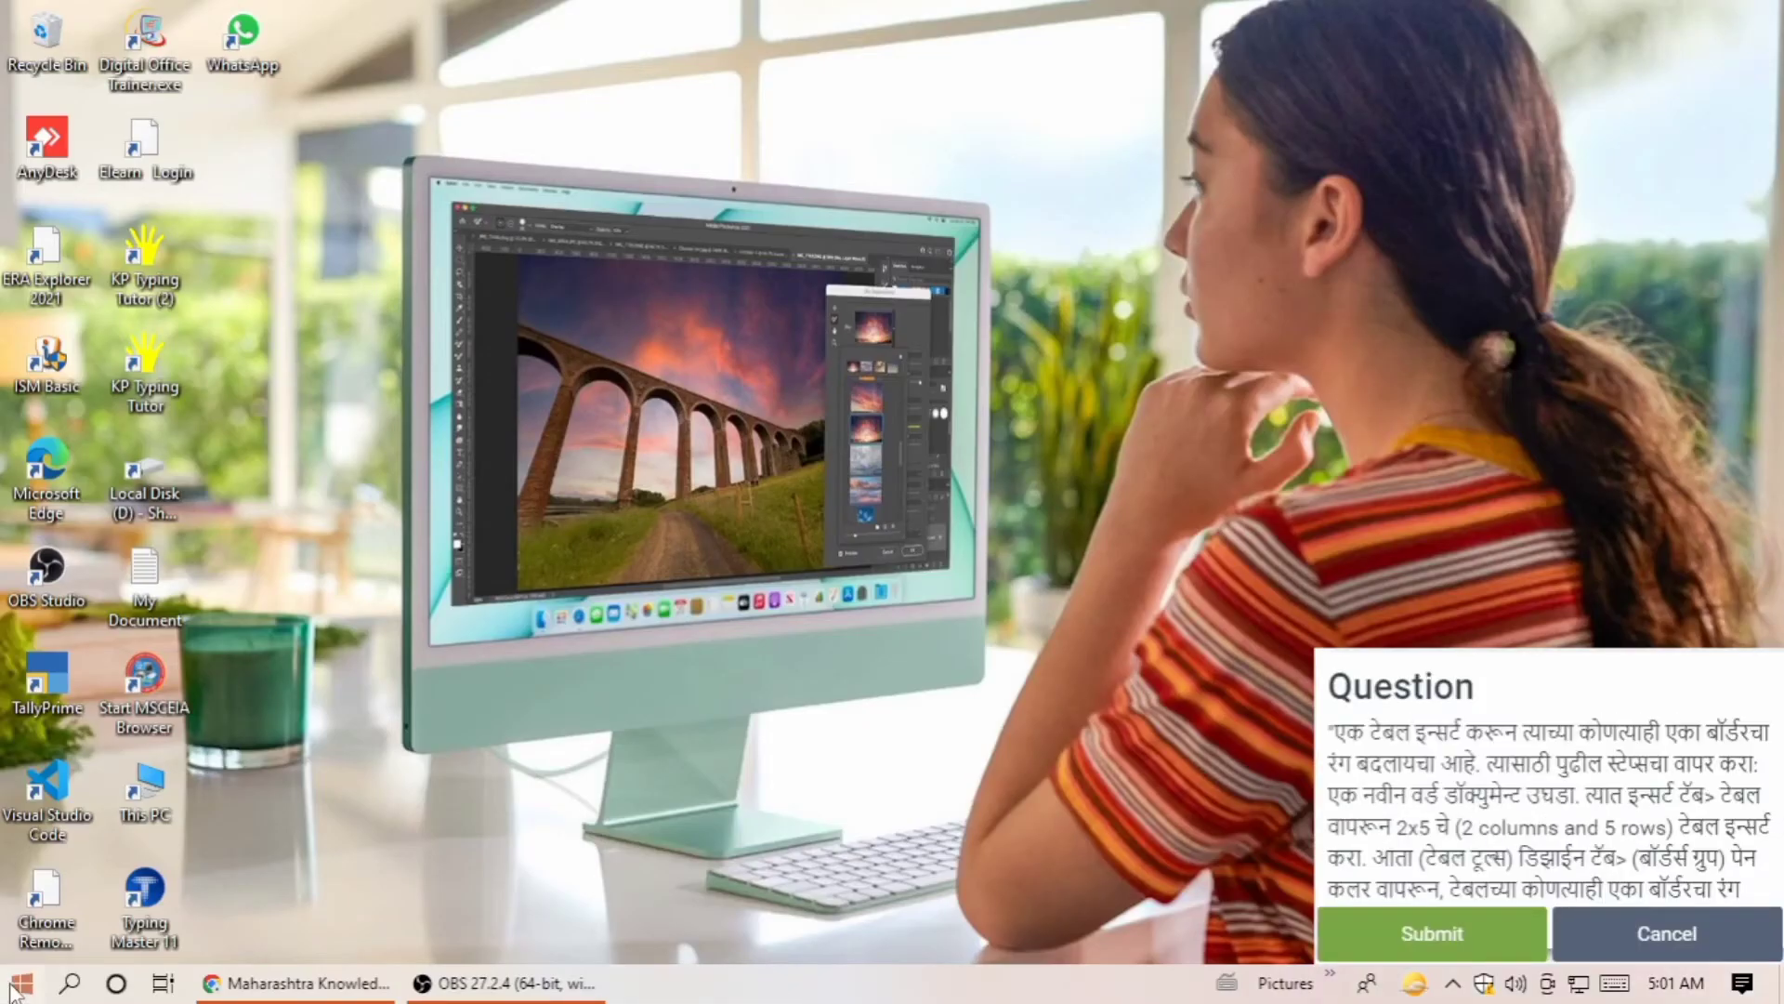
click(13, 991)
scroll(210, 595, down, 10)
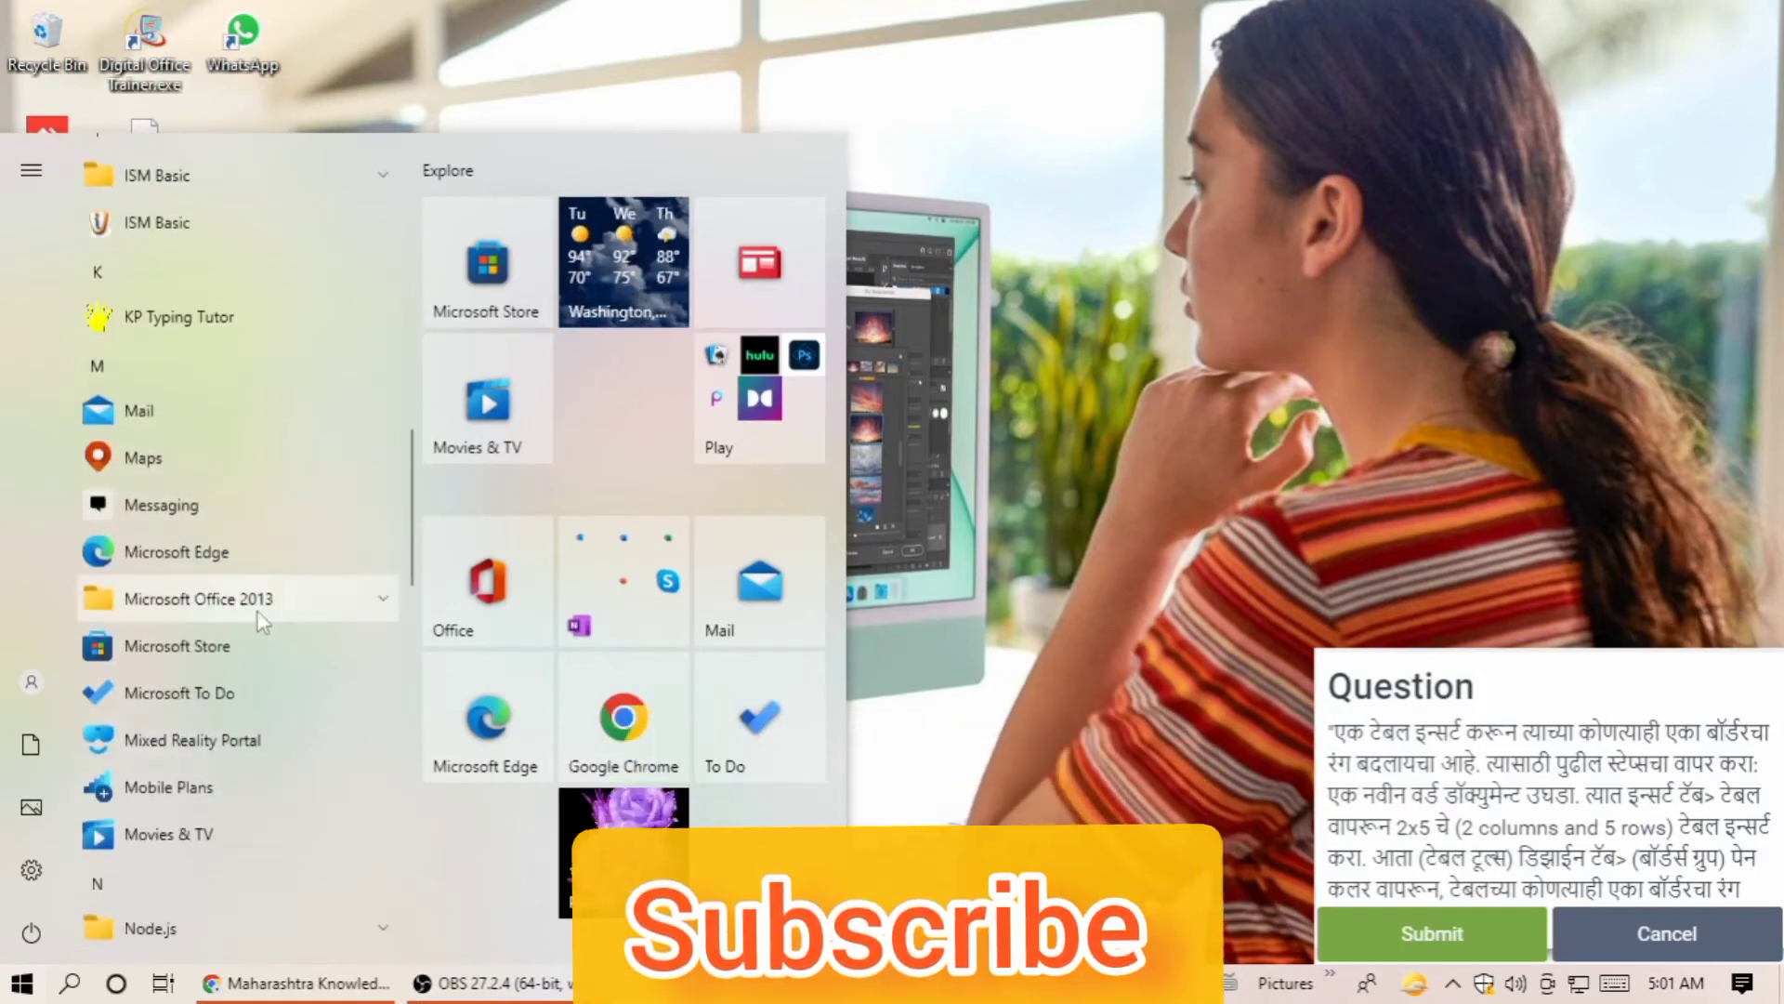
click(261, 613)
scroll(260, 613, down, 8)
scroll(279, 520, up, 1)
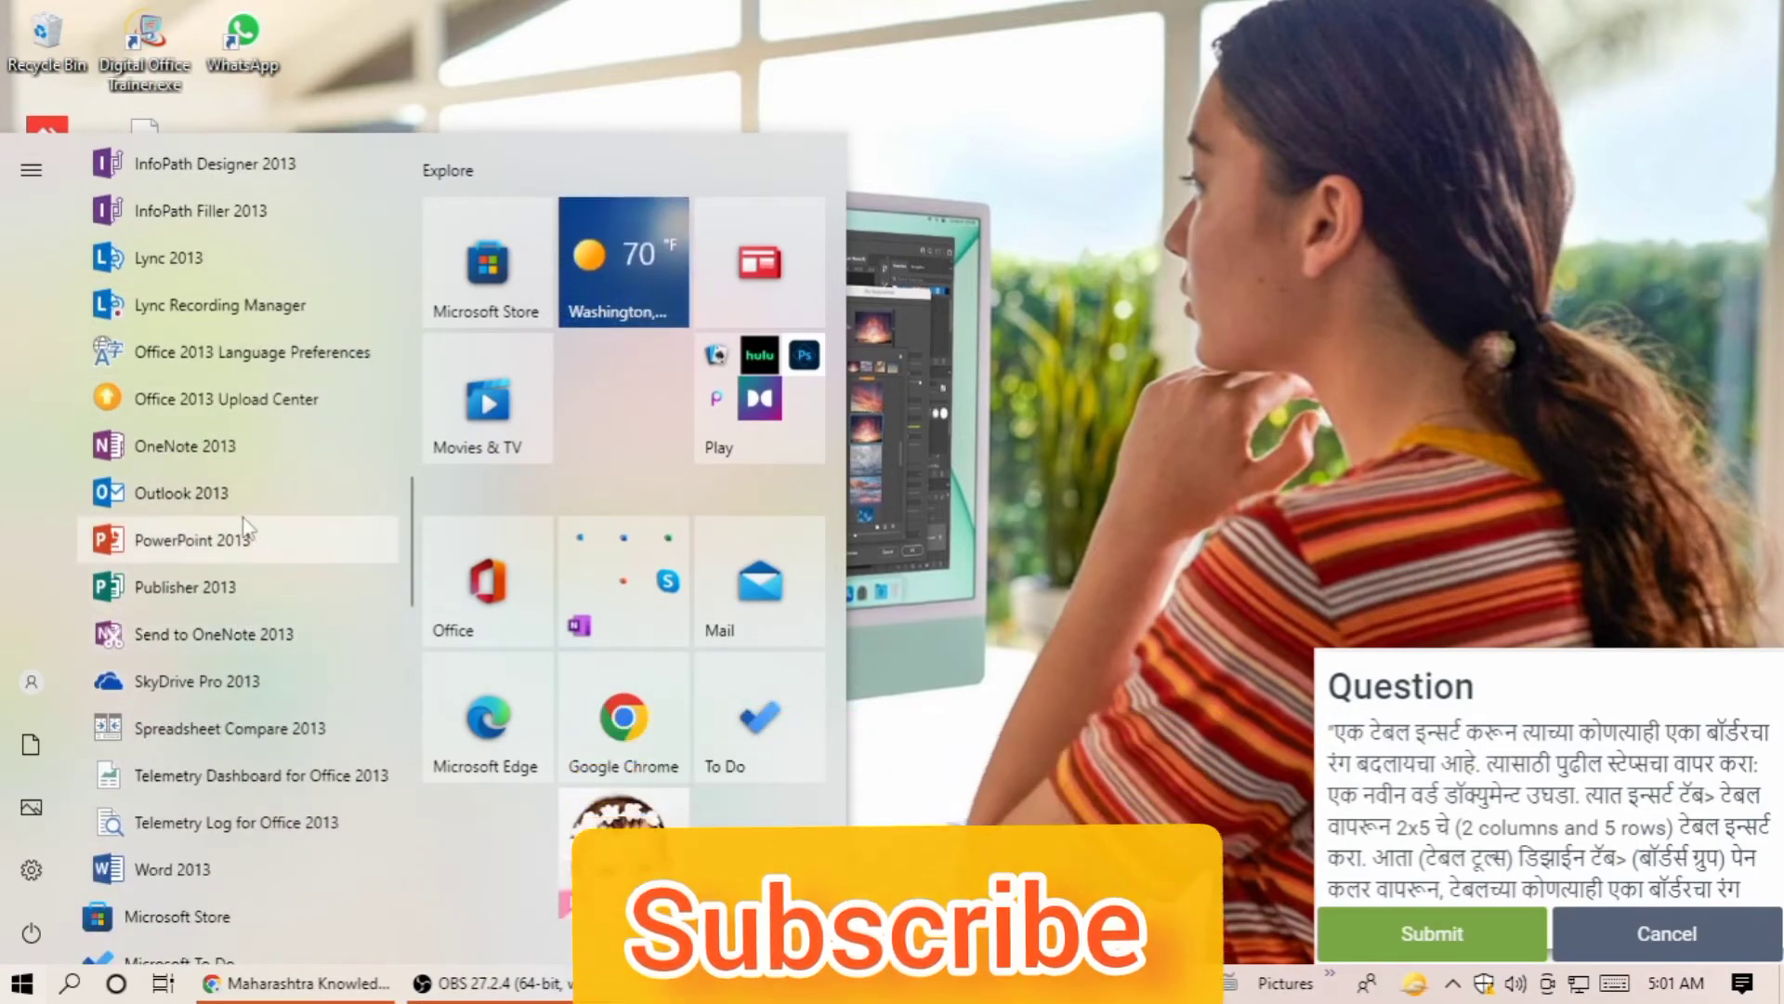
scroll(251, 413, up, 2)
scroll(179, 665, down, 4)
click(198, 748)
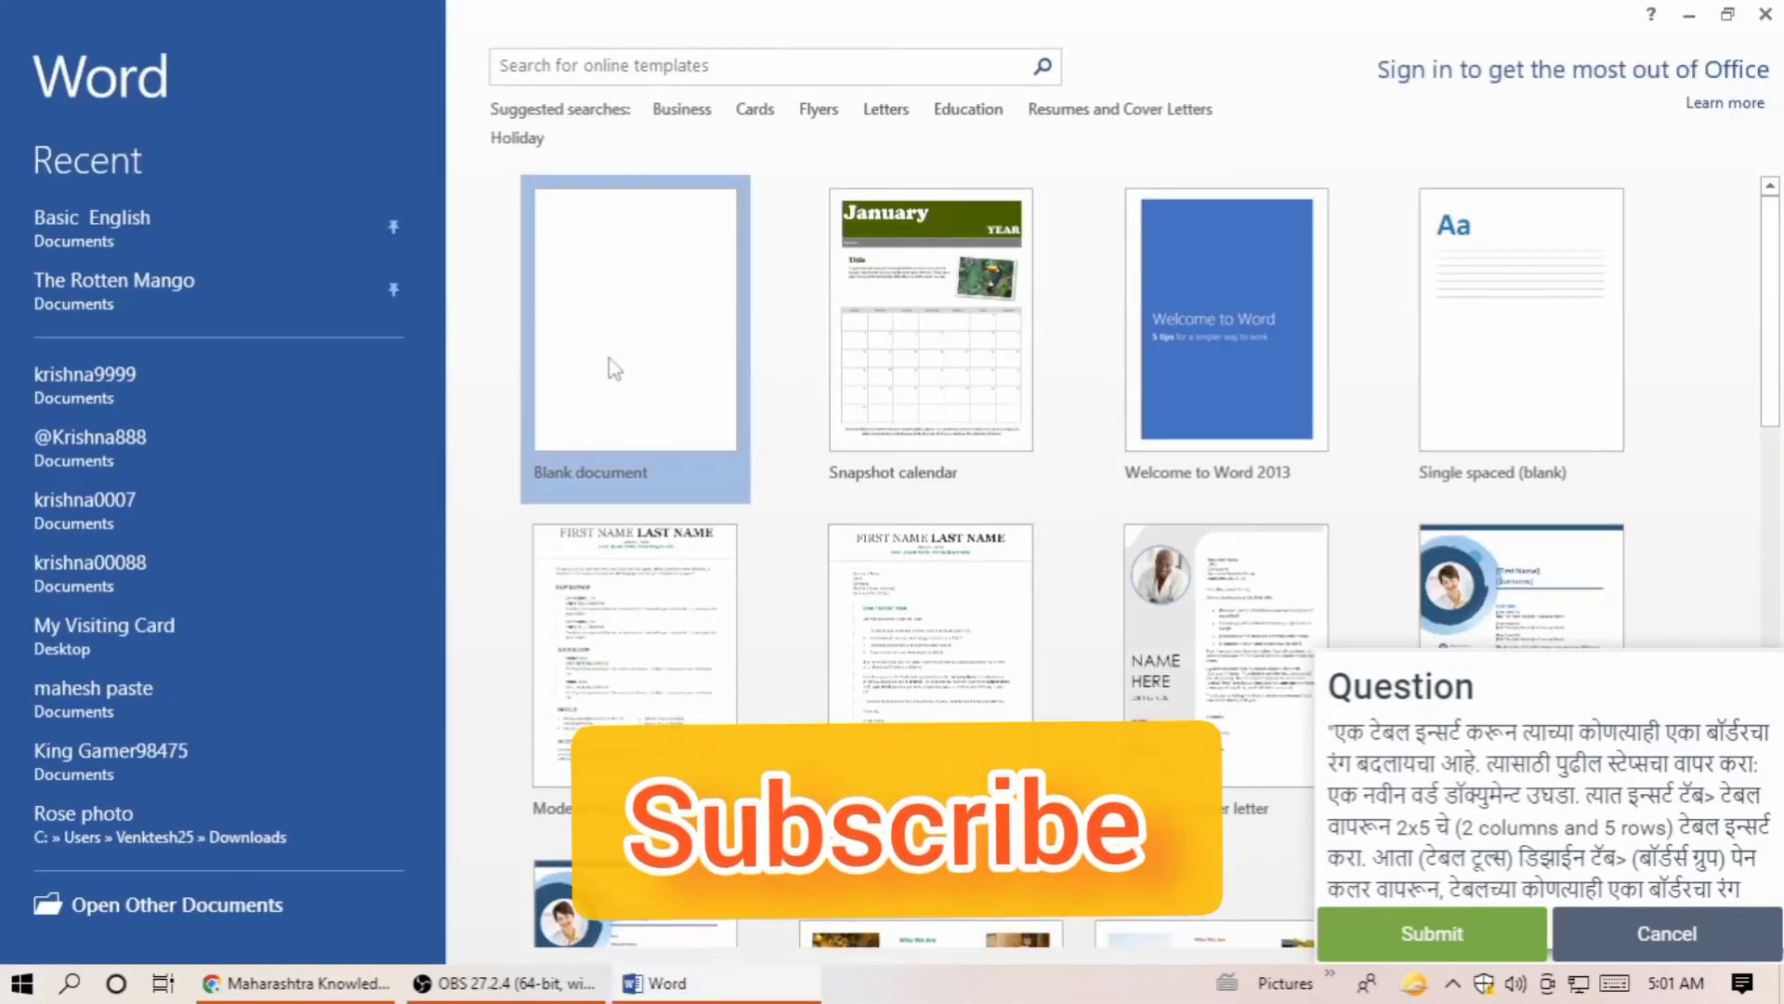
click(611, 358)
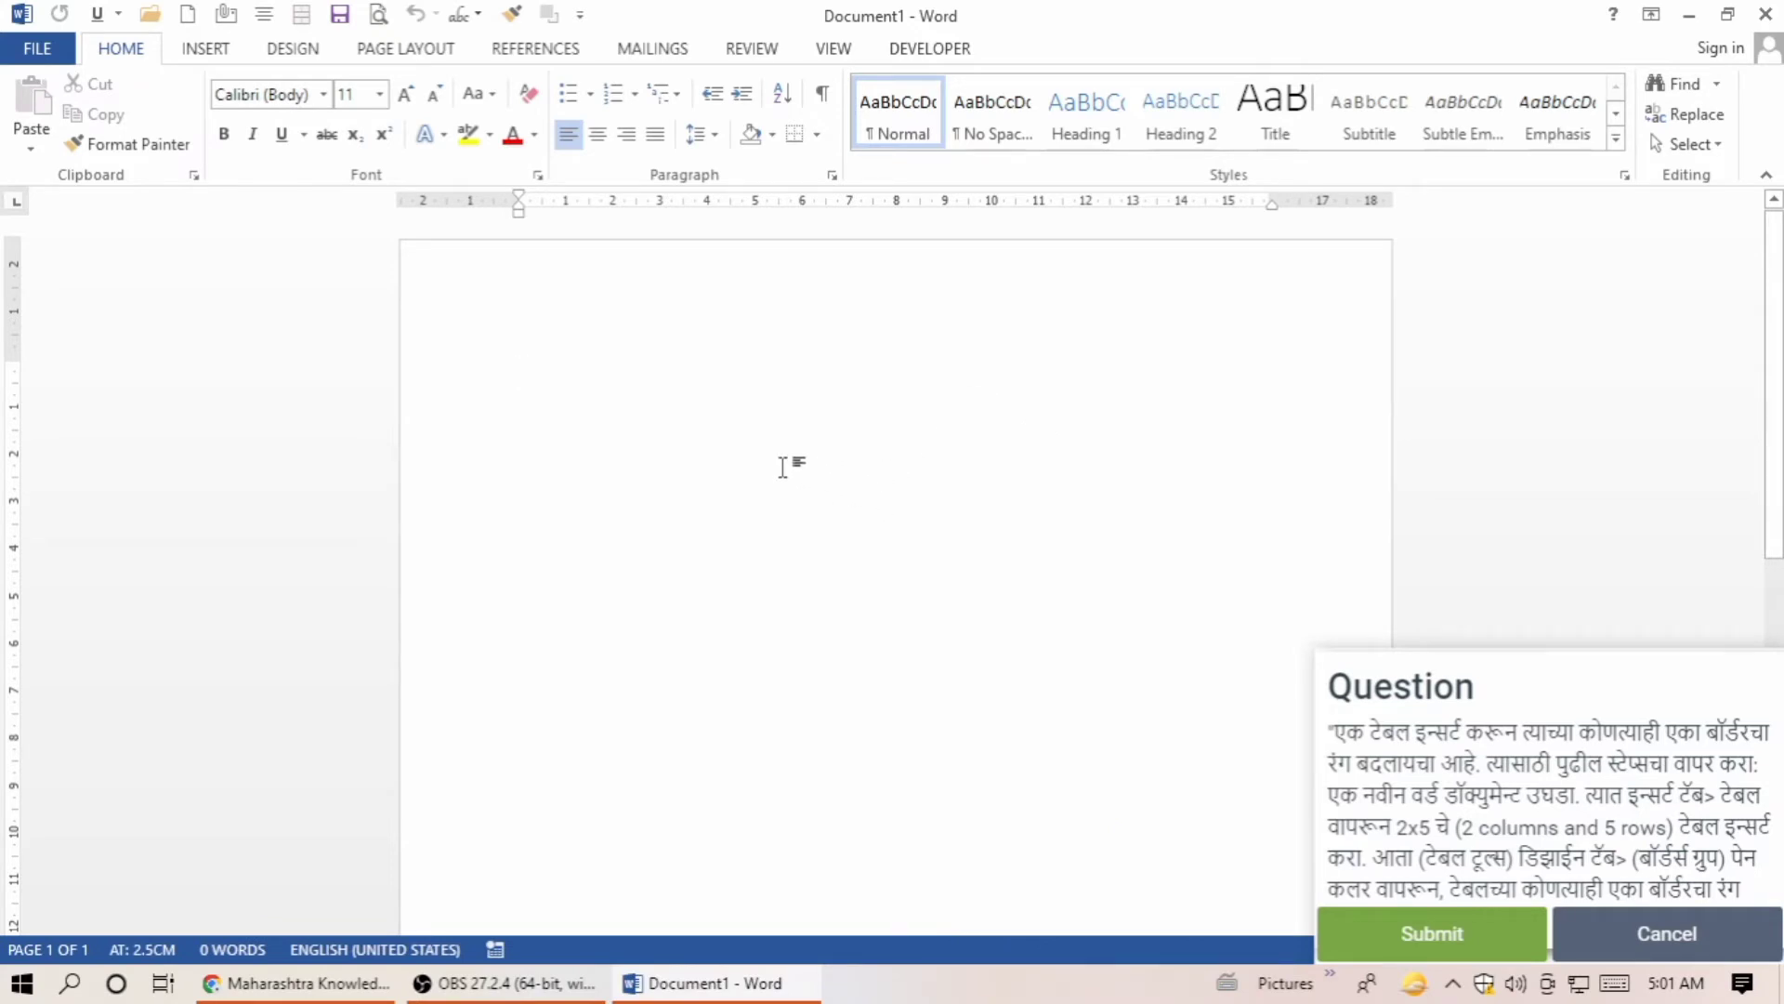
Insert a table with 2 columns and 5 rows in the document.
click(206, 48)
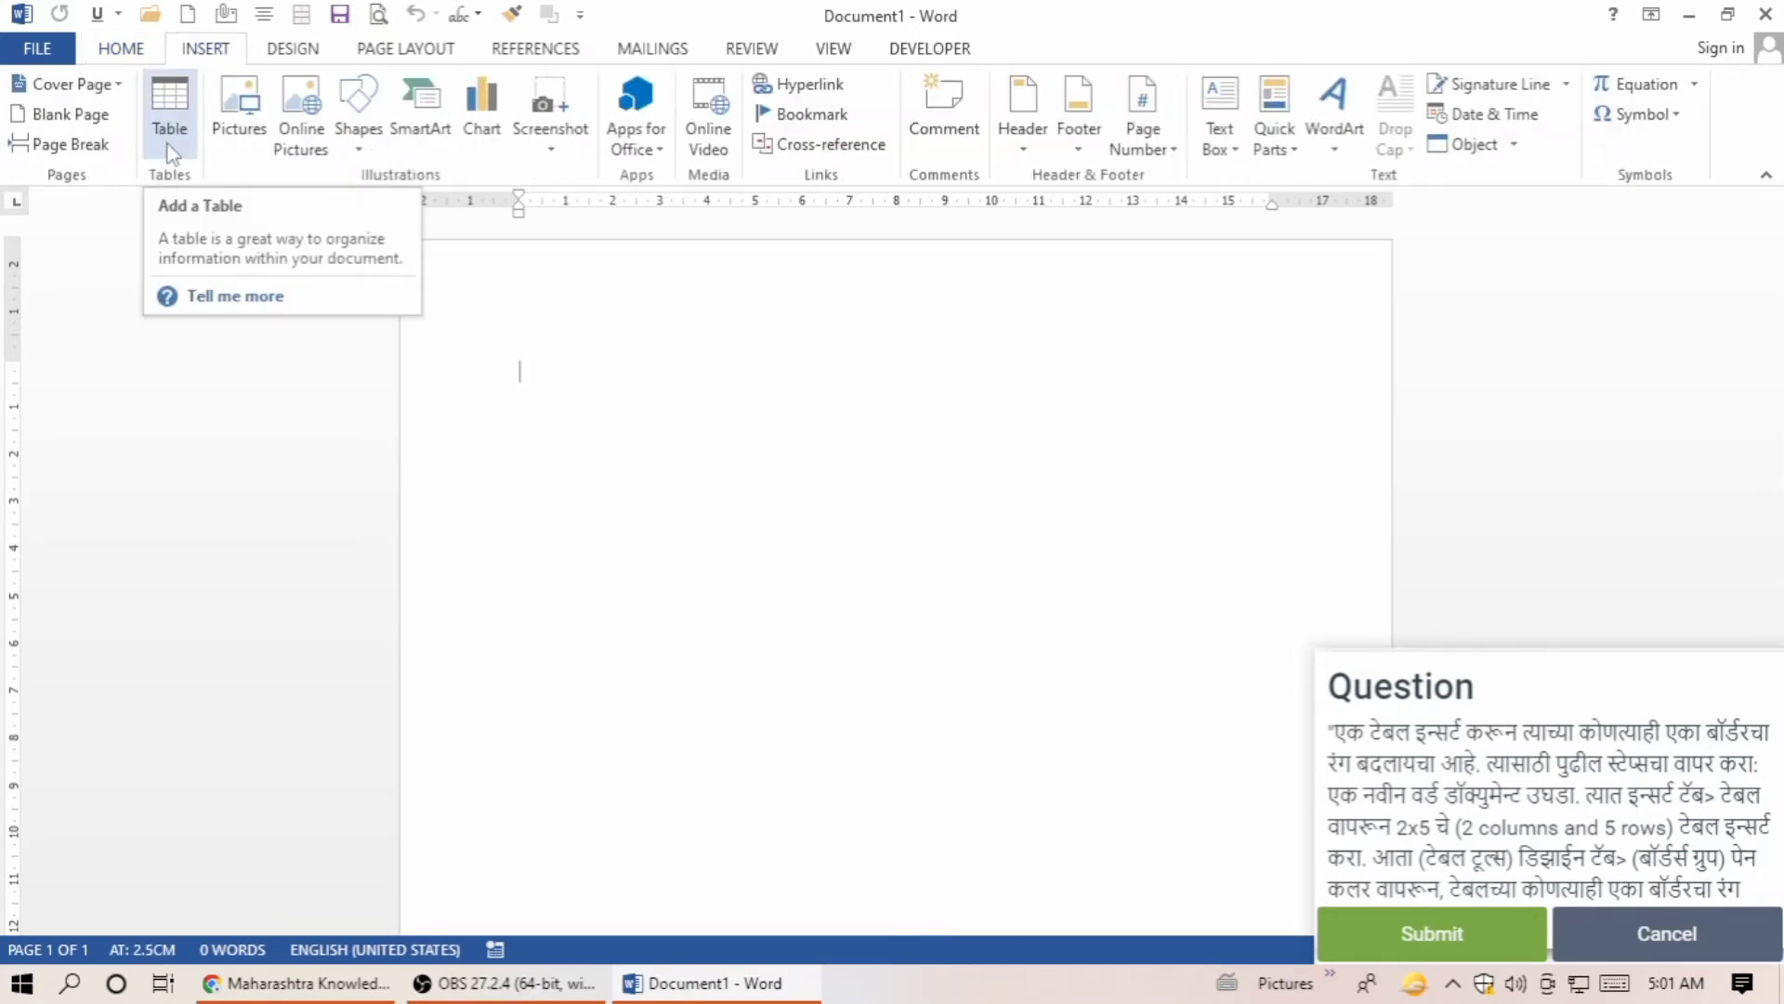
click(170, 149)
click(223, 412)
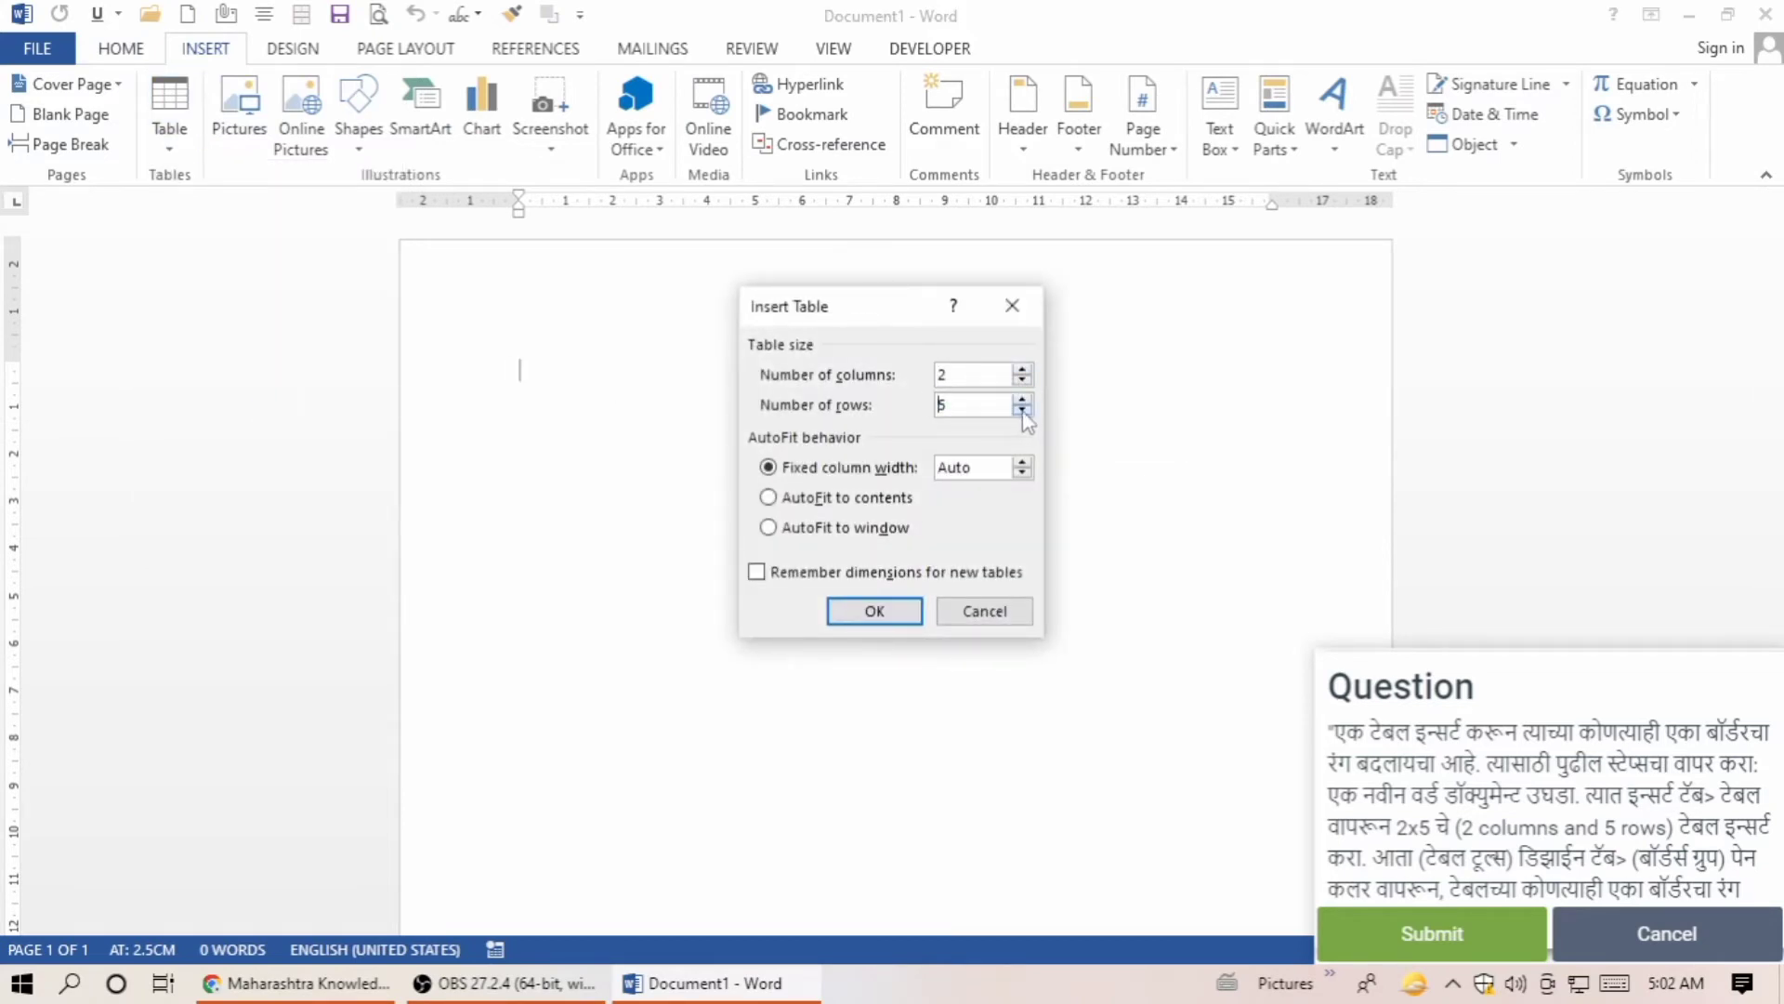
click(876, 611)
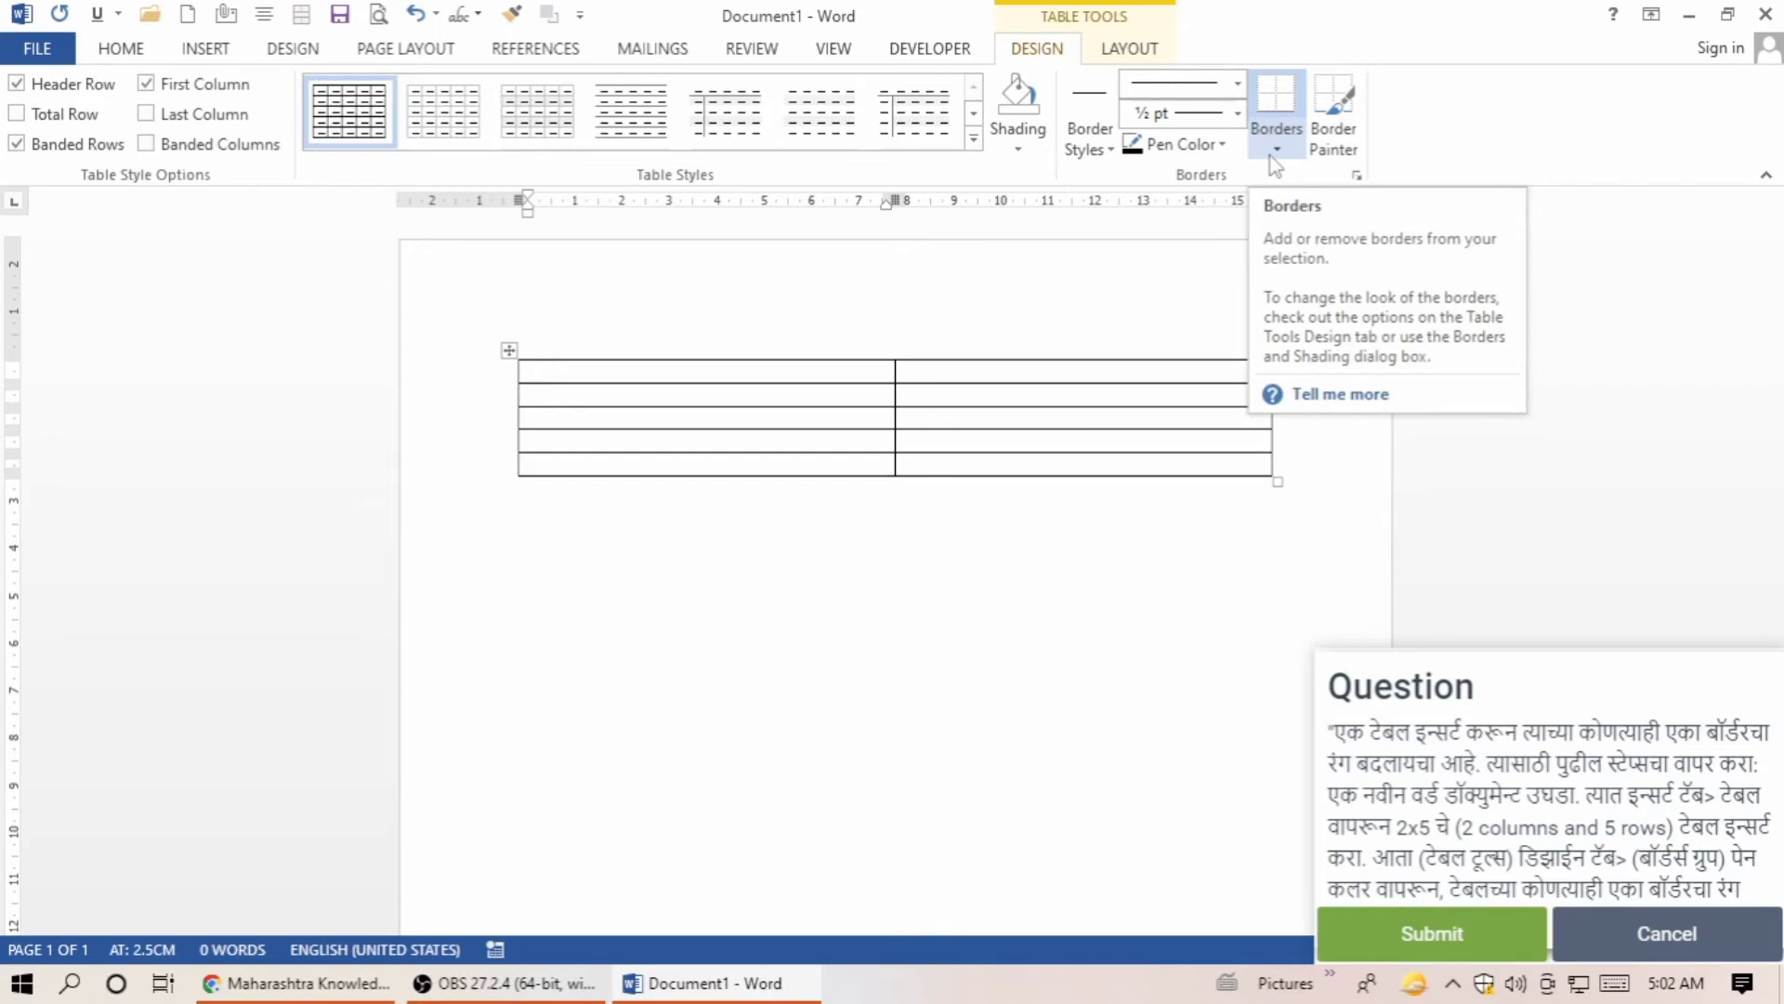
Set the border pen colour to a light blue theme shade.
click(1223, 146)
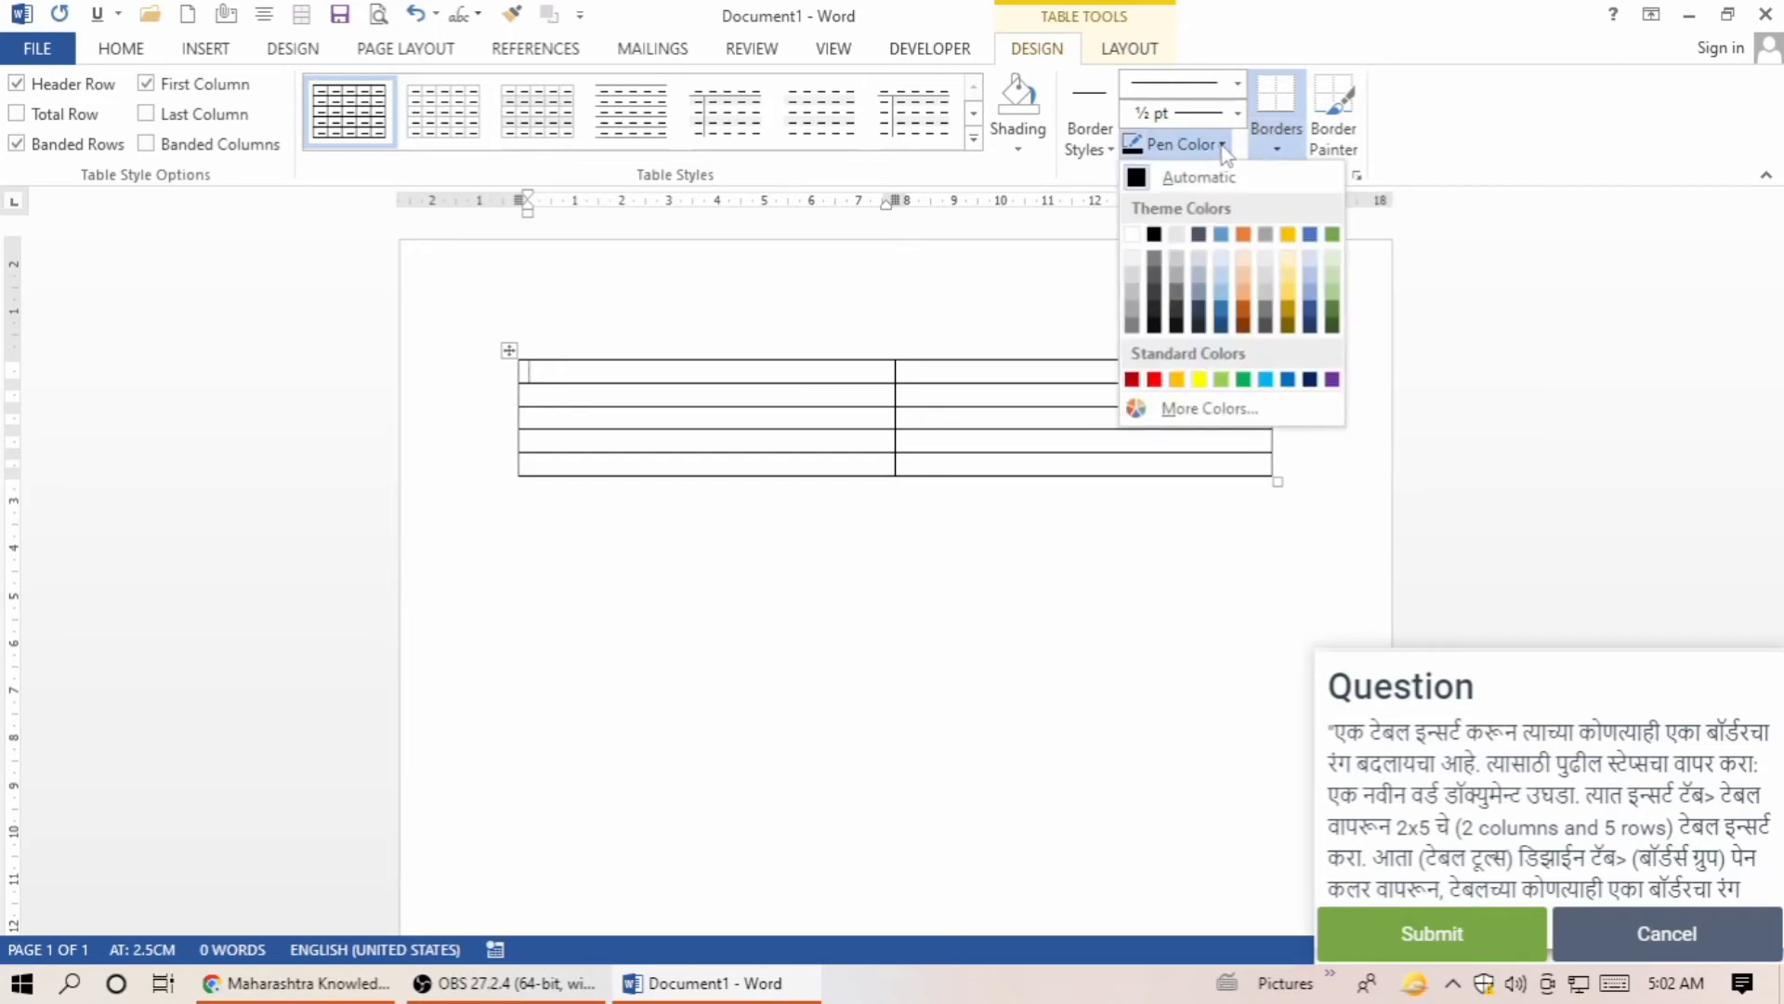
click(1219, 277)
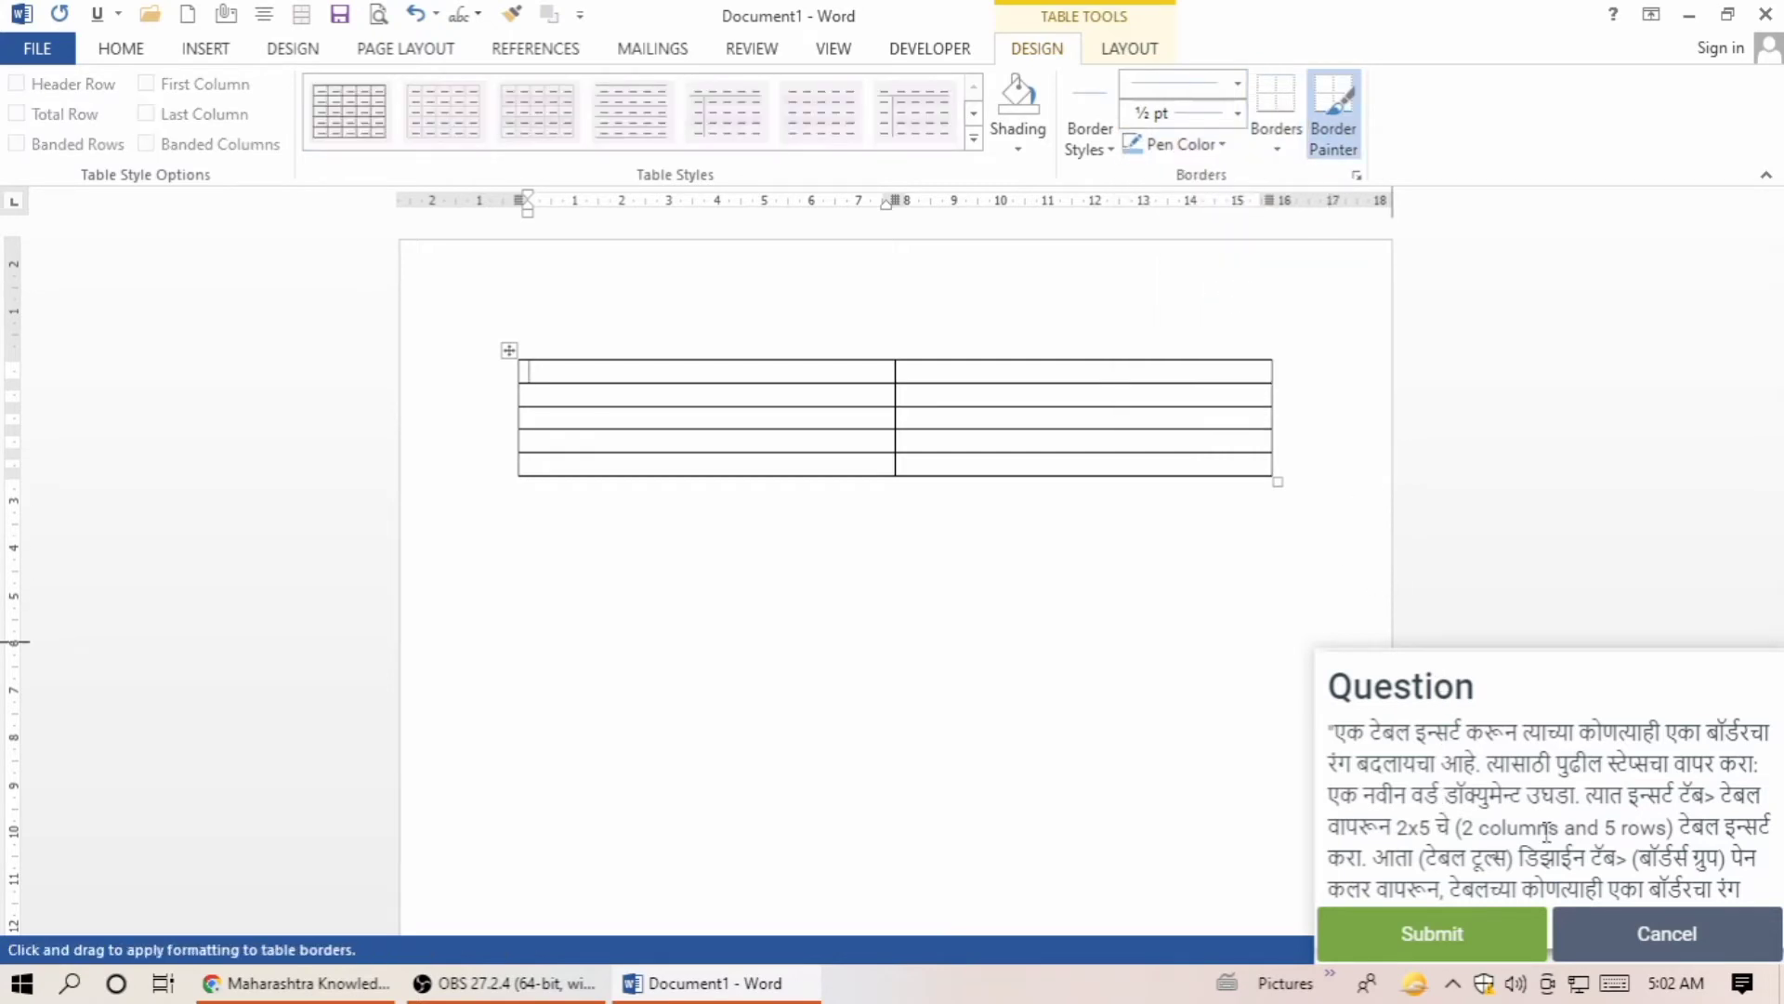
Copy the visible part of the question text and paste it below the table.
drag(1745, 883, 1330, 734)
key(ctrl+c)
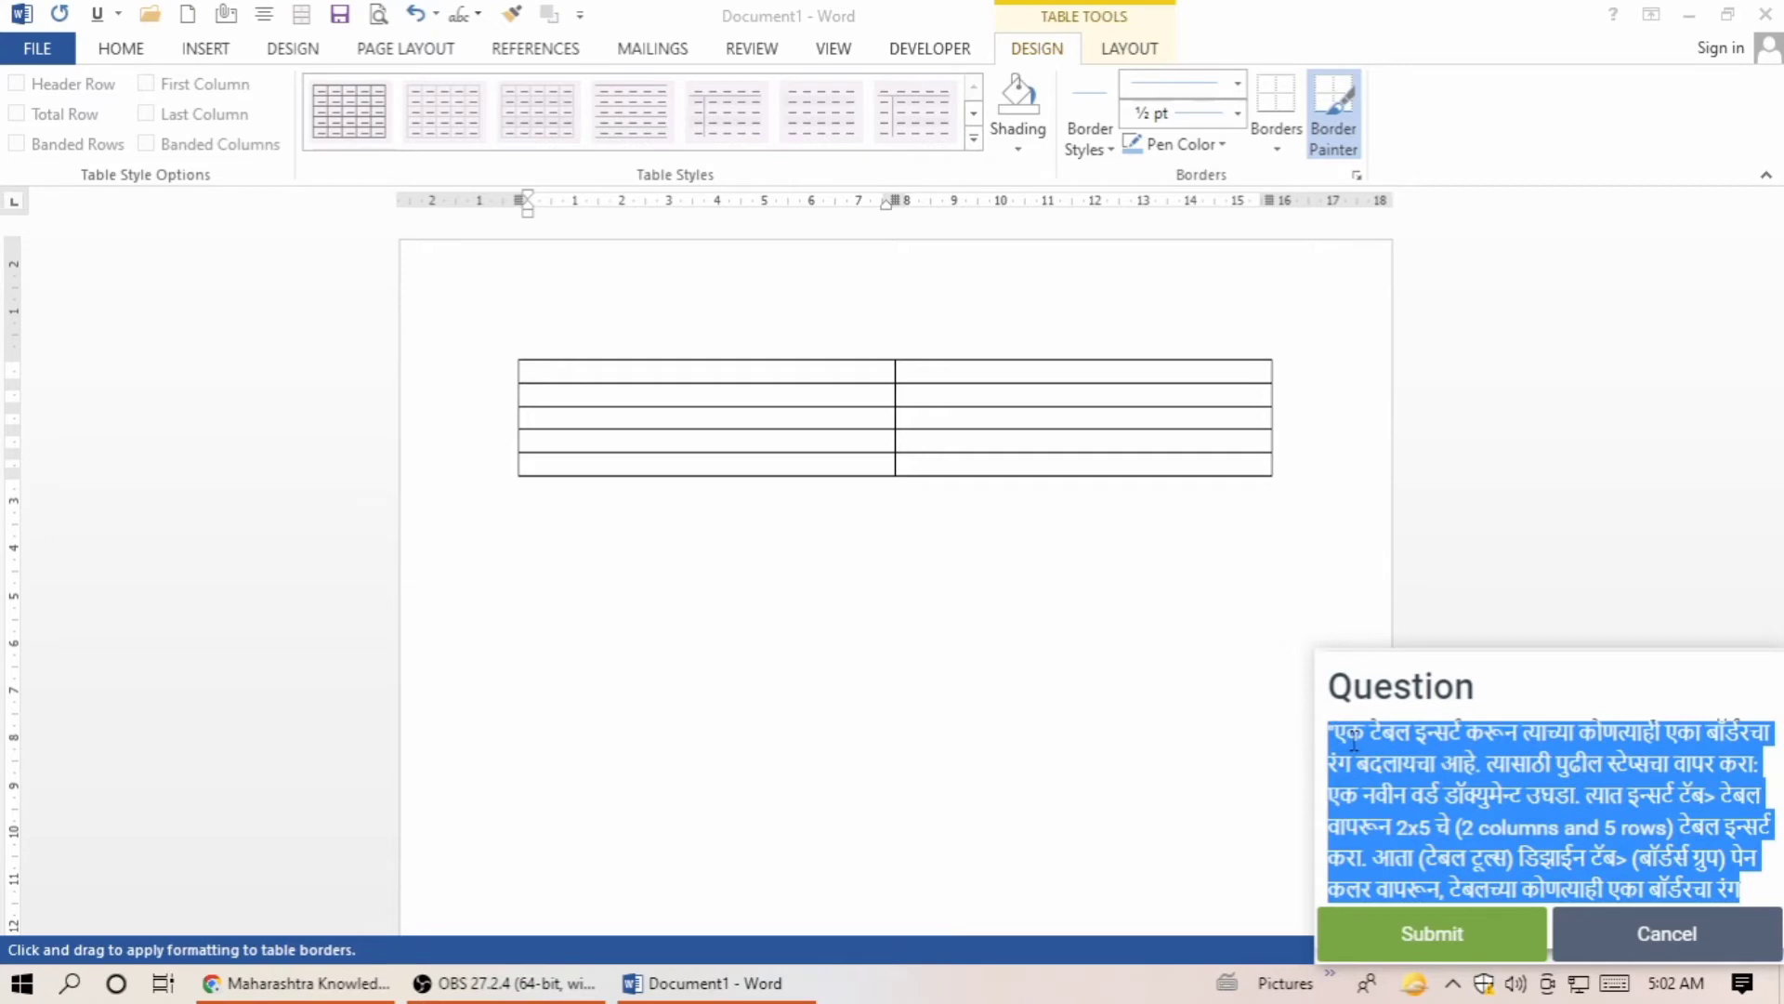
click(911, 520)
click(547, 323)
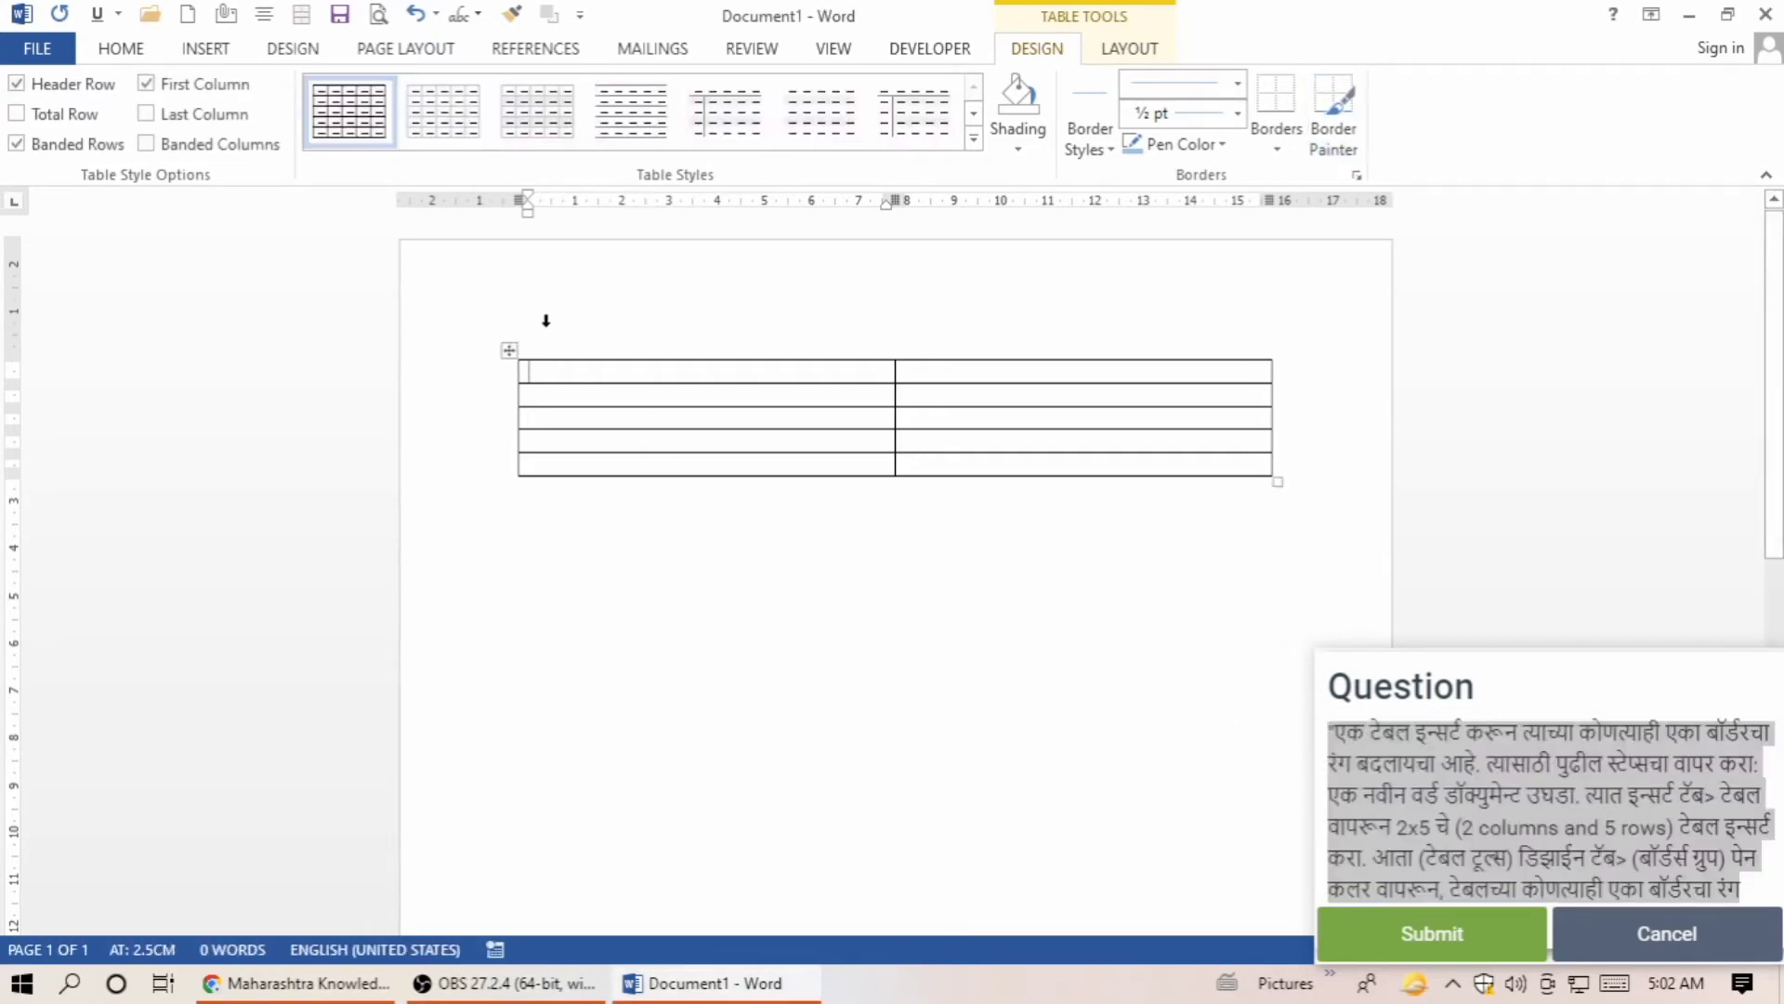
click(546, 324)
click(558, 559)
key(ctrl+v)
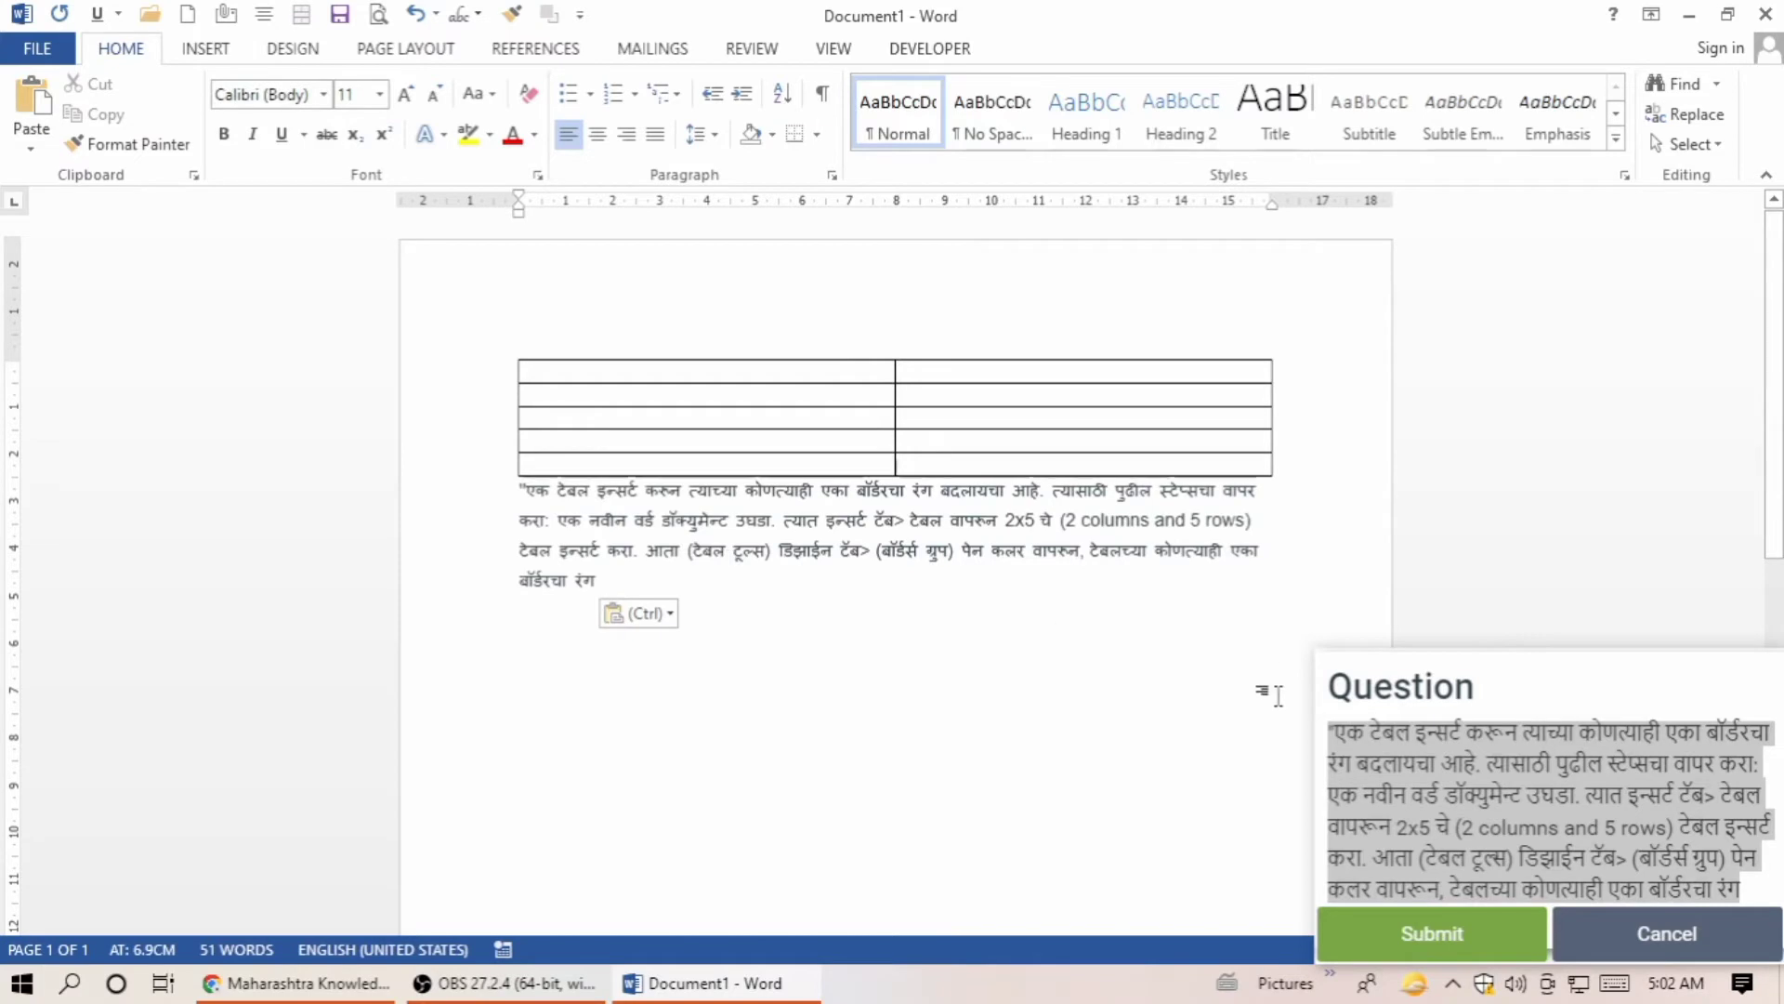
Copy the entire contents of the question window and paste them over the question text below the table.
key(ctrl+a)
click(1759, 901)
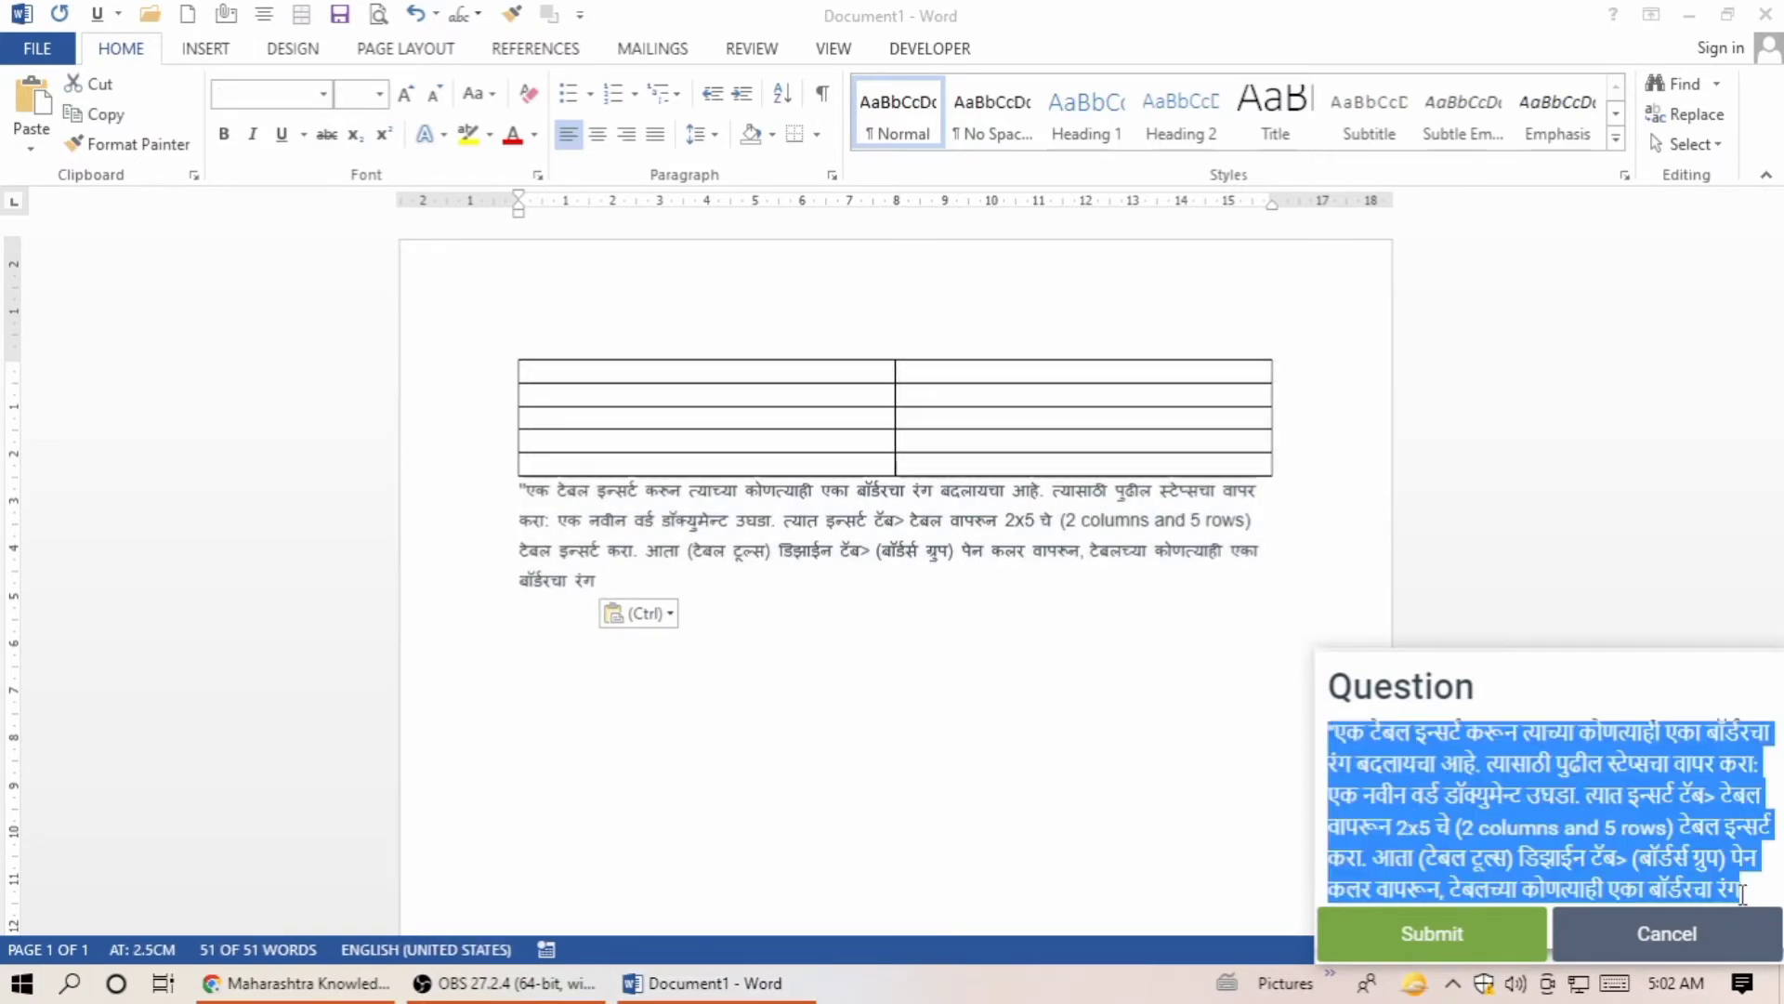
key(ctrl+a)
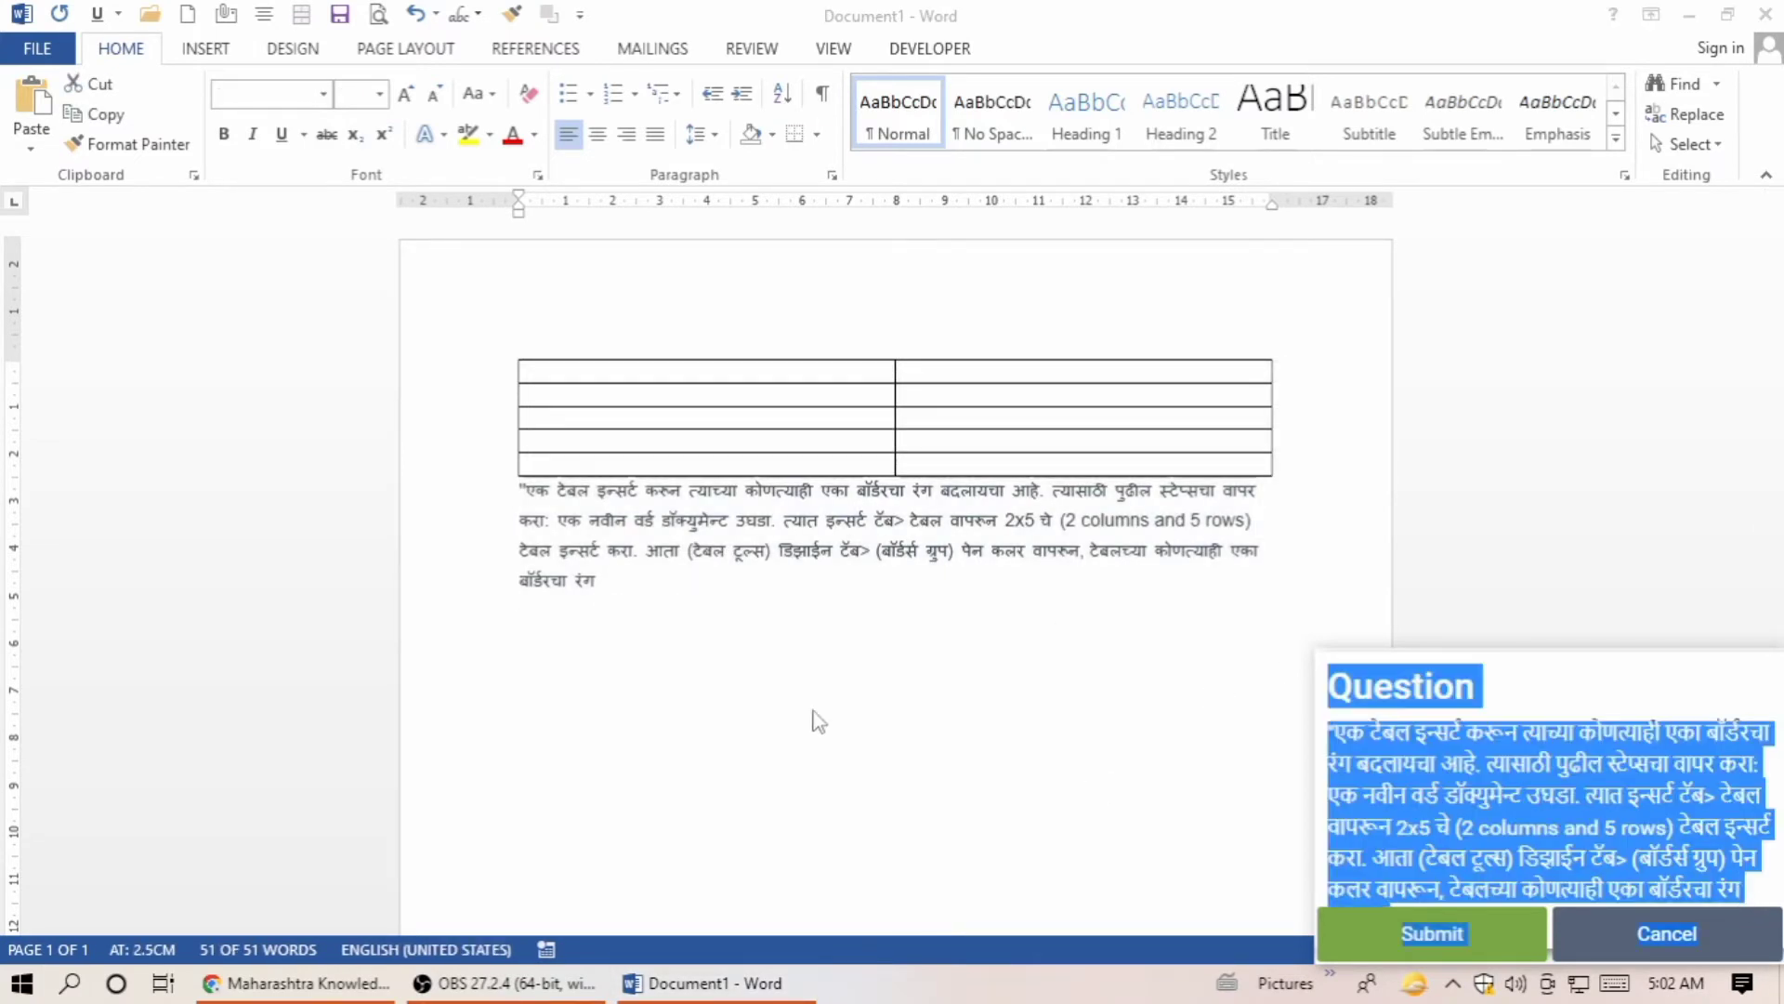
drag(622, 587, 510, 498)
key(ctrl+v)
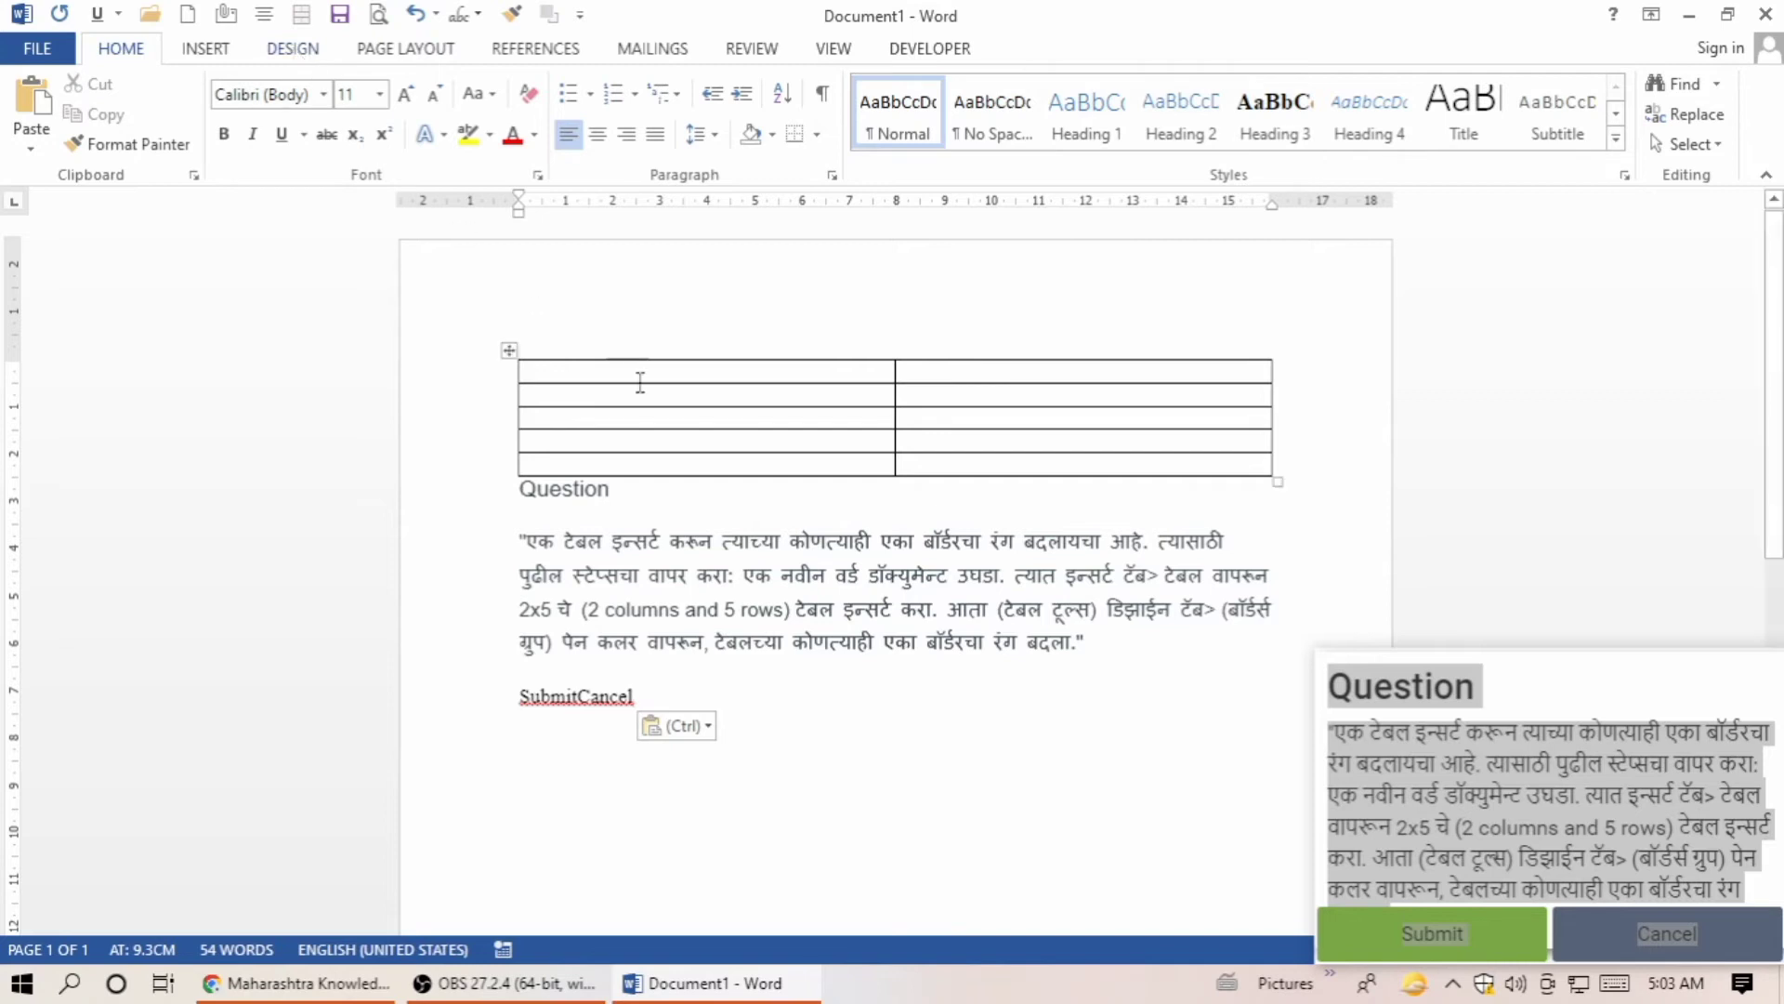
Set the border pen colour to green and paint the table's middle vertical border and the first column's top border.
click(769, 390)
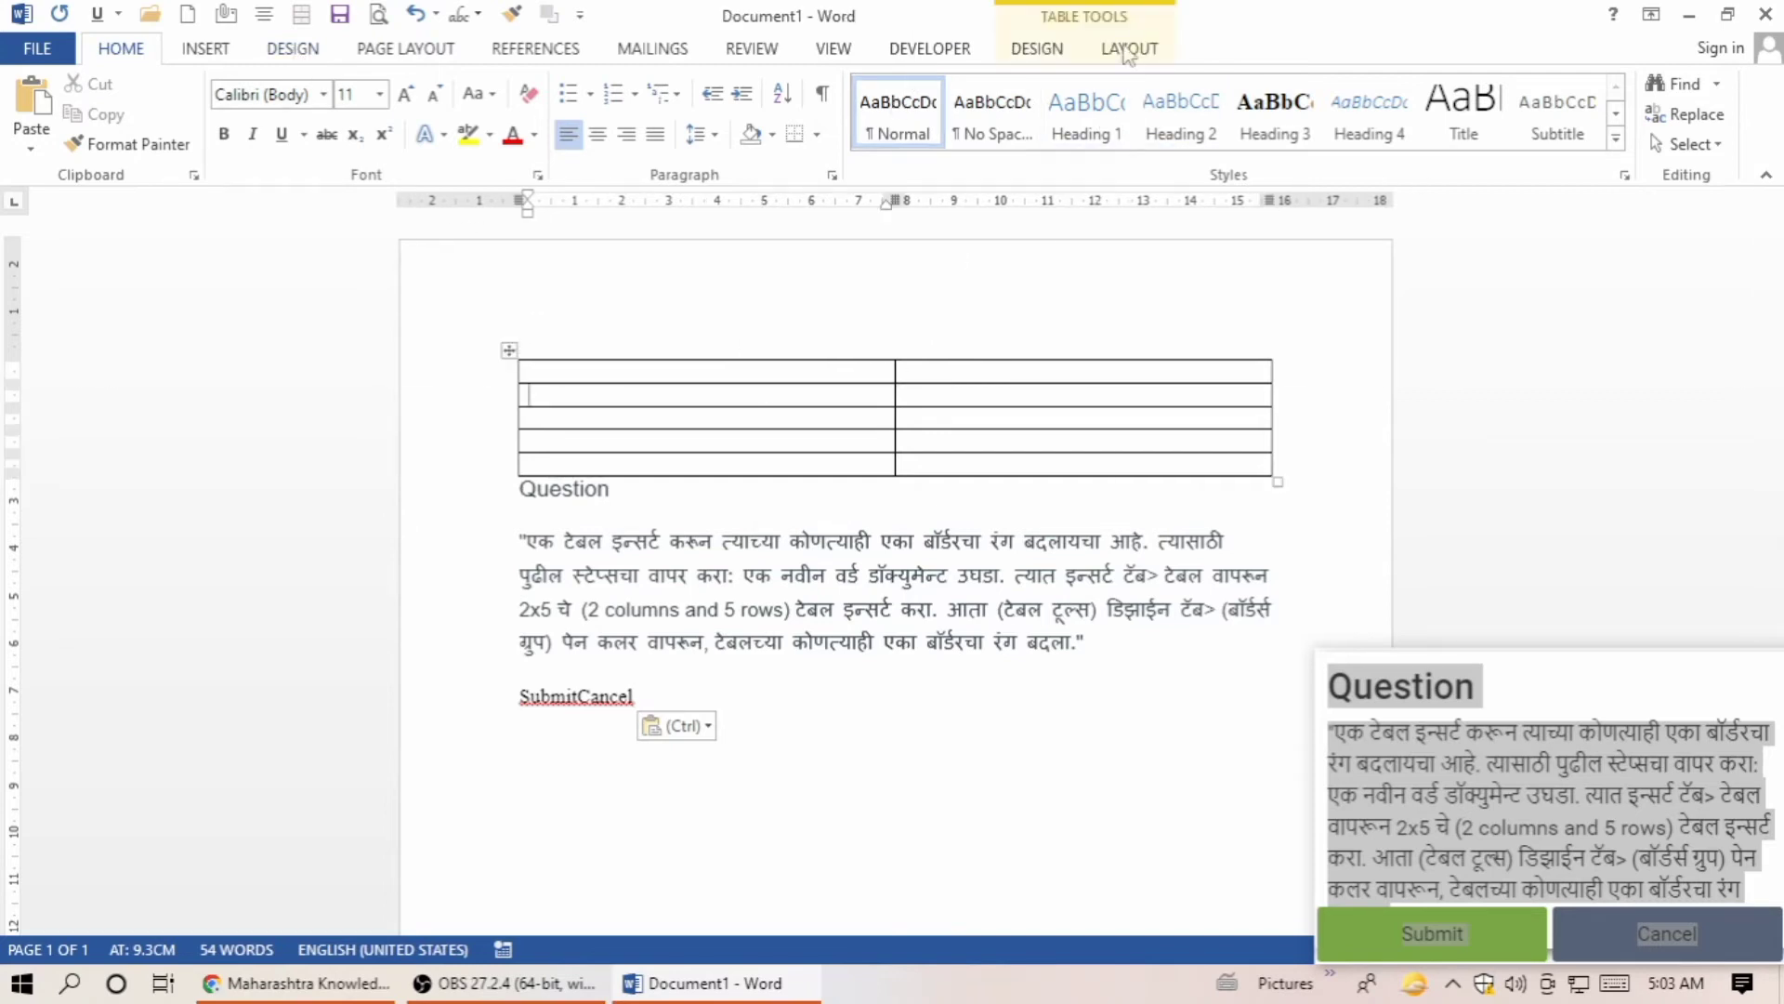
click(1059, 51)
click(1182, 144)
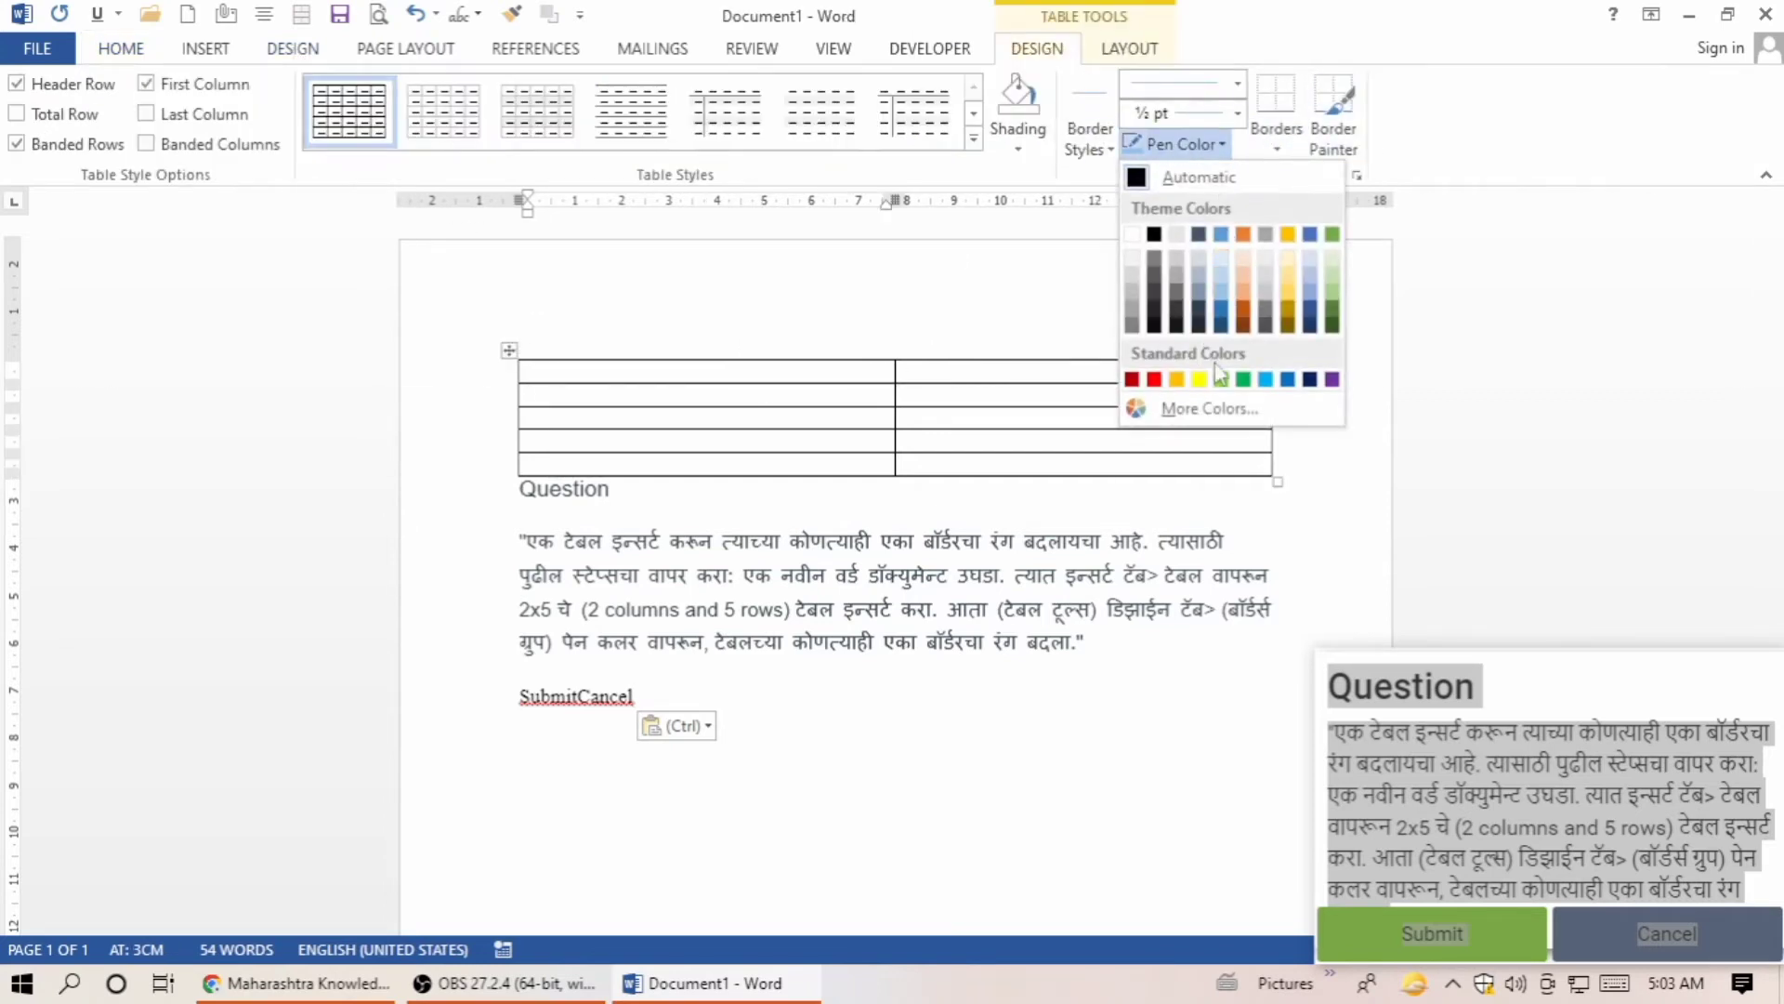
click(1243, 379)
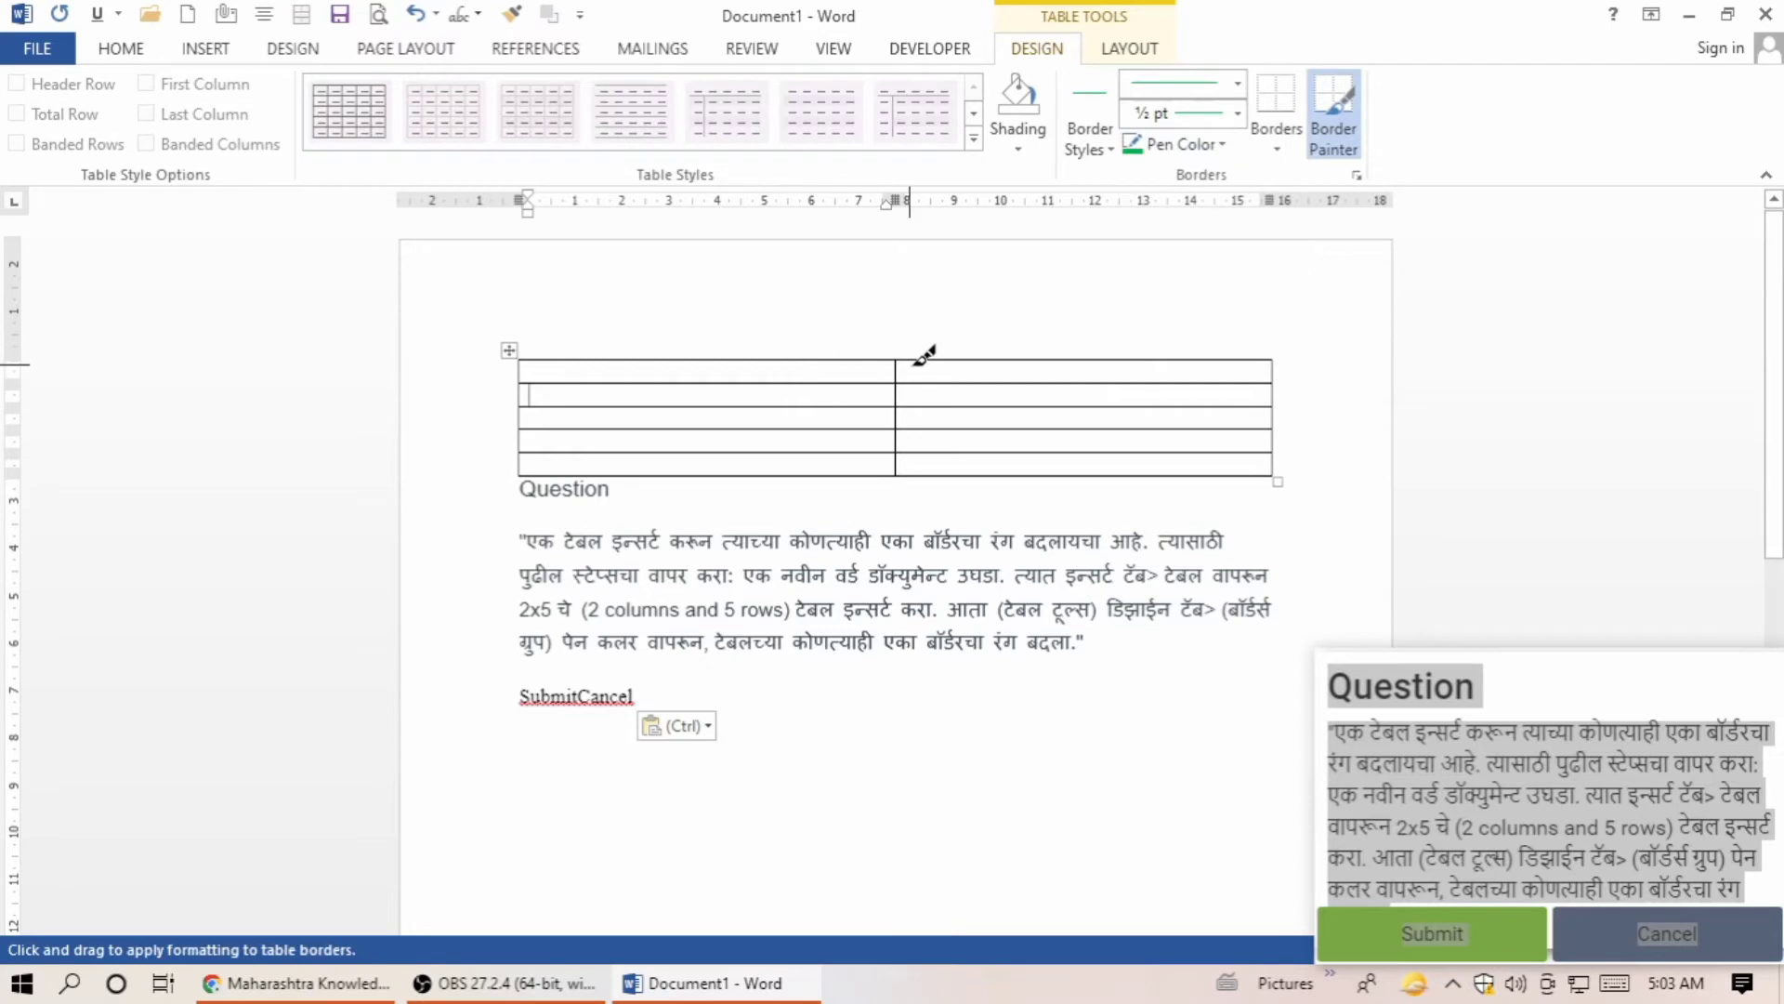
click(897, 452)
click(864, 358)
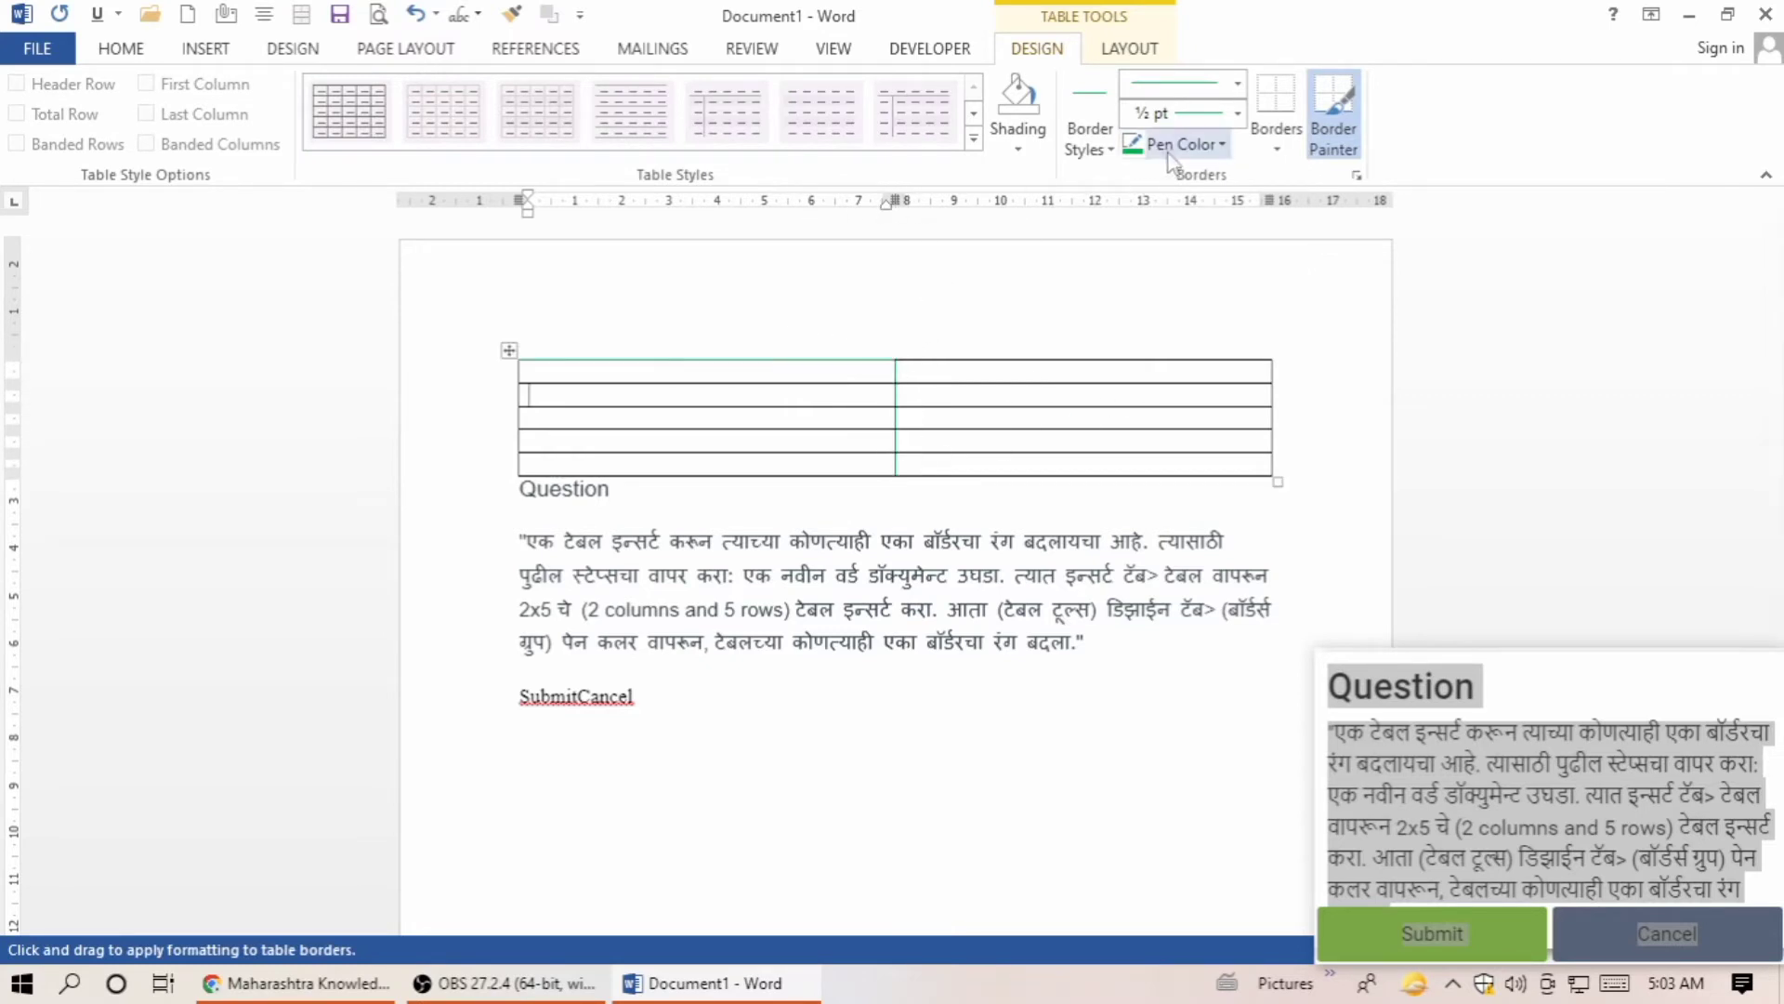
Paint the table's top border with a 6 pt green pen and submit the answer to question 5.
click(1238, 114)
click(1201, 420)
drag(991, 365, 1178, 362)
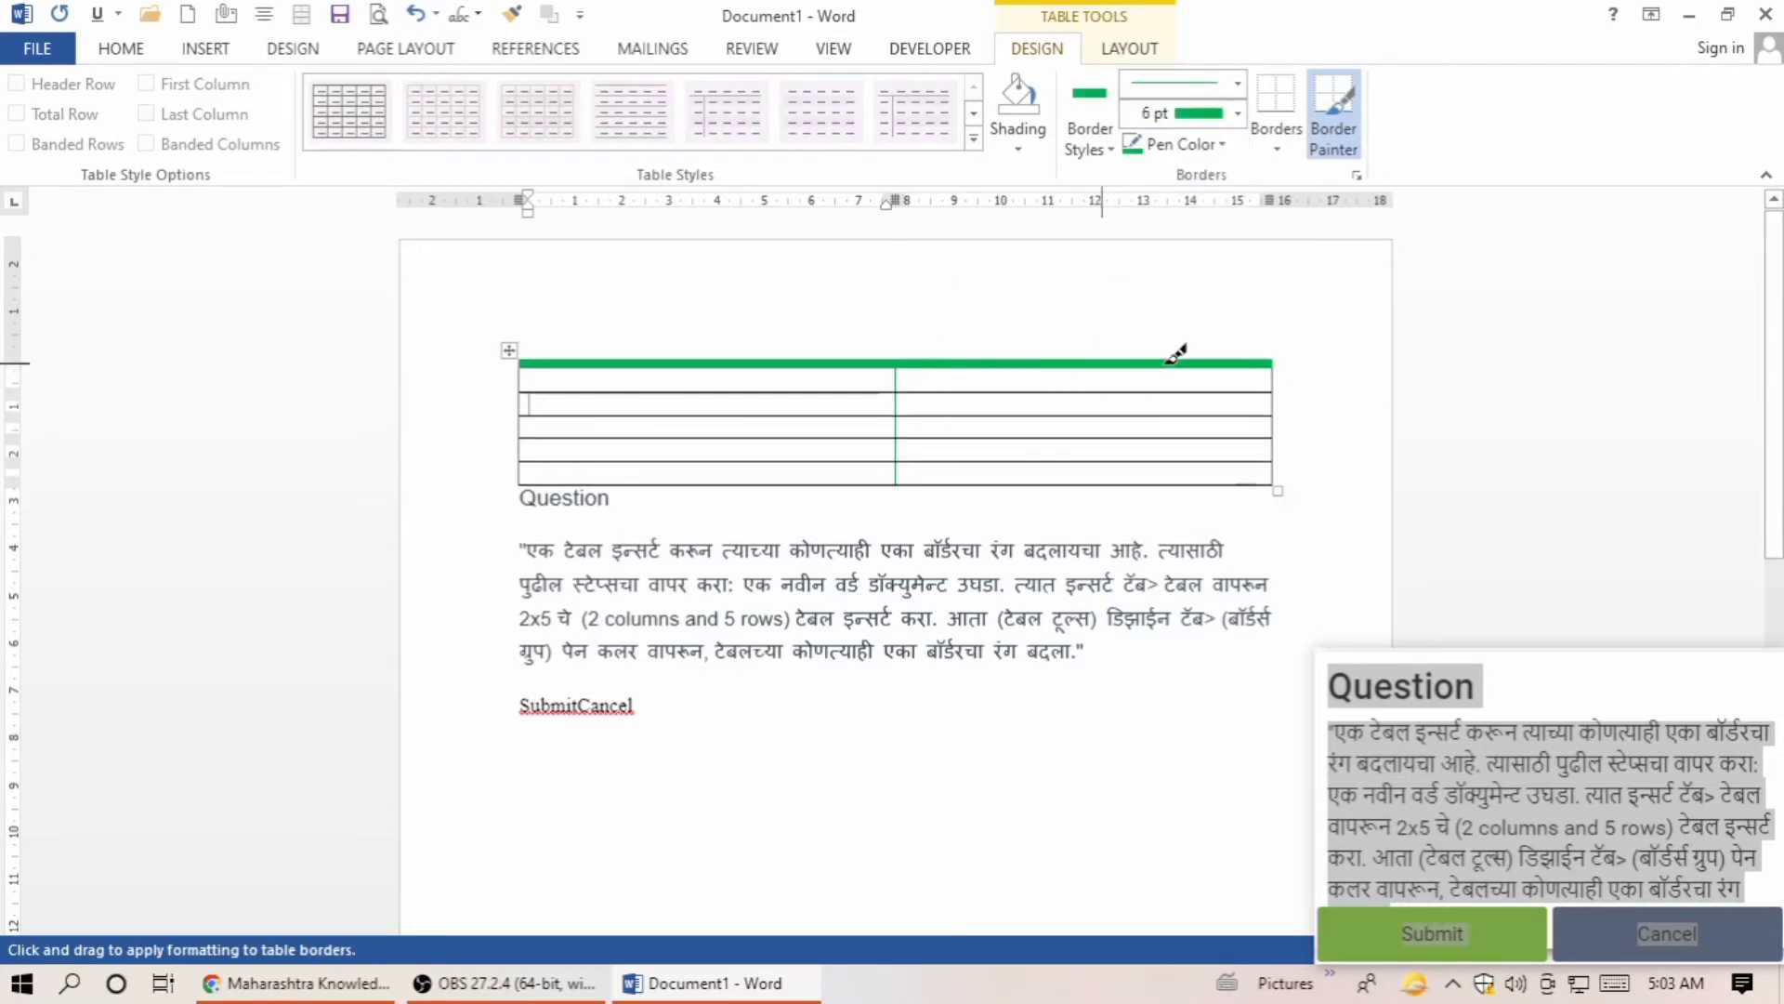
click(1416, 935)
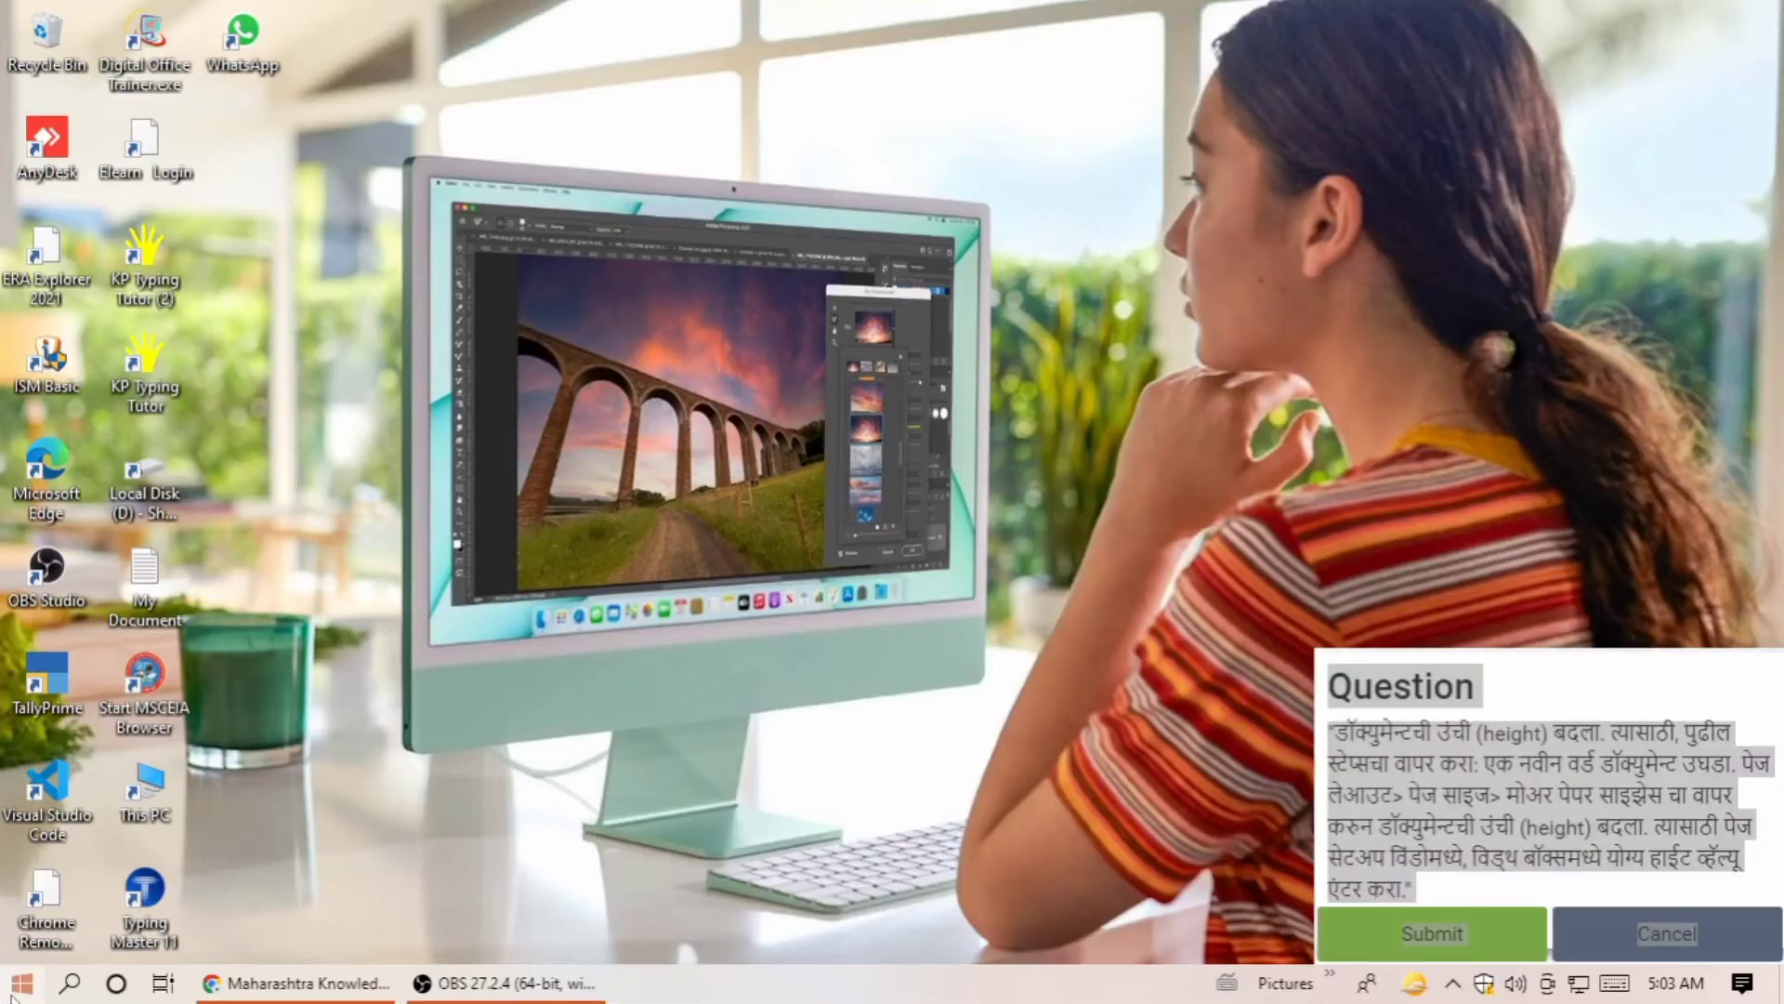
Create a blank document in Word 2013 for the page height question.
click(20, 983)
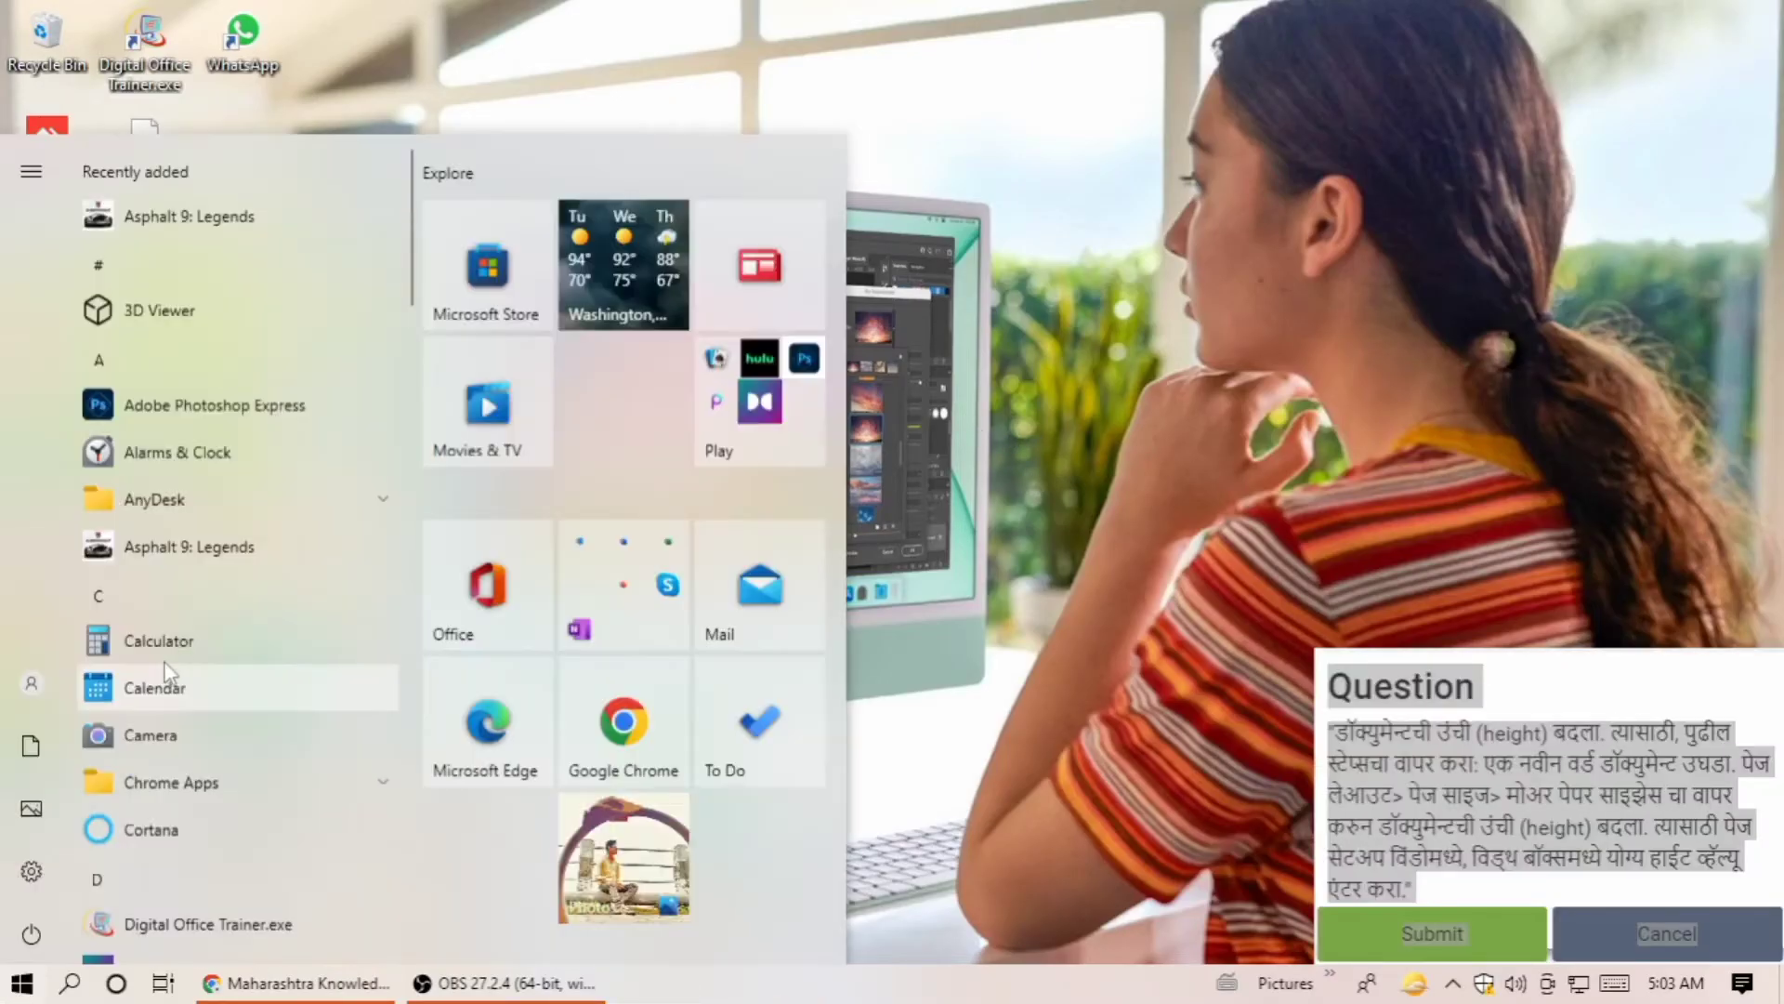
scroll(209, 632, down, 10)
click(208, 621)
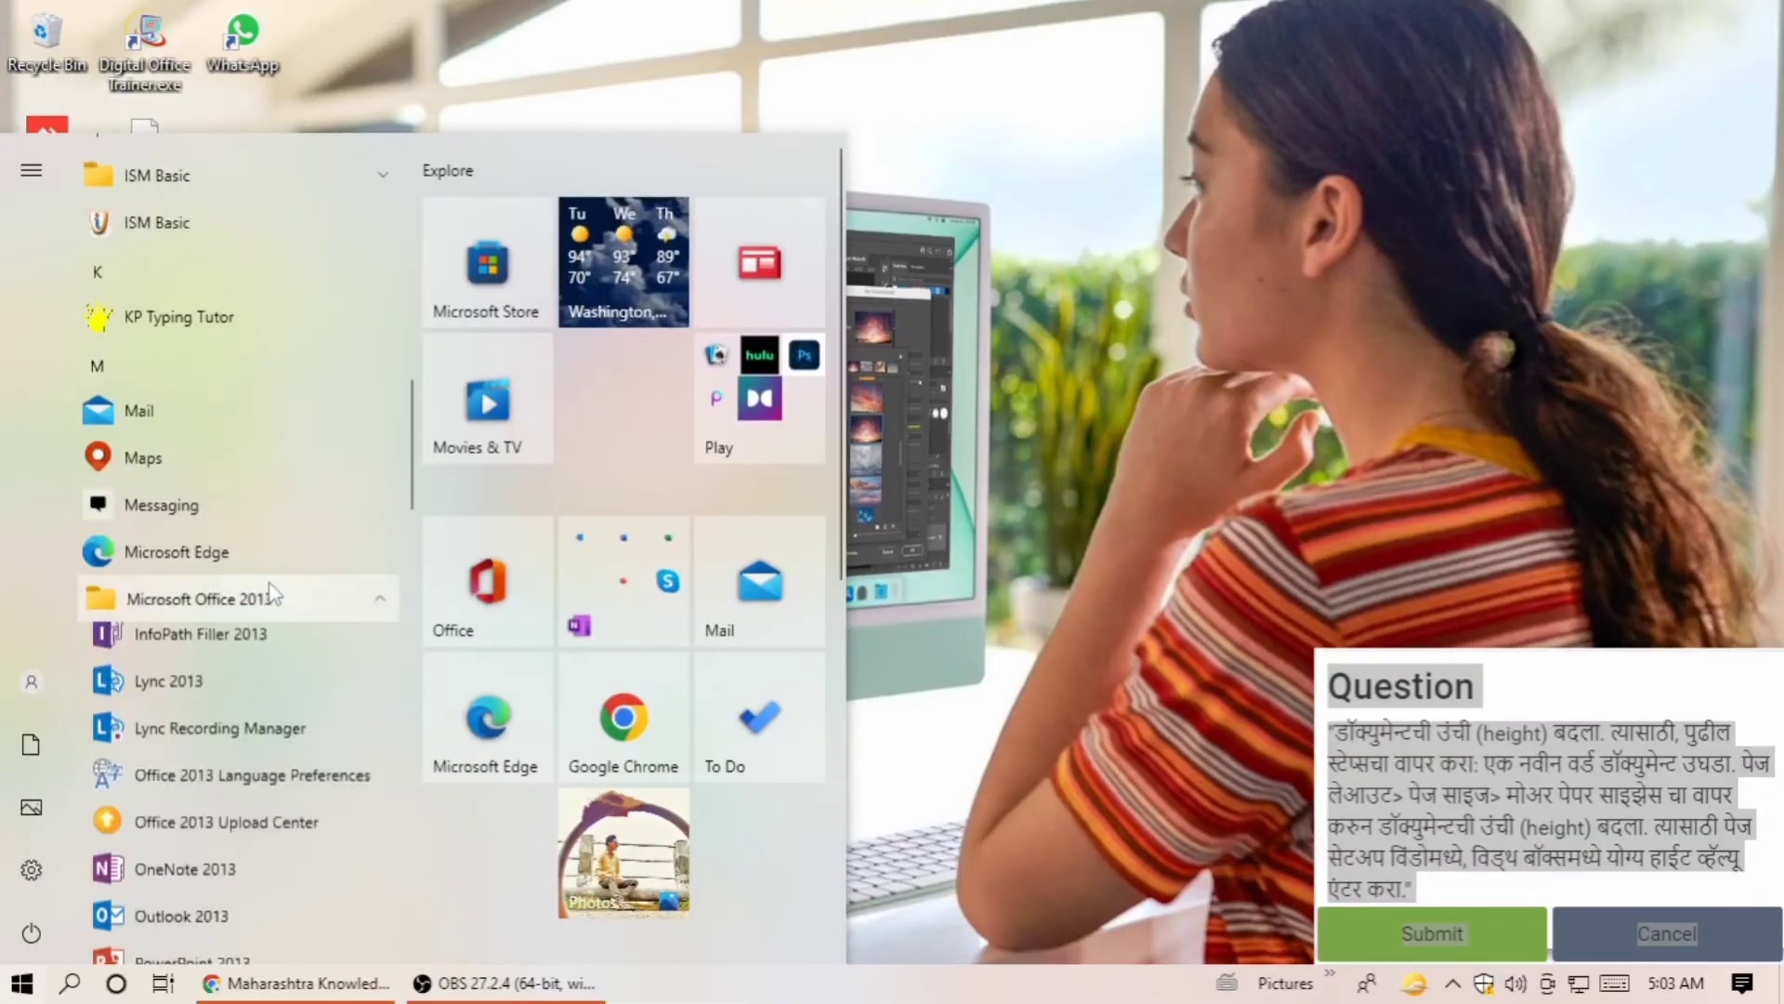
scroll(270, 580, down, 8)
click(233, 493)
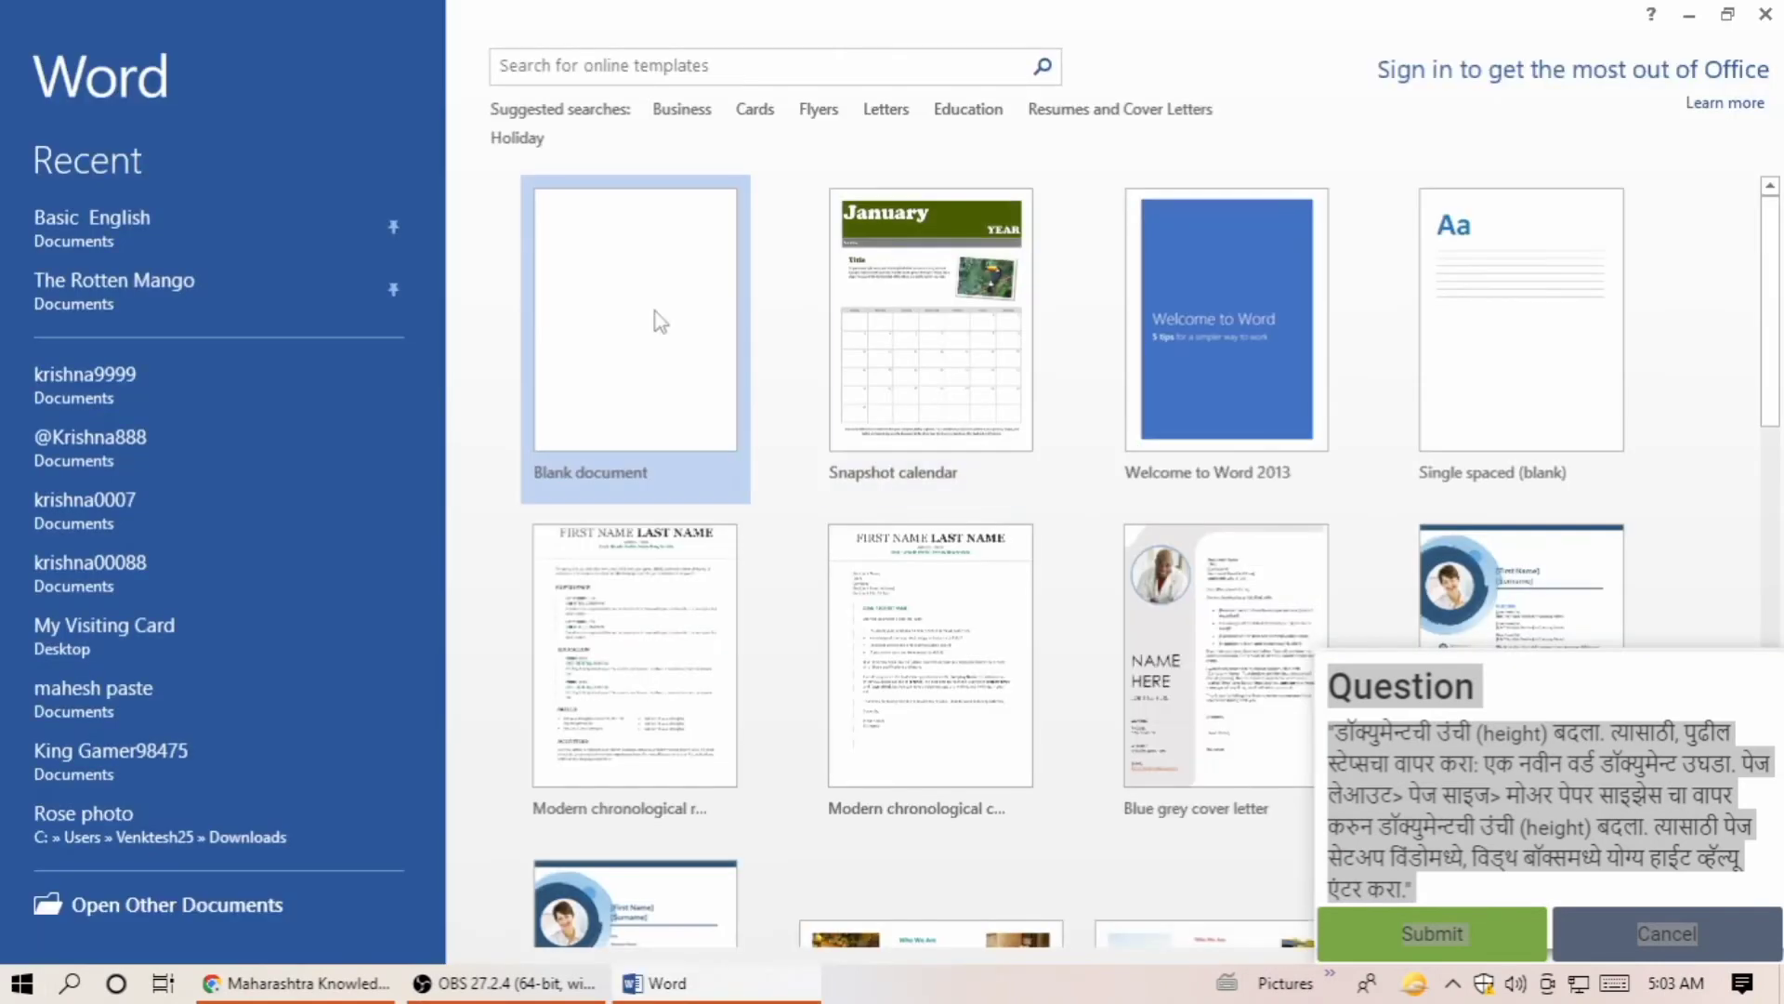
click(655, 317)
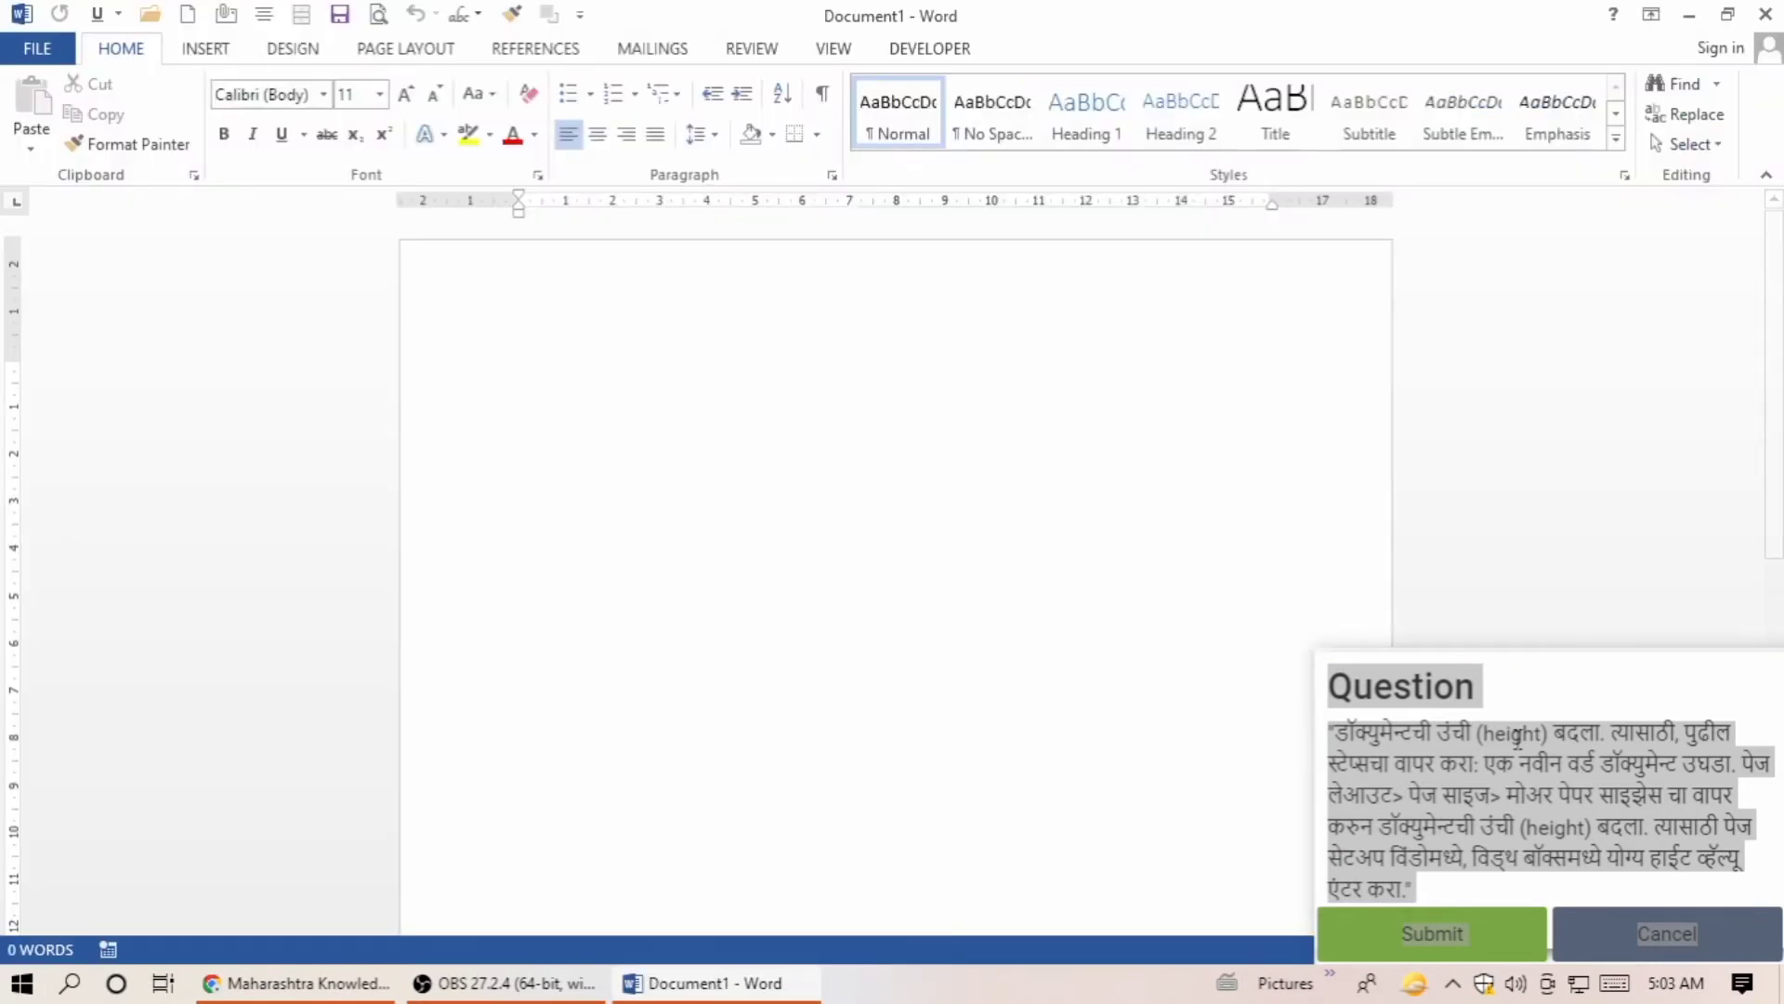
Set a custom paper size of 25 cm width and 30 cm height for the document and submit the answer to question 6.
click(418, 49)
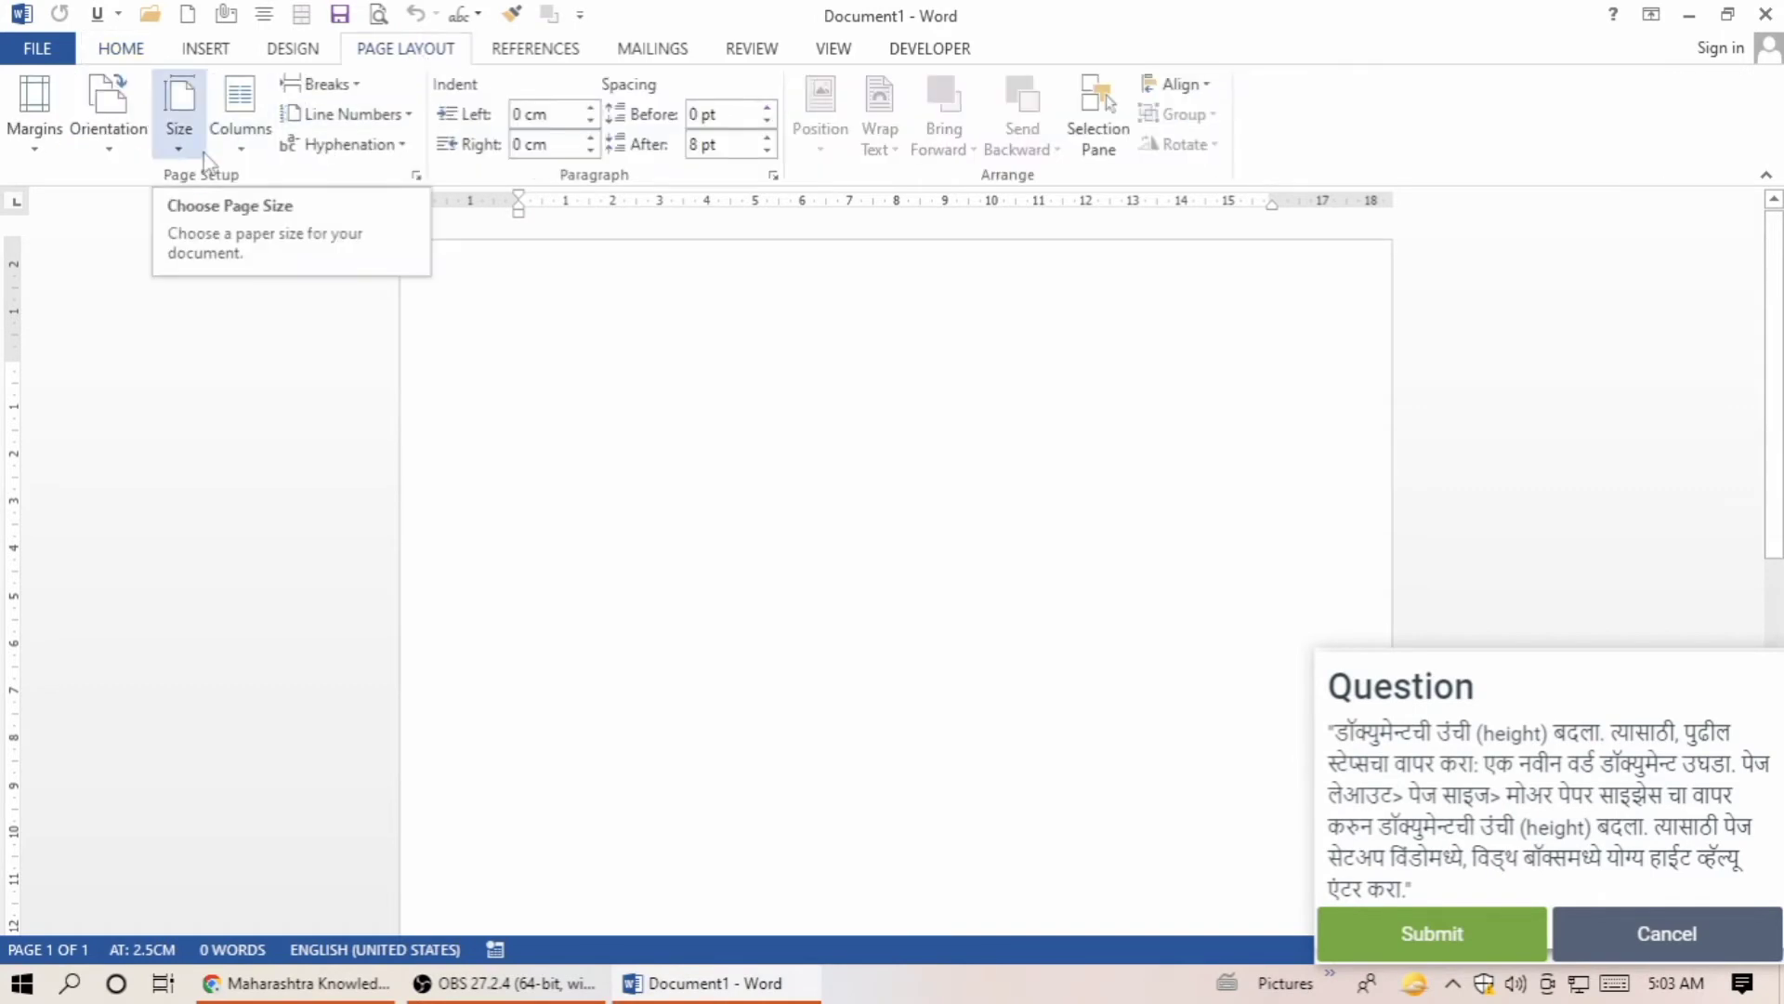
click(180, 120)
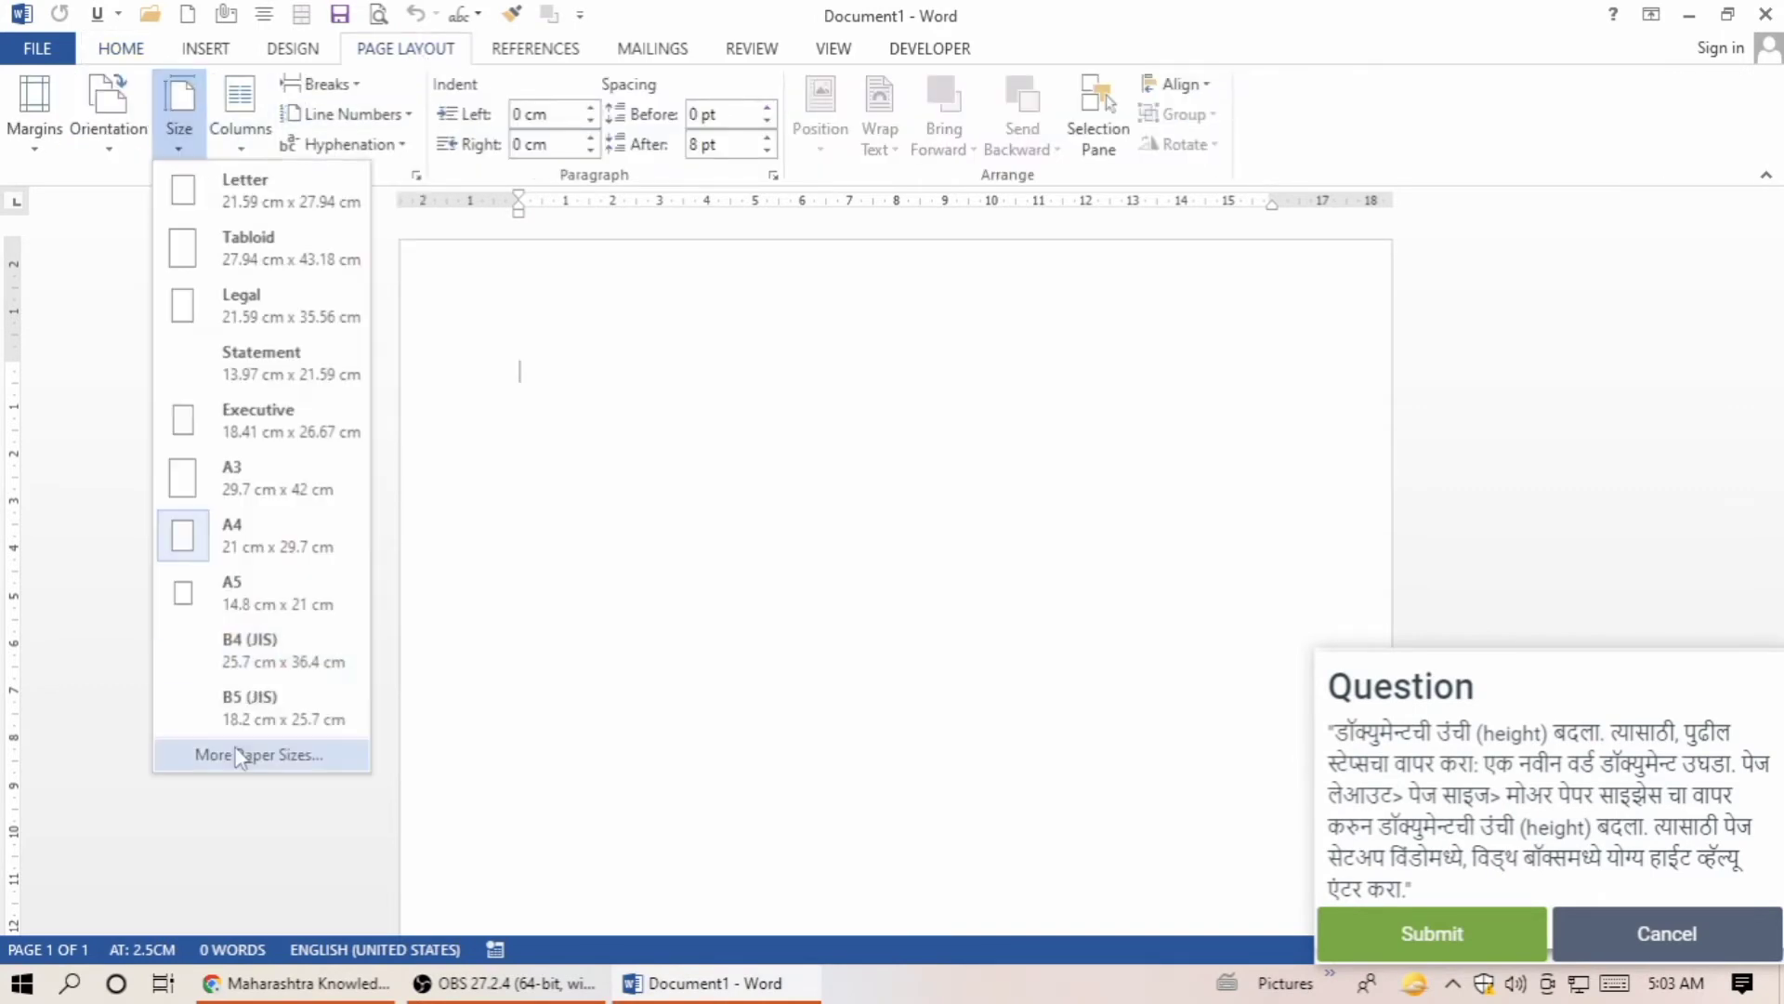
click(237, 751)
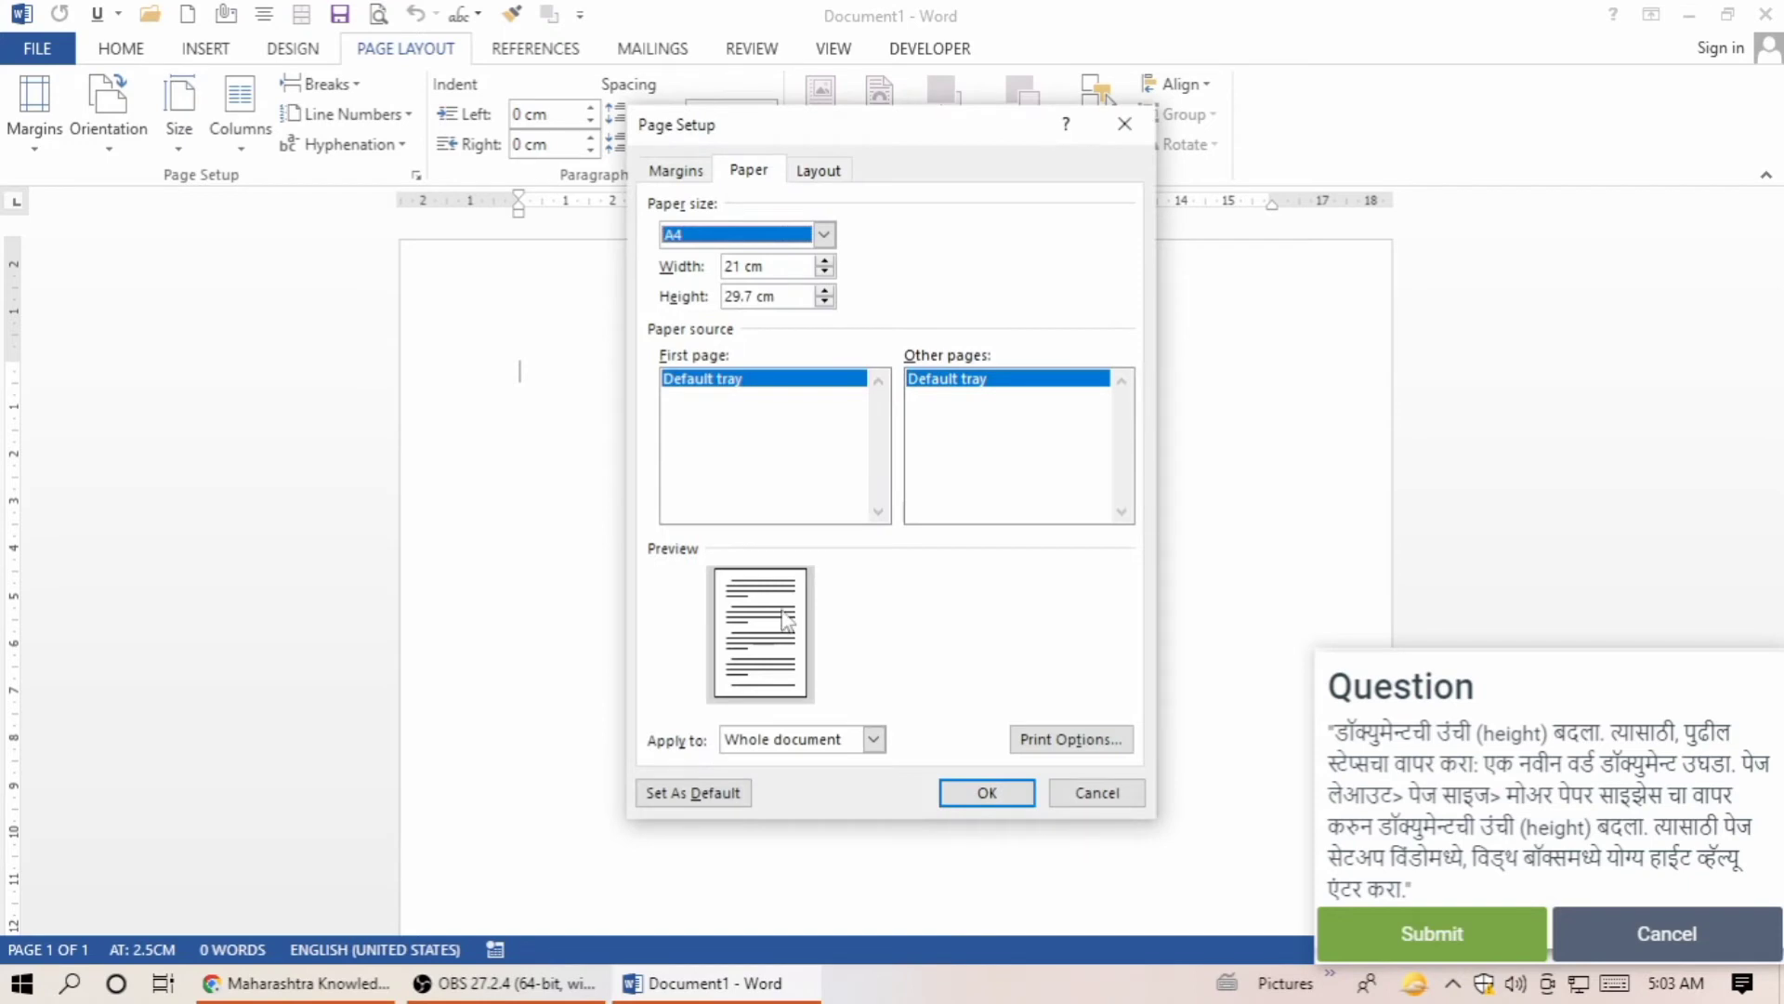
click(768, 269)
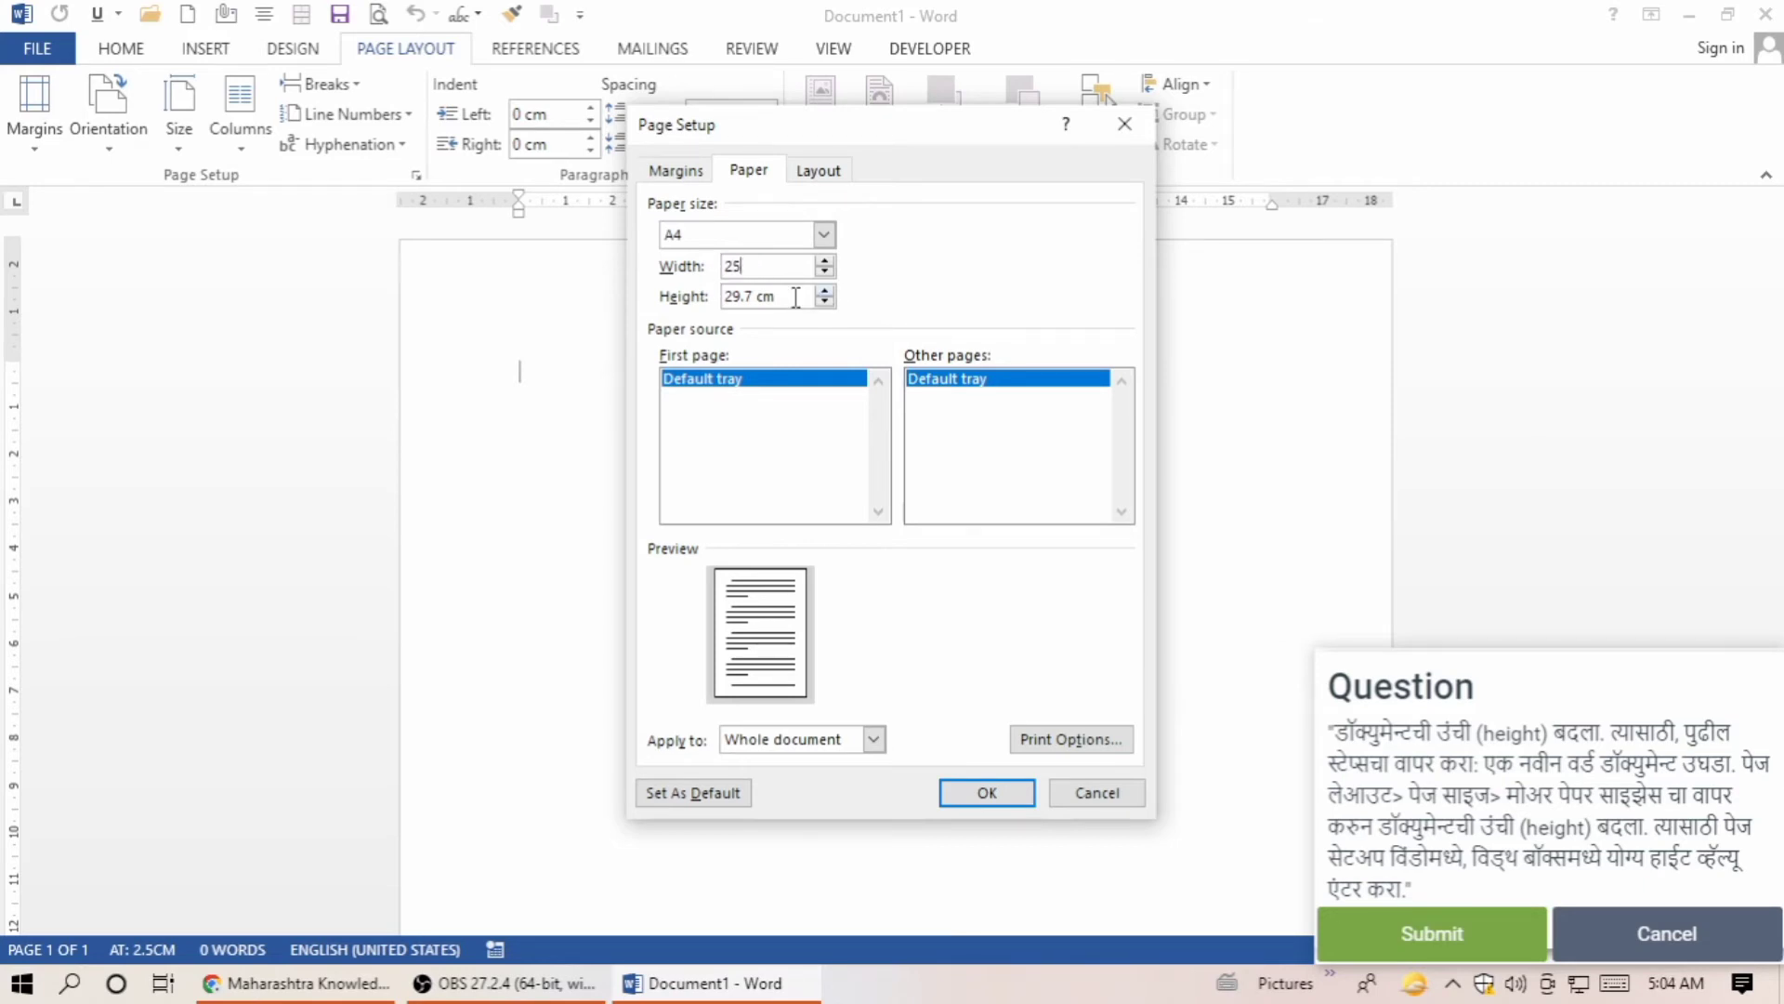
key(Tab)
text(30)
key(Return)
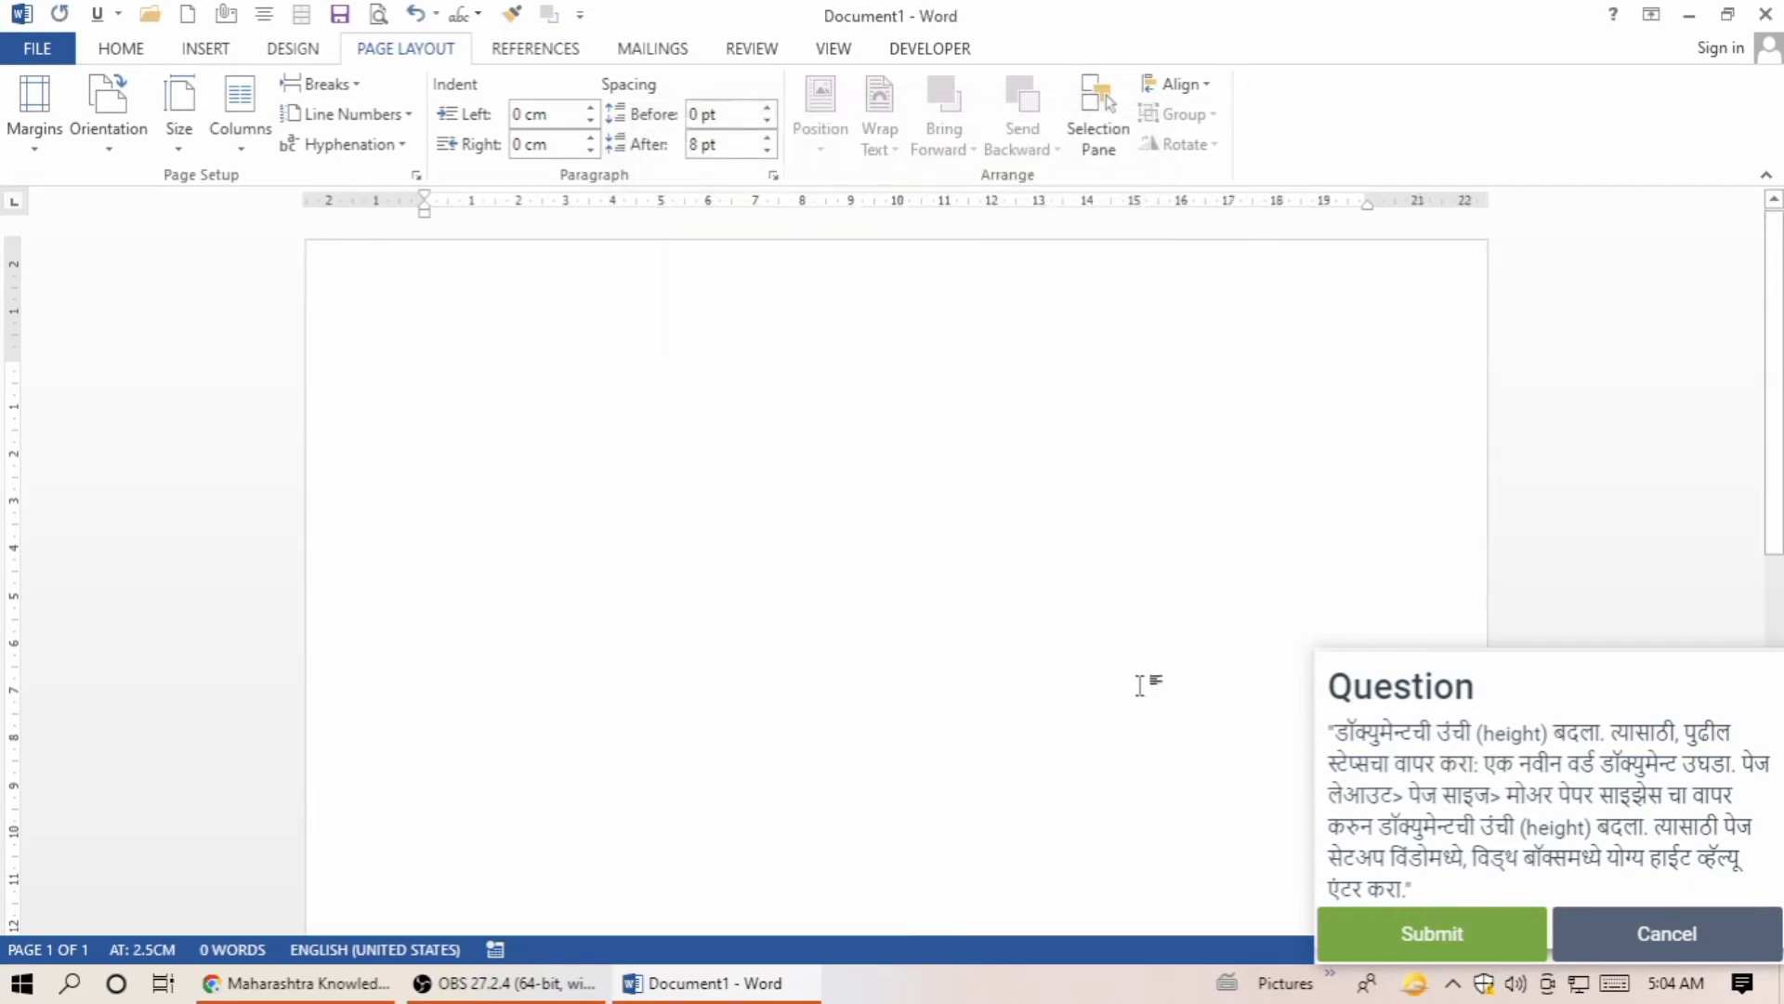
click(1422, 931)
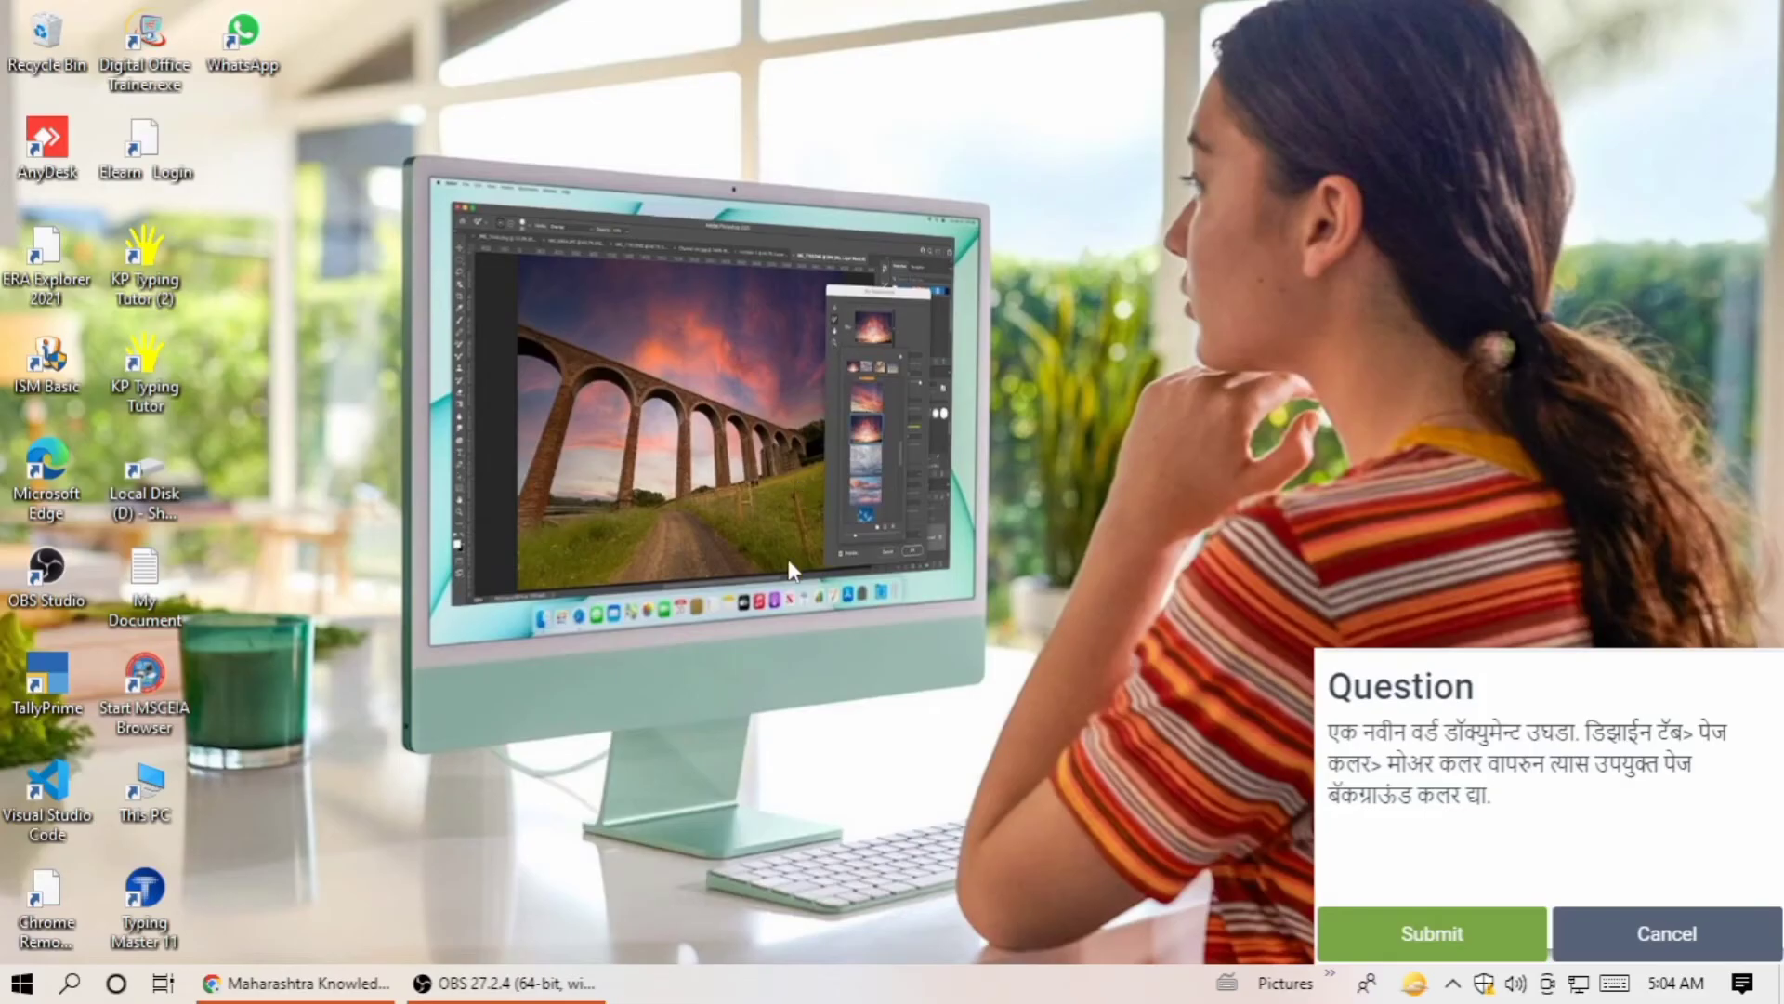
Create a blank document in Word 2013 for the page background colour question.
click(22, 982)
scroll(176, 632, down, 5)
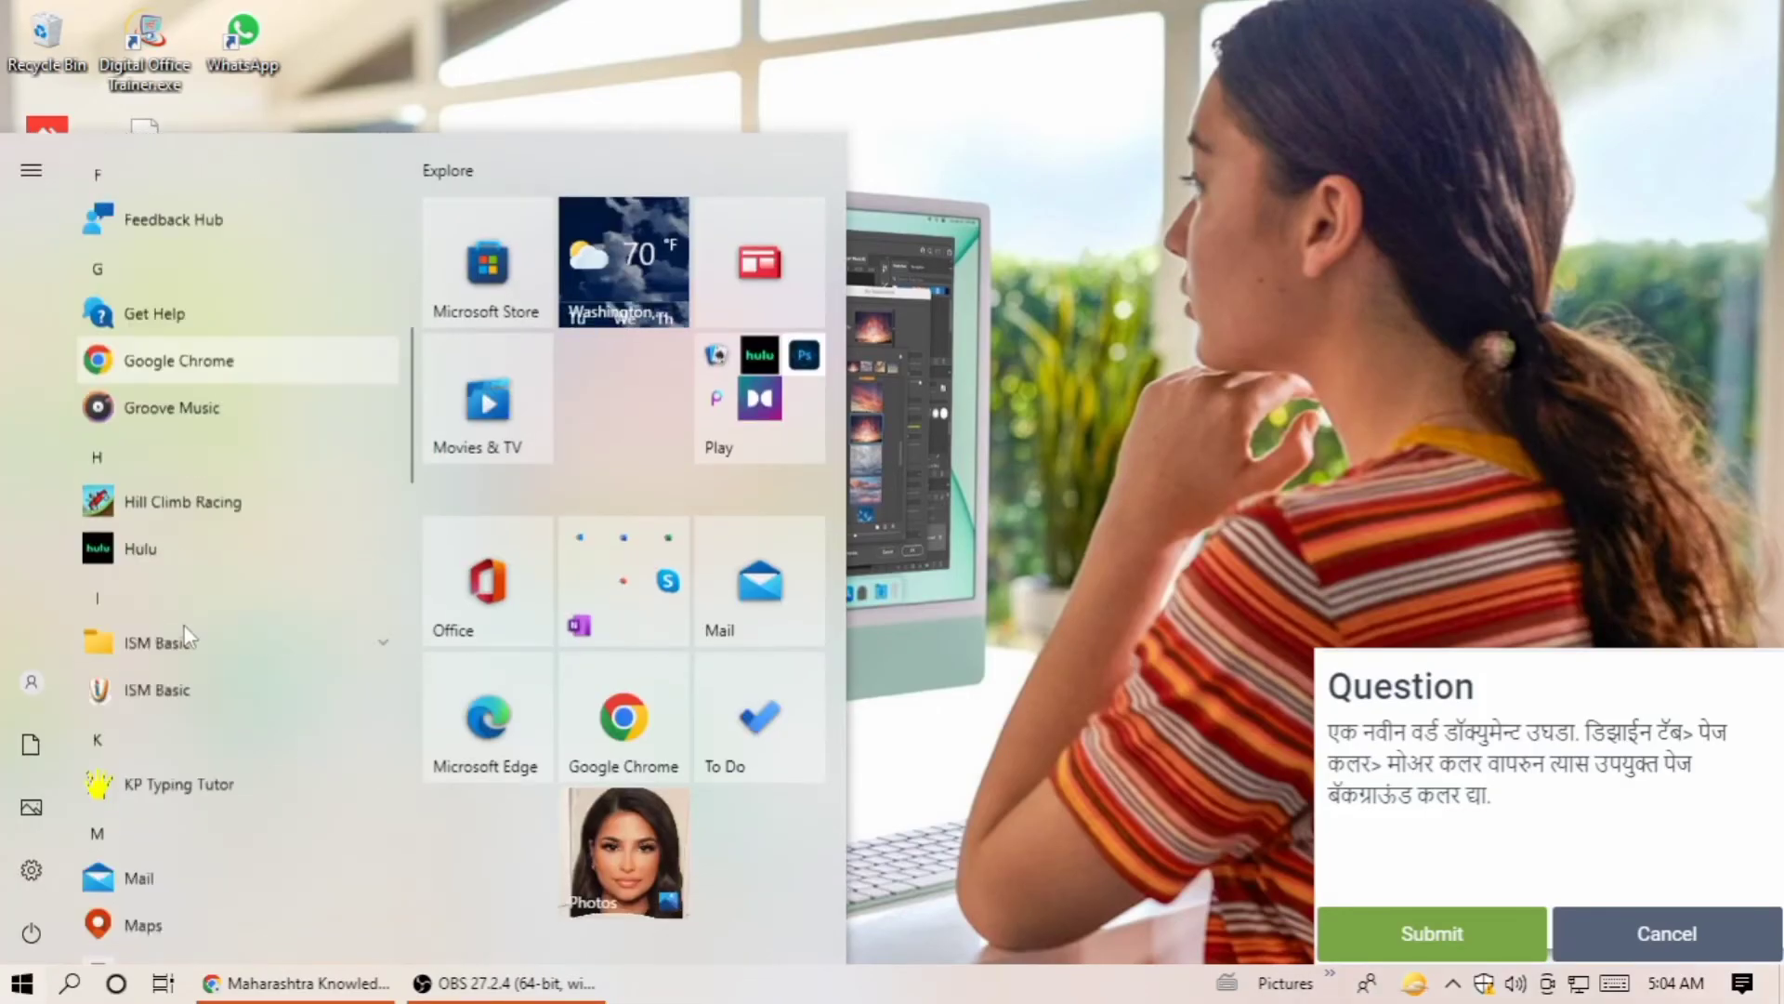
scroll(186, 636, down, 5)
click(269, 358)
scroll(268, 368, down, 5)
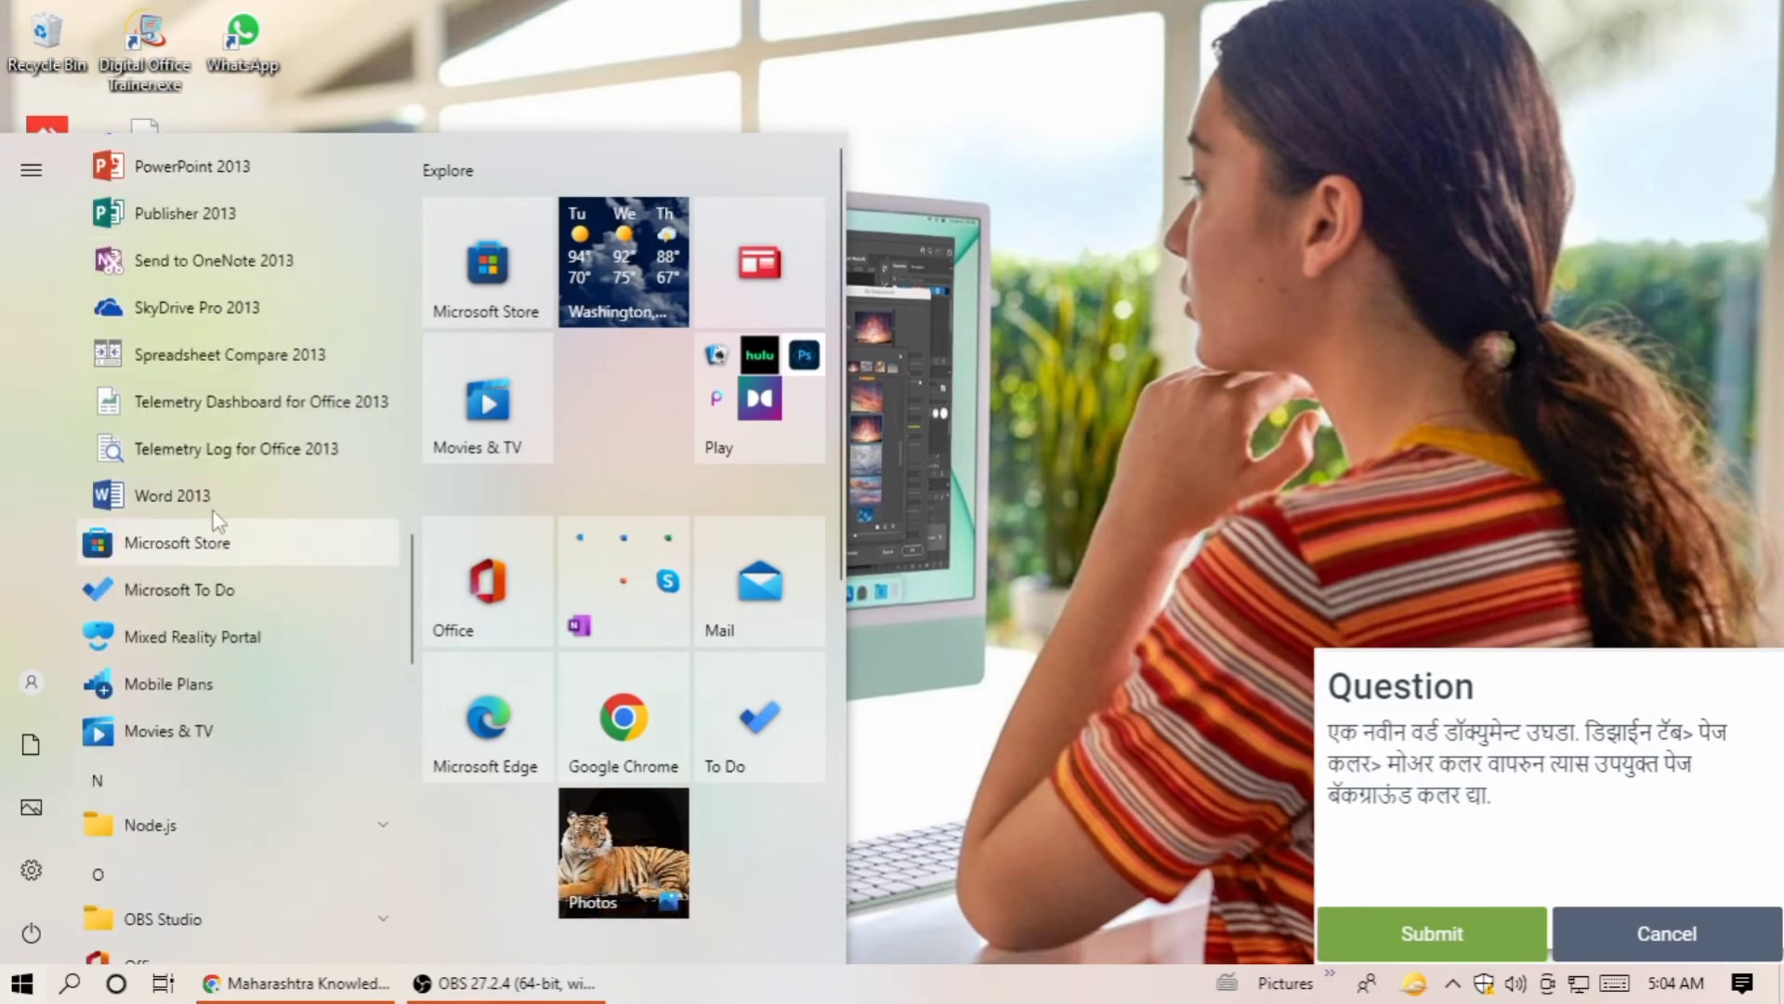
click(214, 510)
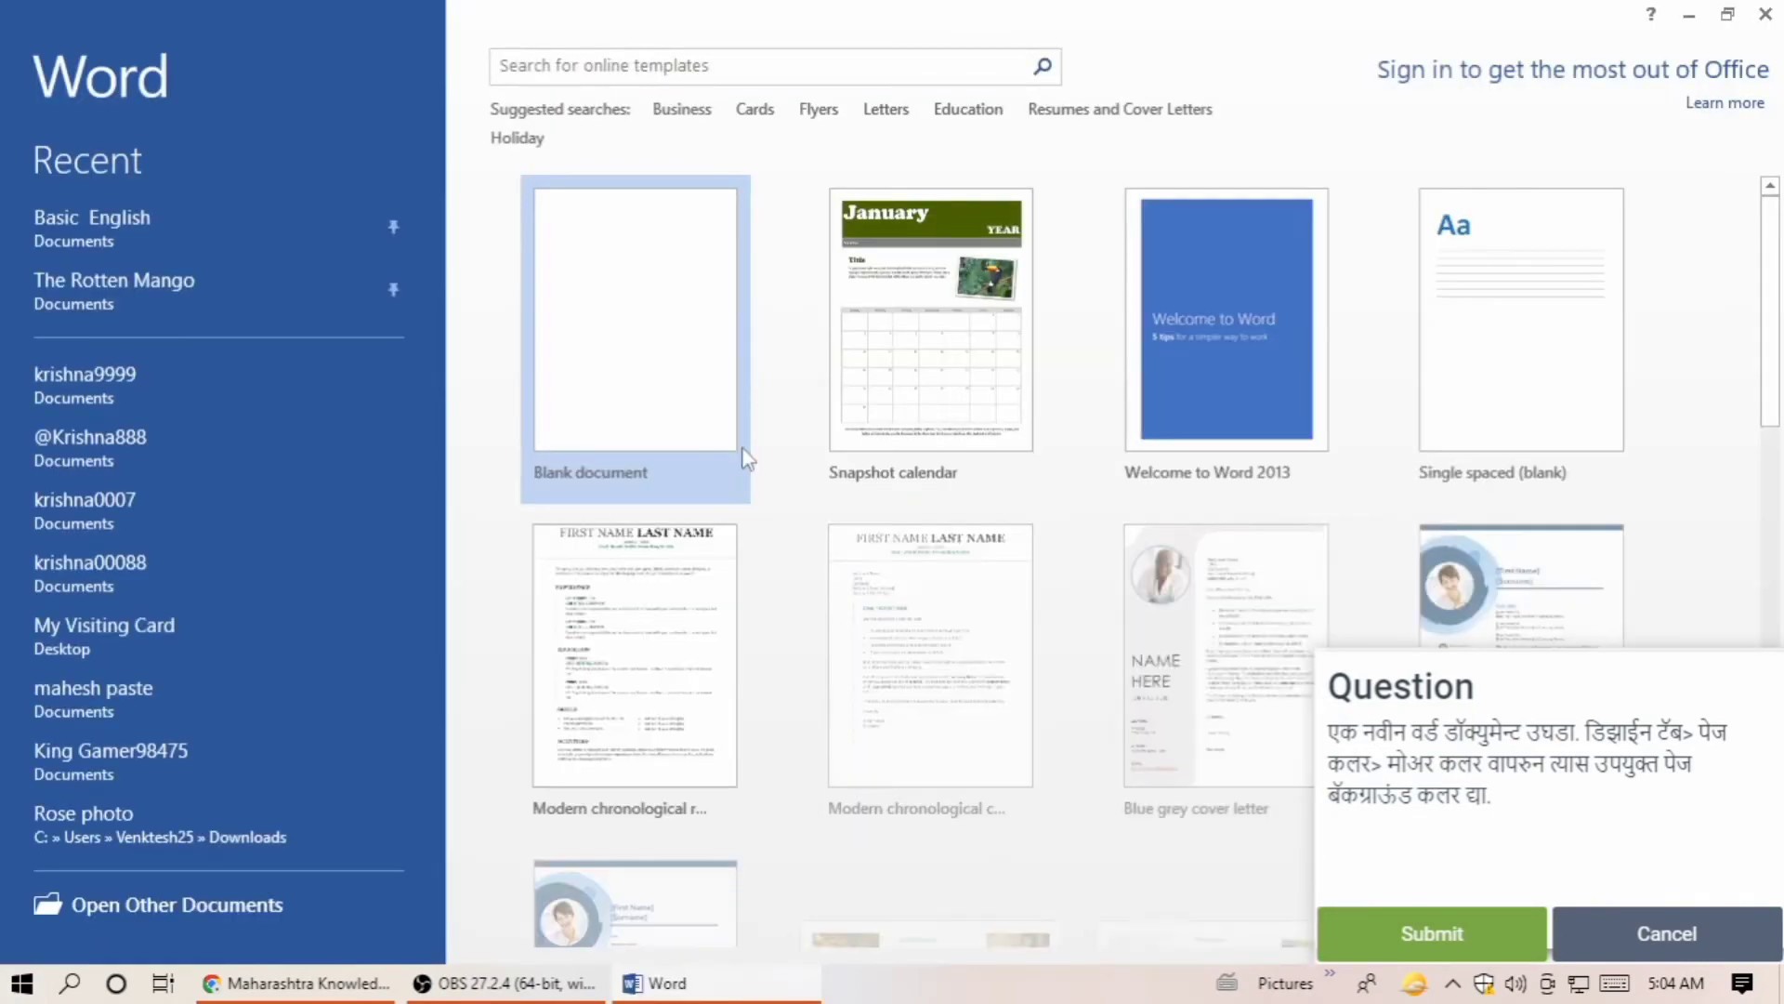
click(743, 451)
Apply an orange-red page colour from the standard palette of More Colors and submit the answer to question 7.
click(306, 58)
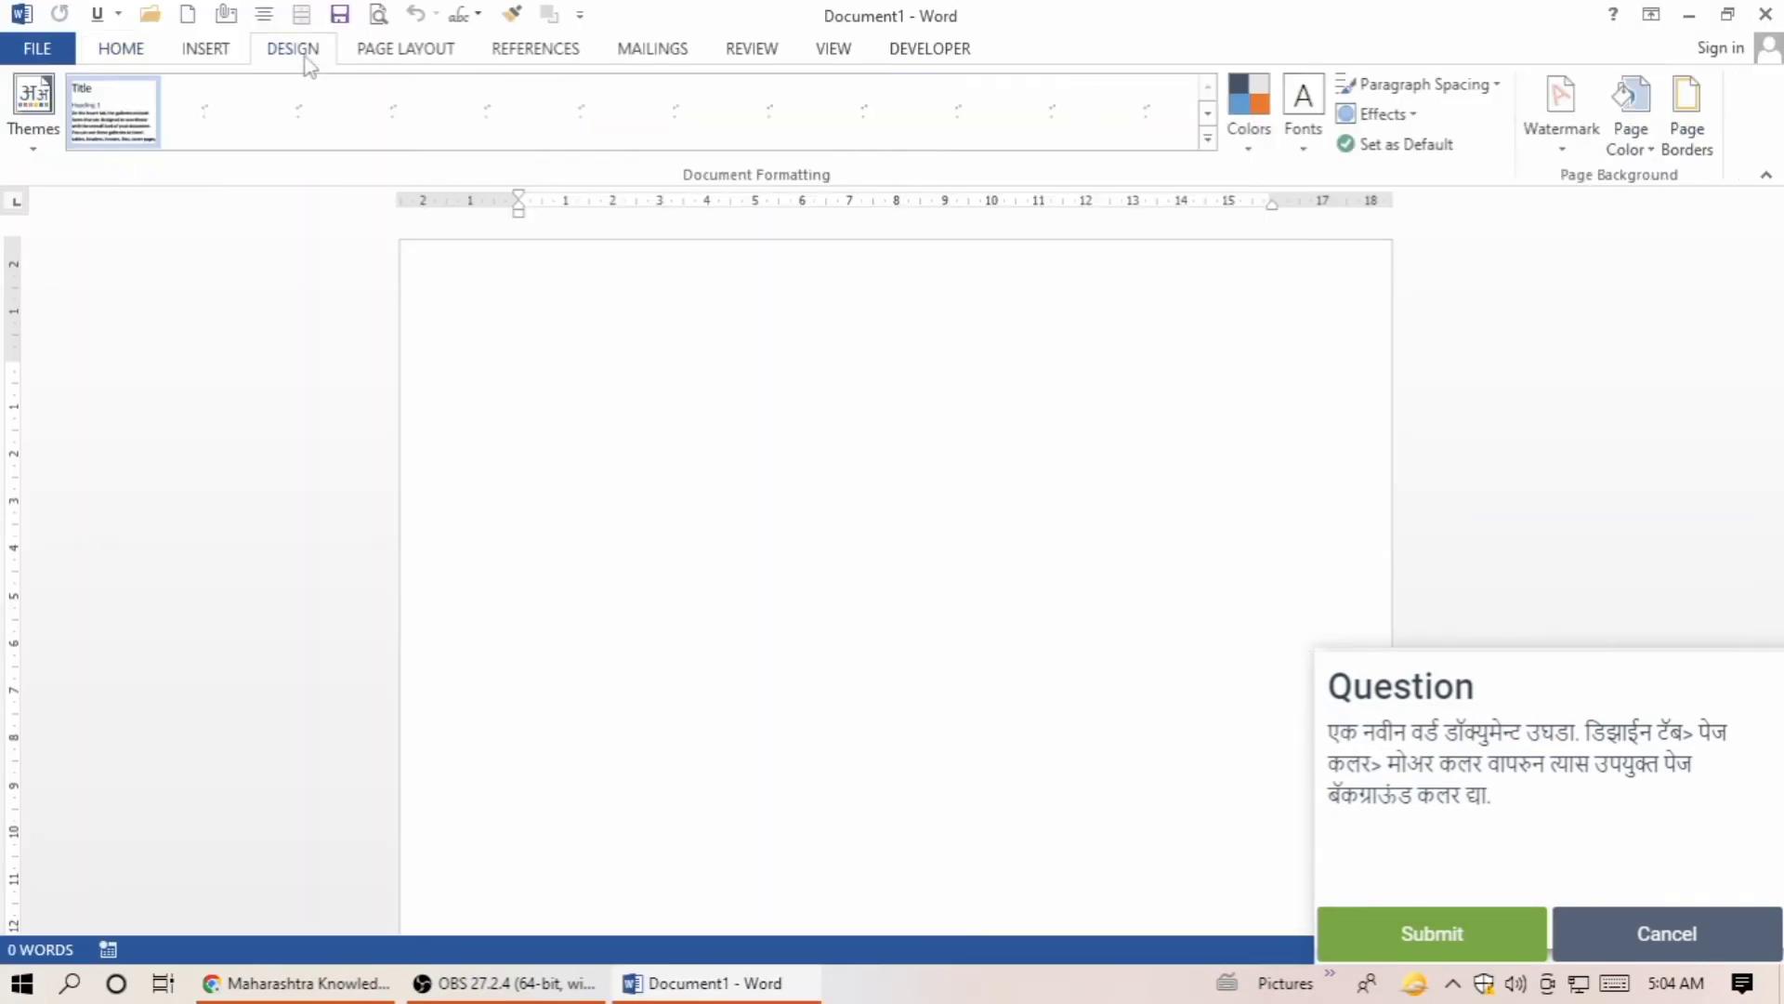
click(1631, 135)
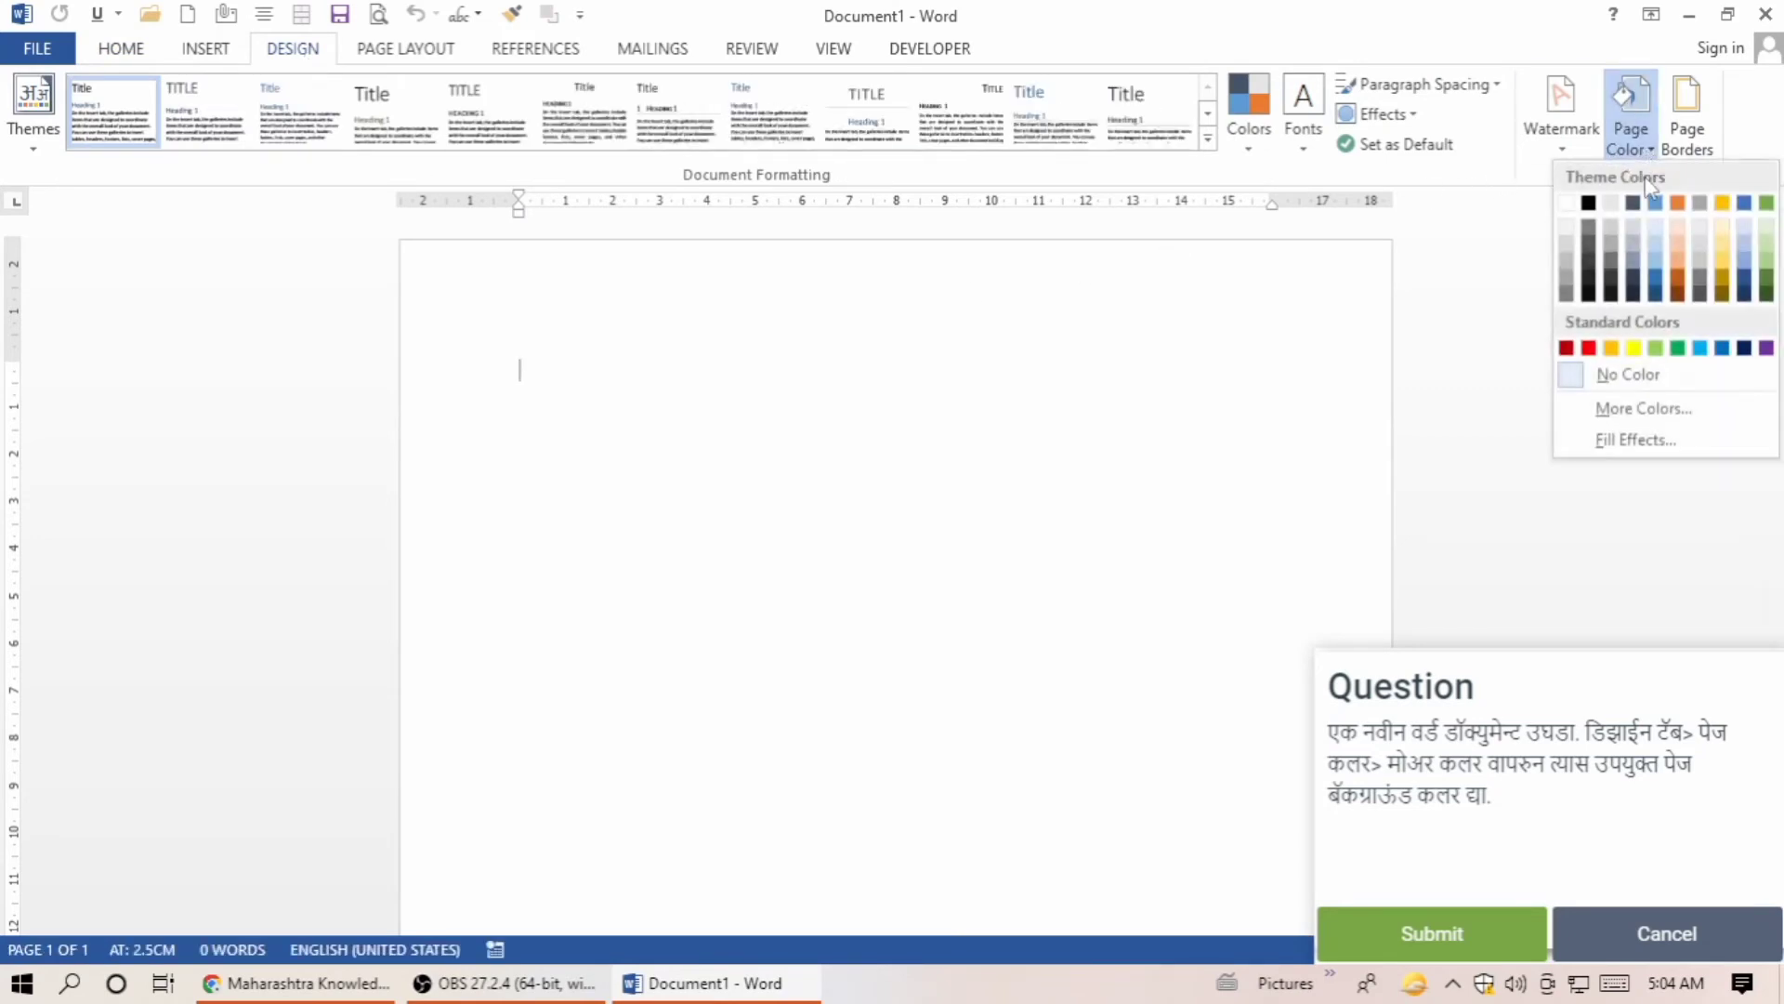
click(1643, 408)
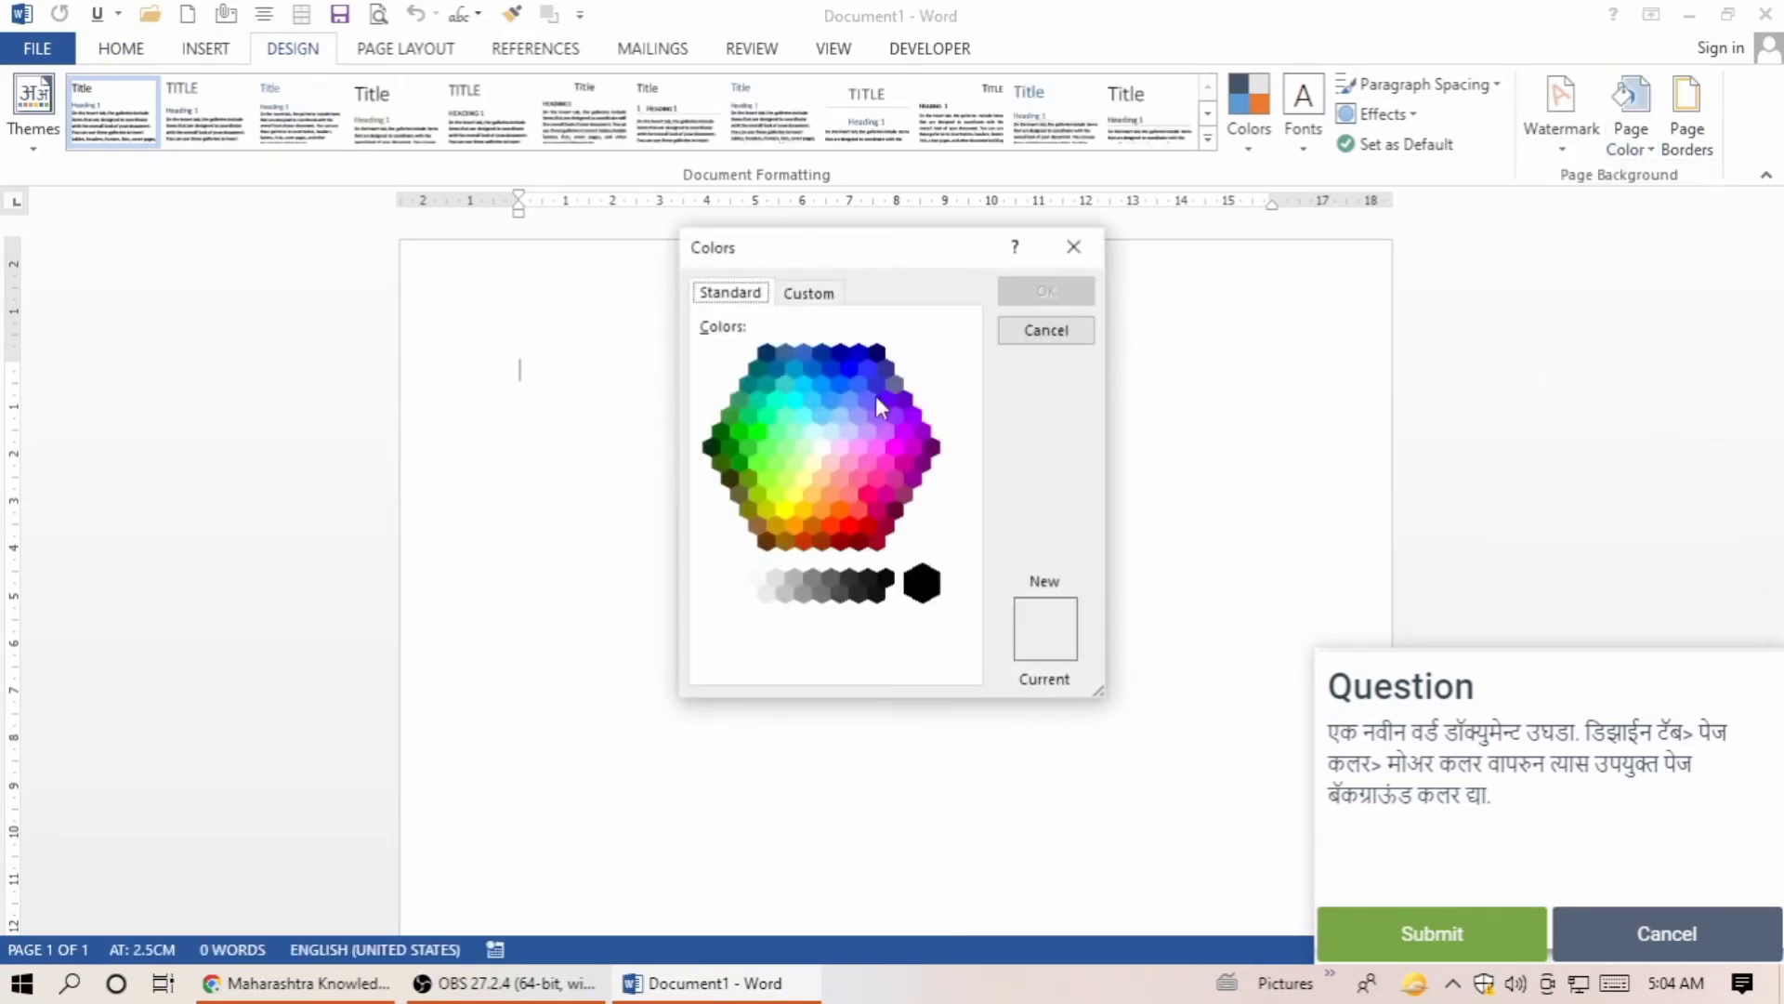
click(831, 534)
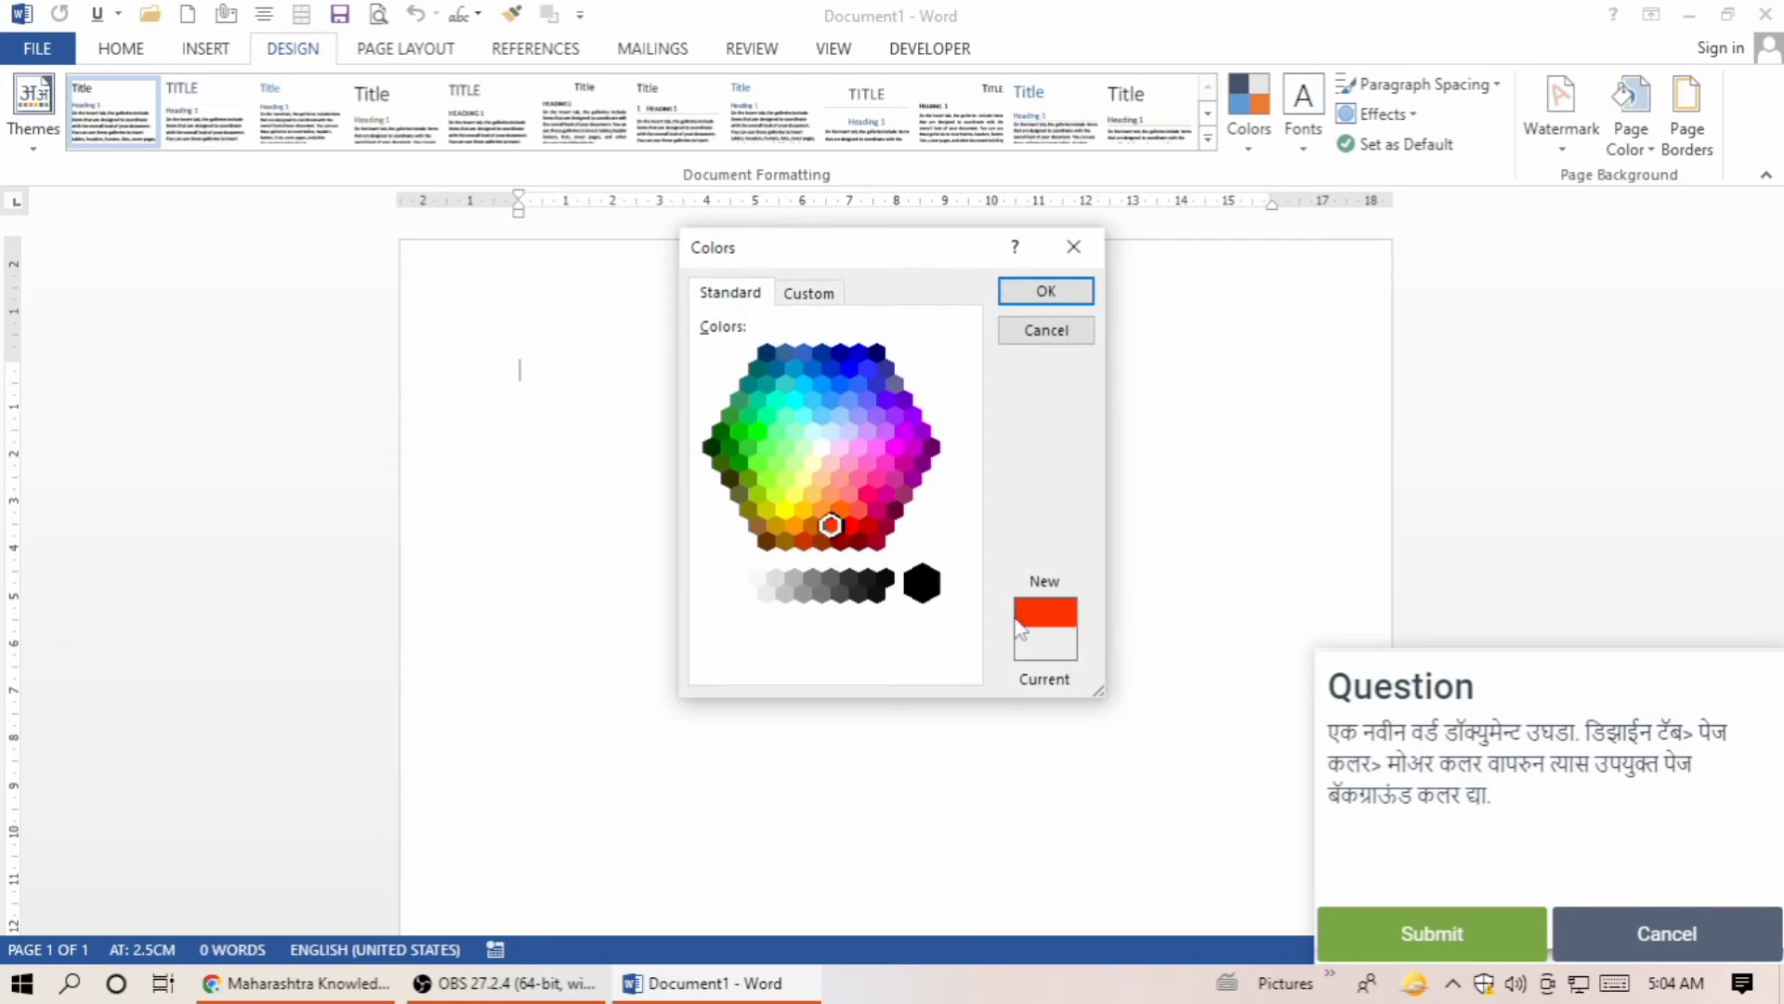
click(1046, 292)
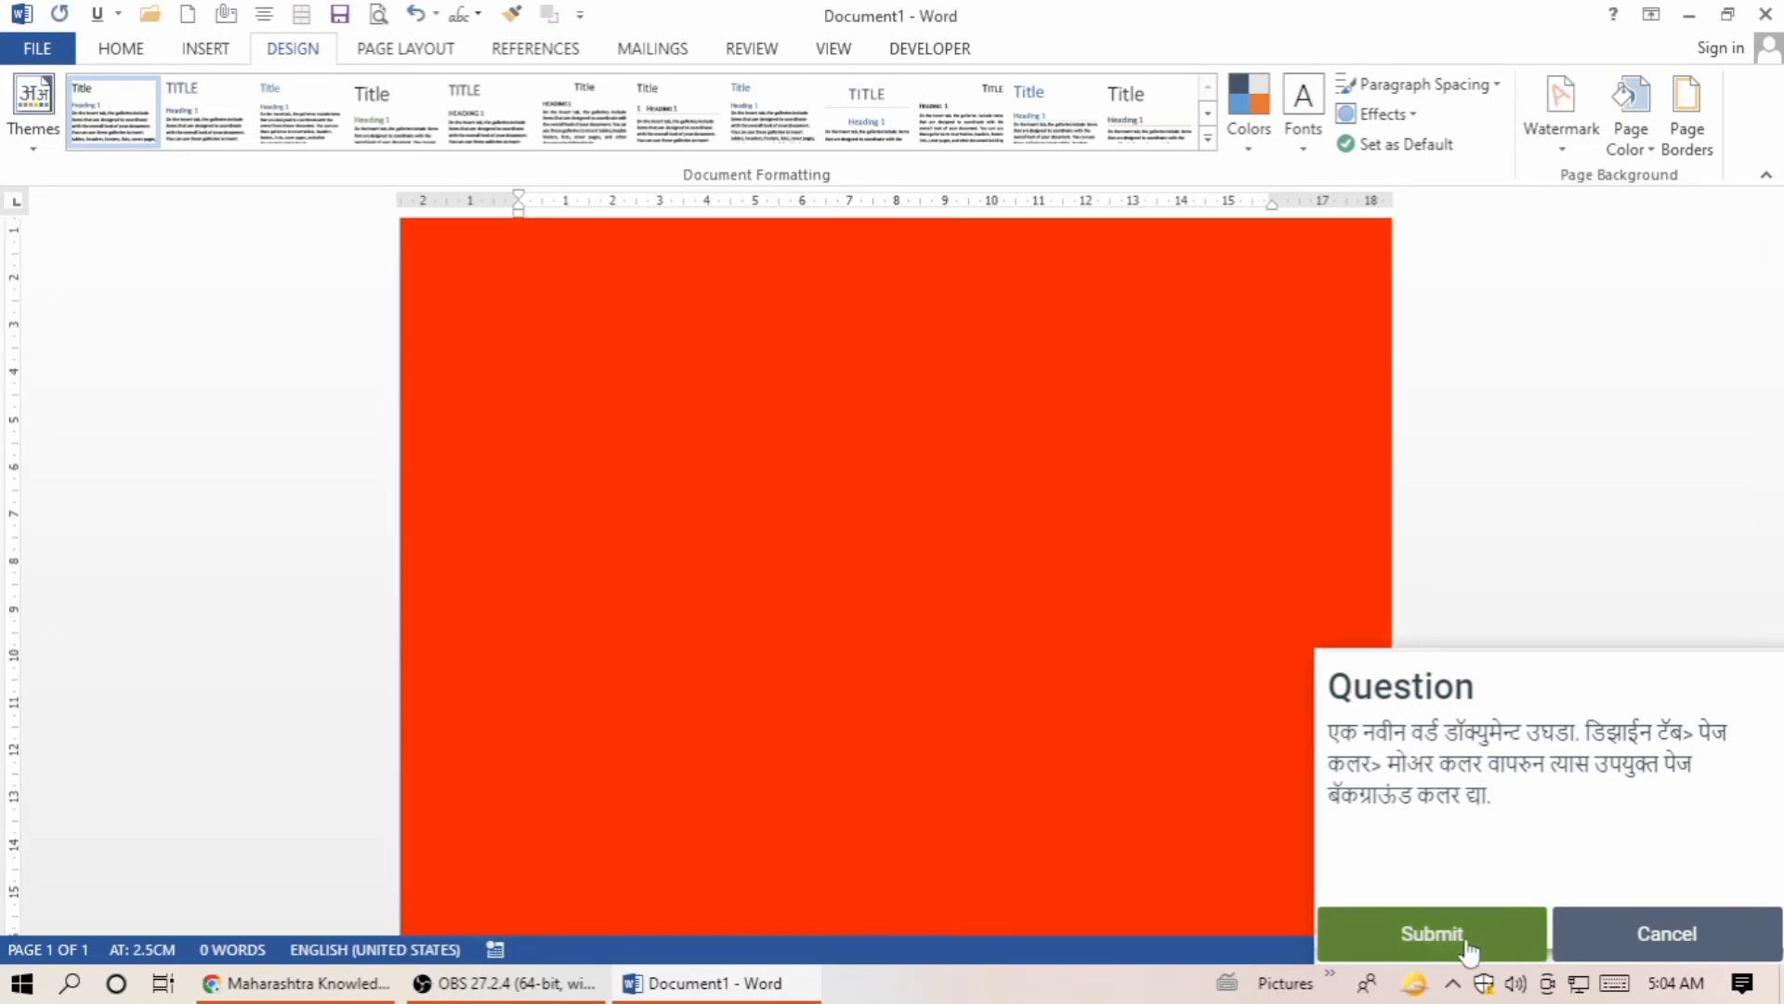
click(1464, 936)
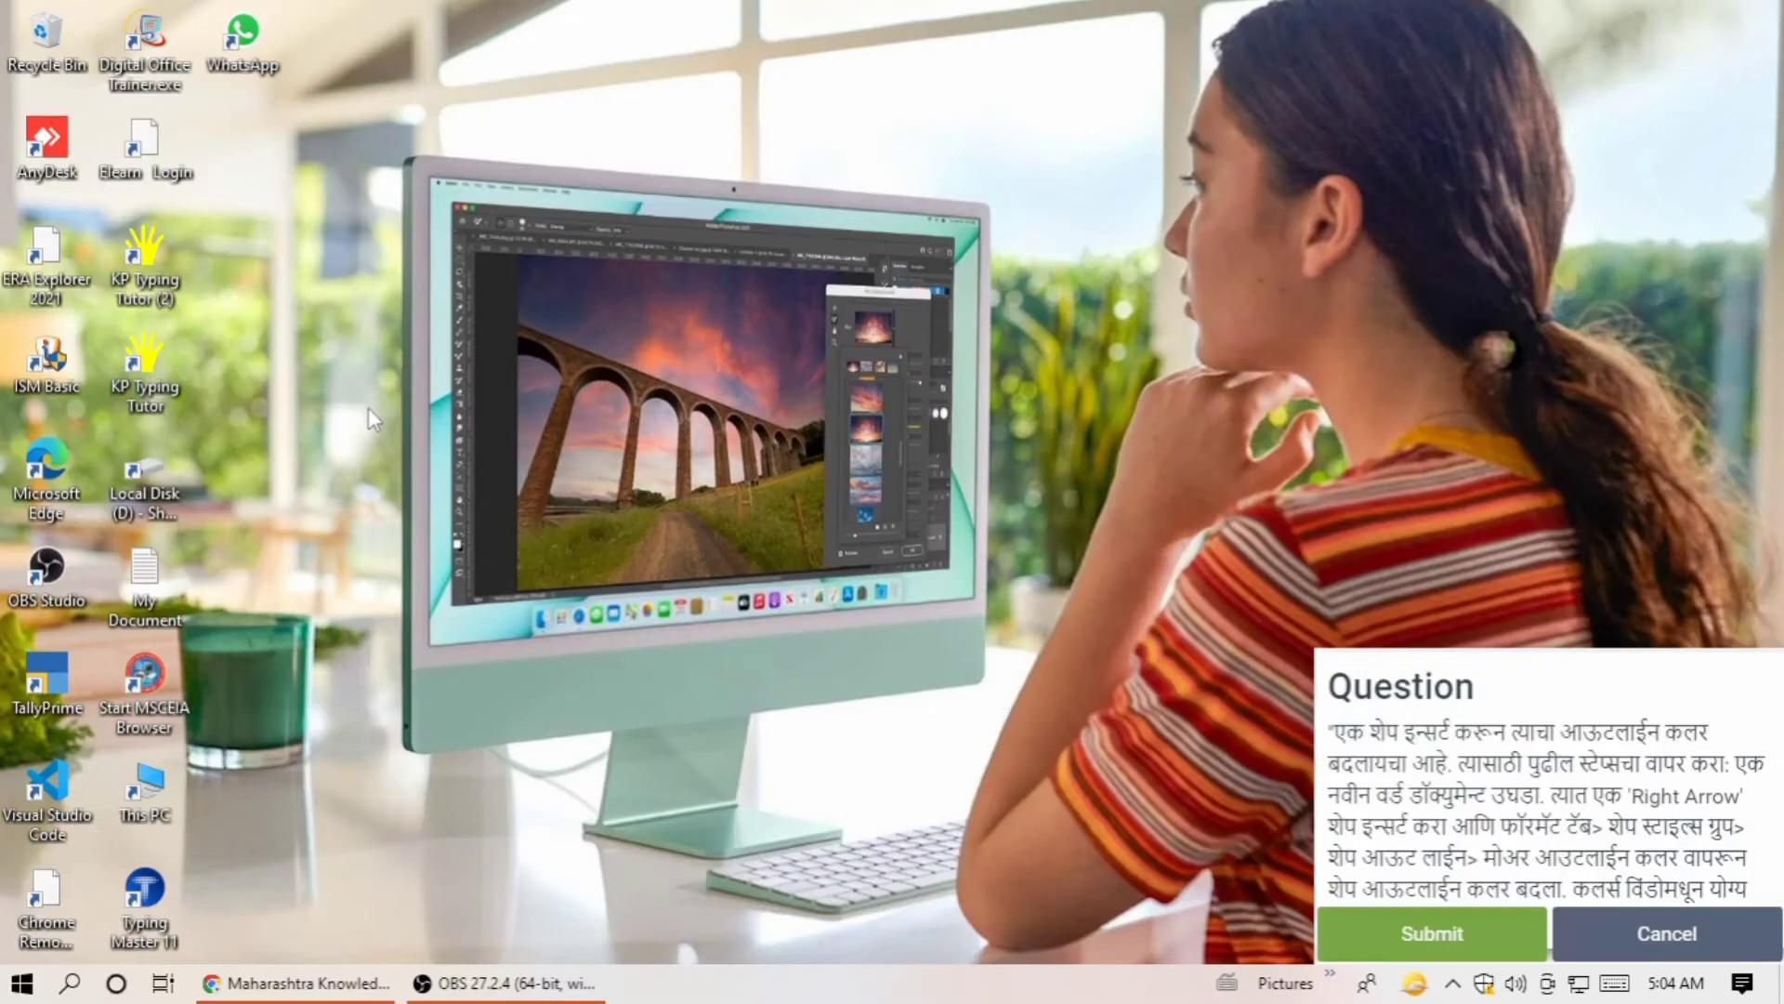
Create a blank document in Word 2013 for the Right Arrow shape outline question.
click(24, 985)
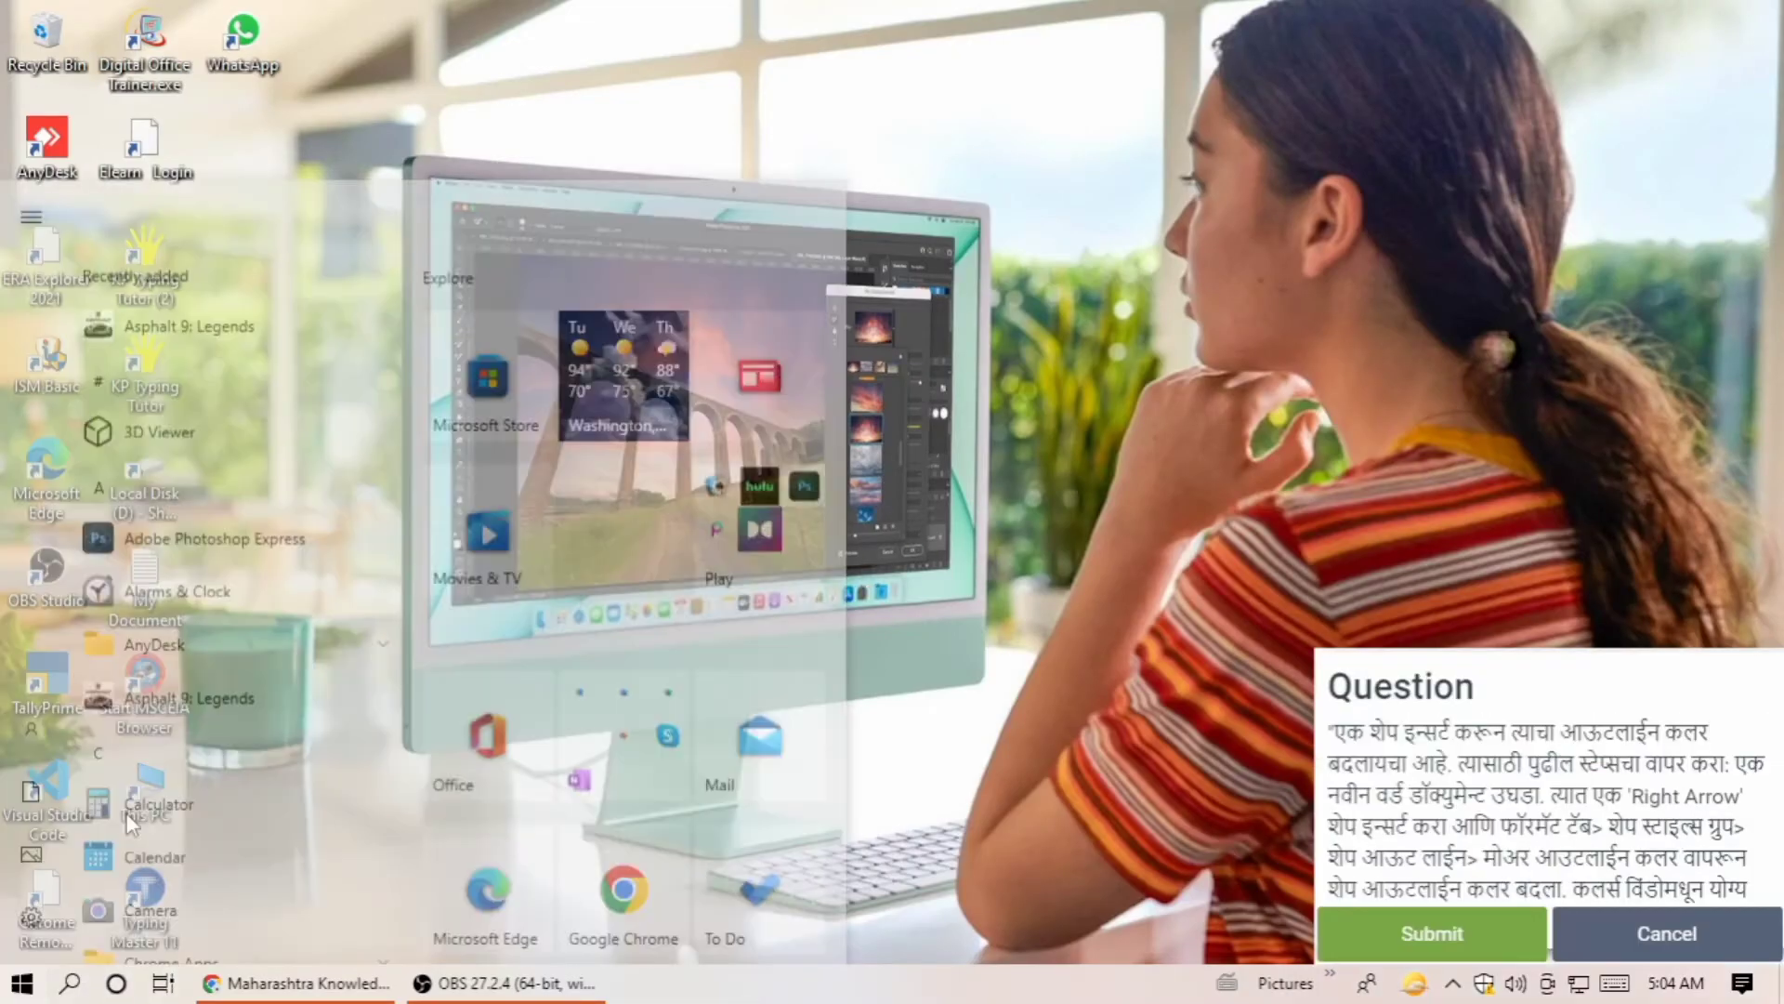
scroll(232, 606, down, 10)
scroll(233, 606, down, 4)
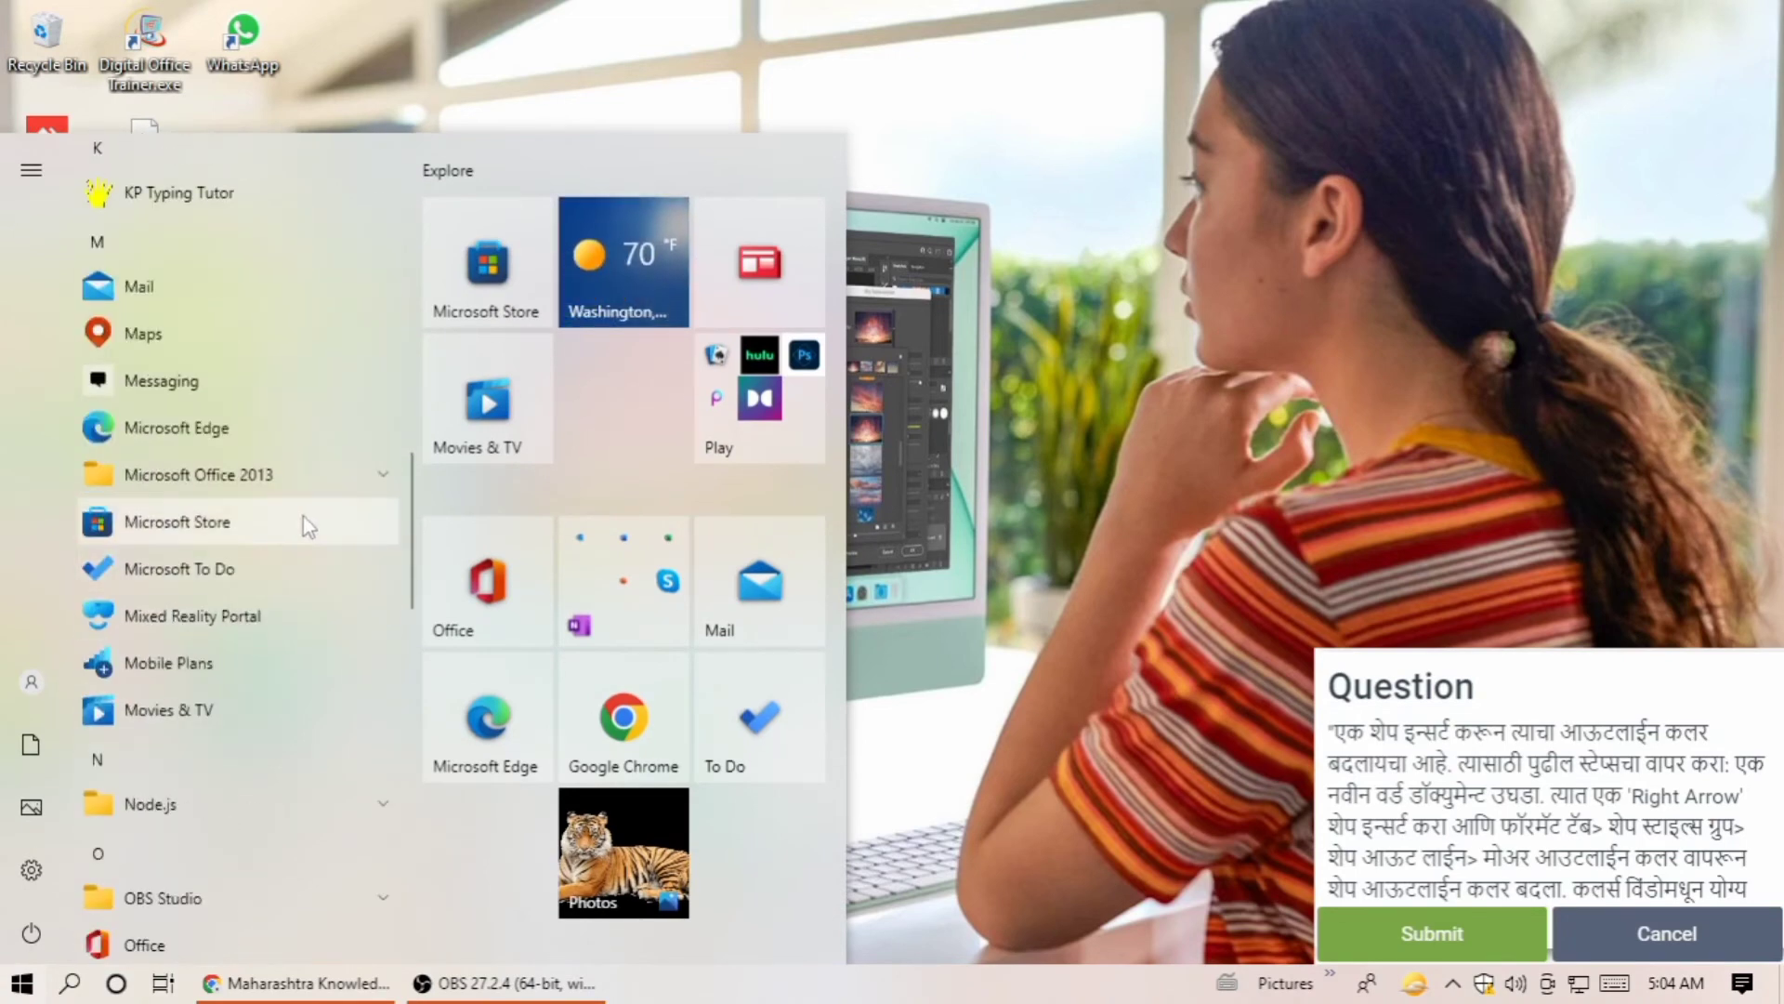
click(242, 460)
scroll(232, 502, down, 5)
scroll(216, 544, down, 1)
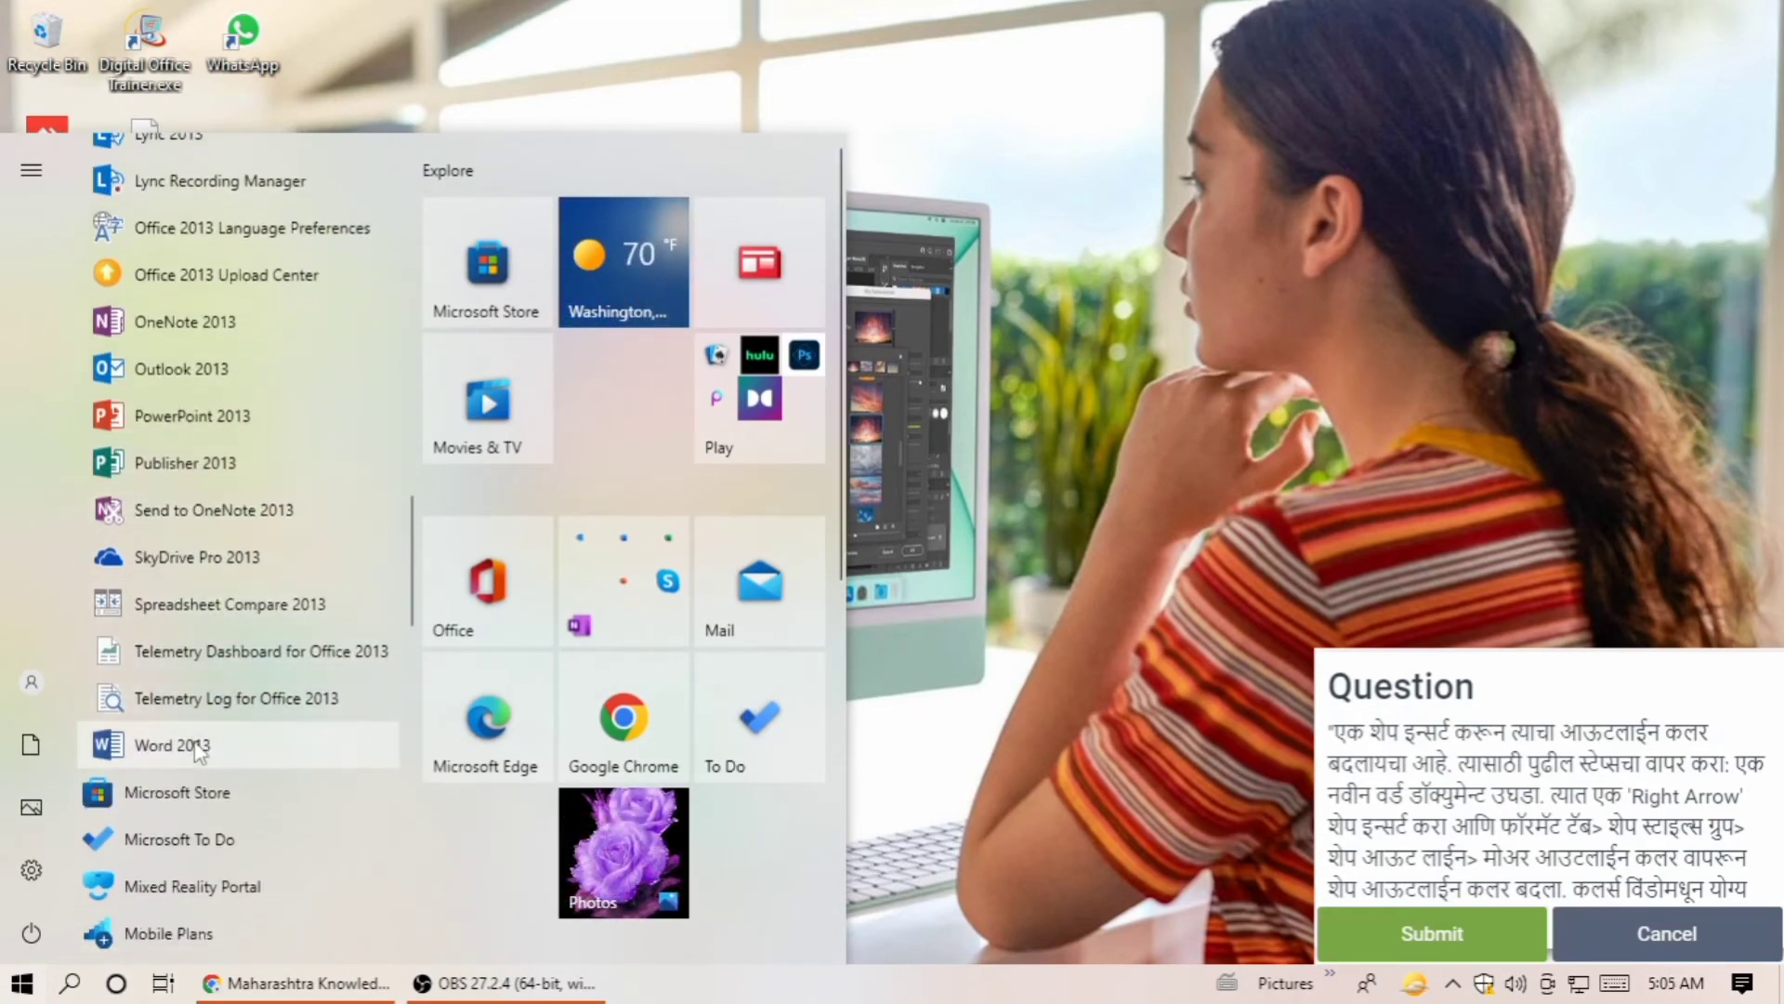
click(199, 744)
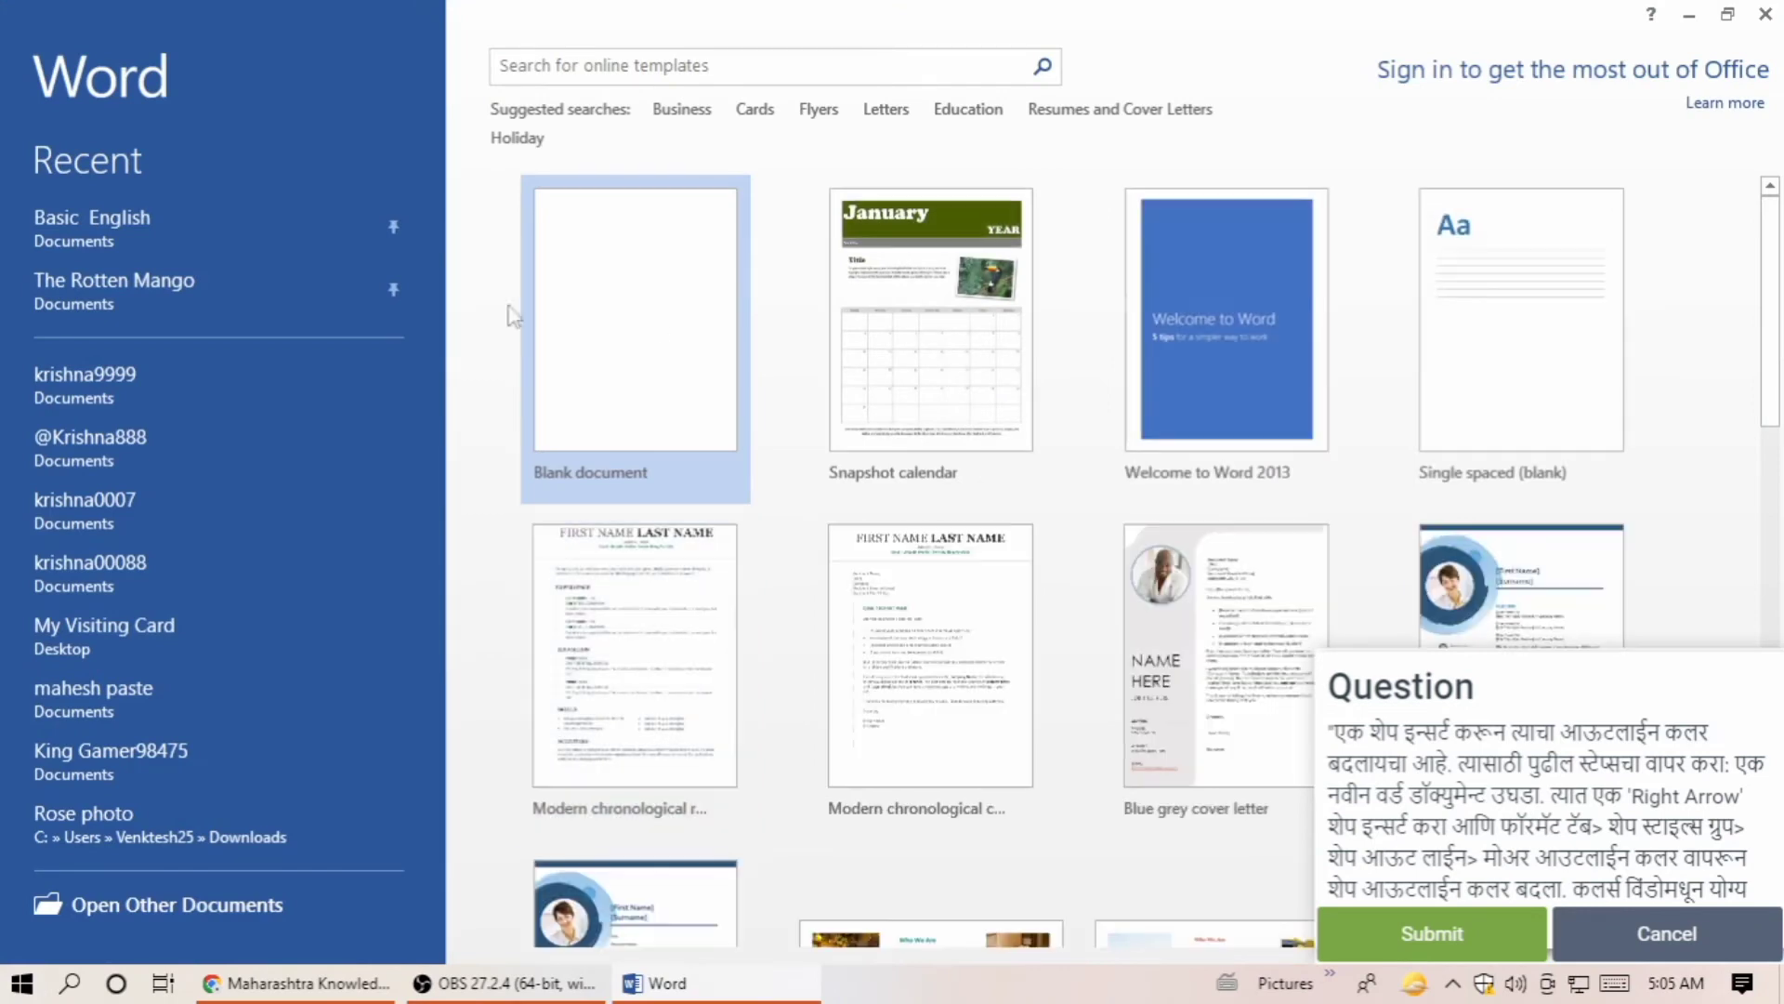
click(658, 327)
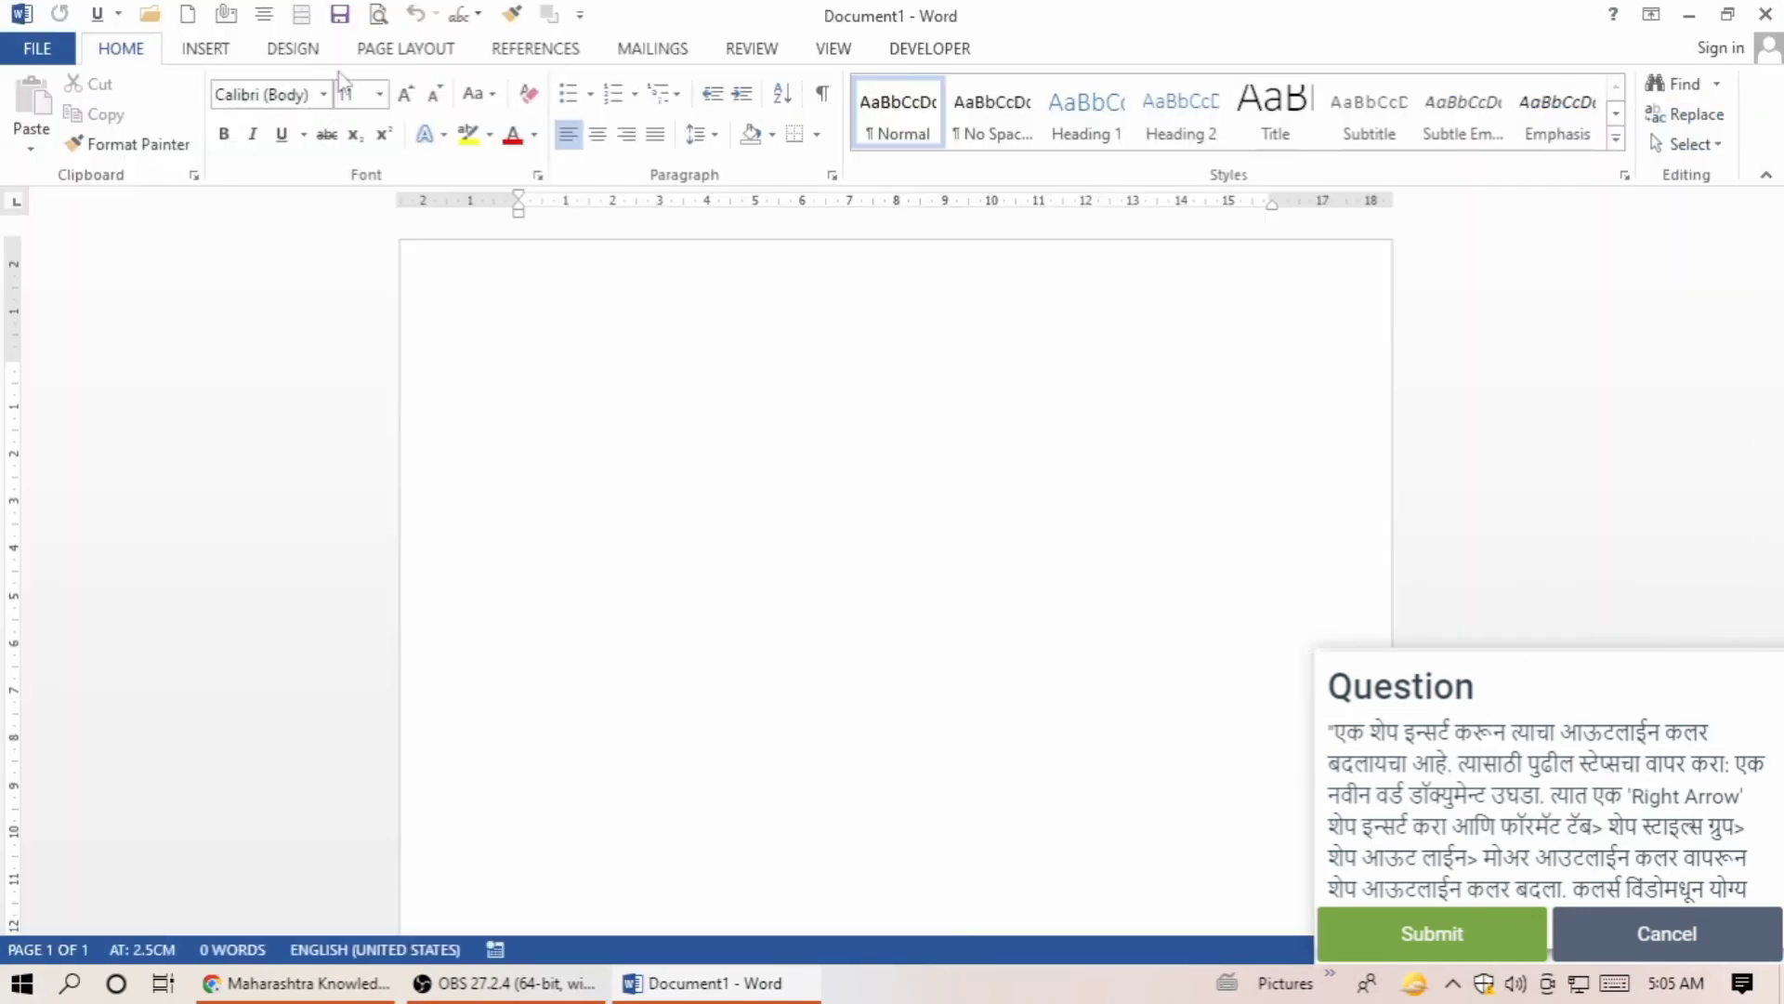
Draw a rounded rectangle about 9.8 cm wide and 4.9 cm high on the blank page.
click(206, 49)
click(359, 115)
click(608, 363)
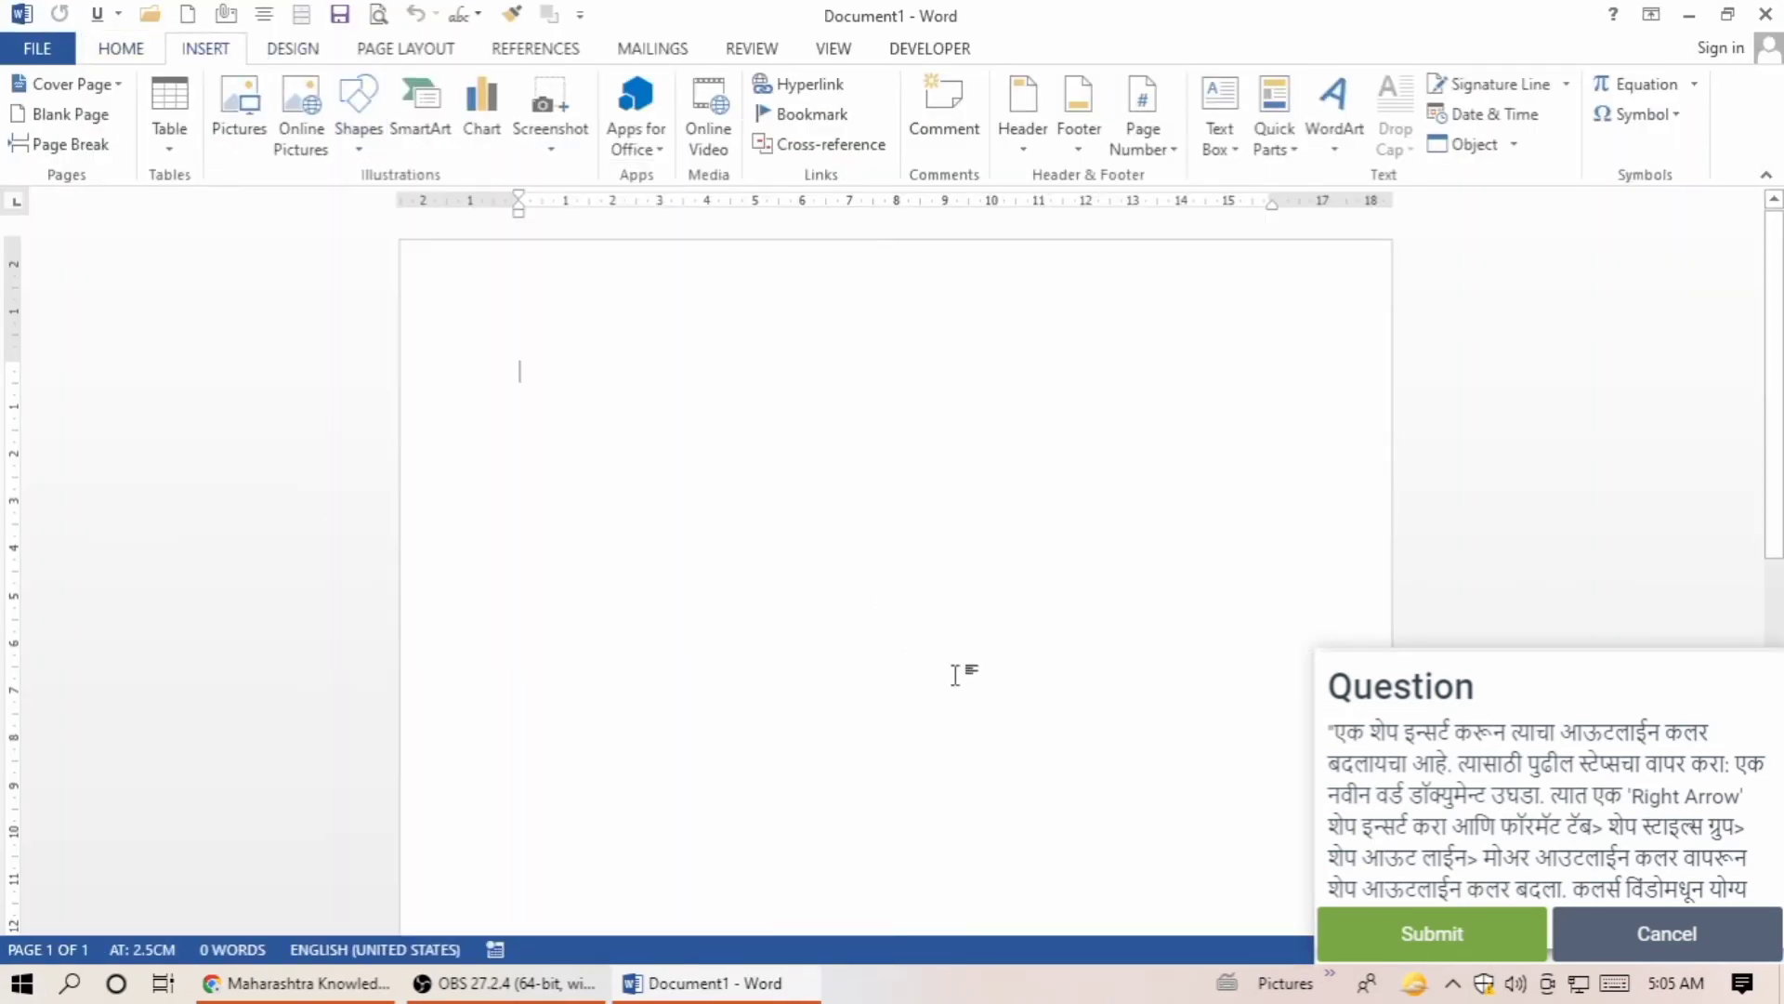
click(359, 115)
click(395, 346)
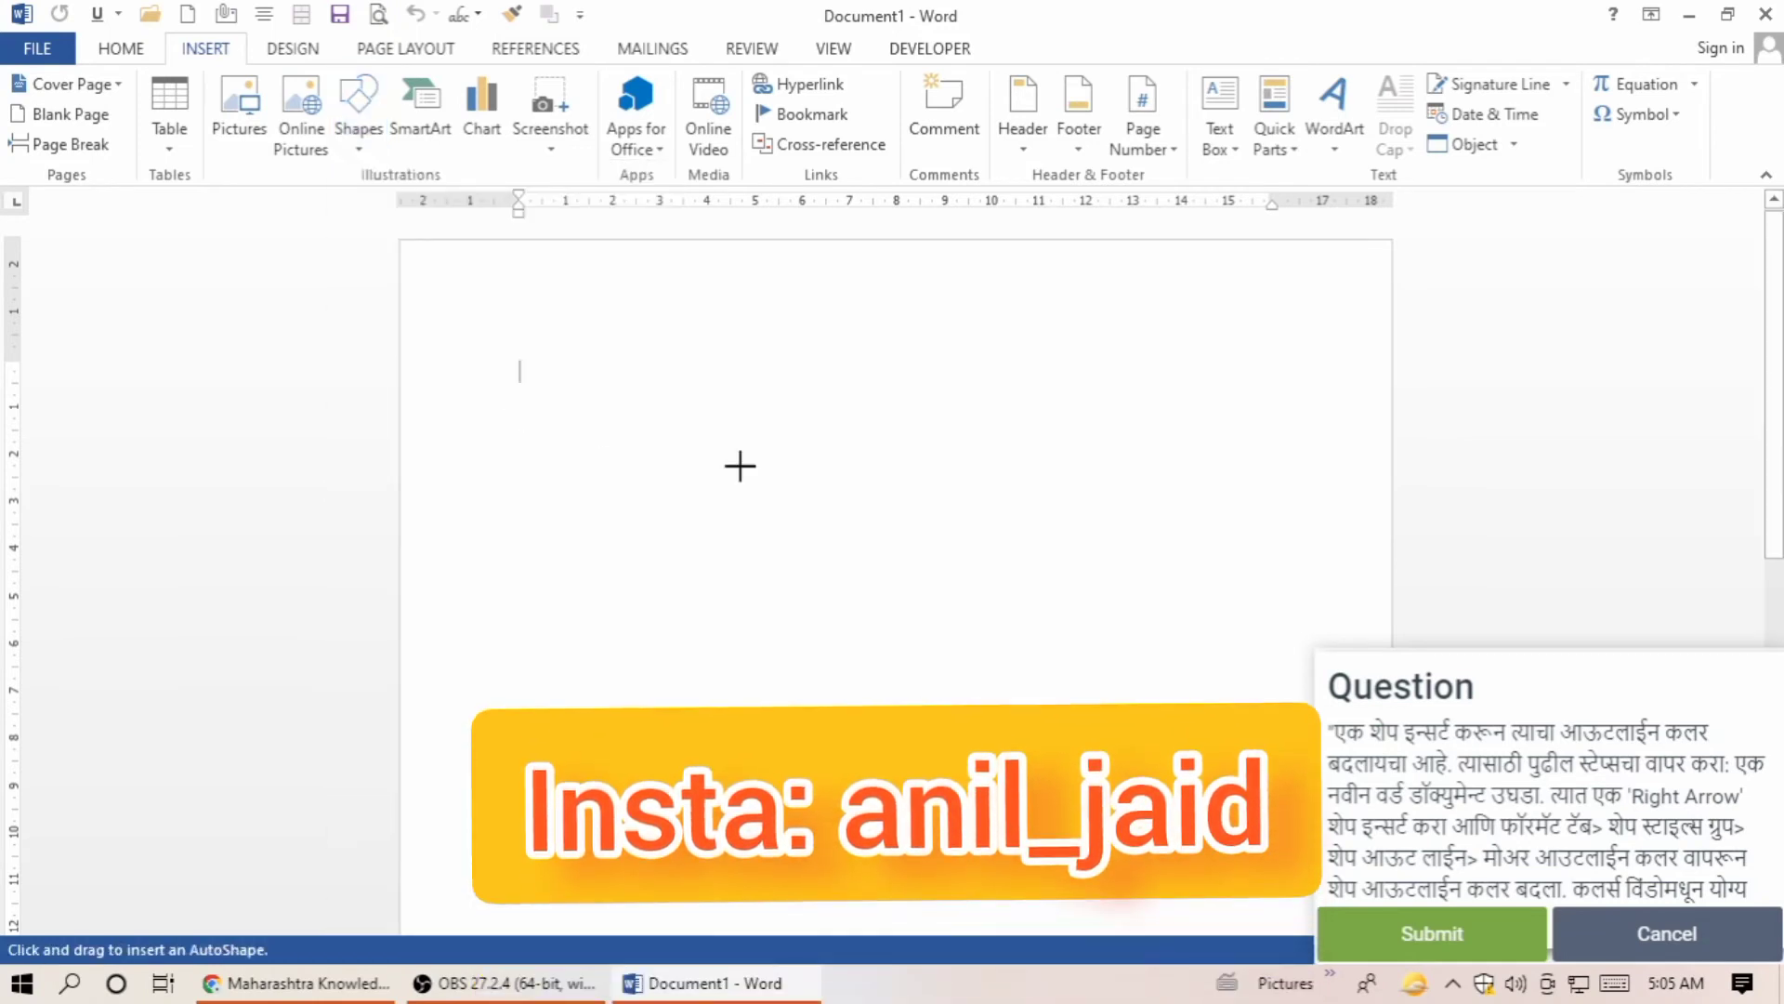
mouse_move(740, 468)
mouse_down()
mouse_move(1196, 711)
mouse_move(1206, 696)
mouse_up()
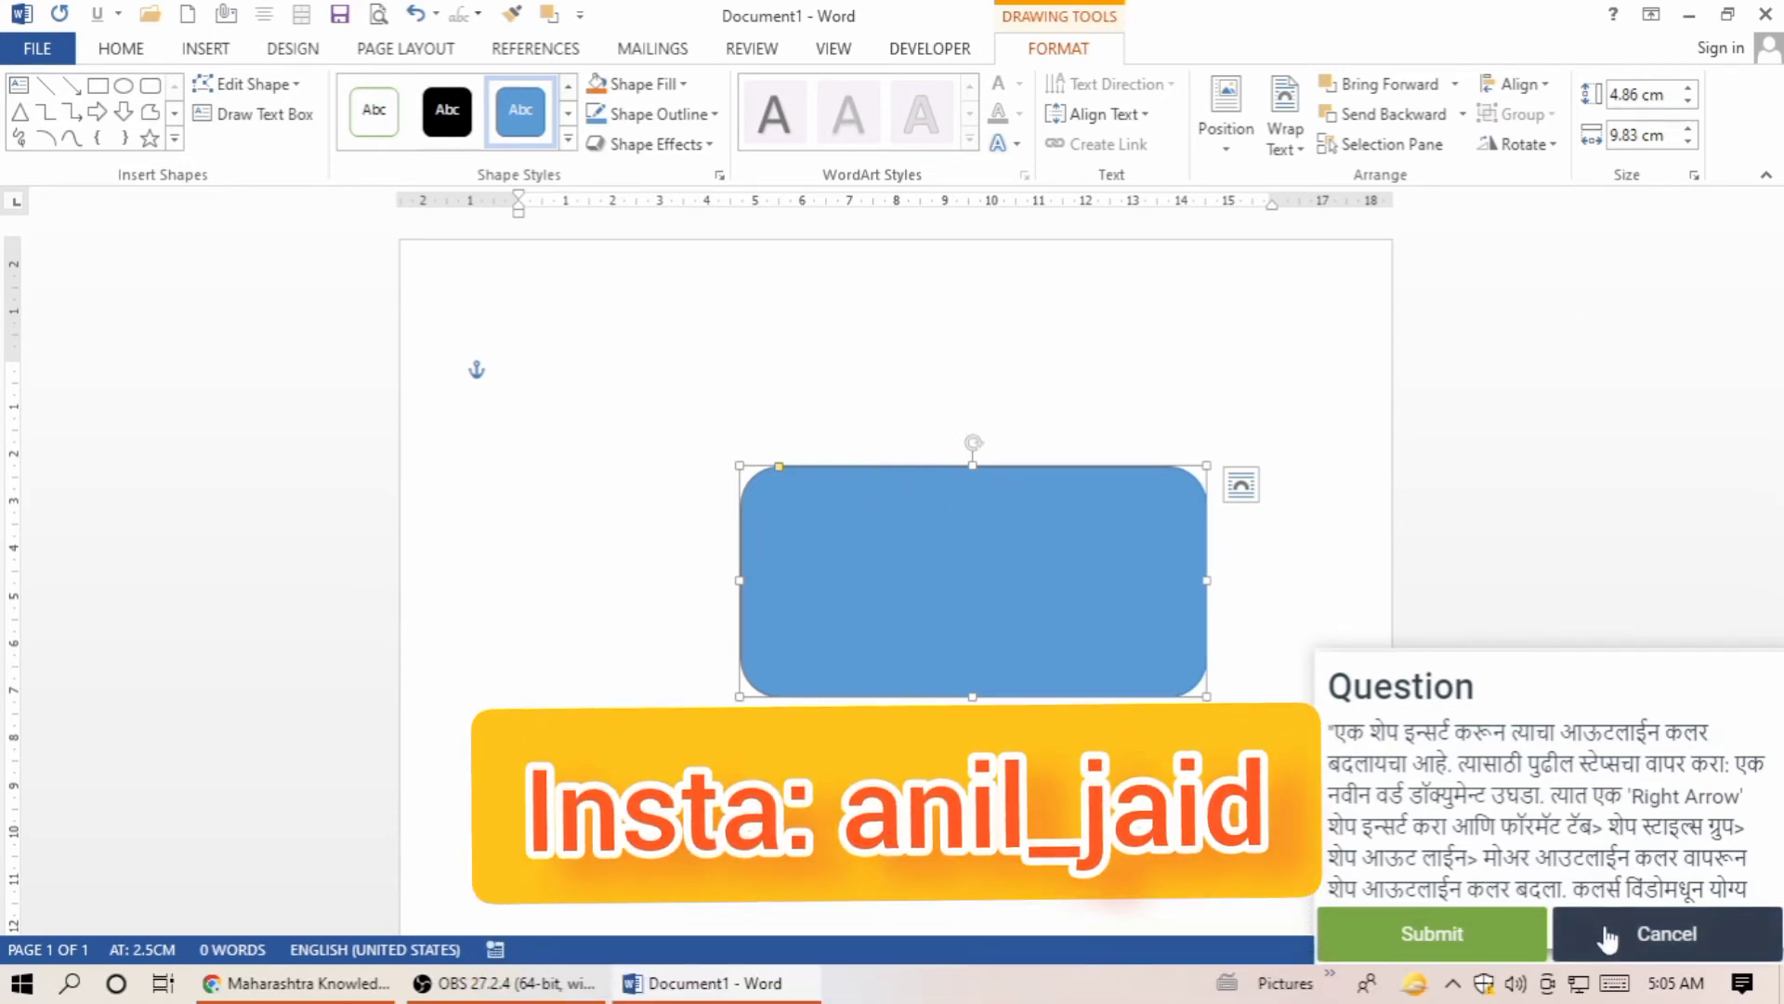
Cancel the current attempt at question 8 and start its exam task again.
click(1636, 929)
key(Return)
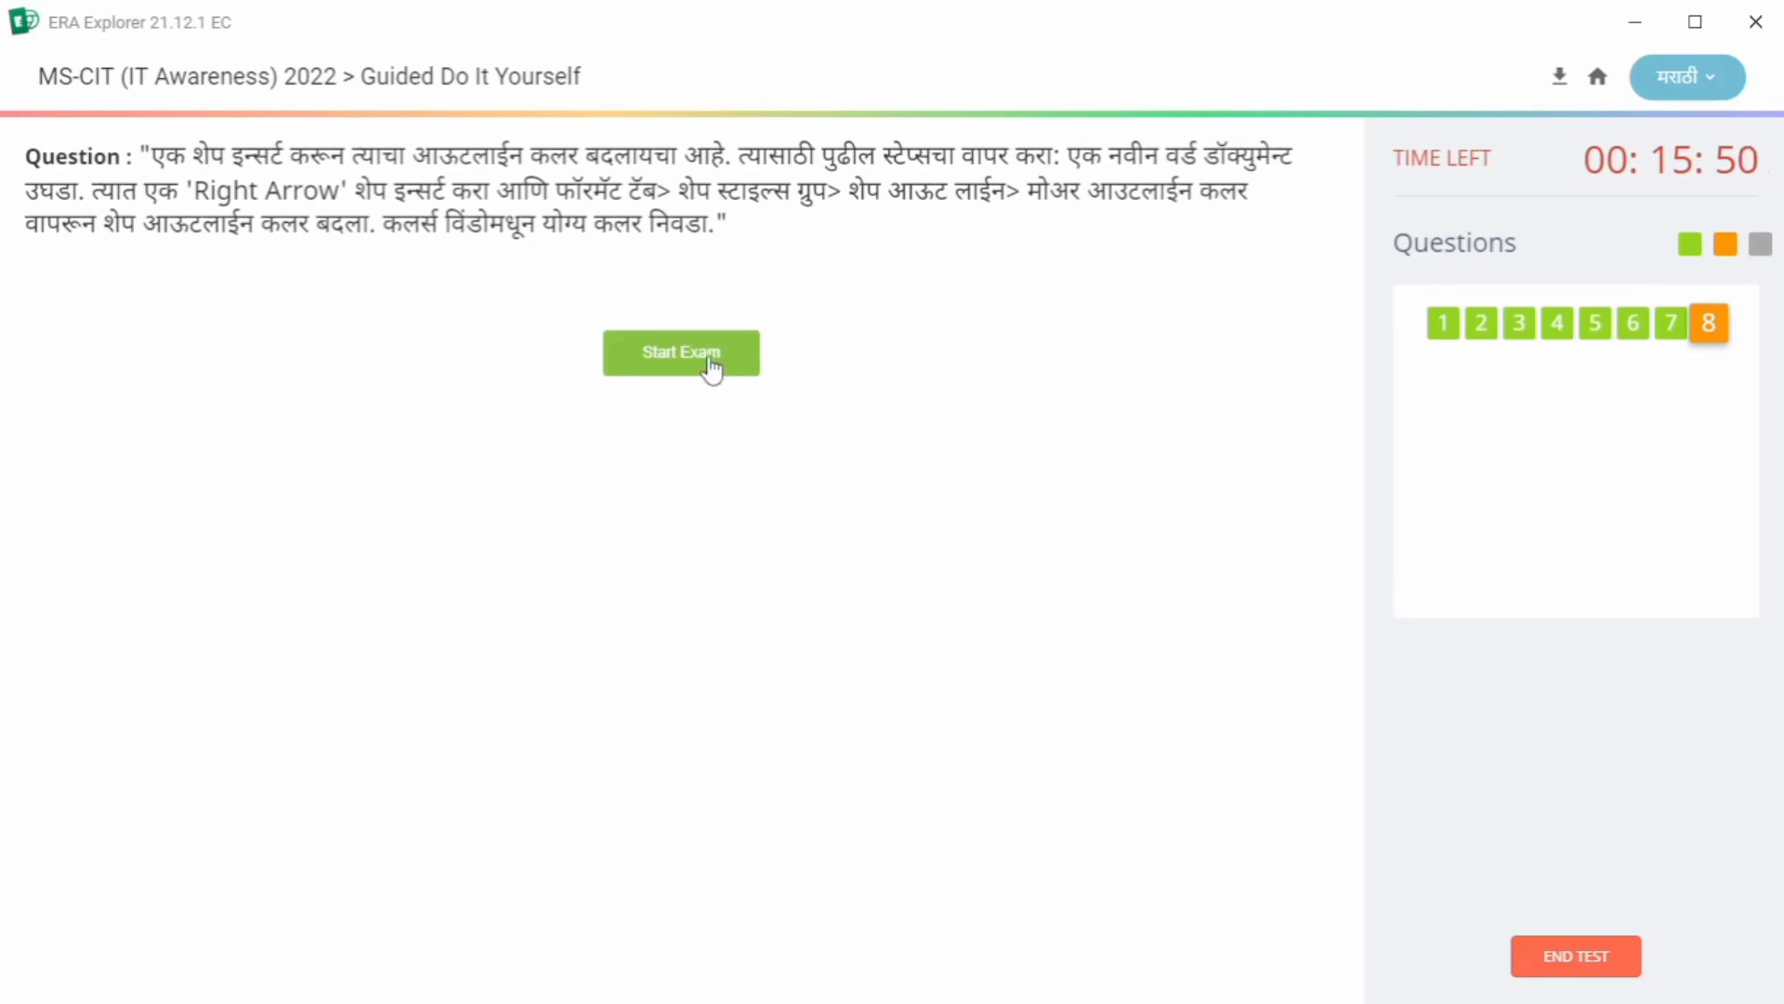
click(711, 368)
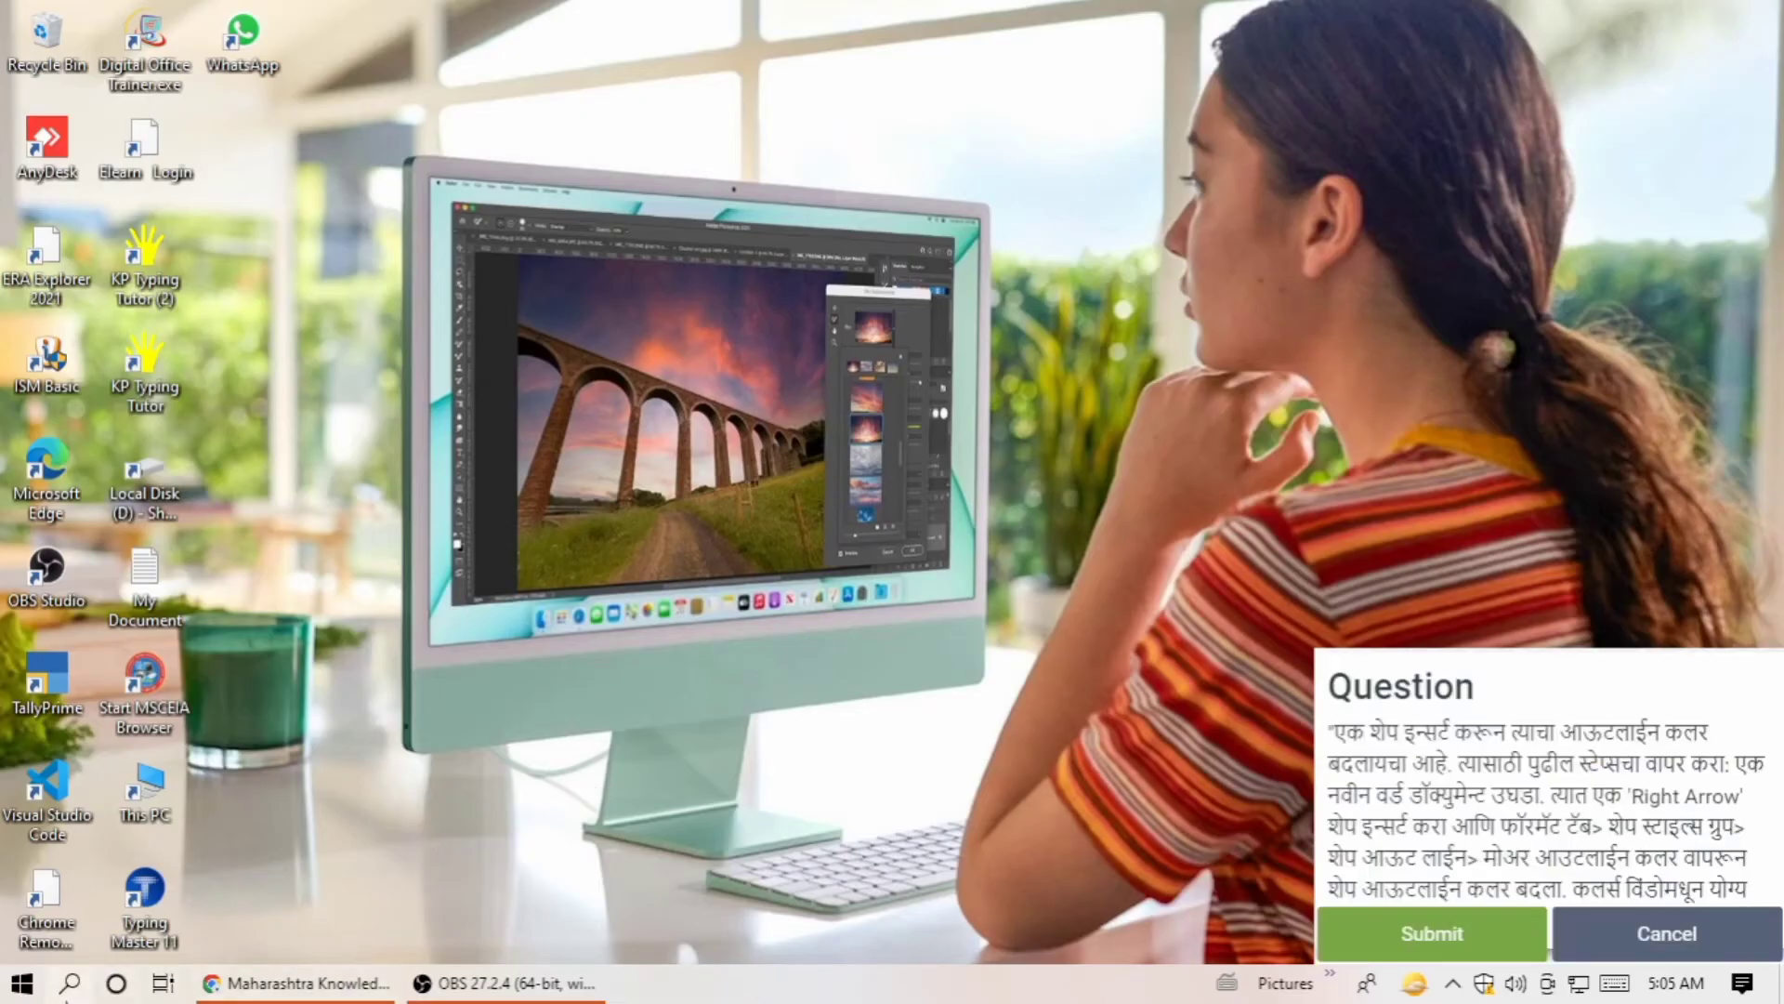
Open Word 2013 with a new blank document for the restarted question 8.
click(4, 996)
scroll(143, 548, down, 15)
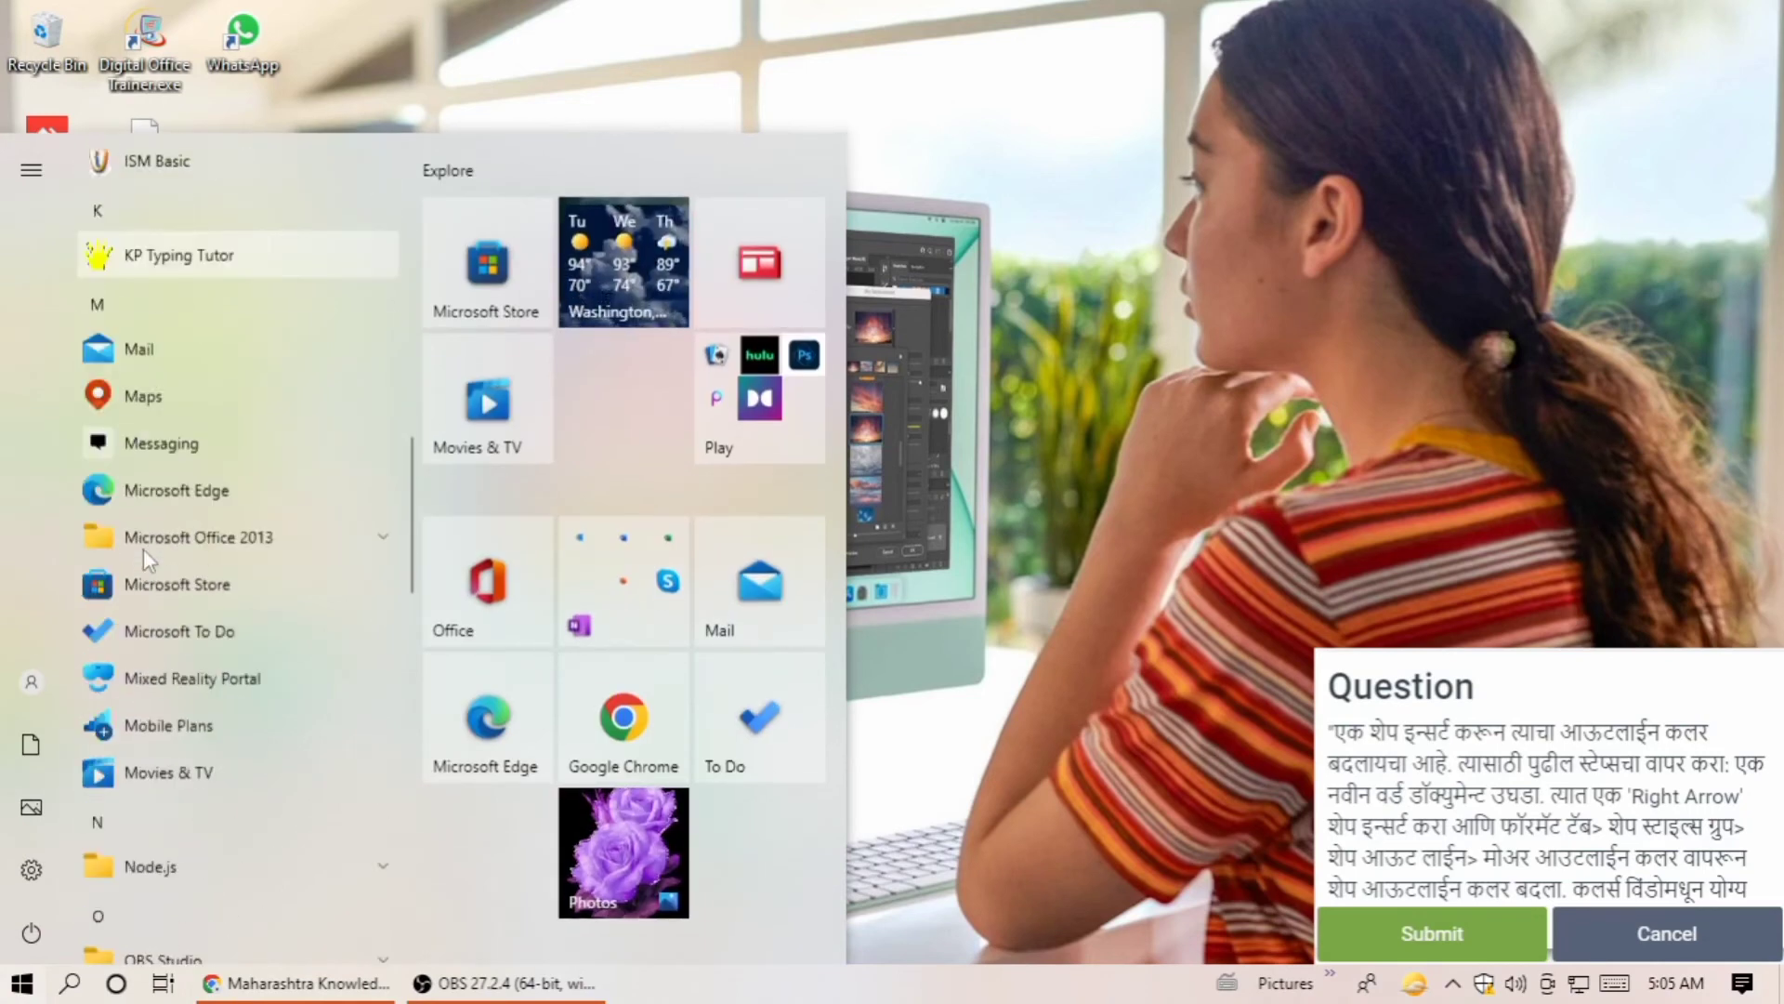
click(293, 474)
scroll(279, 418, down, 8)
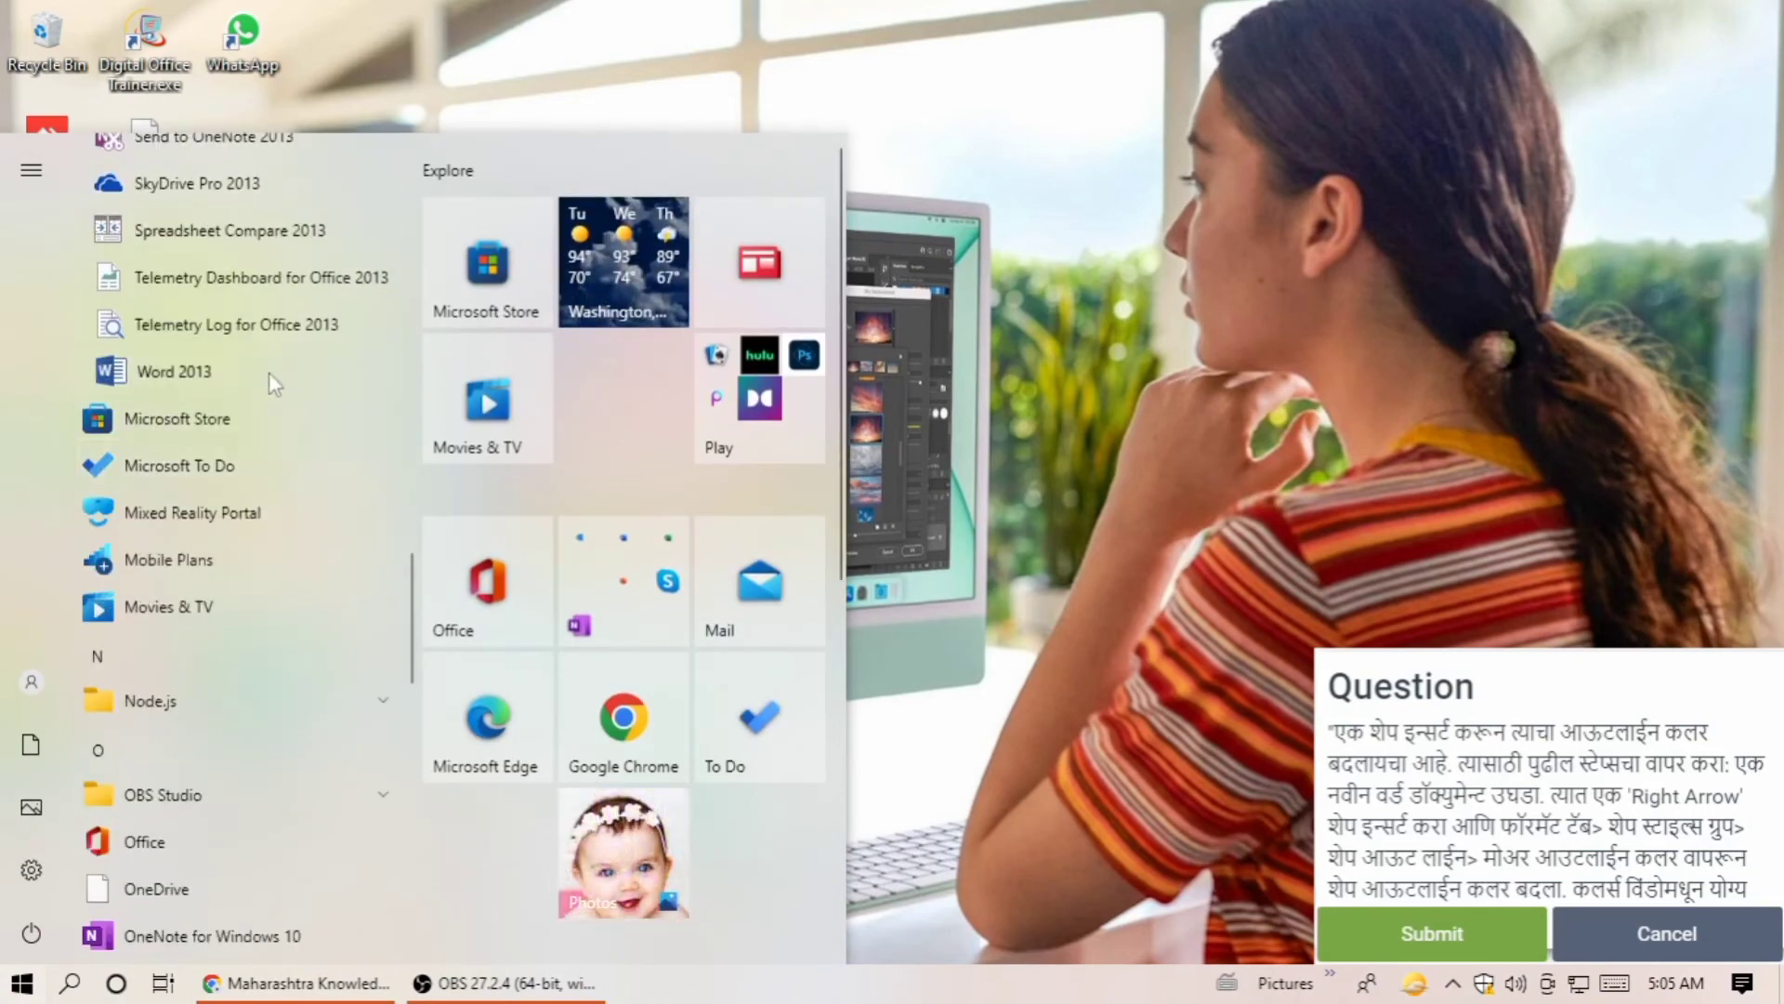
click(270, 371)
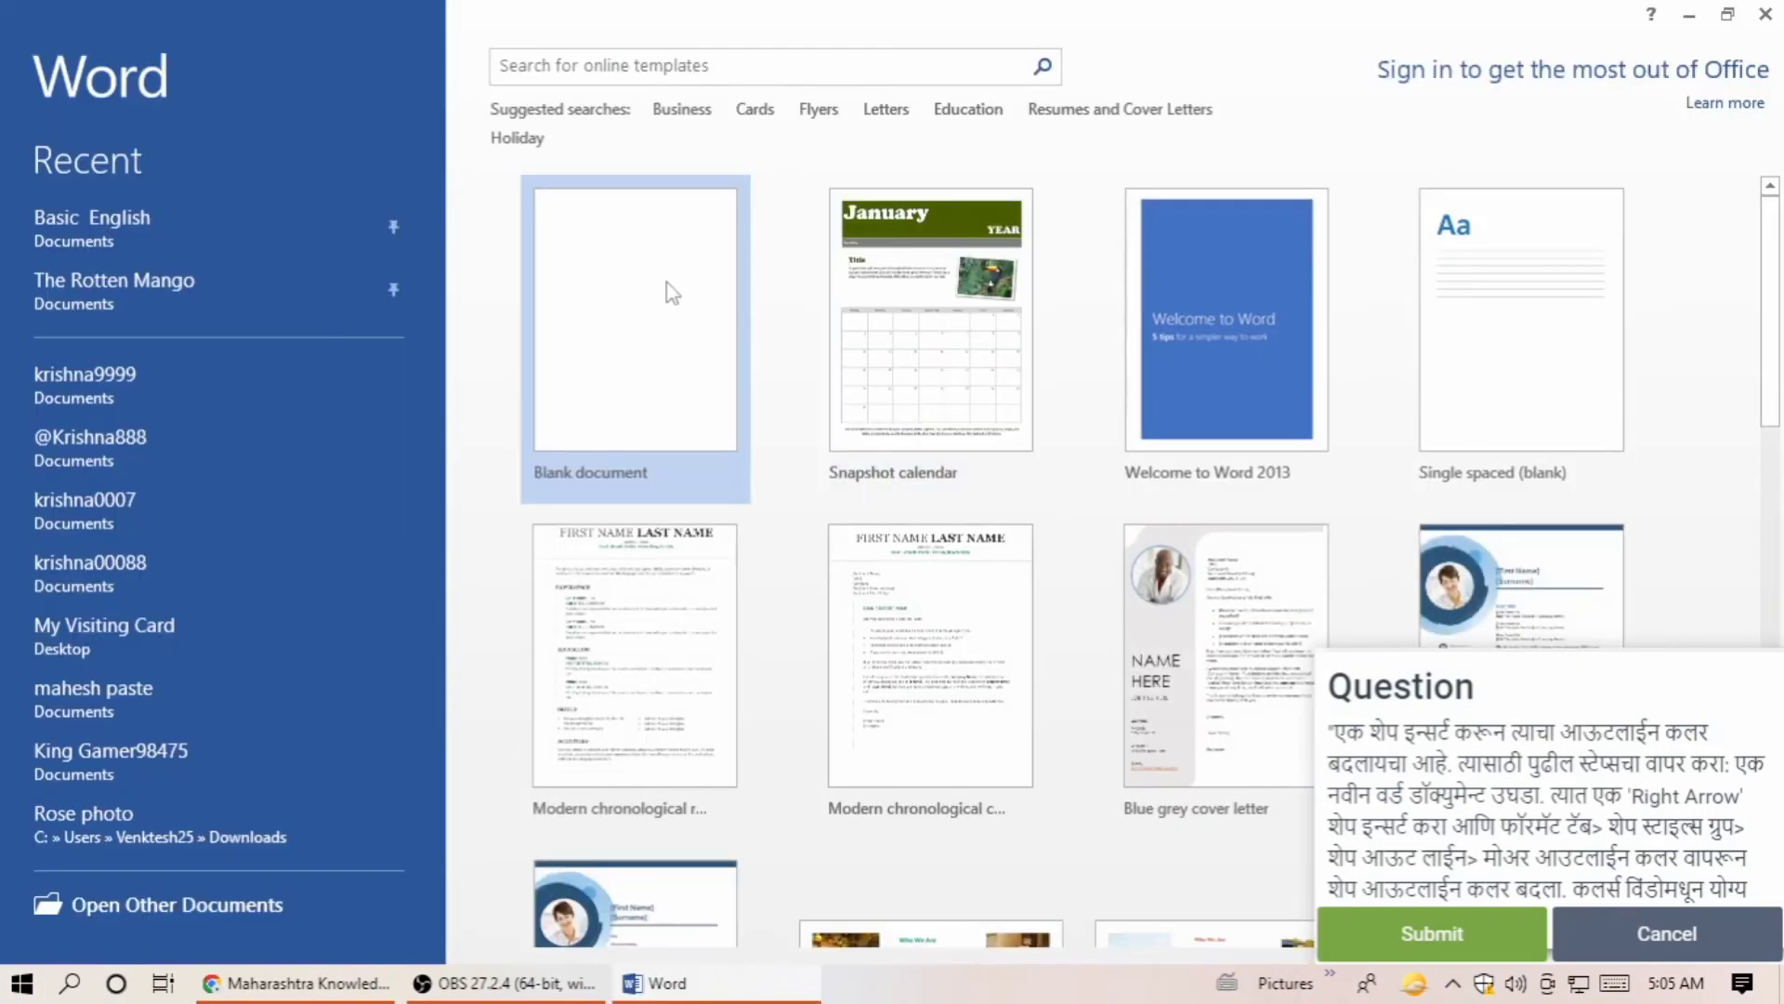
click(665, 287)
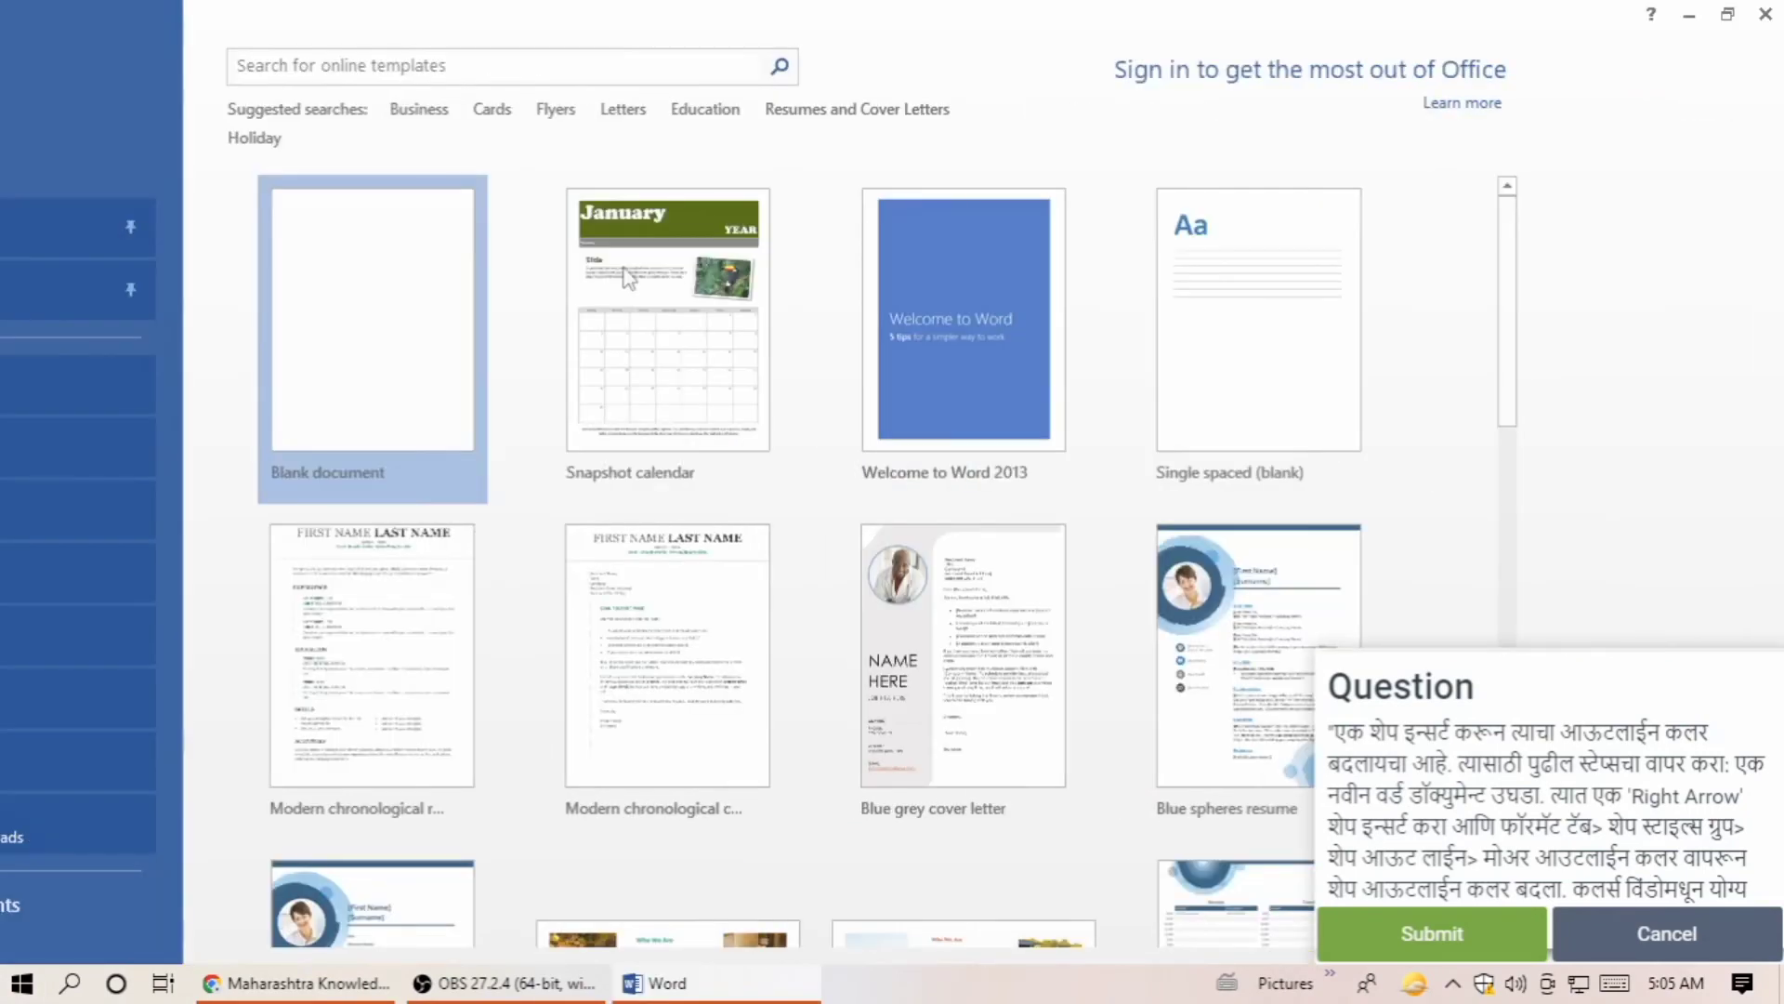
Insert a Right Arrow block shape about 11.6 cm wide and 5.3 cm high in the document.
click(221, 52)
click(358, 107)
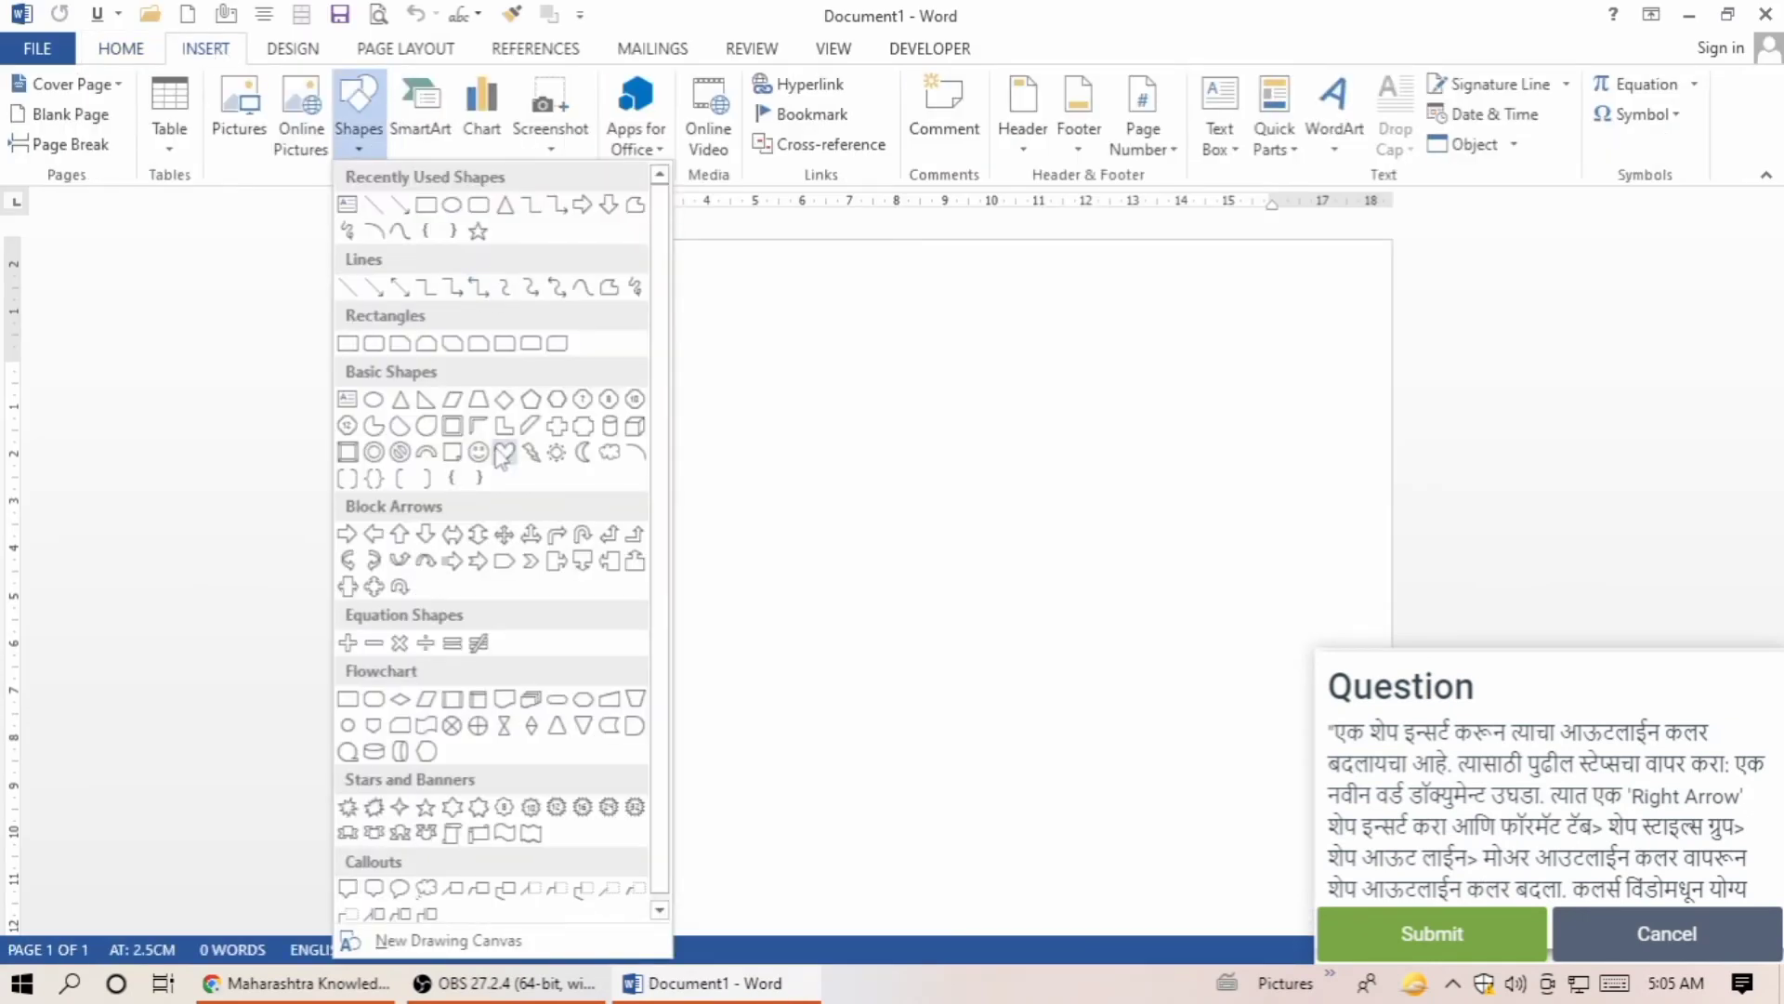
scroll(520, 502, down, 1)
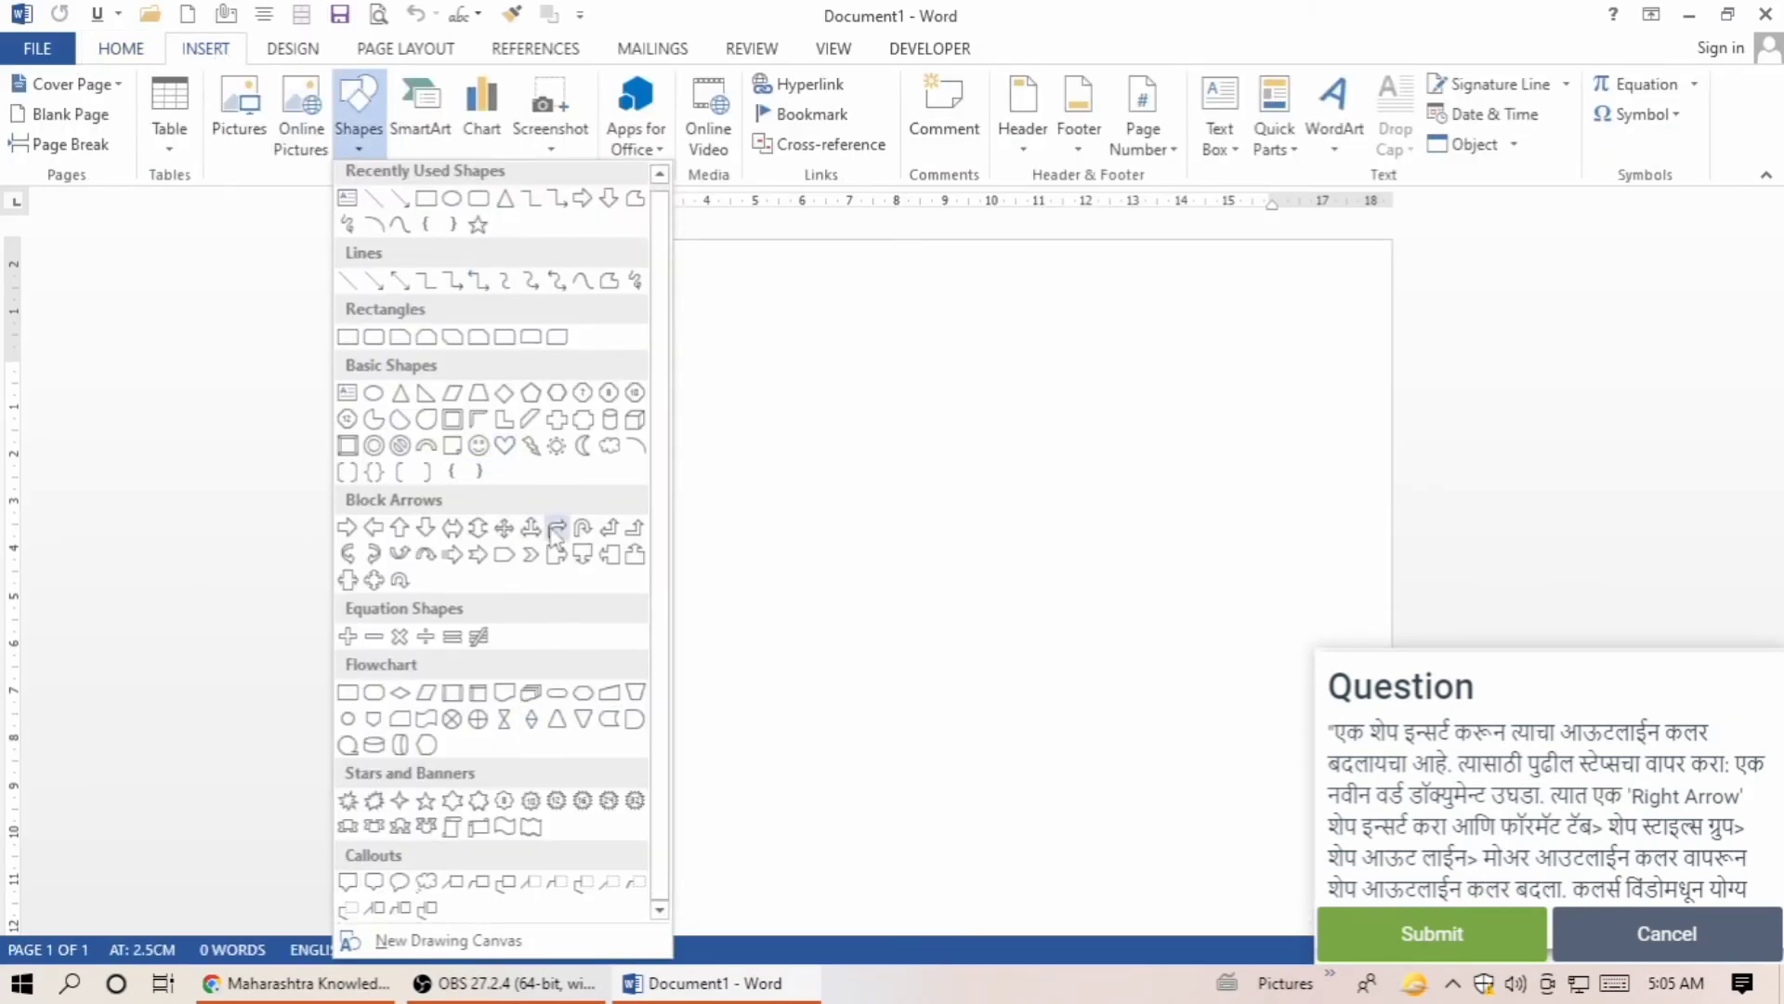
click(349, 530)
mouse_move(551, 444)
mouse_down()
mouse_move(988, 696)
mouse_move(1101, 697)
mouse_up()
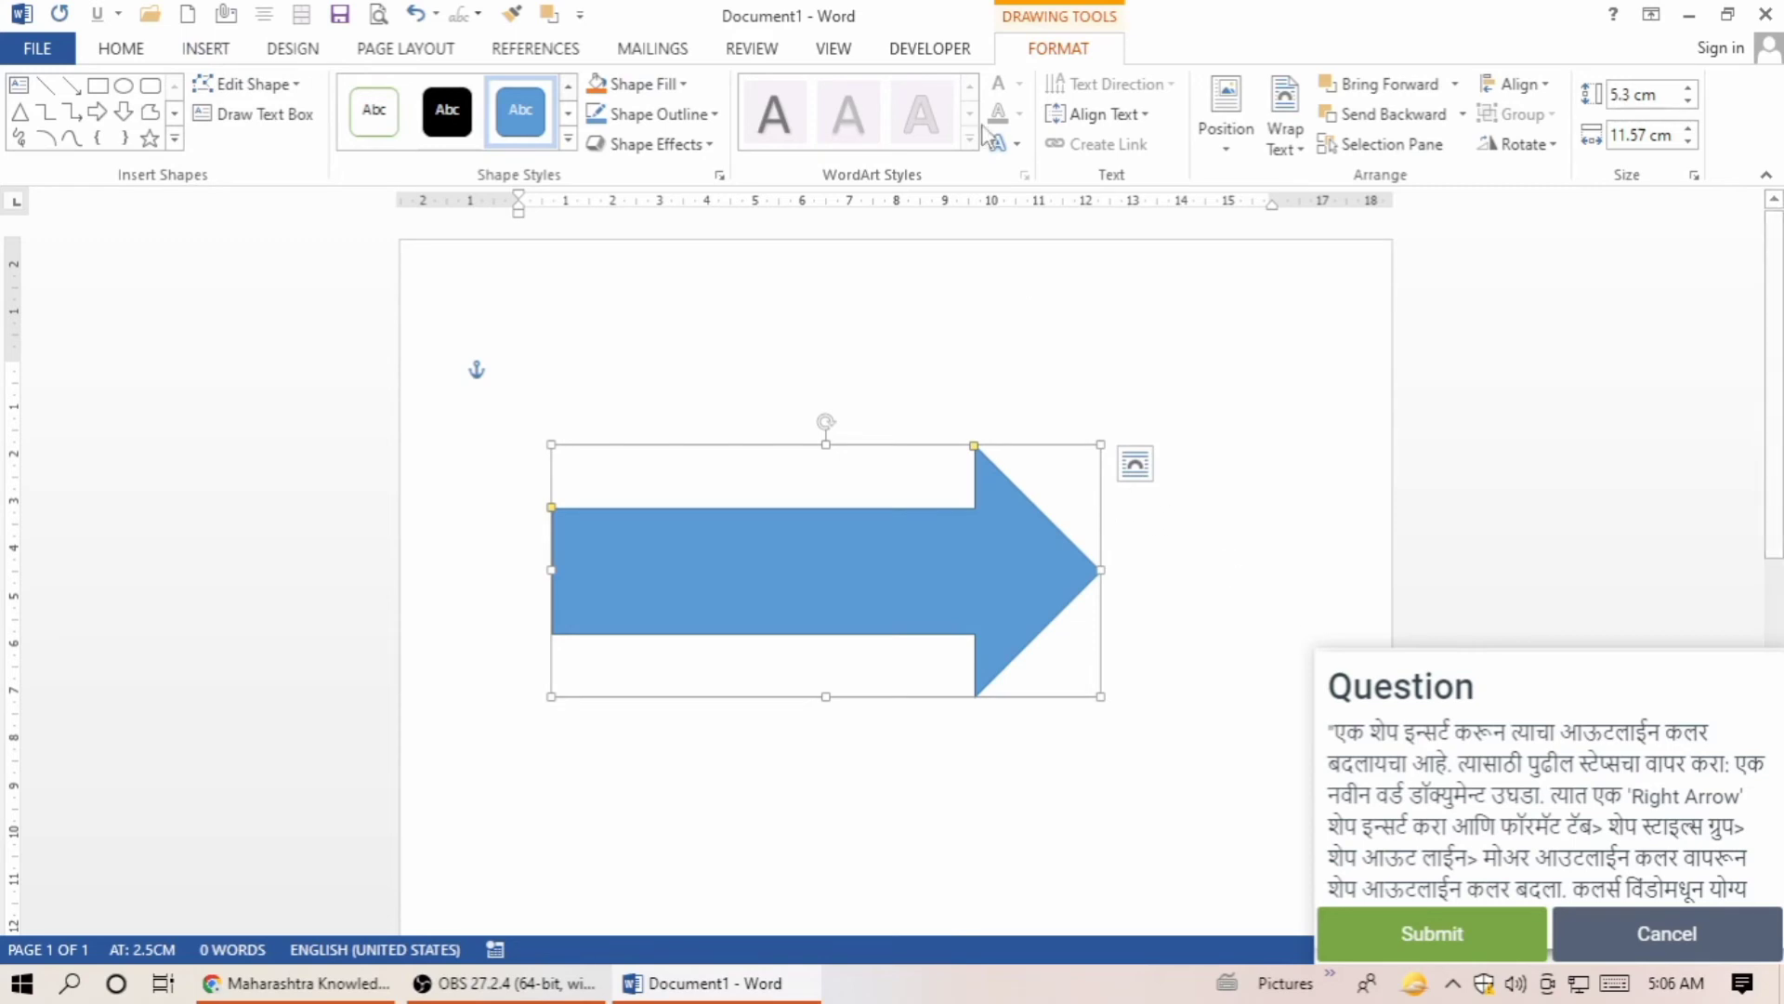
Change the arrow's shape outline to a dark gold theme colour and submit the answer to question 8.
click(651, 113)
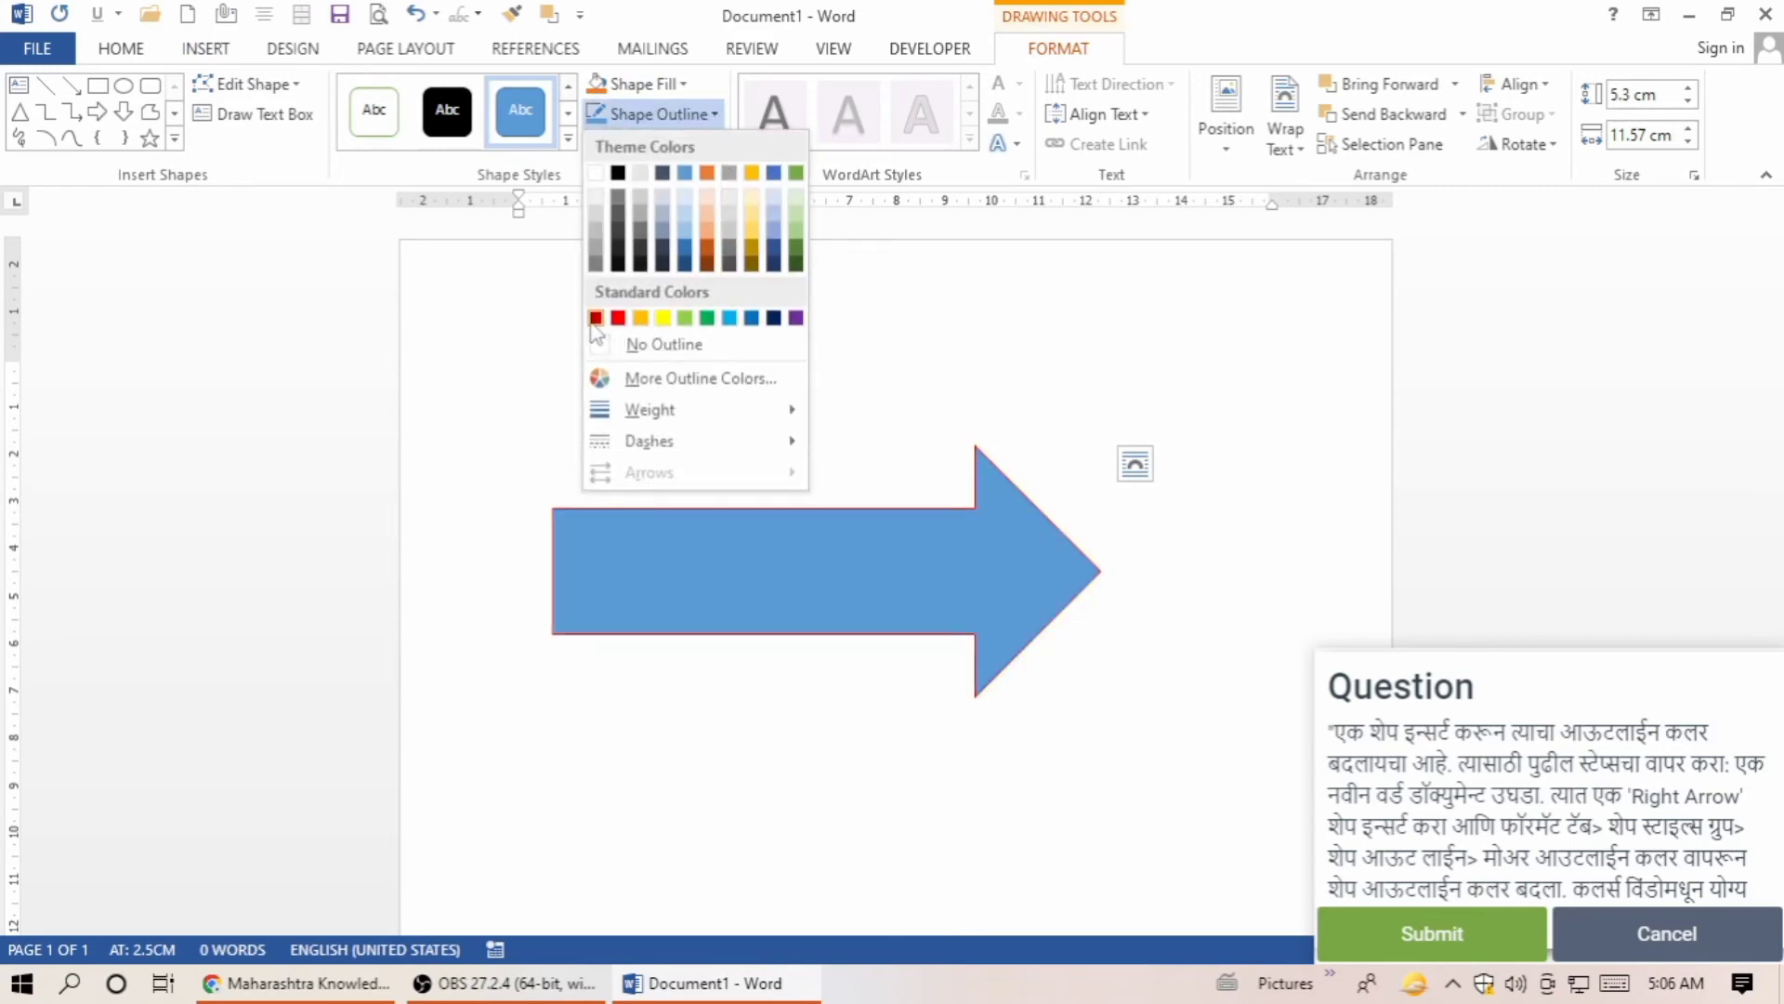
click(752, 245)
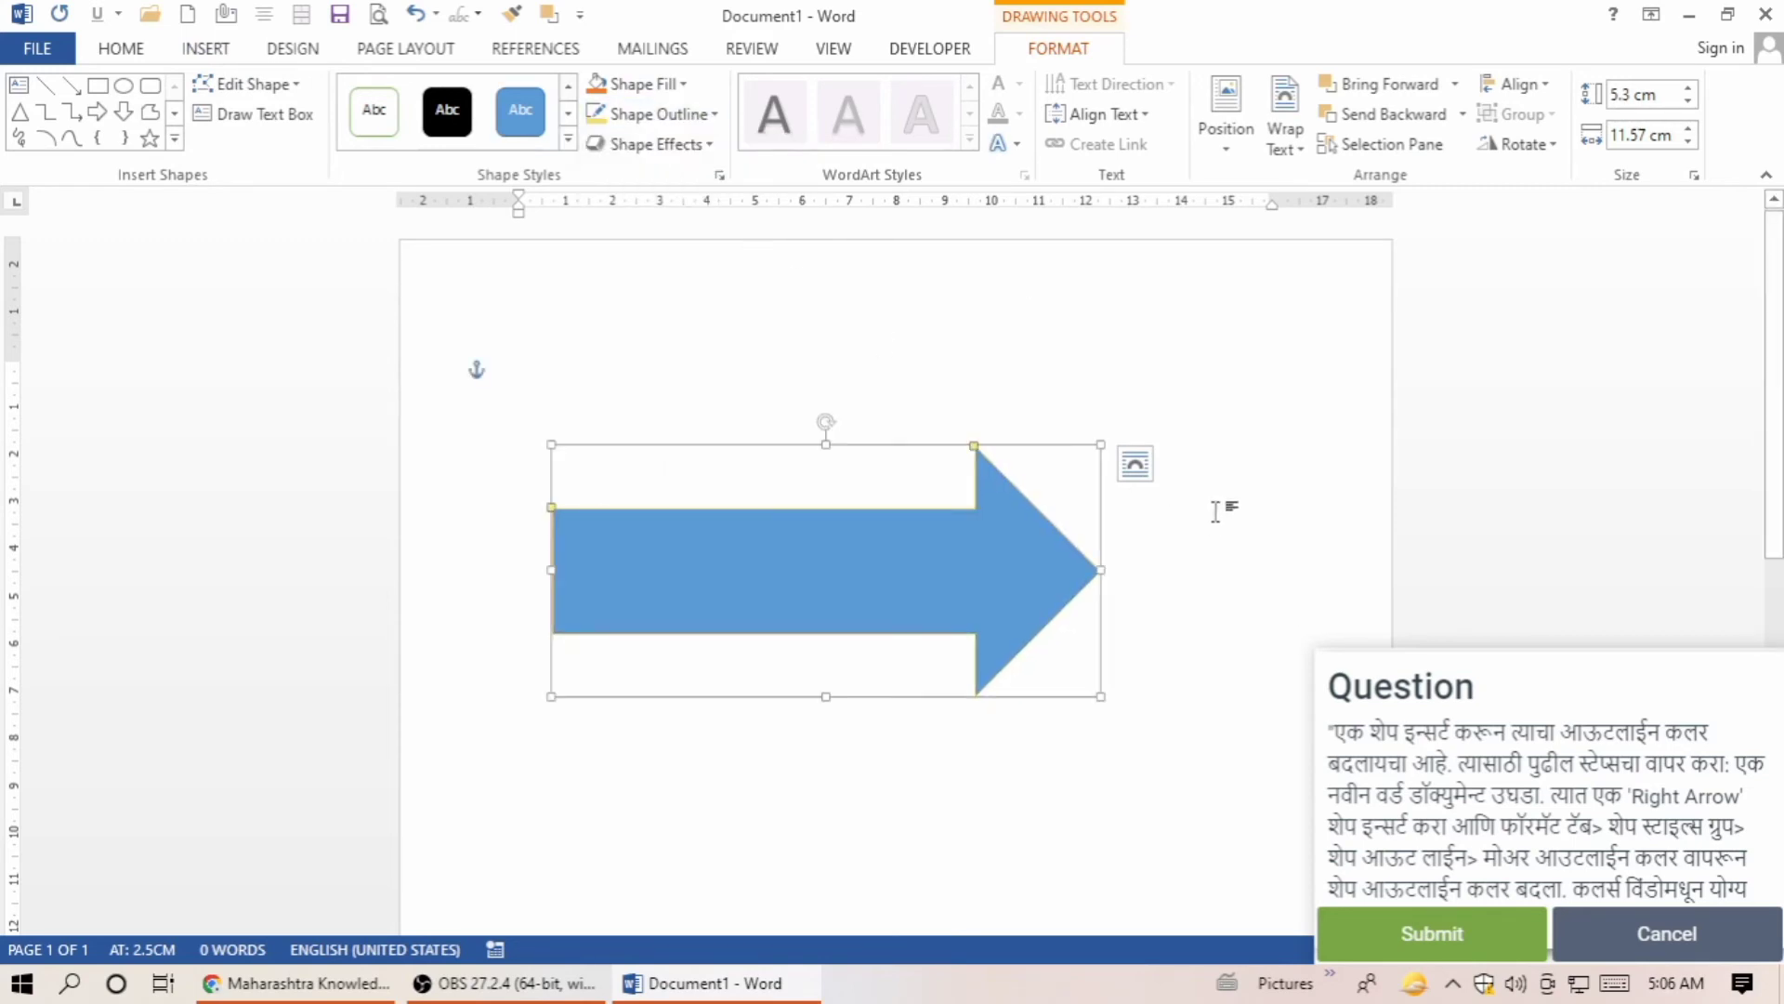
click(1430, 932)
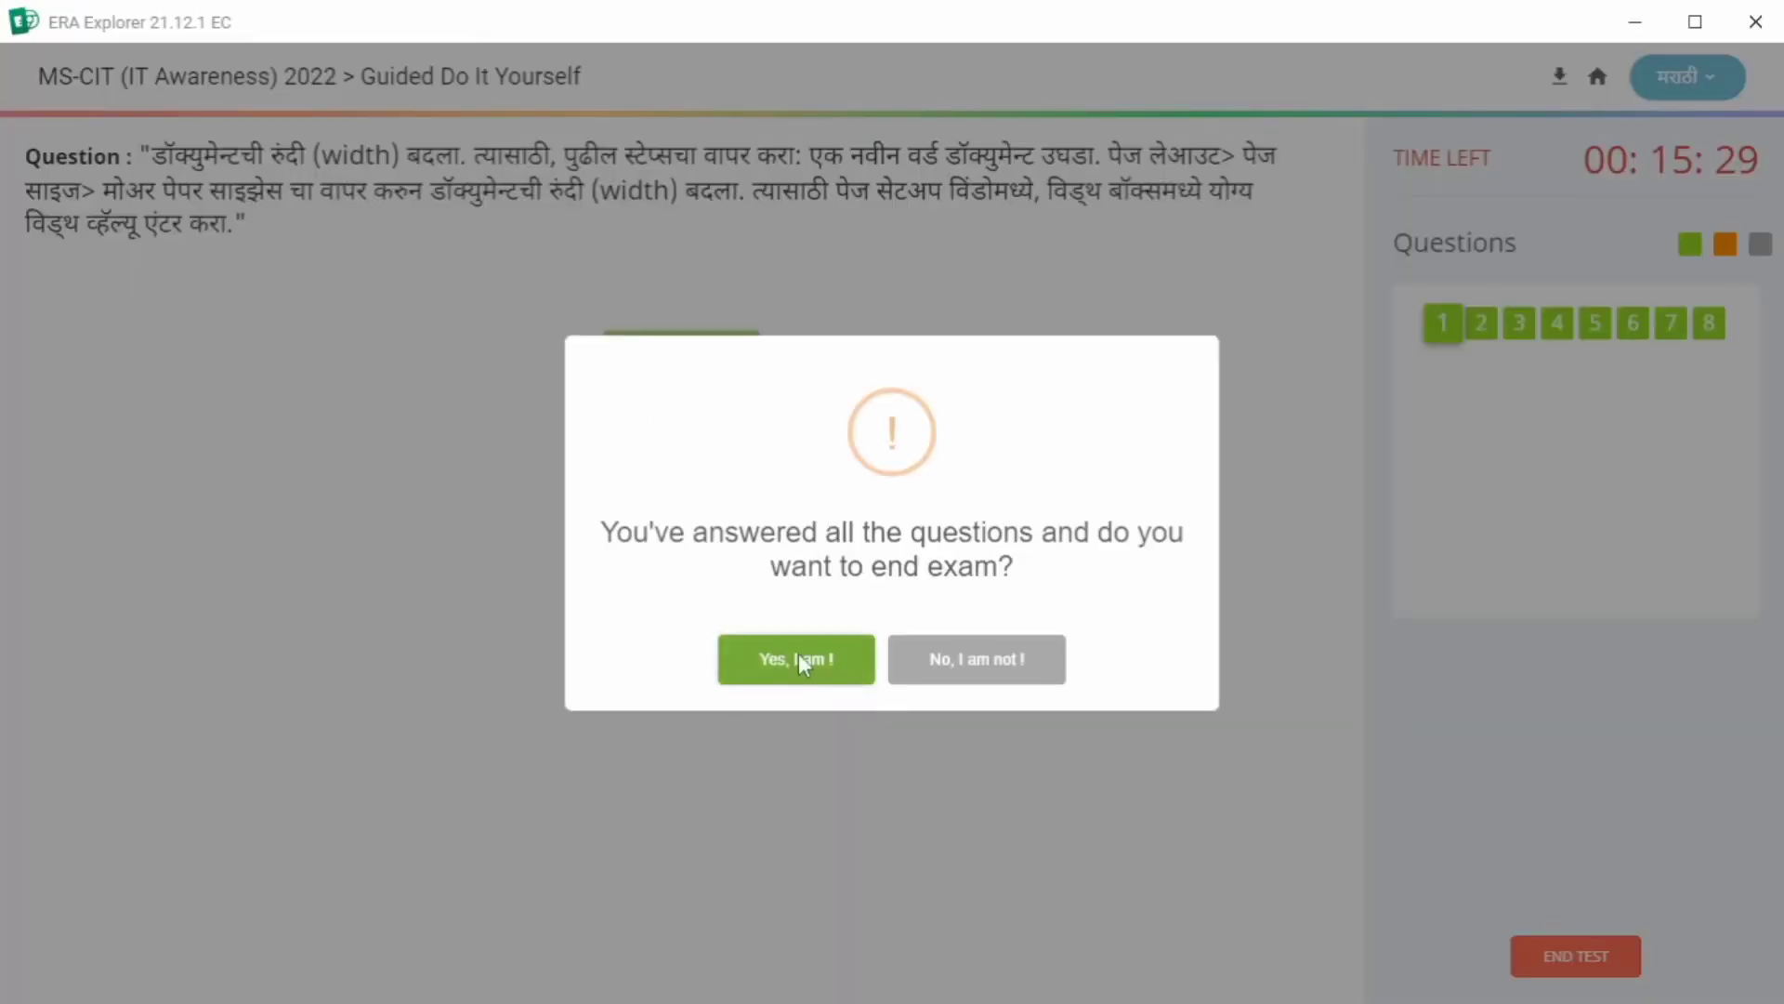
End the Guided Do It Yourself exam, entering "End Exam" as confirmation and acknowledging the closing message.
click(799, 654)
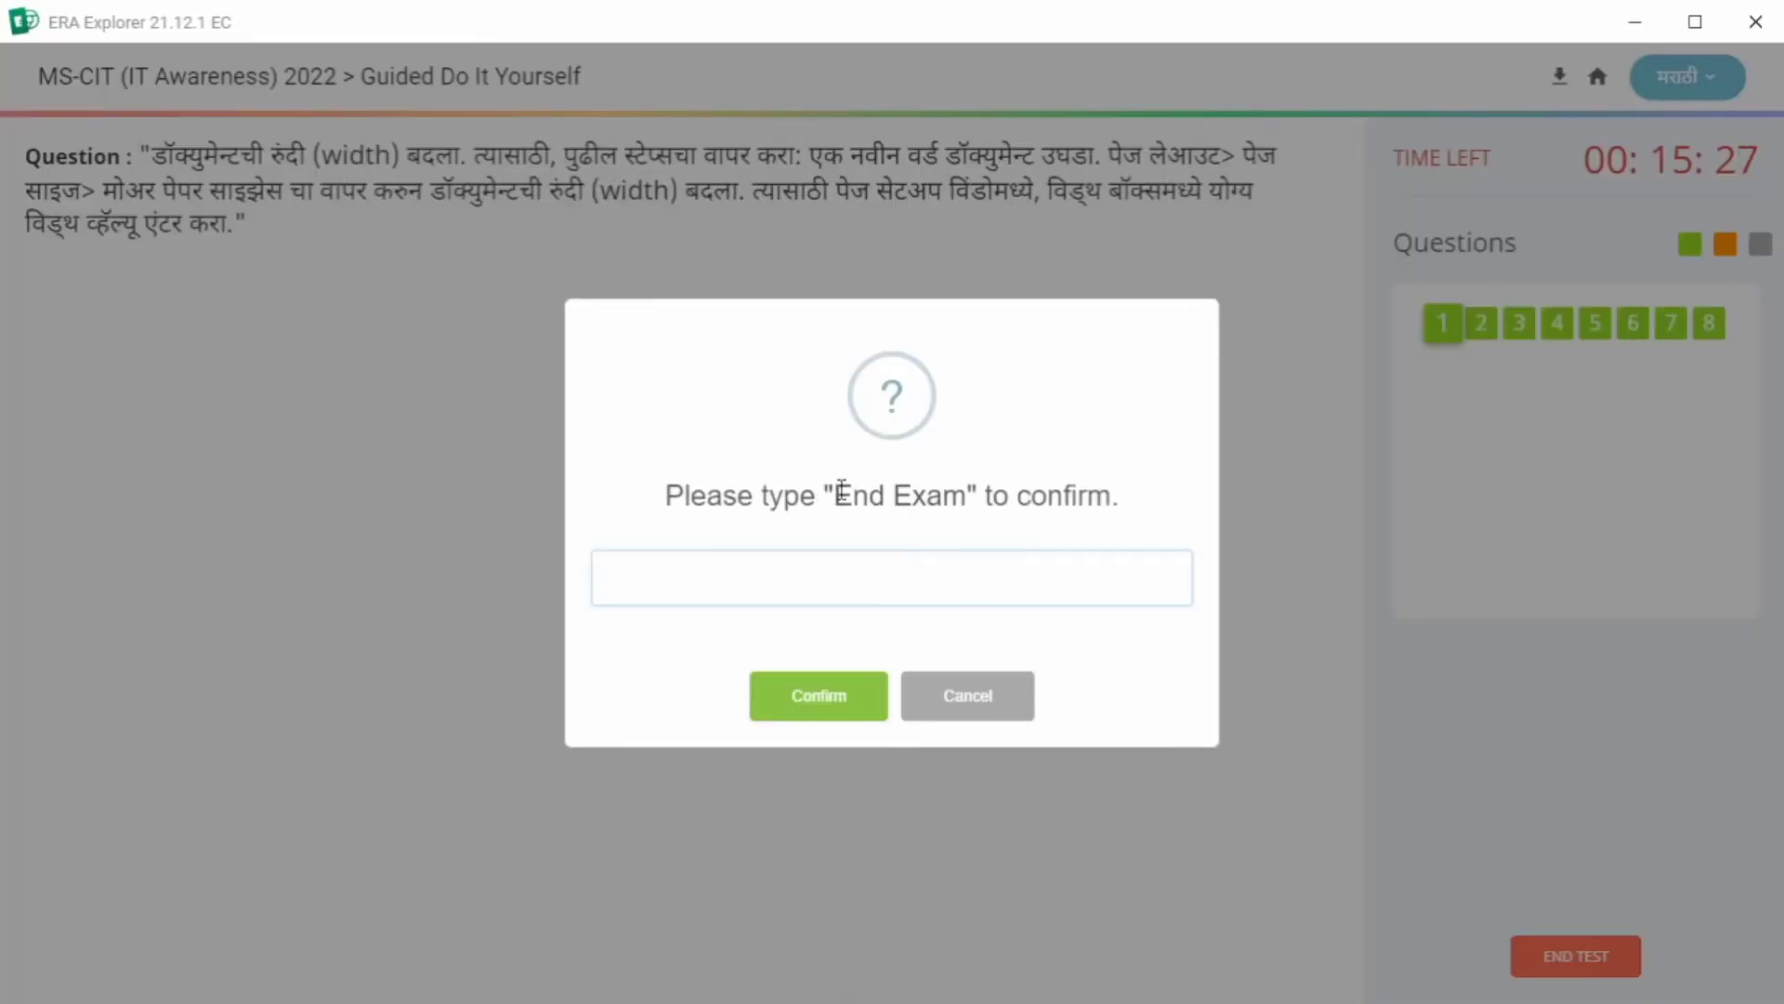
drag(834, 493, 706, 576)
click(850, 689)
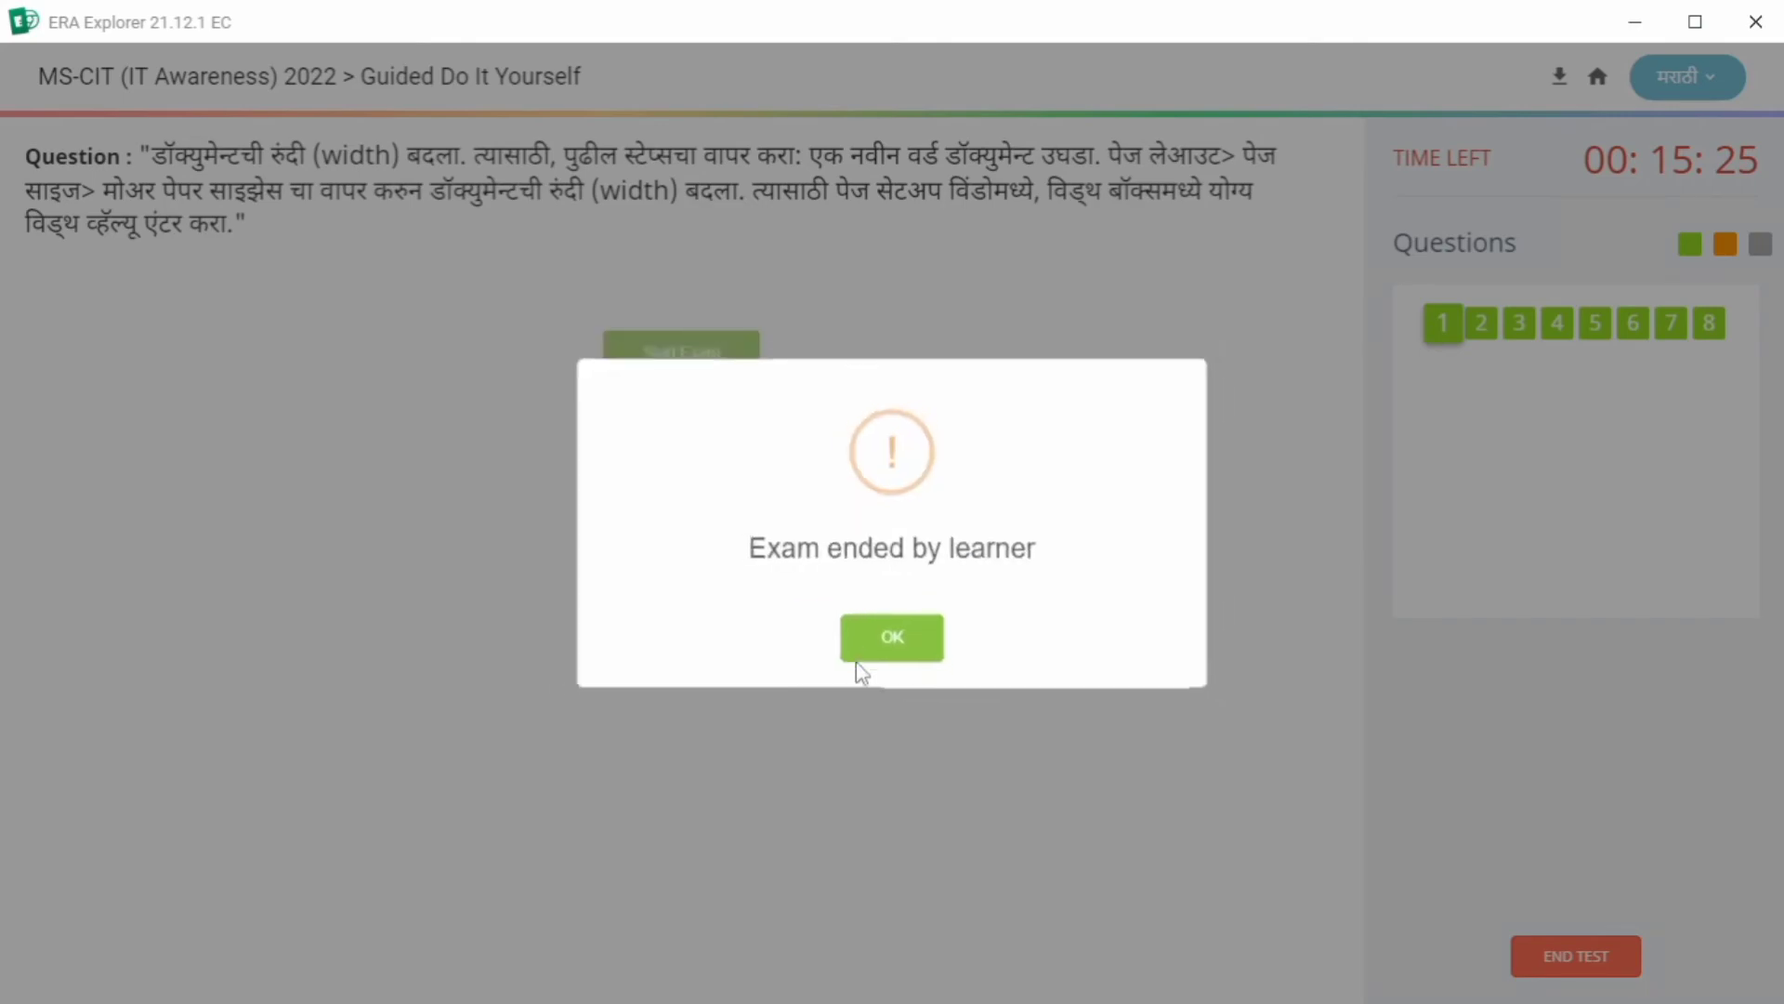
click(856, 660)
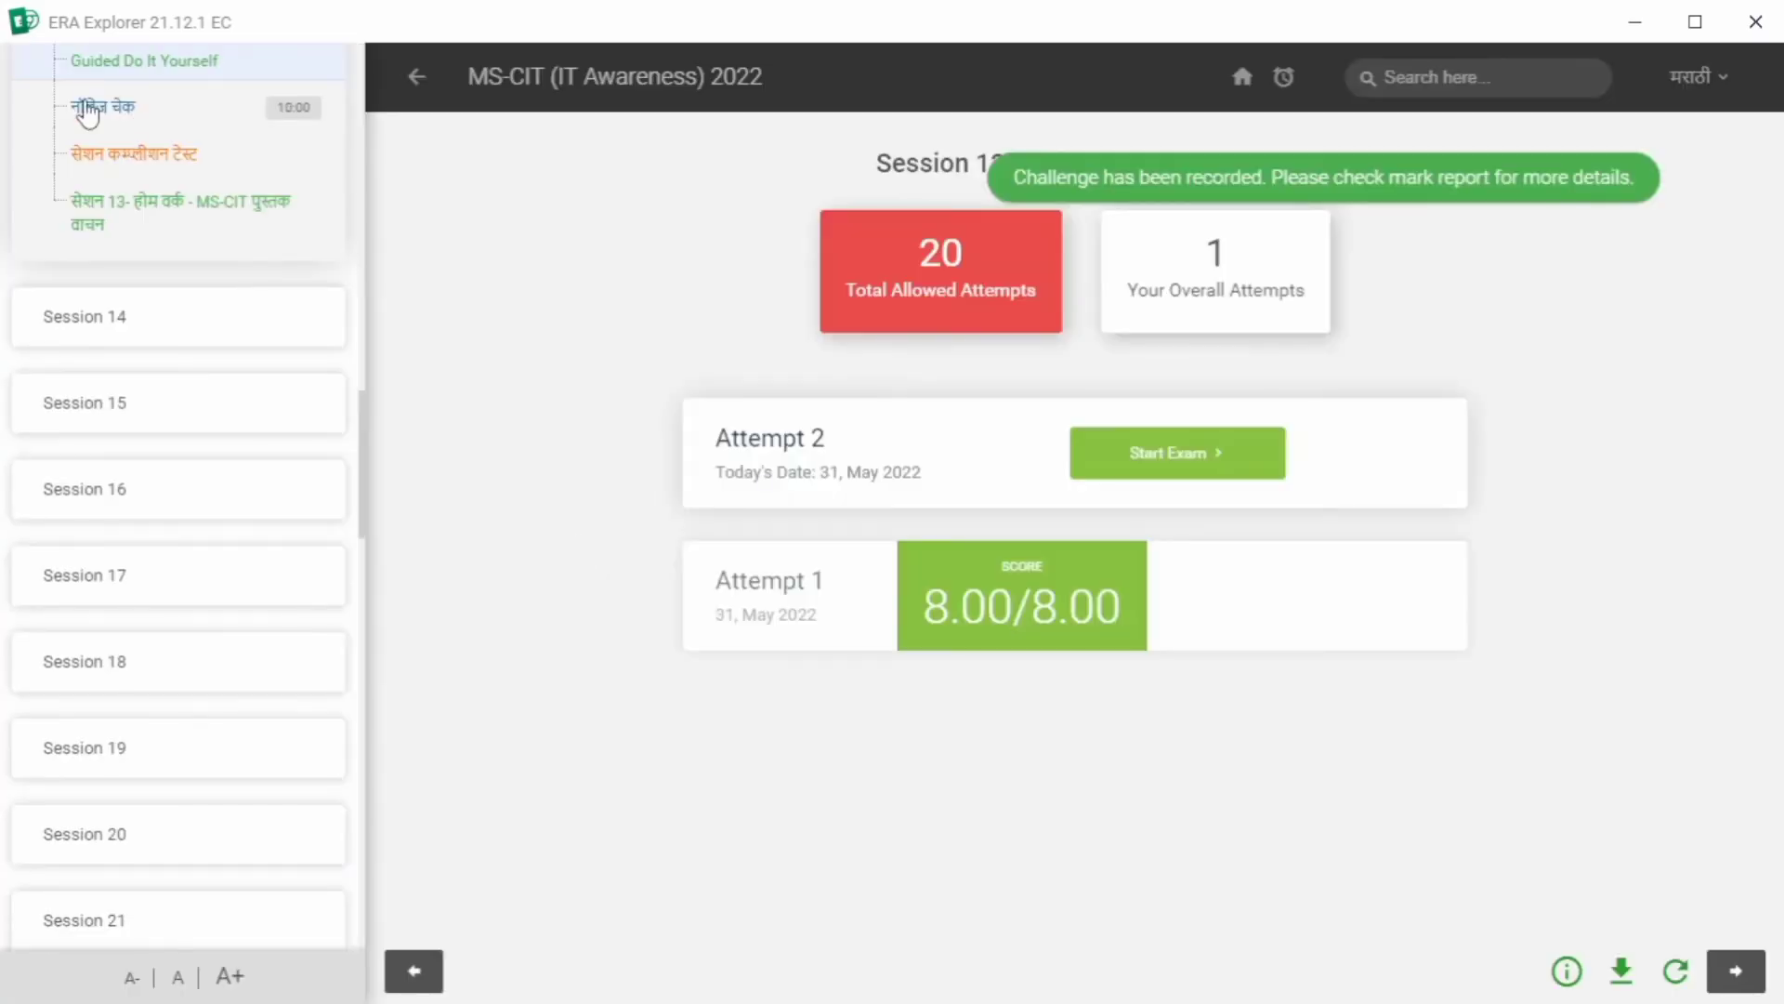
Open Session 13's नॉलेज चेक (knowledge check) and start its exam.
click(89, 111)
click(1143, 455)
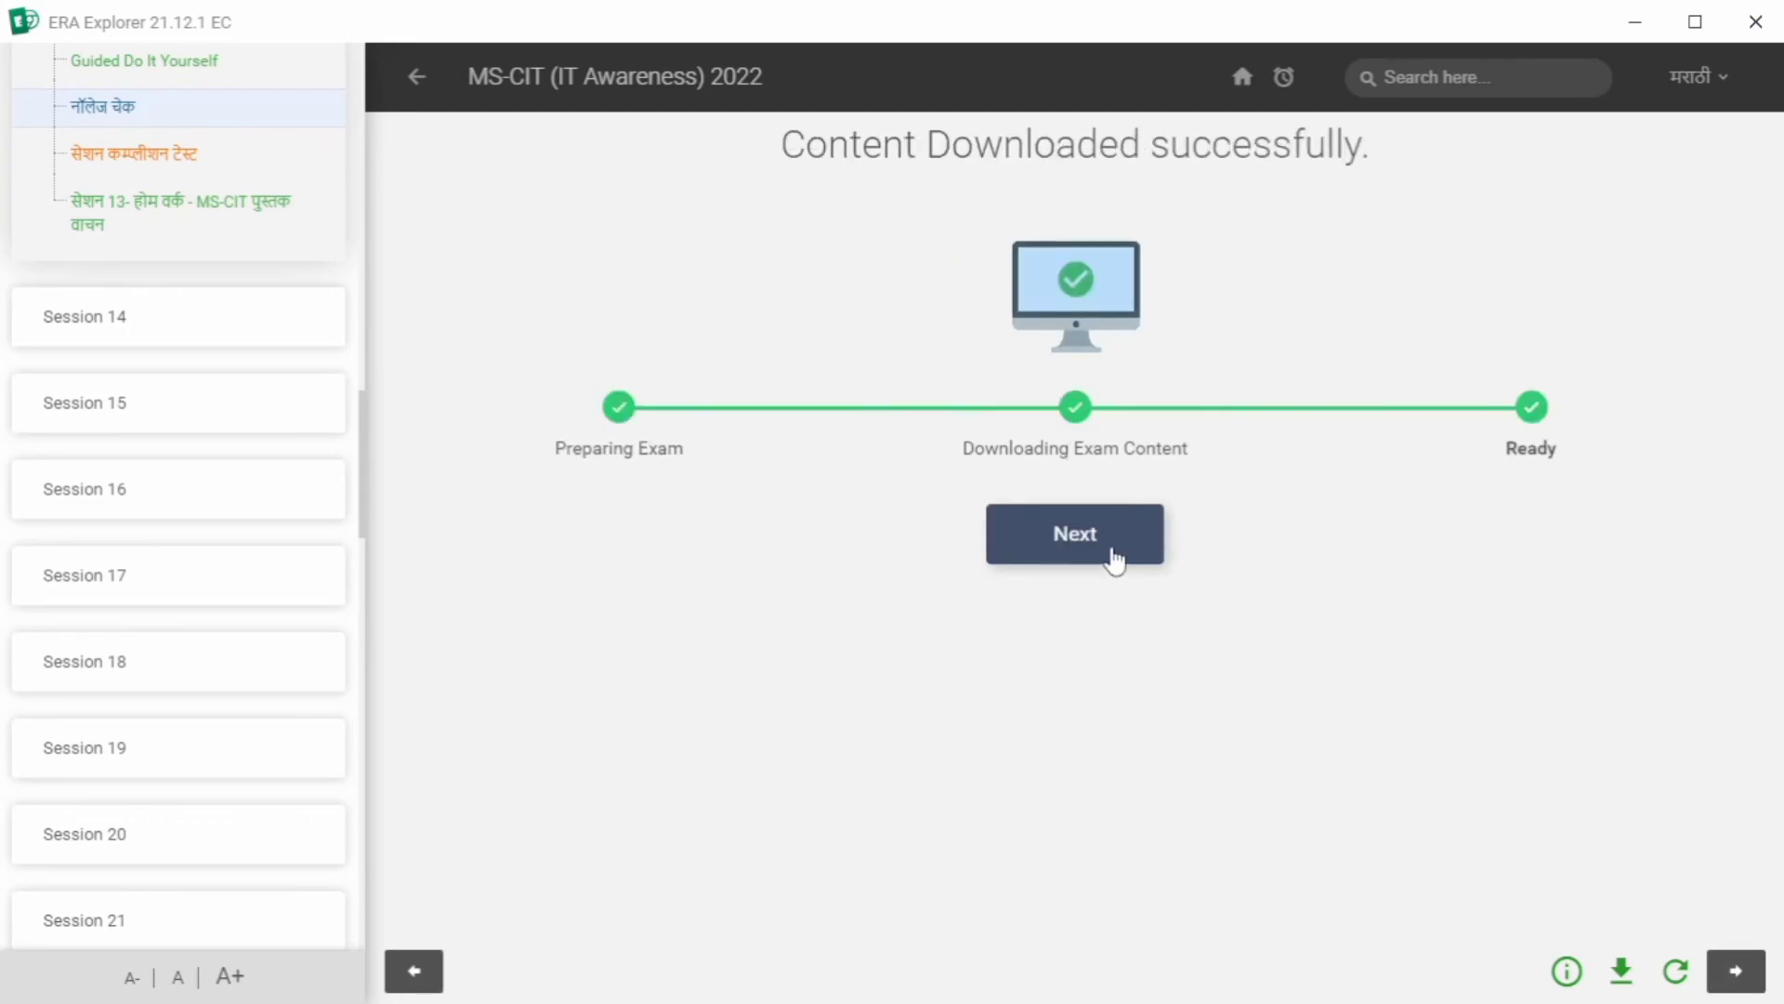
click(1114, 561)
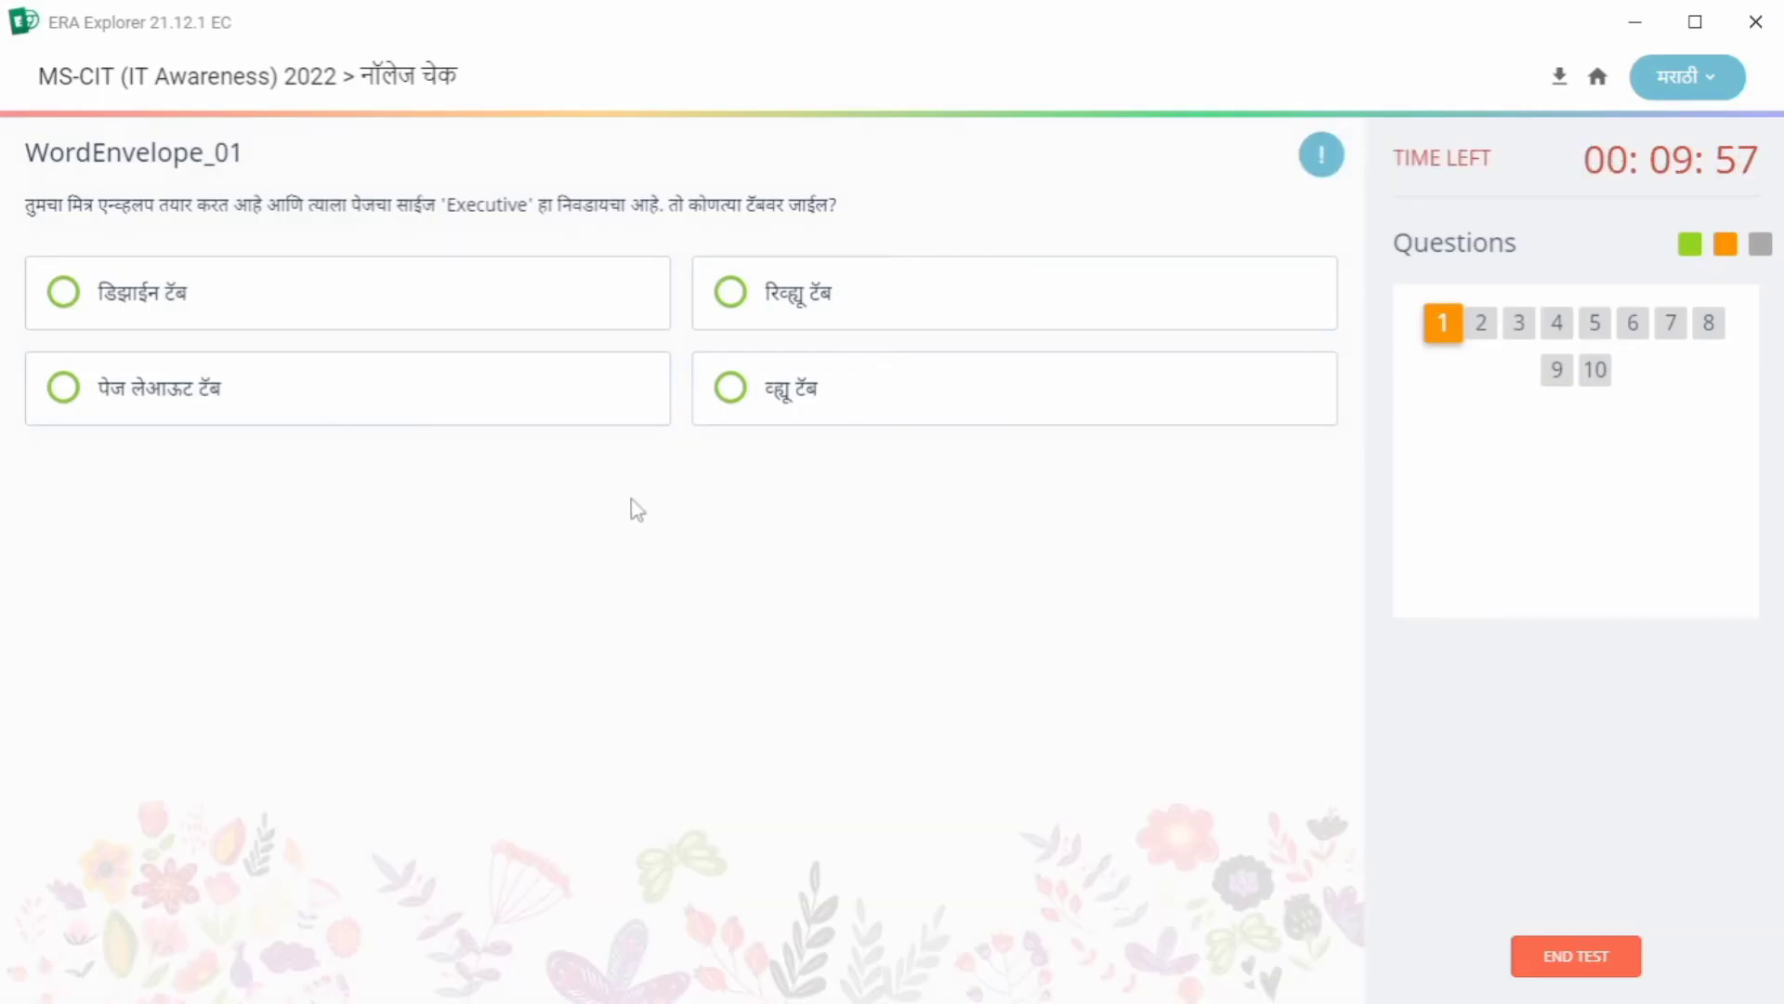
Submit पेज लेआऊट टॅब as the answer to question 1 and the first image option as the answer to question 2.
click(239, 401)
click(801, 705)
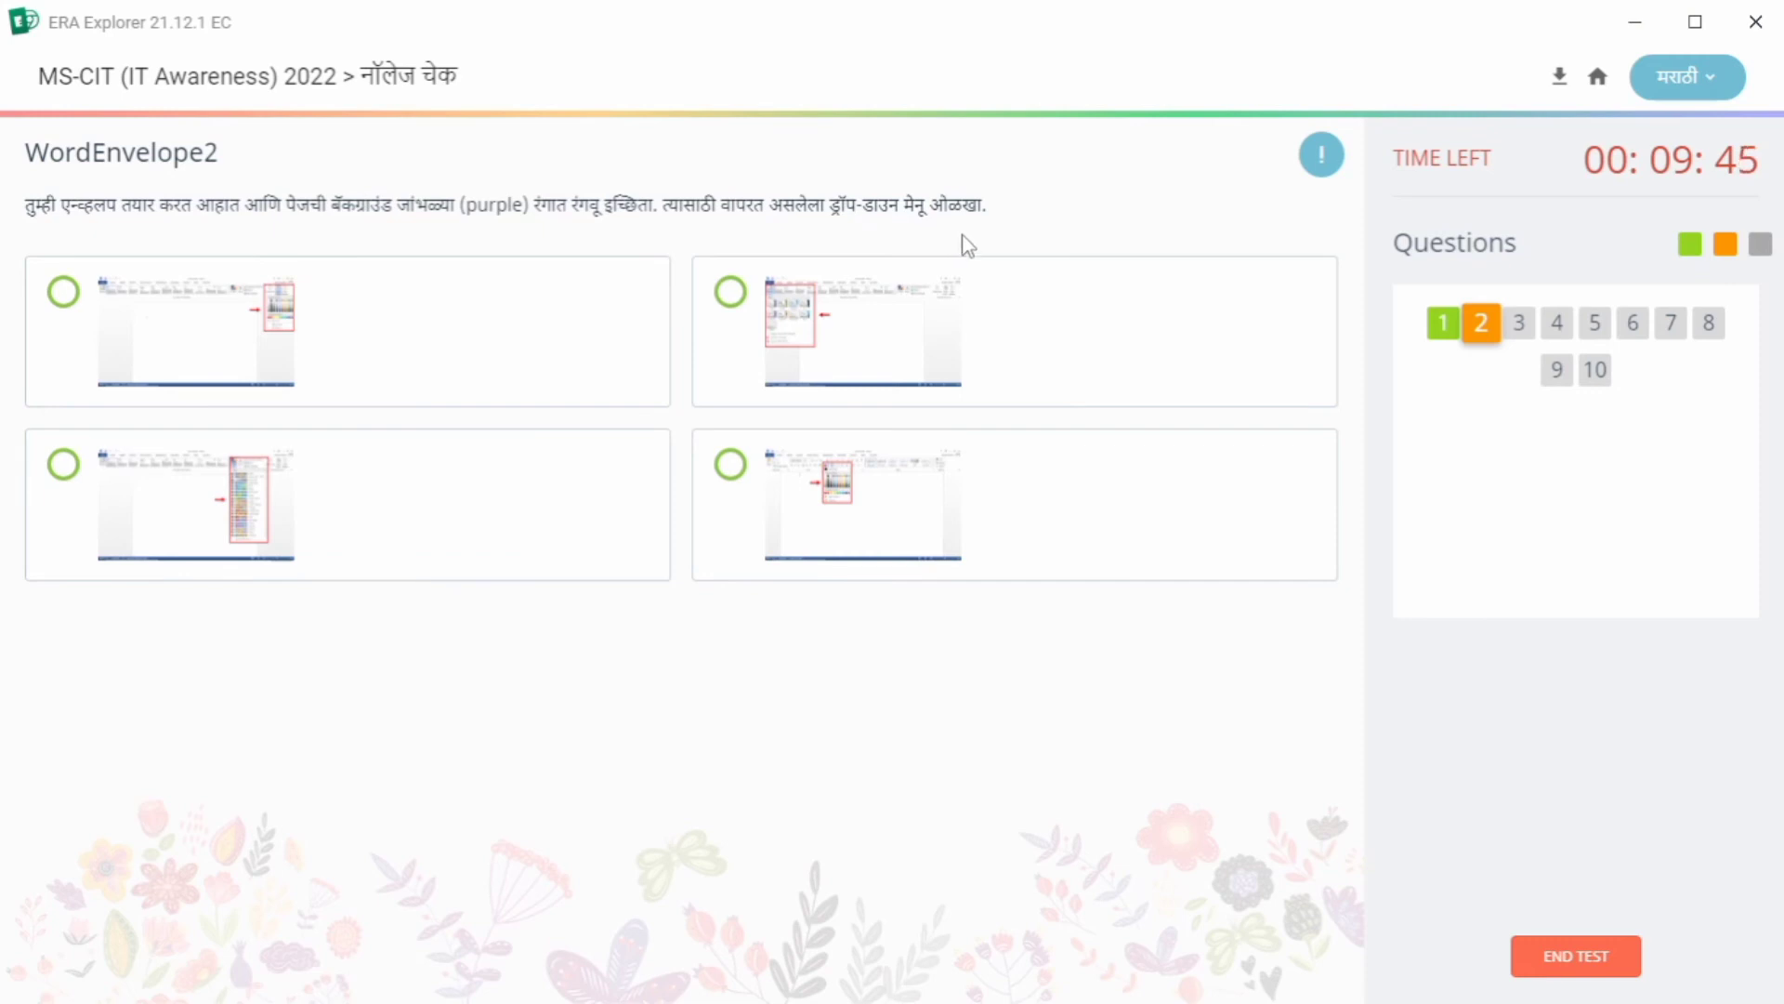
click(65, 299)
click(771, 705)
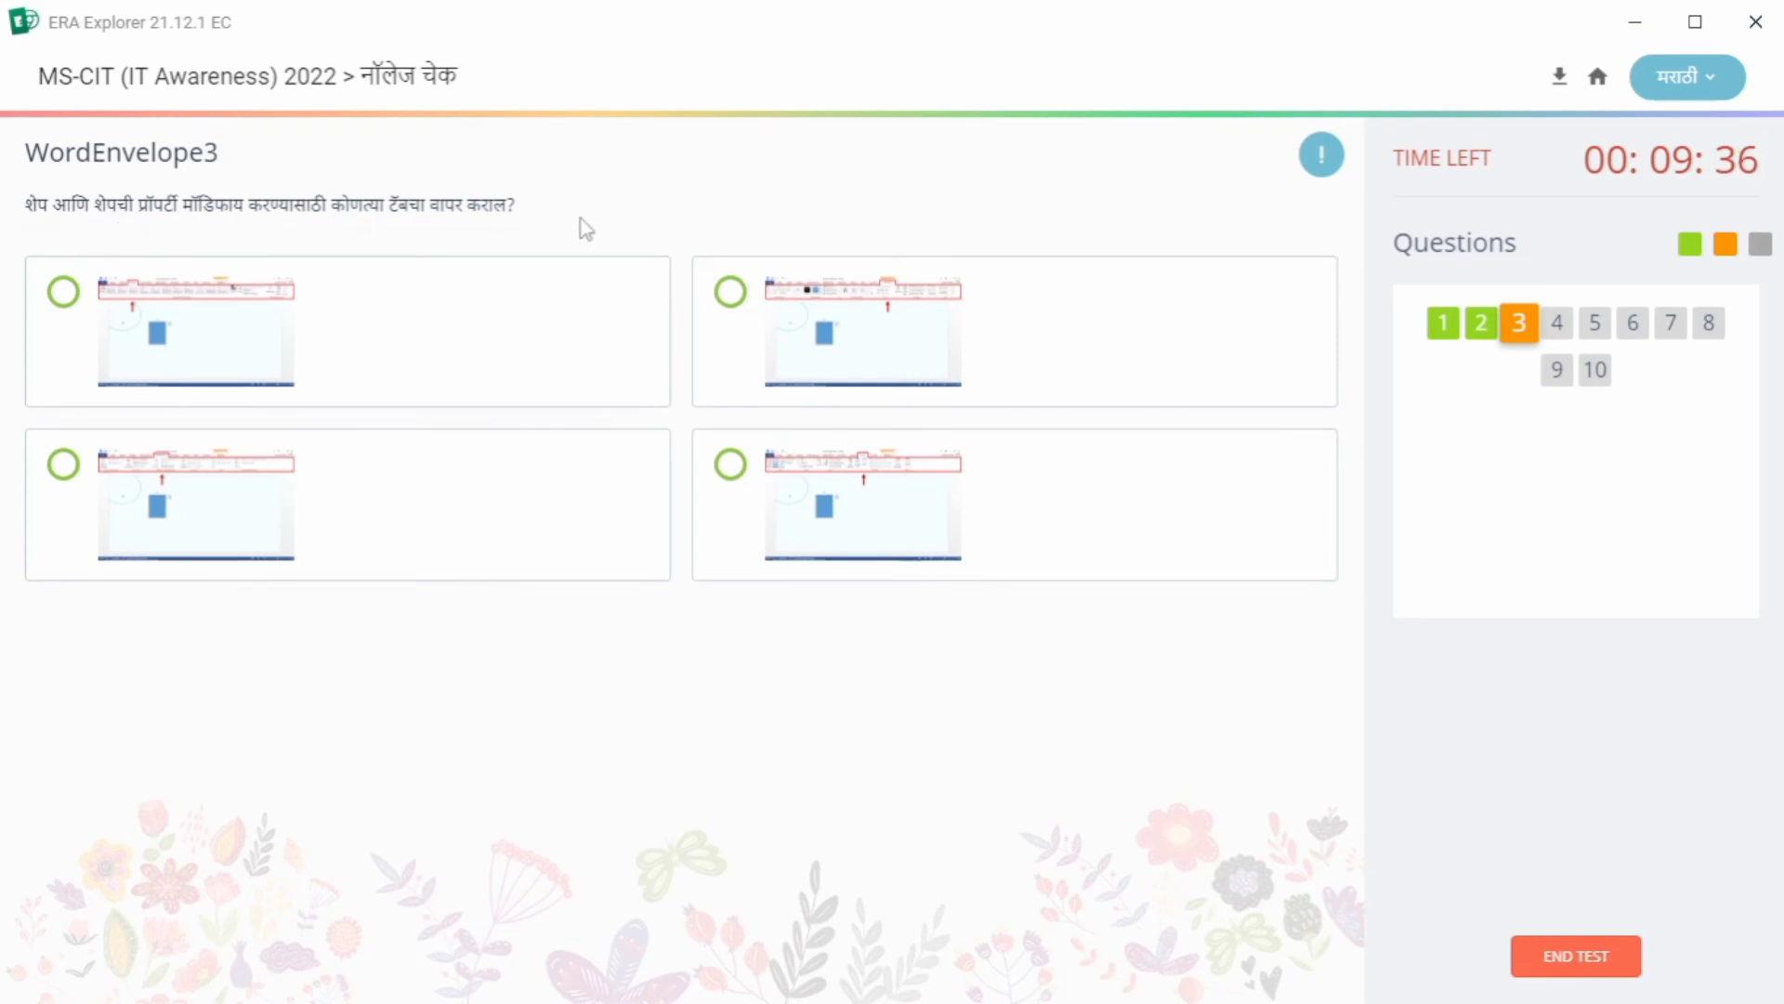
Answer question 3 on modifying shape properties with the second image option, marking the Format tab, and submit it.
click(886, 335)
click(880, 296)
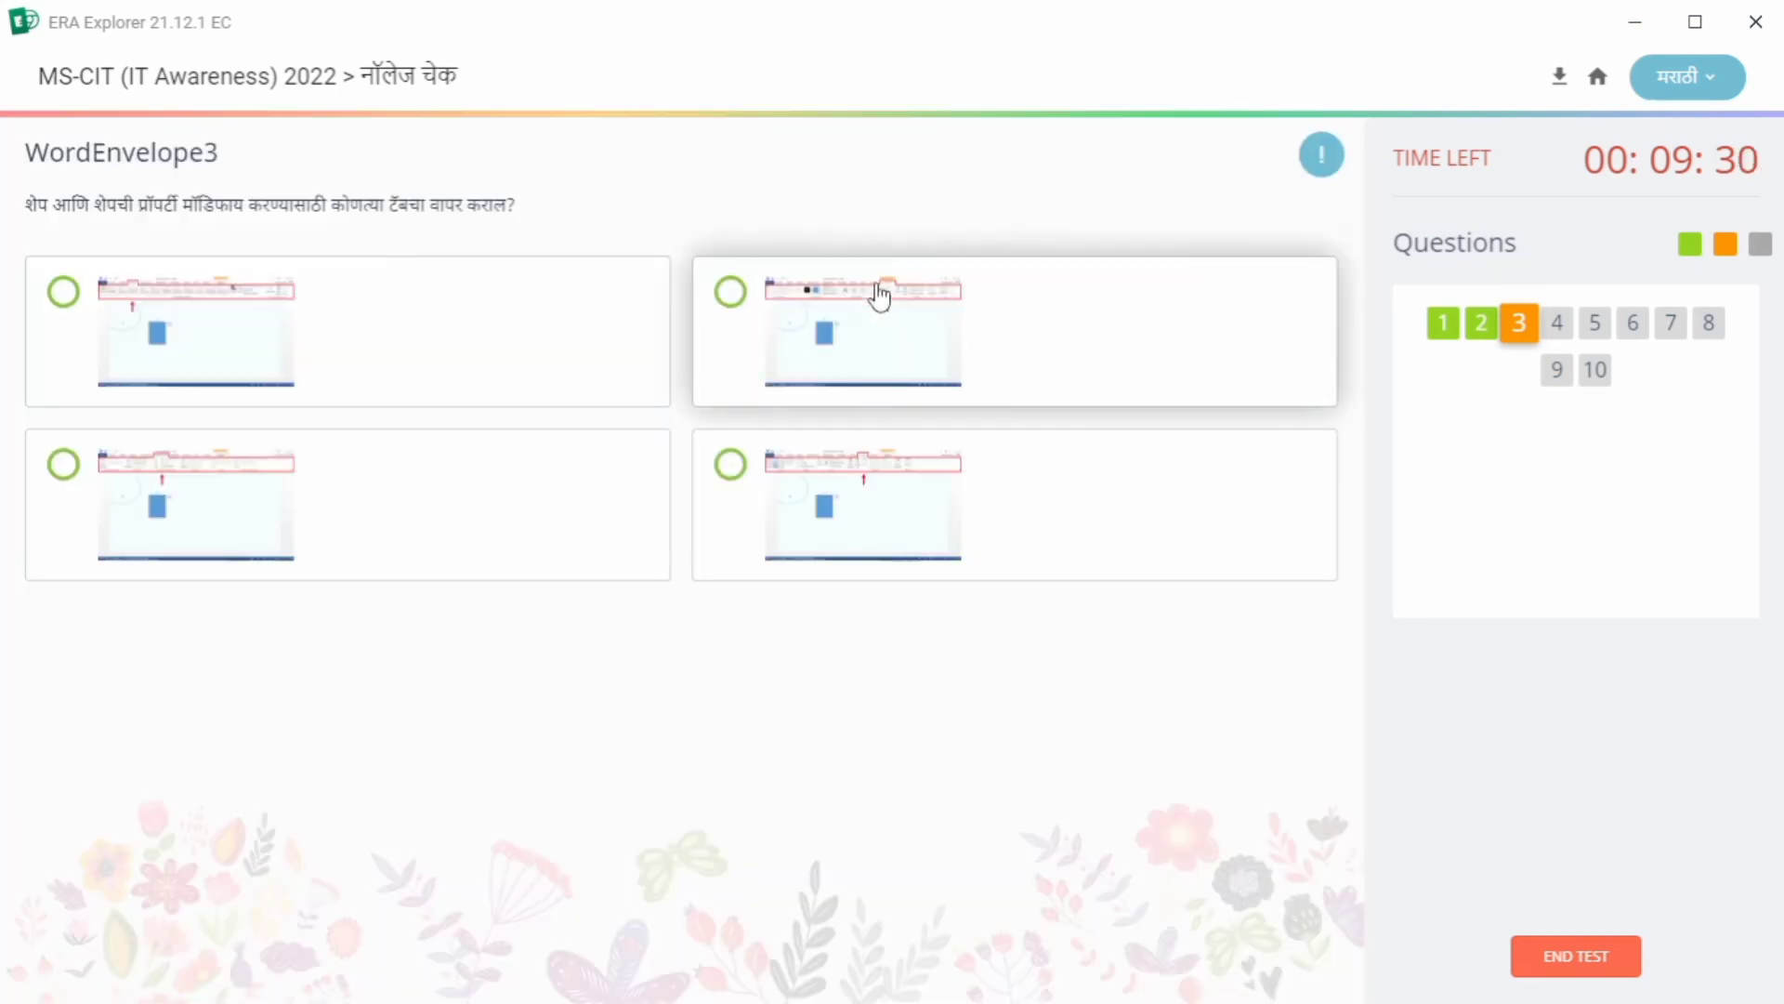
click(734, 312)
click(756, 695)
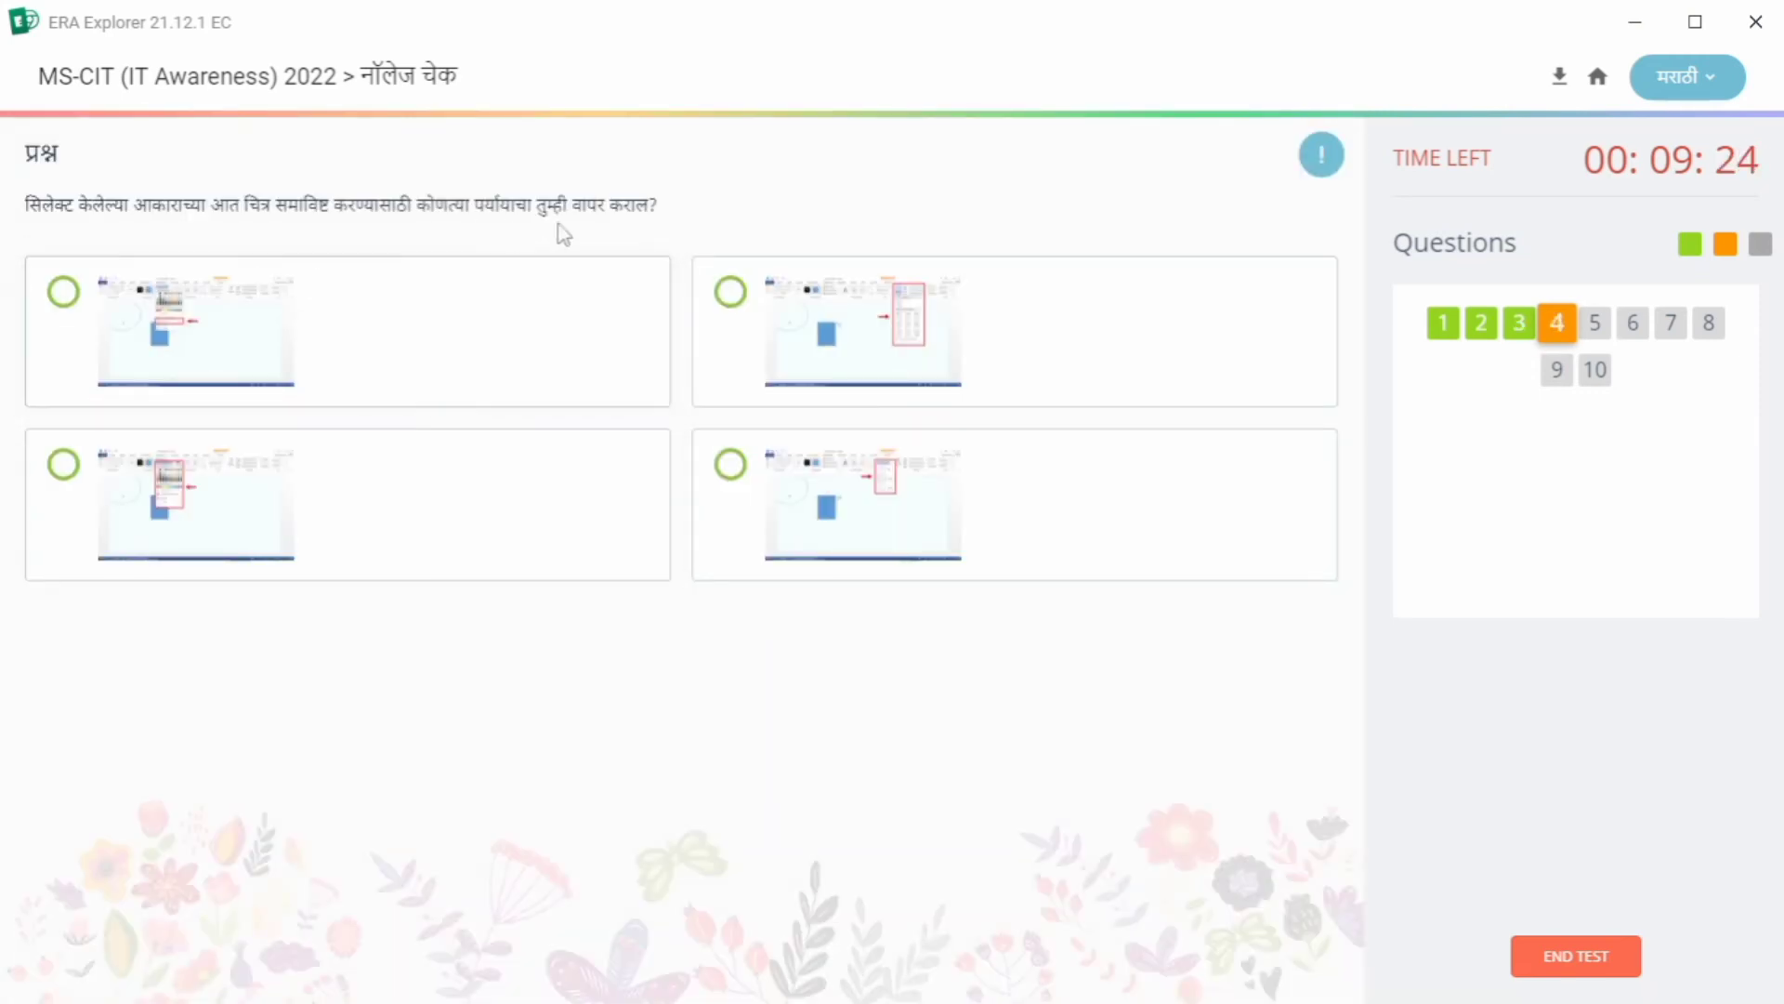
Preview the image marking Picture under Shape Fill and submit it as the answer to question 4.
click(227, 335)
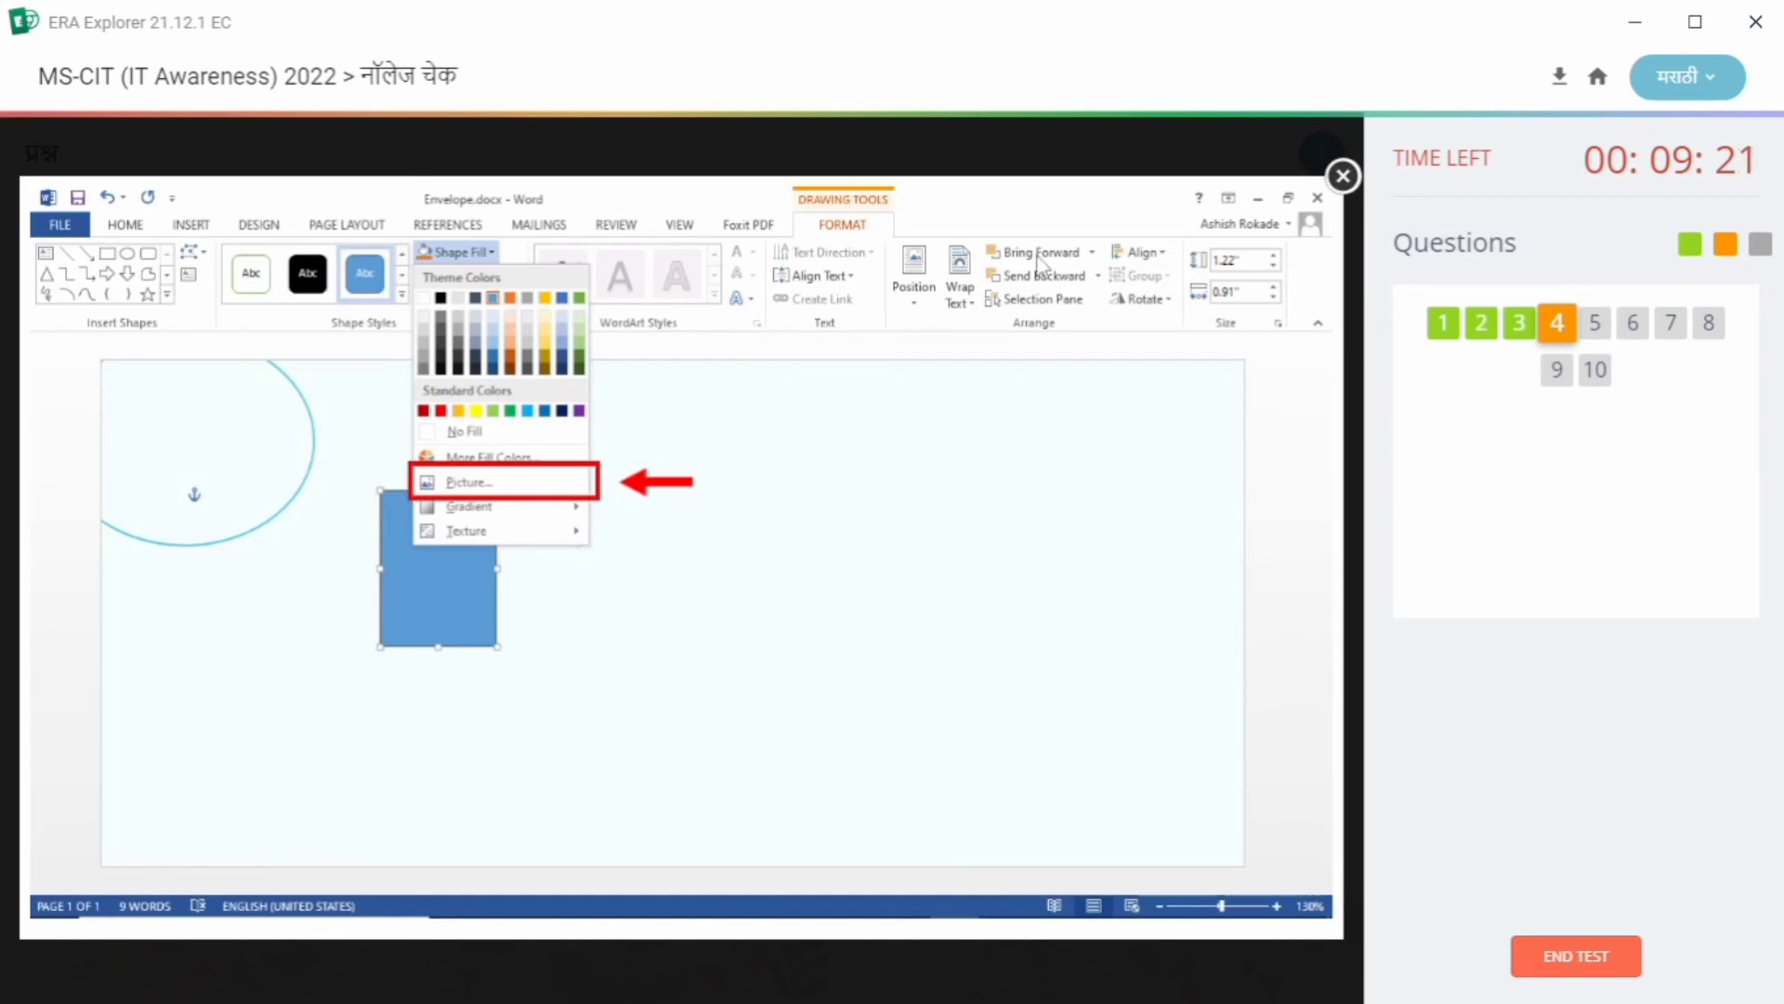
click(1341, 177)
click(64, 292)
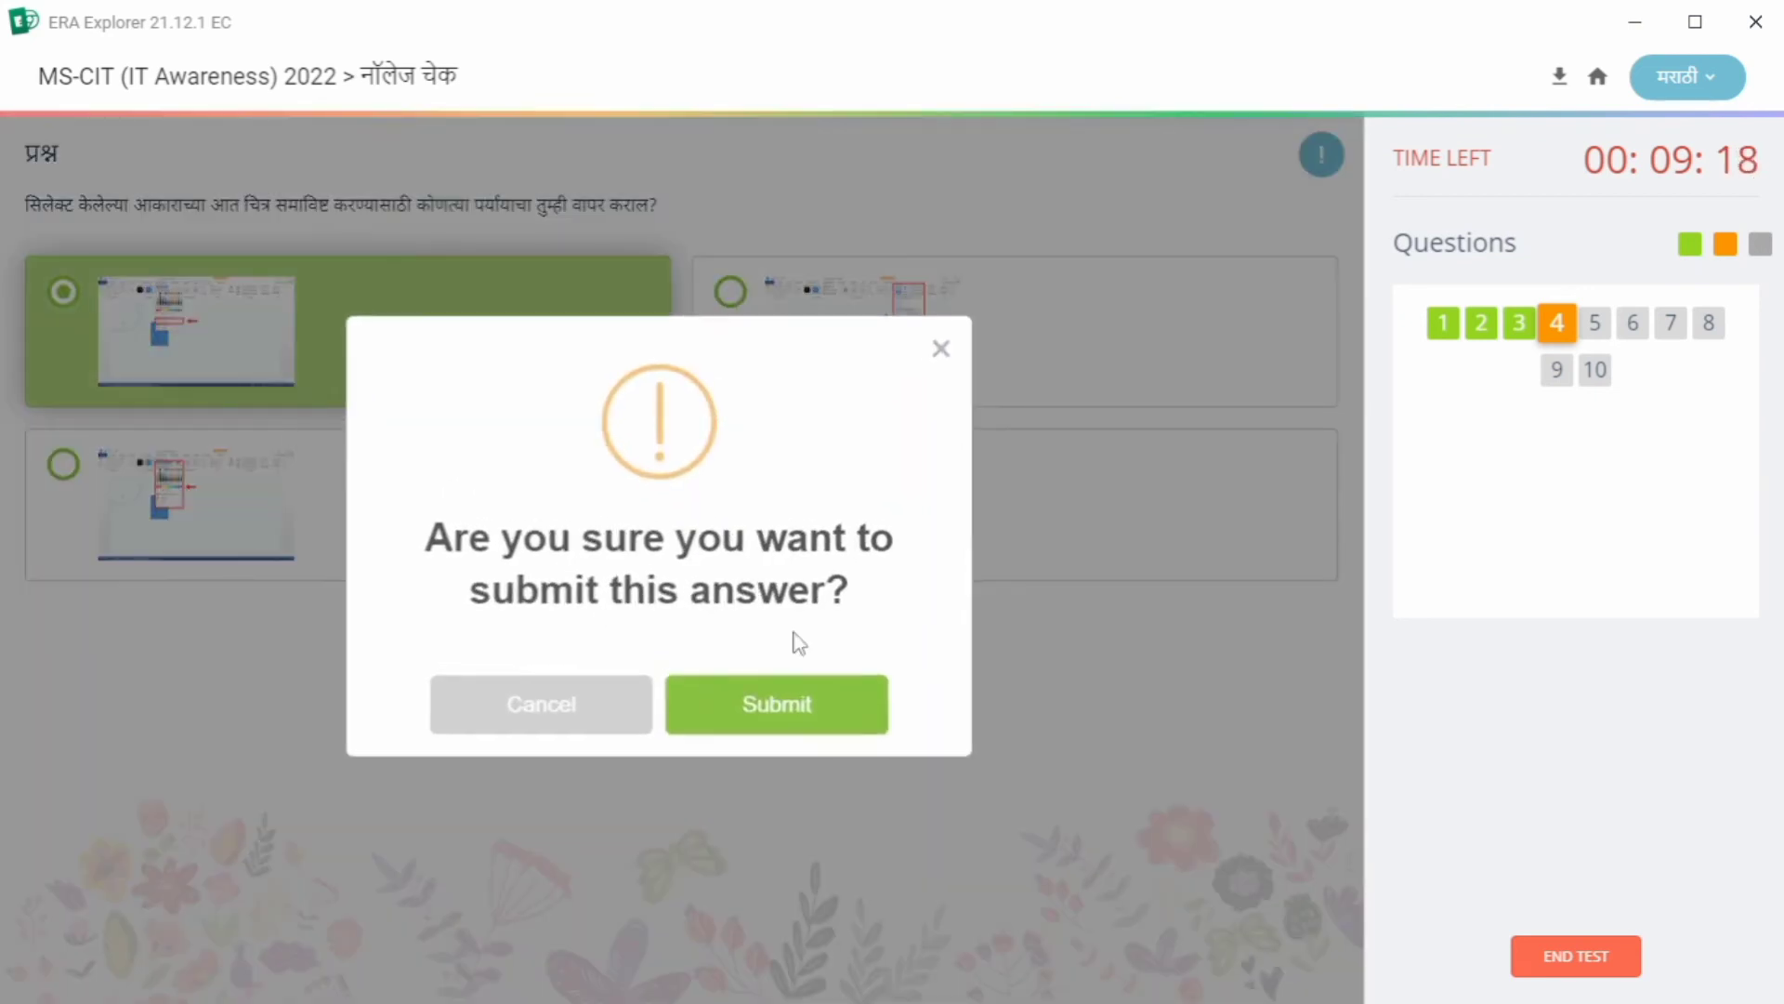
click(801, 706)
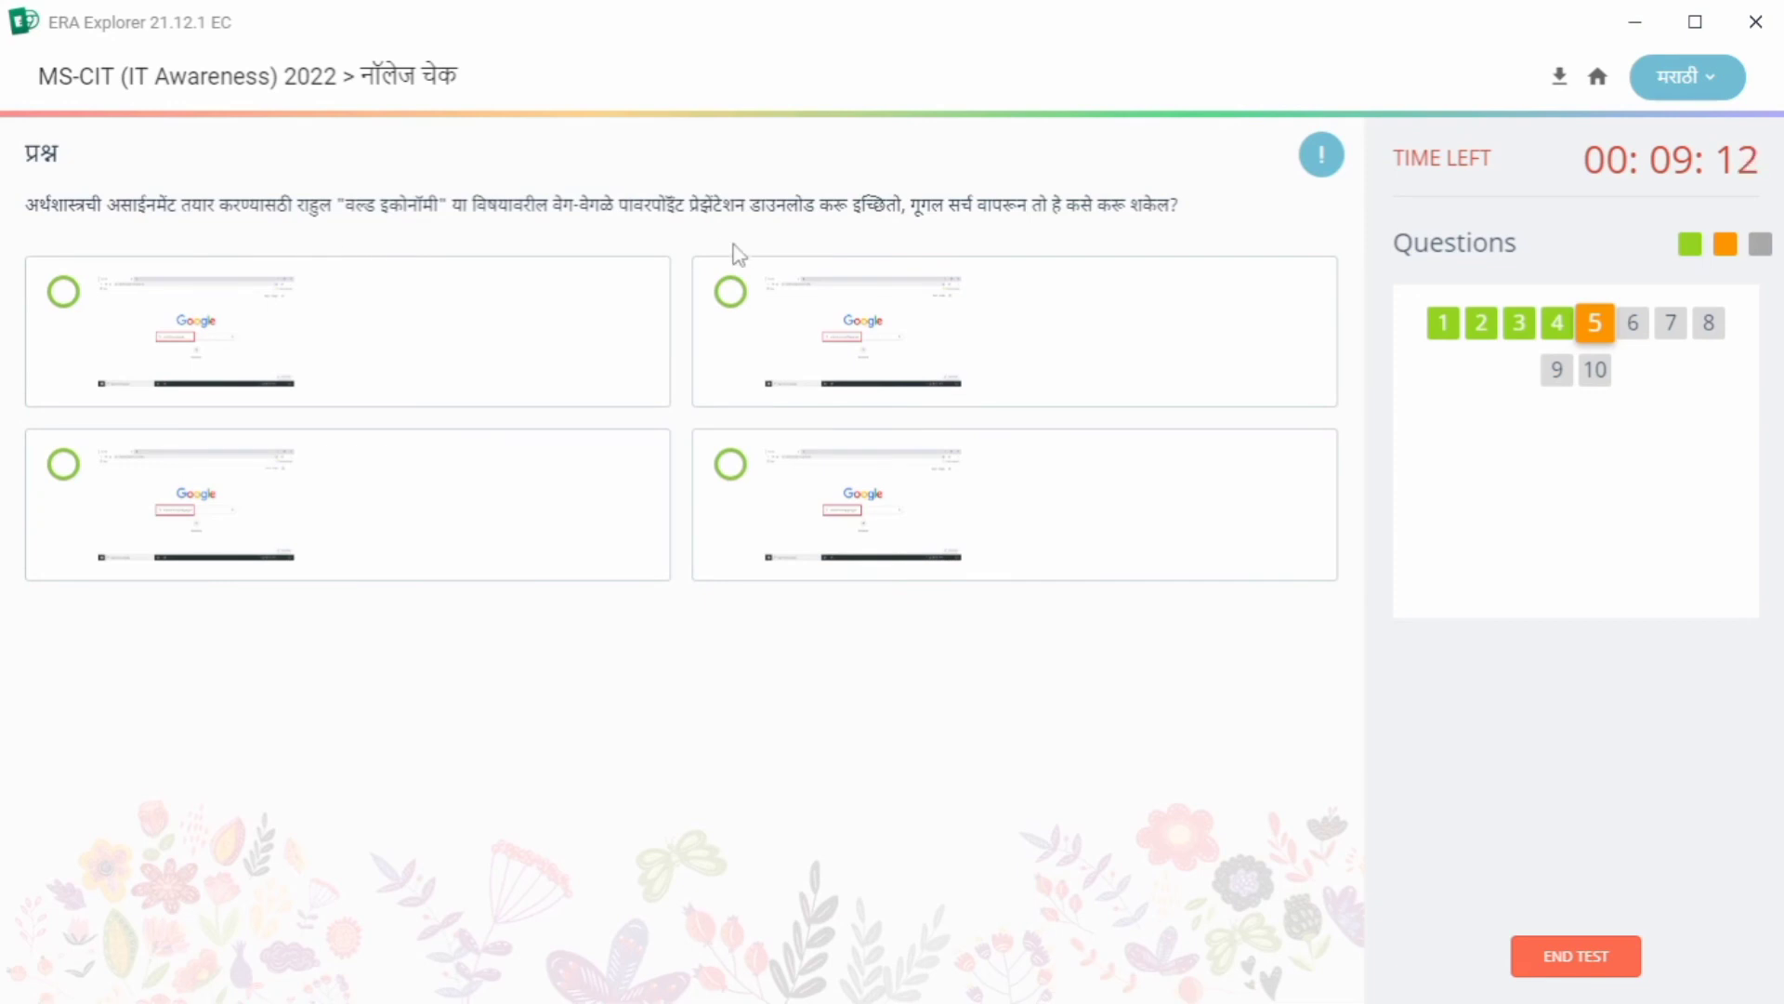
Compare the search images in question 5 and submit the one showing "world economy filetype:pptx" as the answer.
click(898, 320)
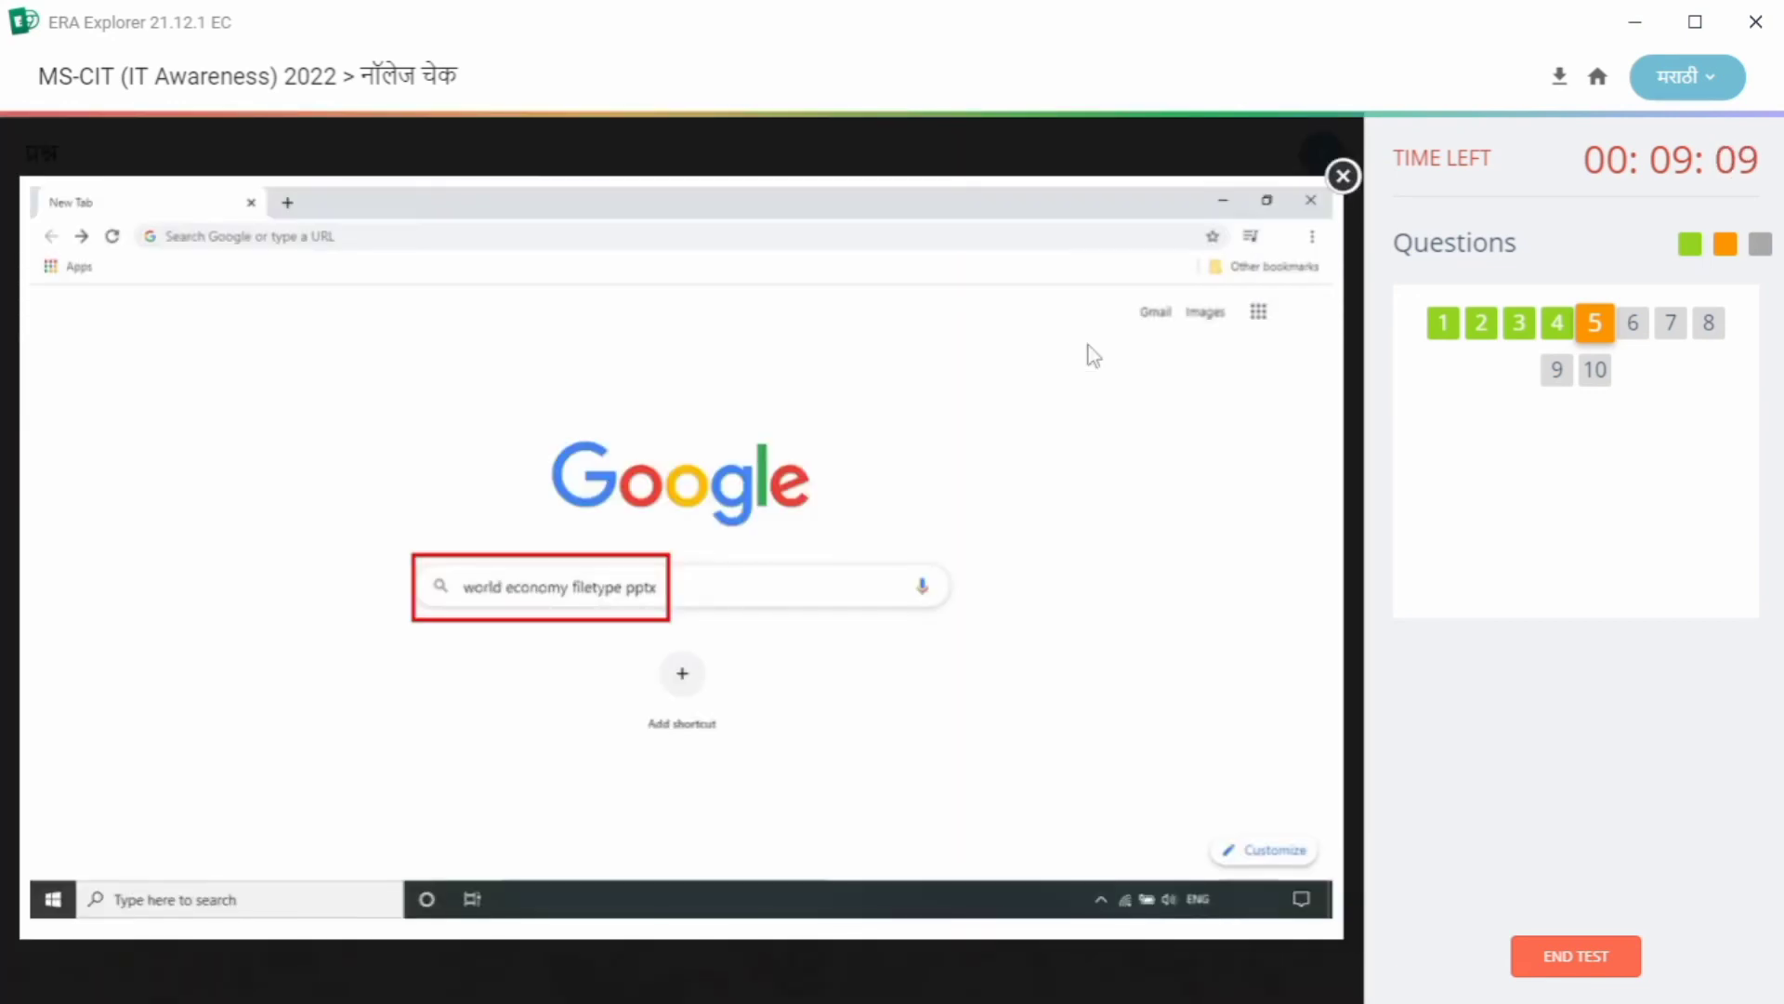
click(1343, 176)
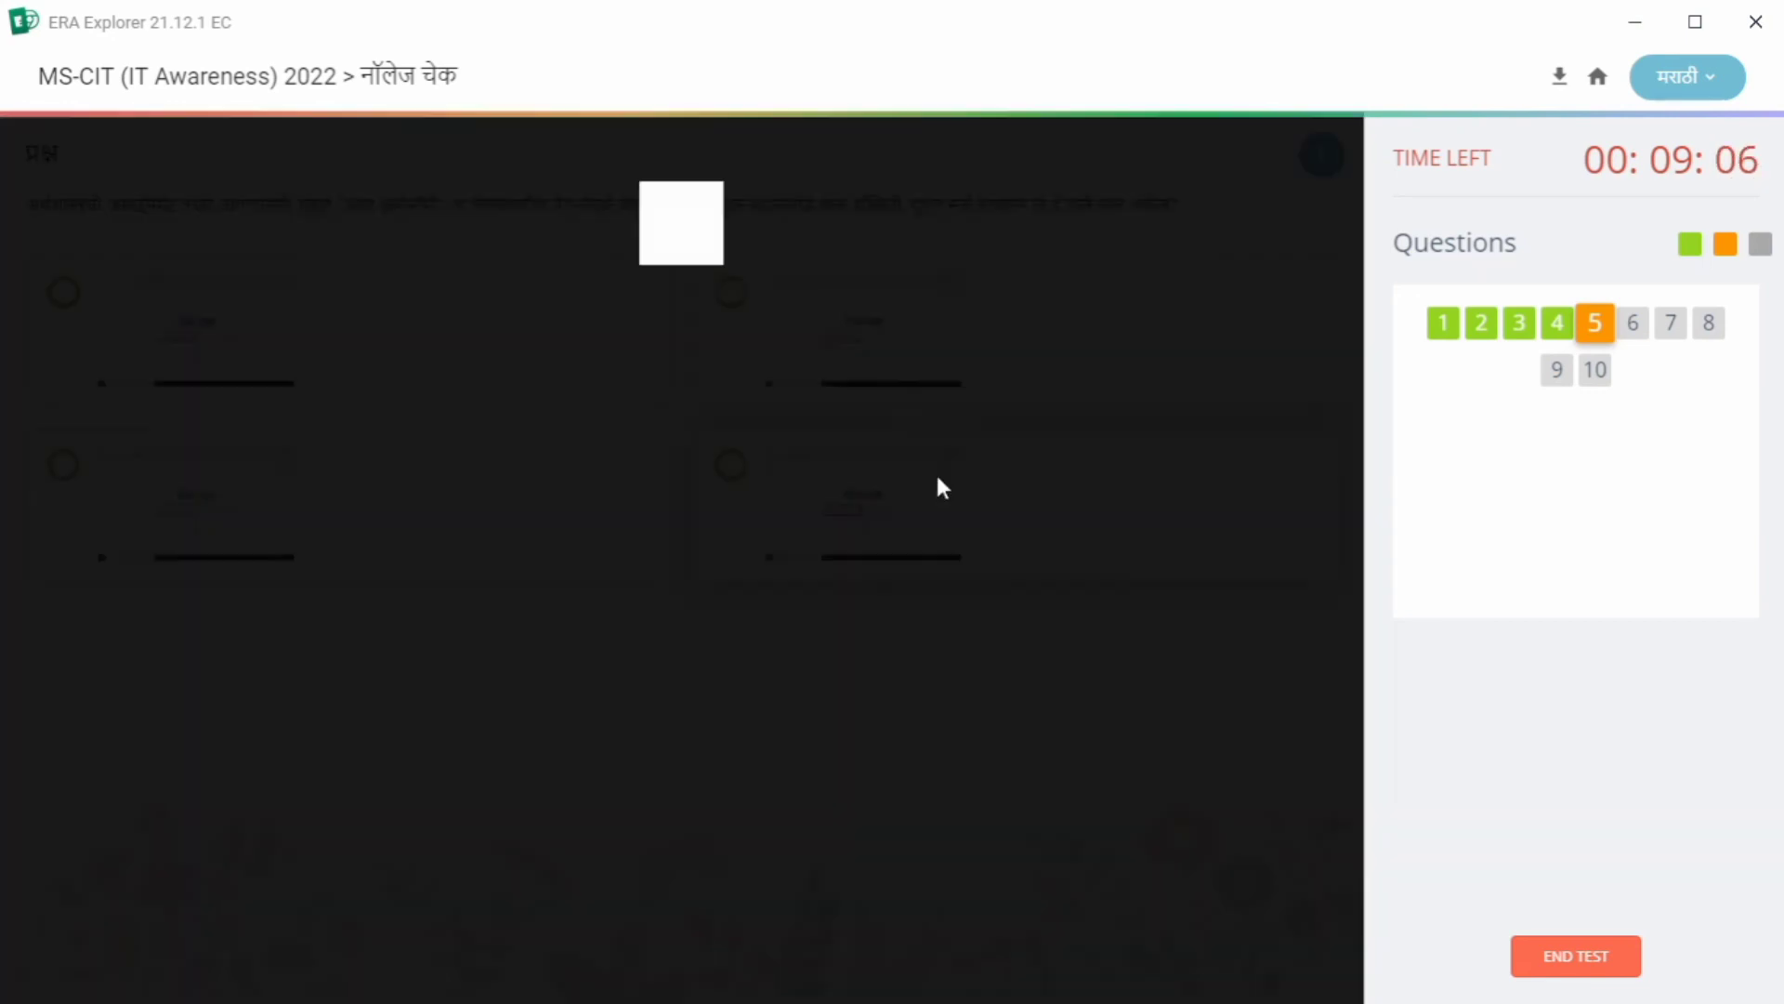
click(1067, 451)
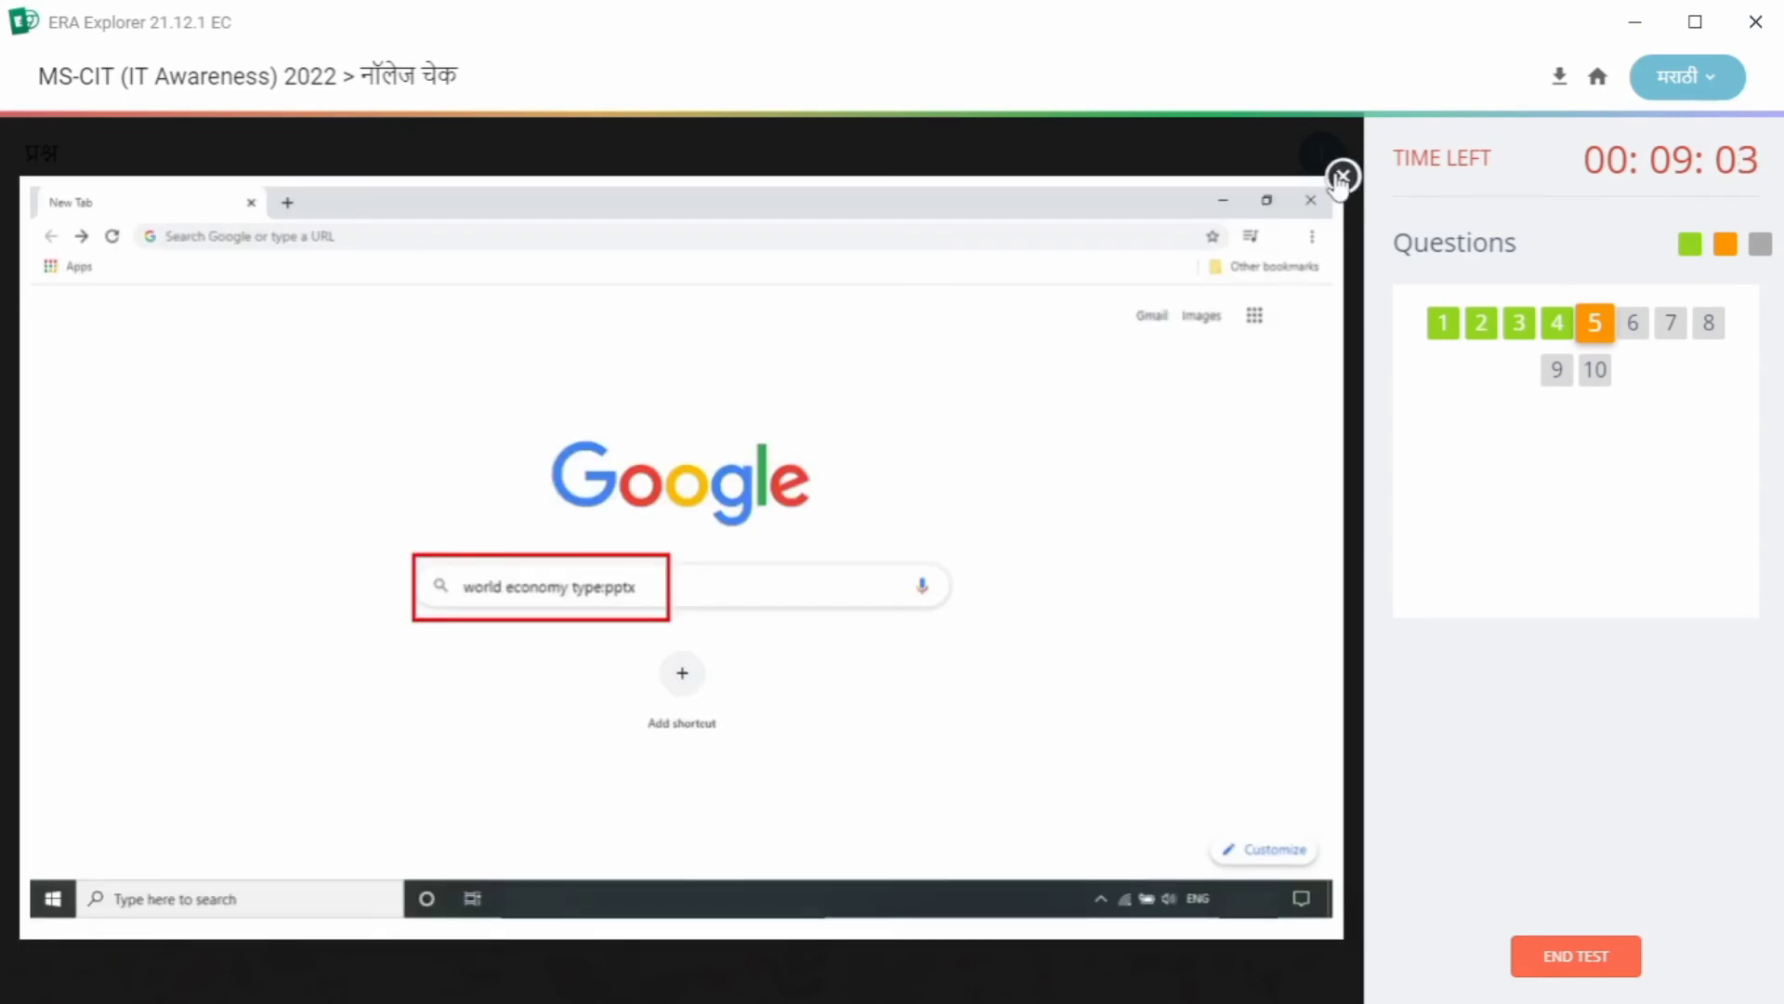
click(1343, 176)
click(279, 548)
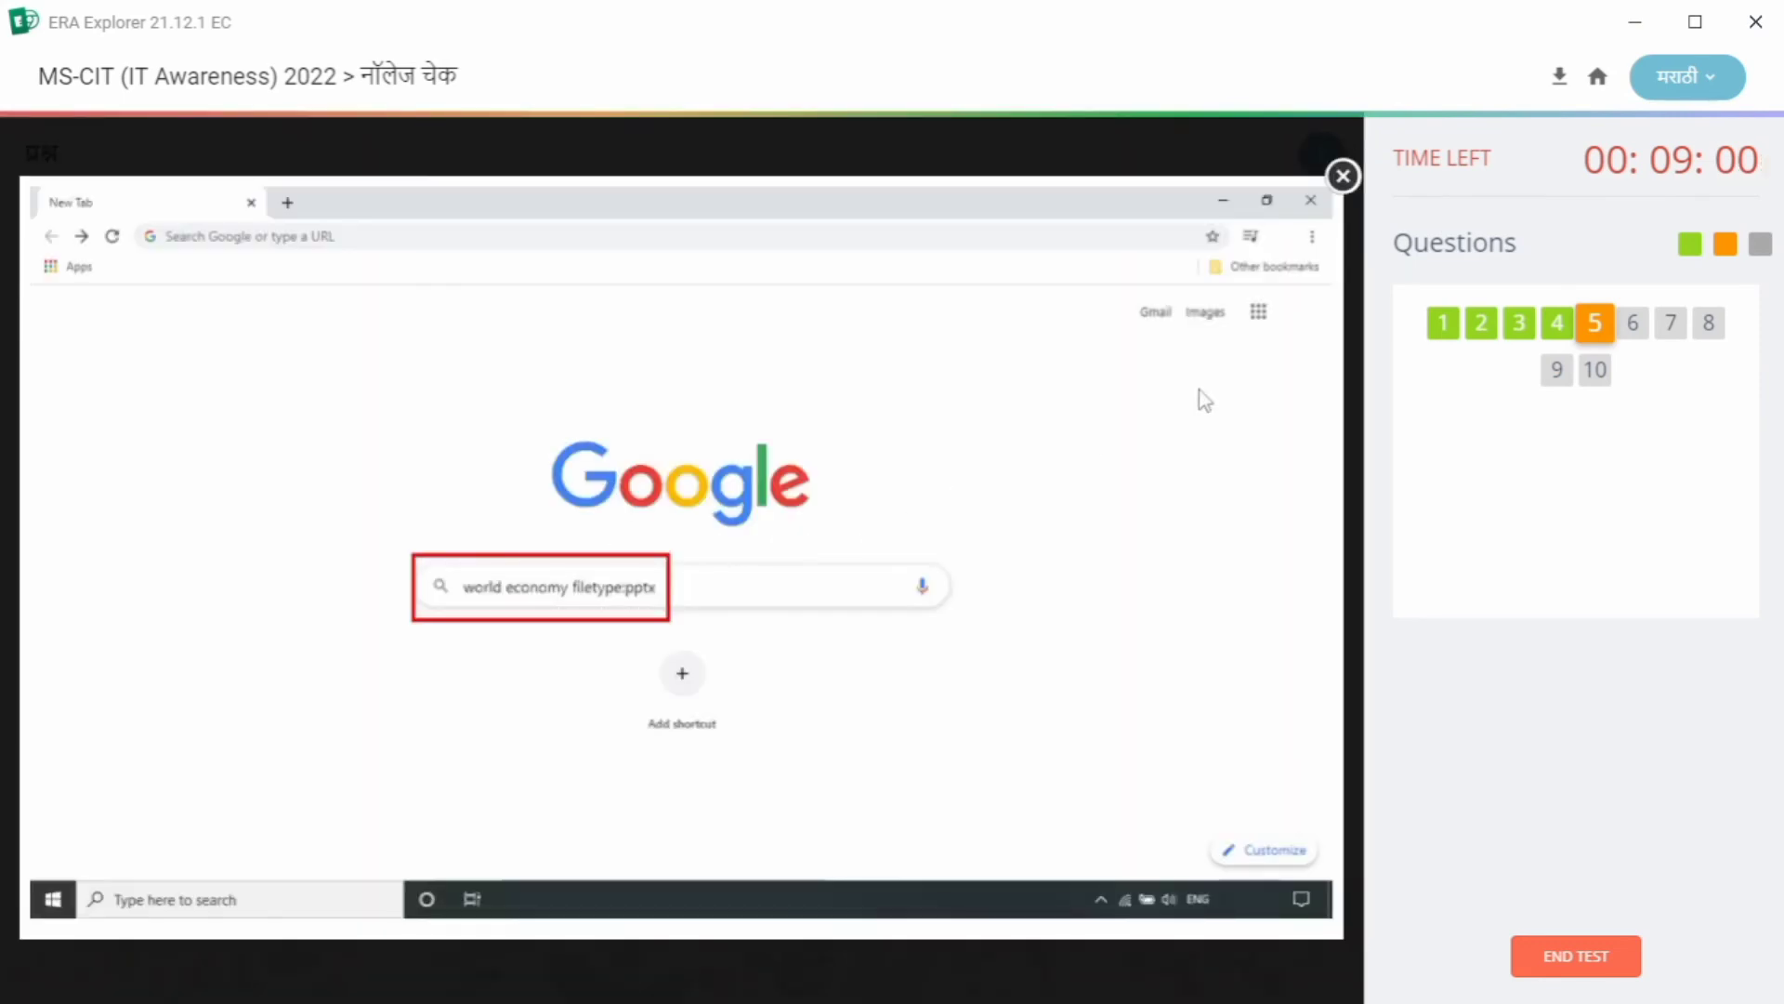
click(1343, 177)
click(61, 467)
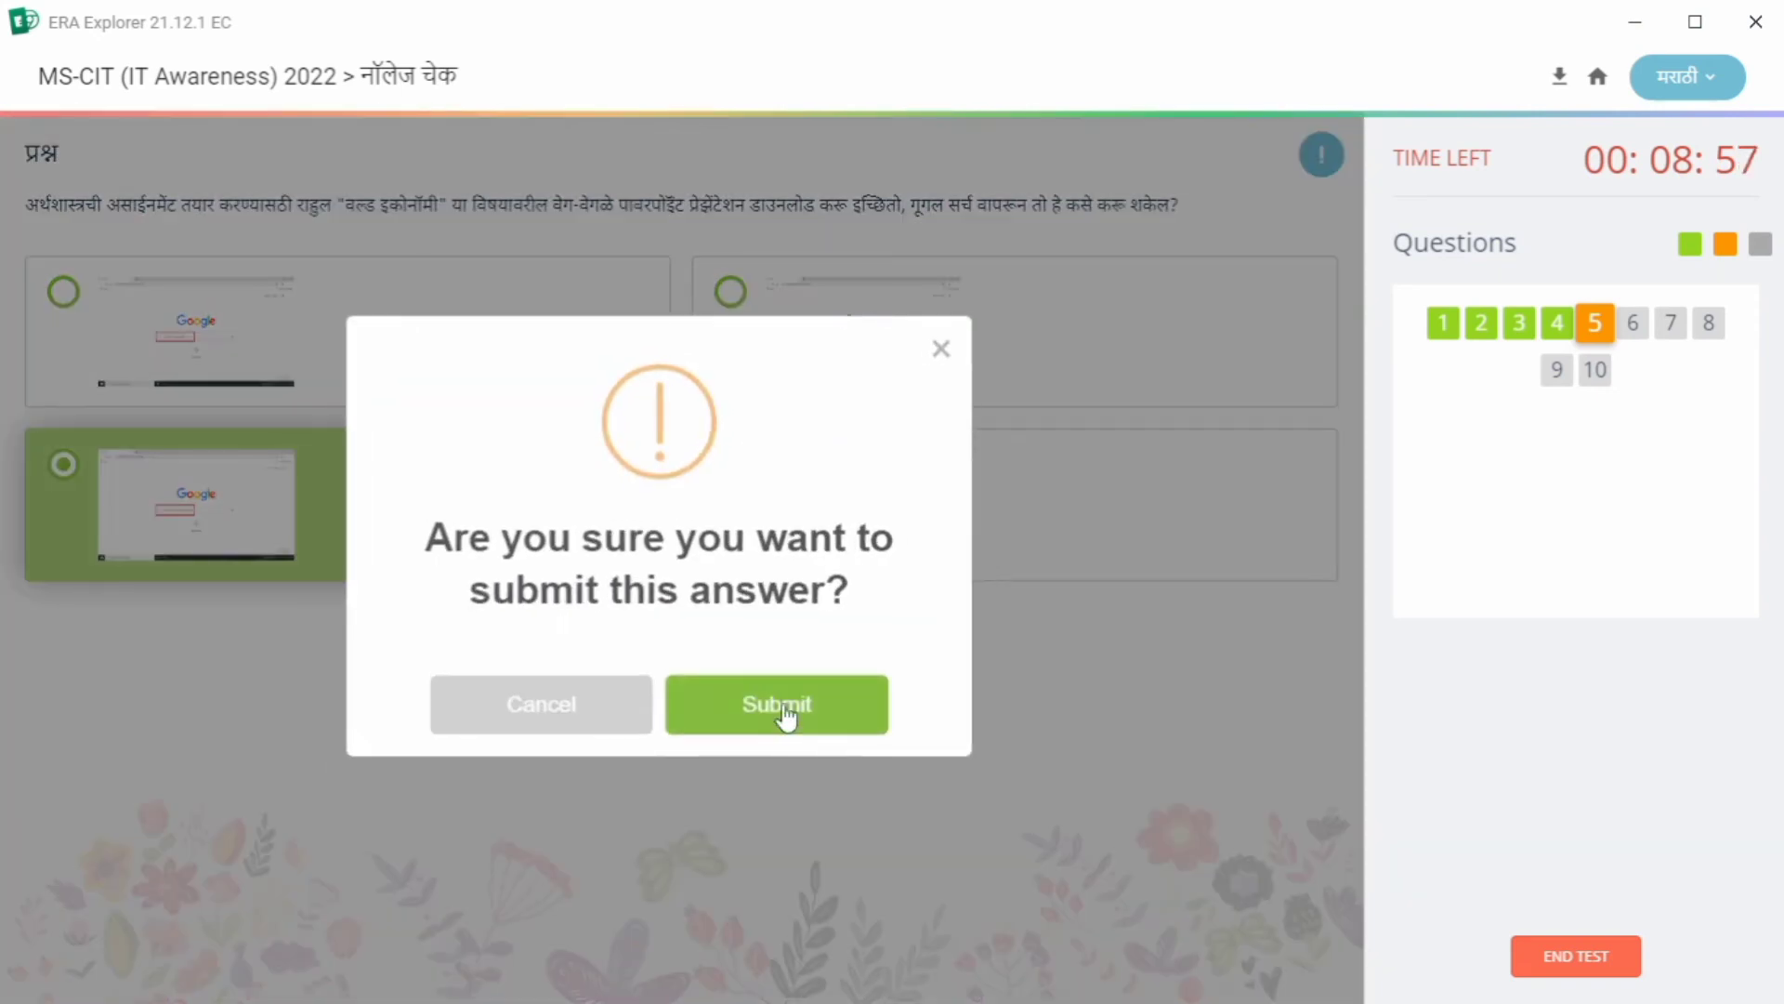
click(789, 716)
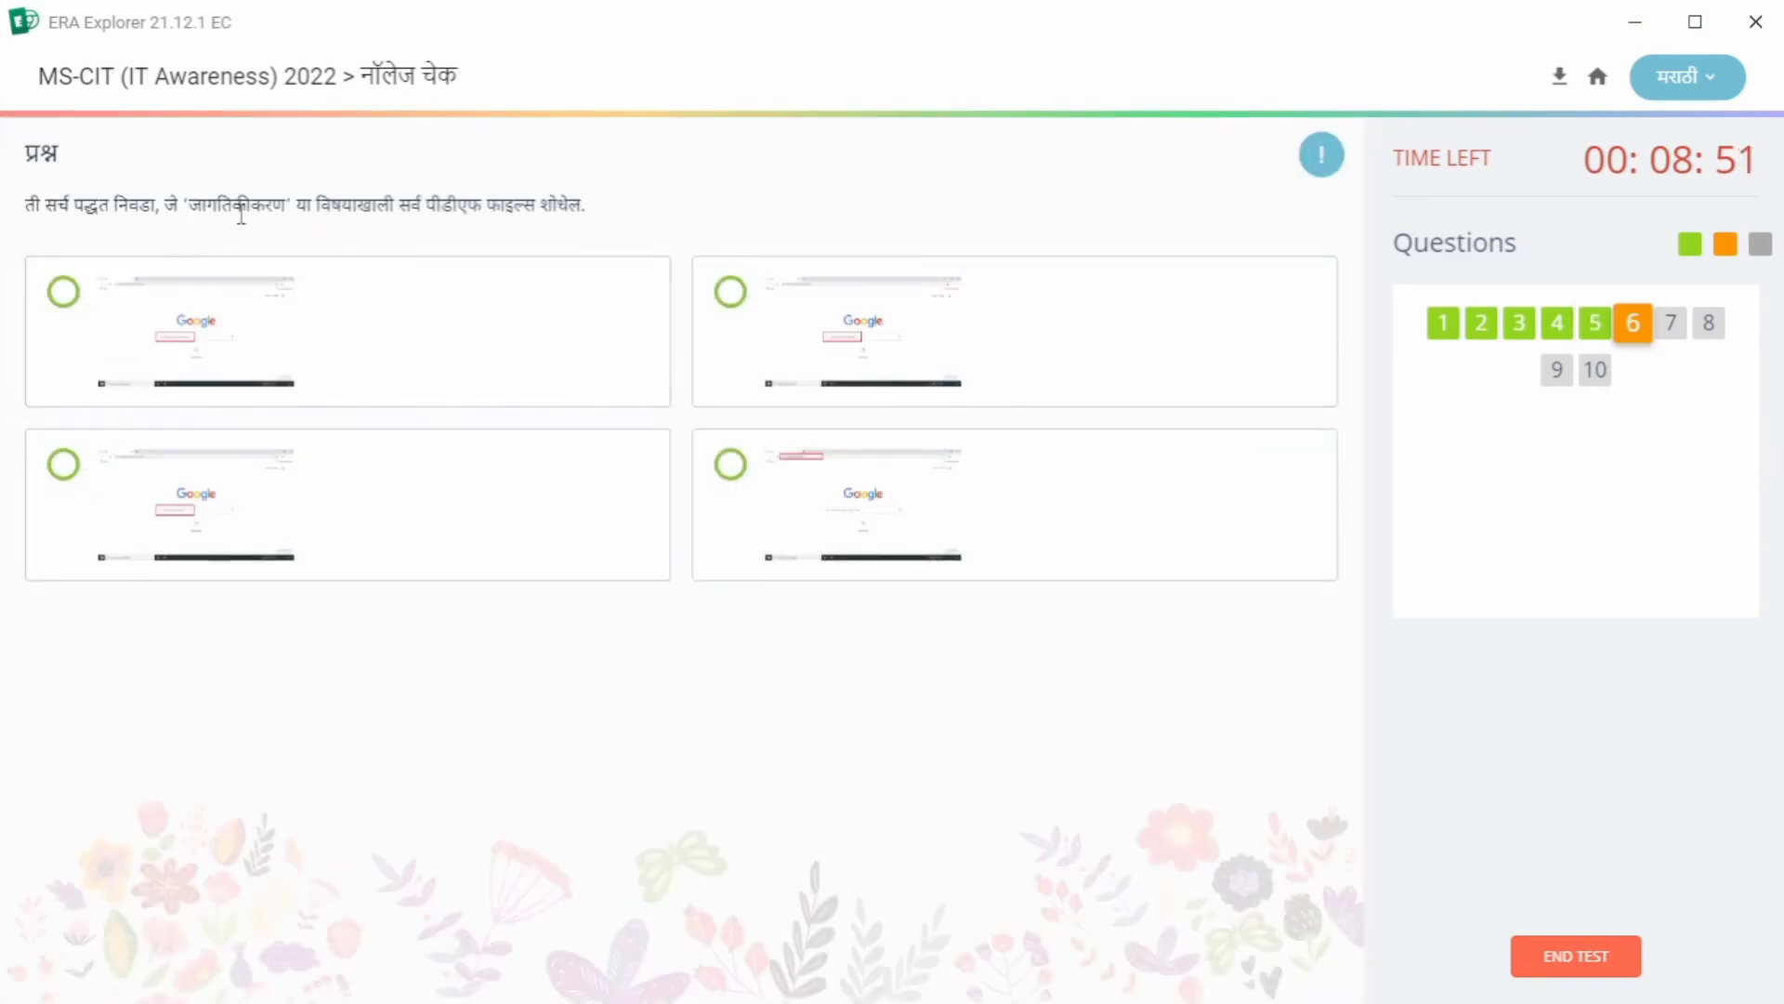
Preview the image showing the search "globalisation filetype:pdf" and submit it as the answer to question 6.
click(263, 338)
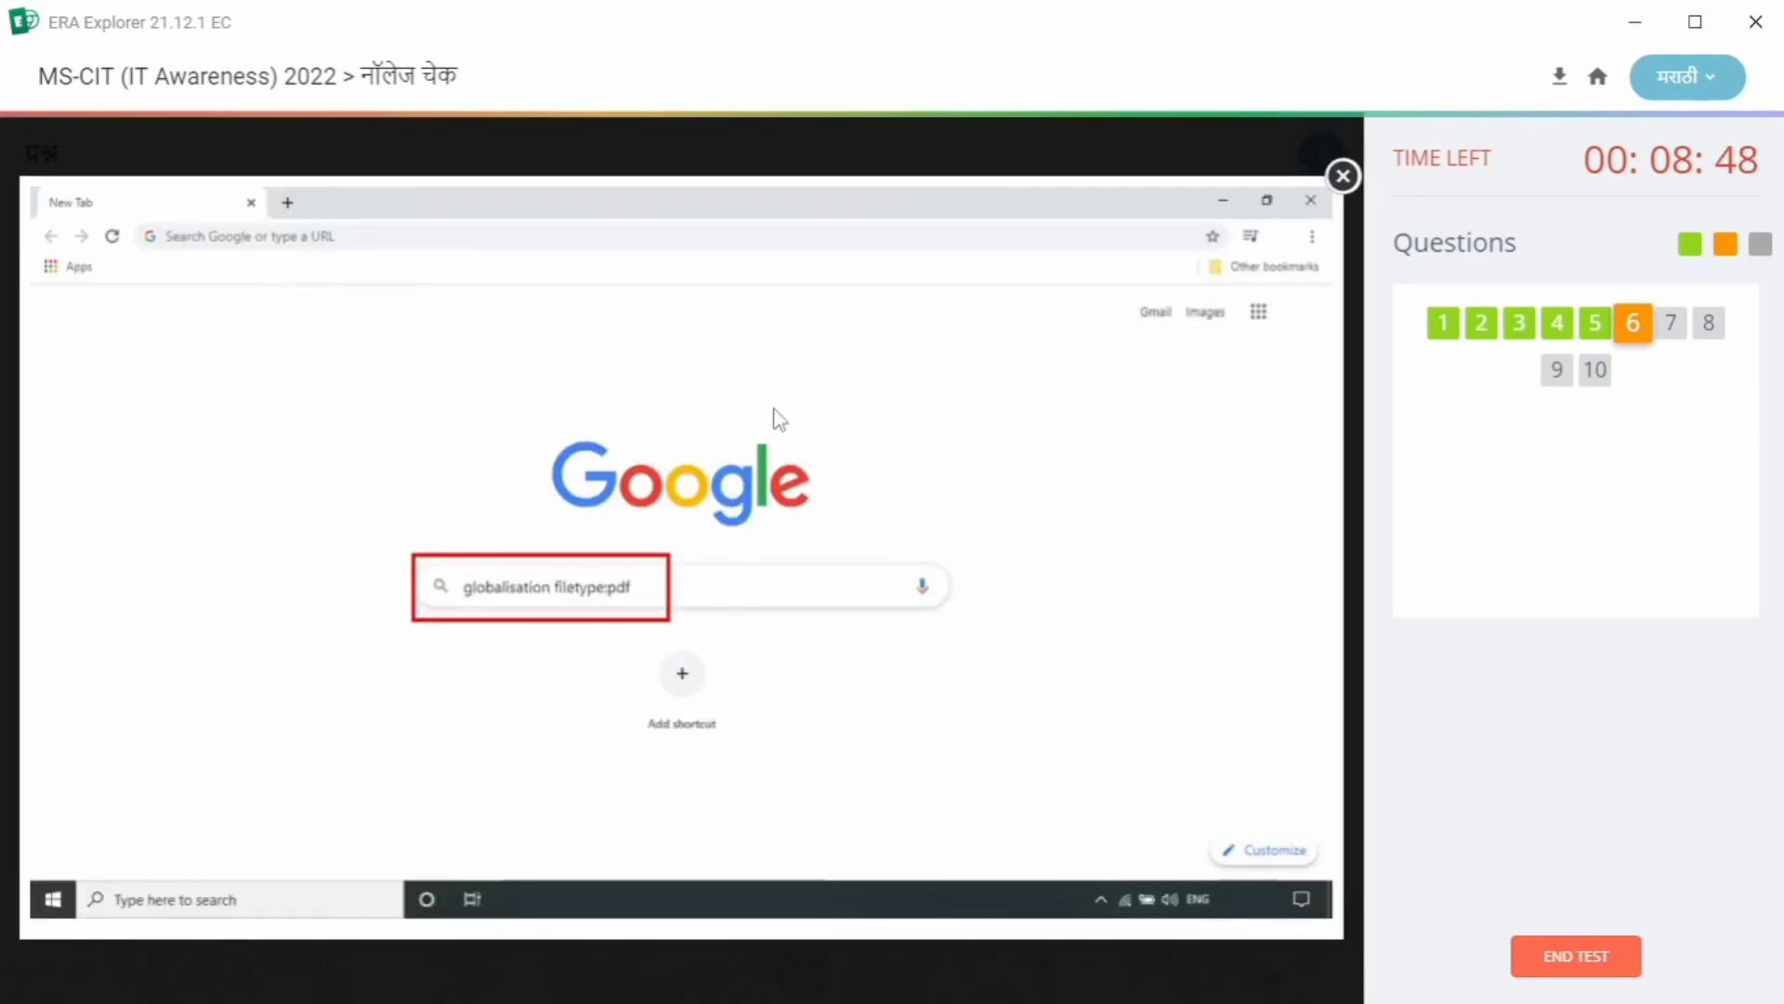
click(1341, 177)
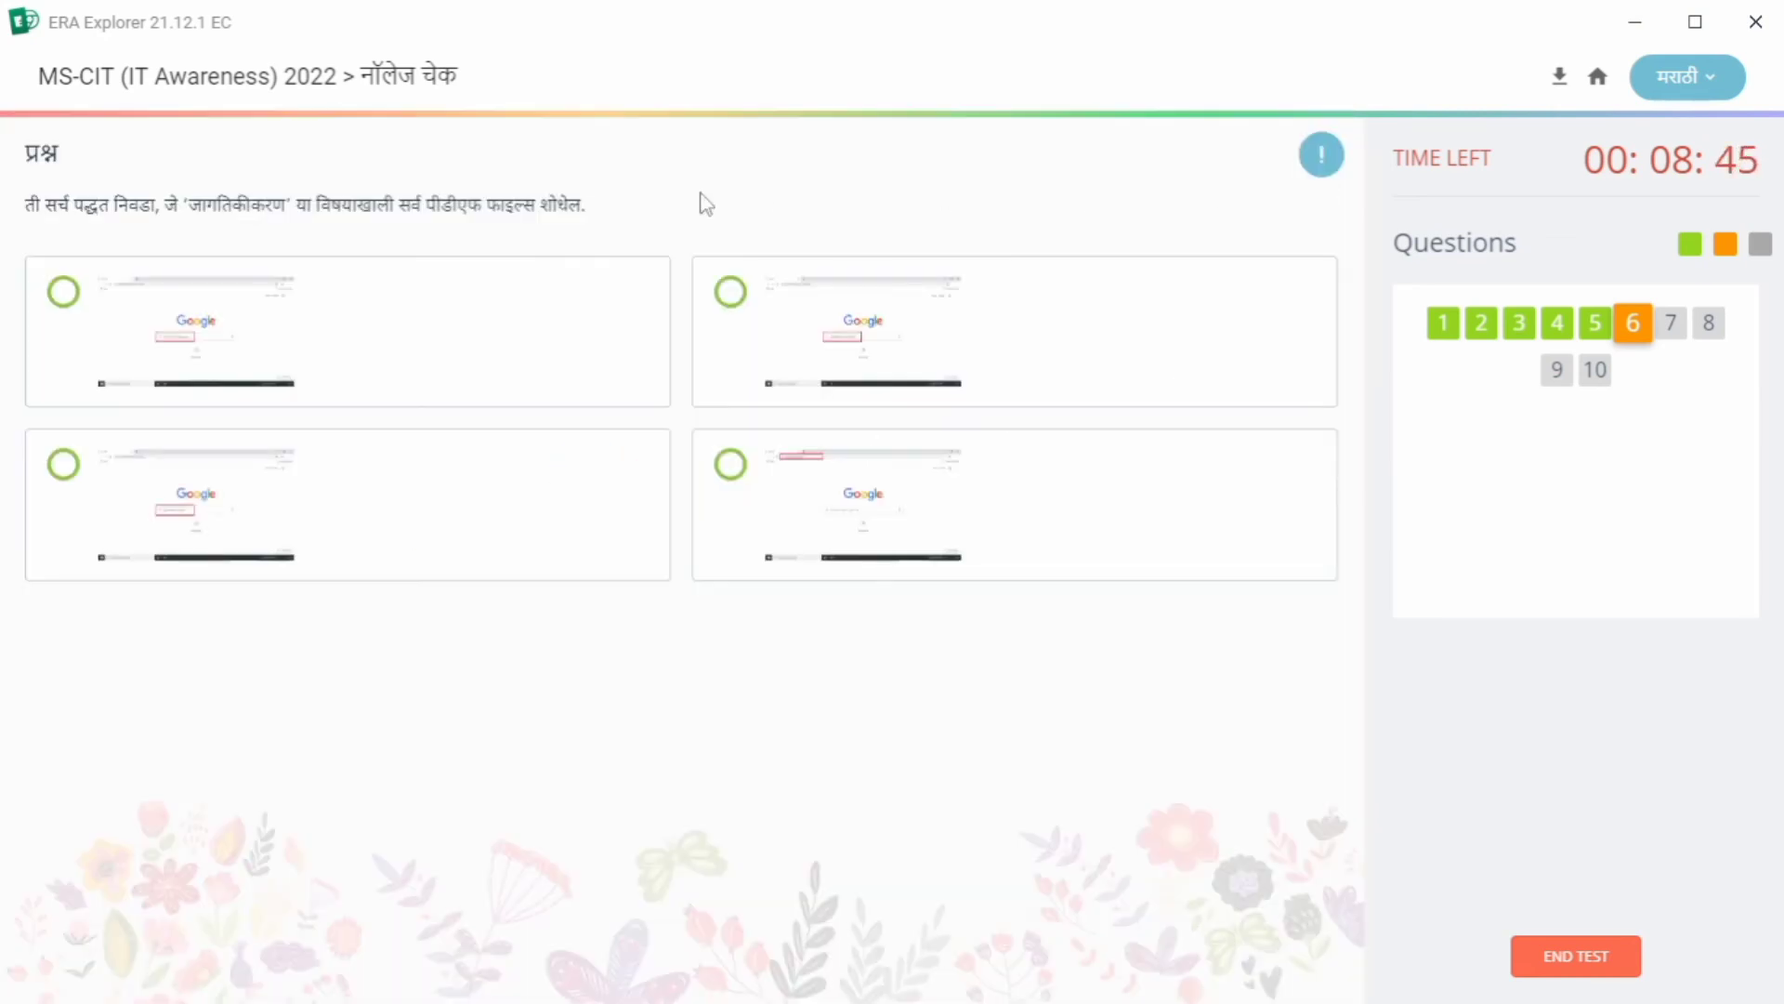
click(70, 305)
click(782, 678)
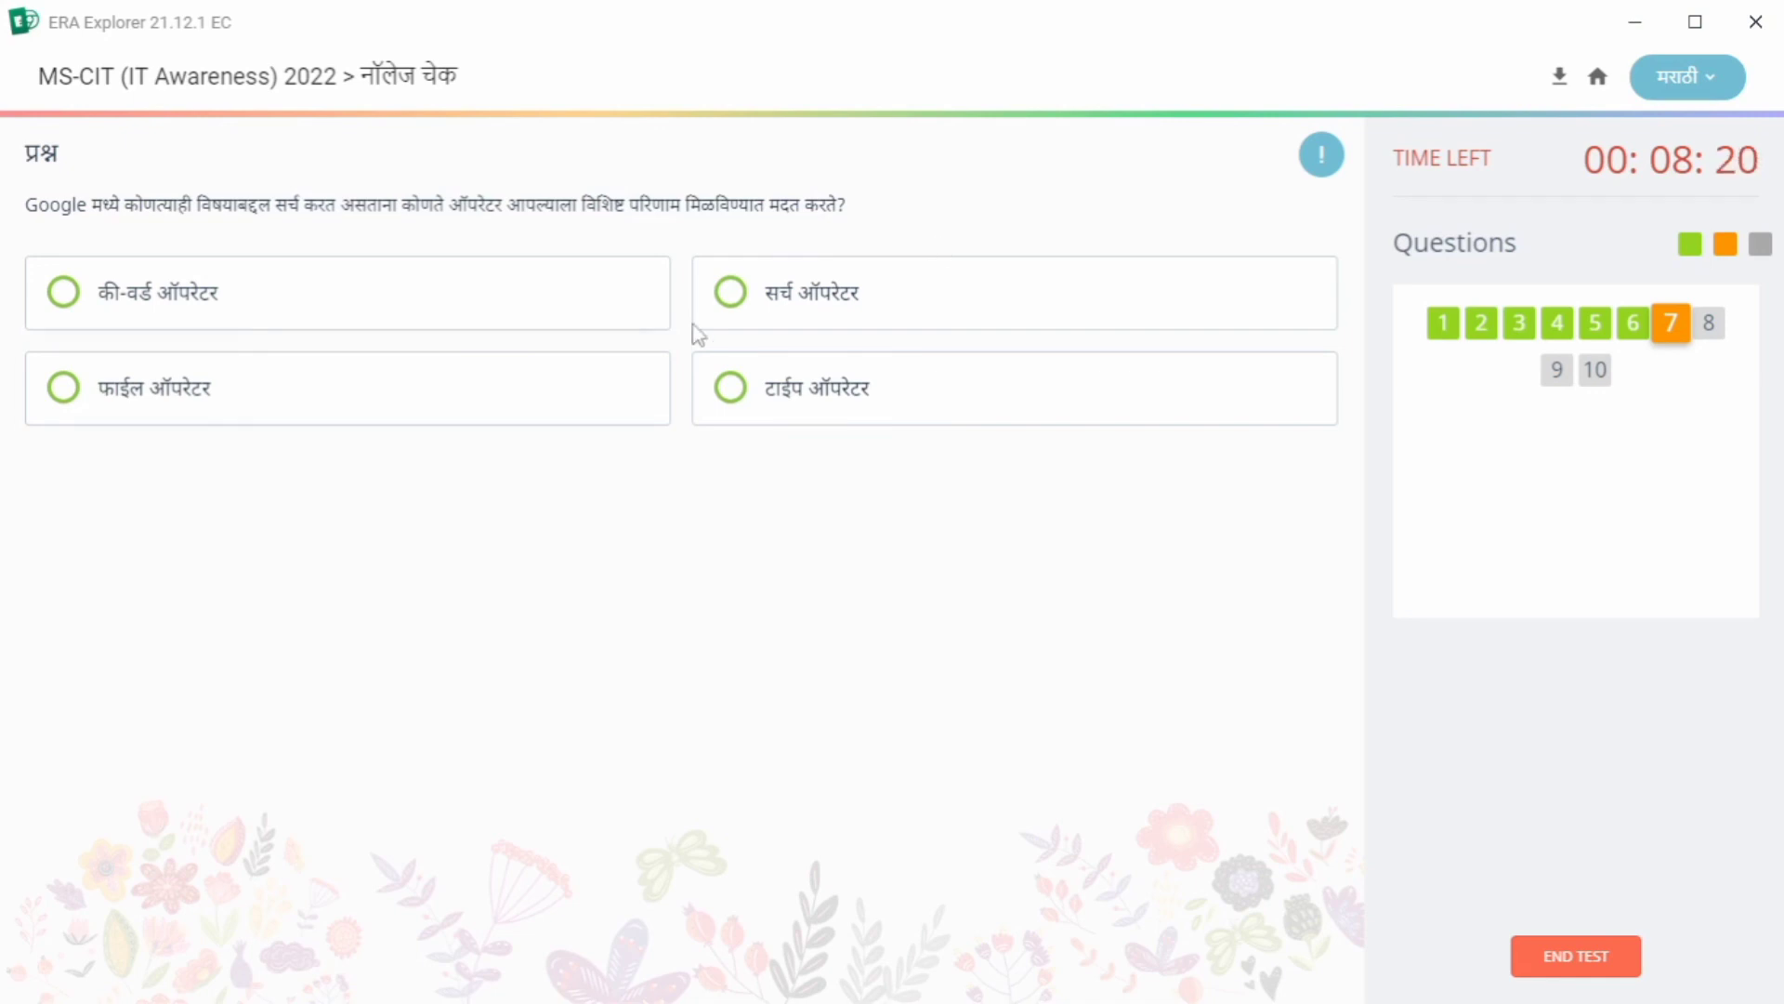
Submit सर्च ऑपरेटर for question 7 and, after viewing the question image, "information technology filetype:pdf" for question 8.
click(732, 318)
click(773, 725)
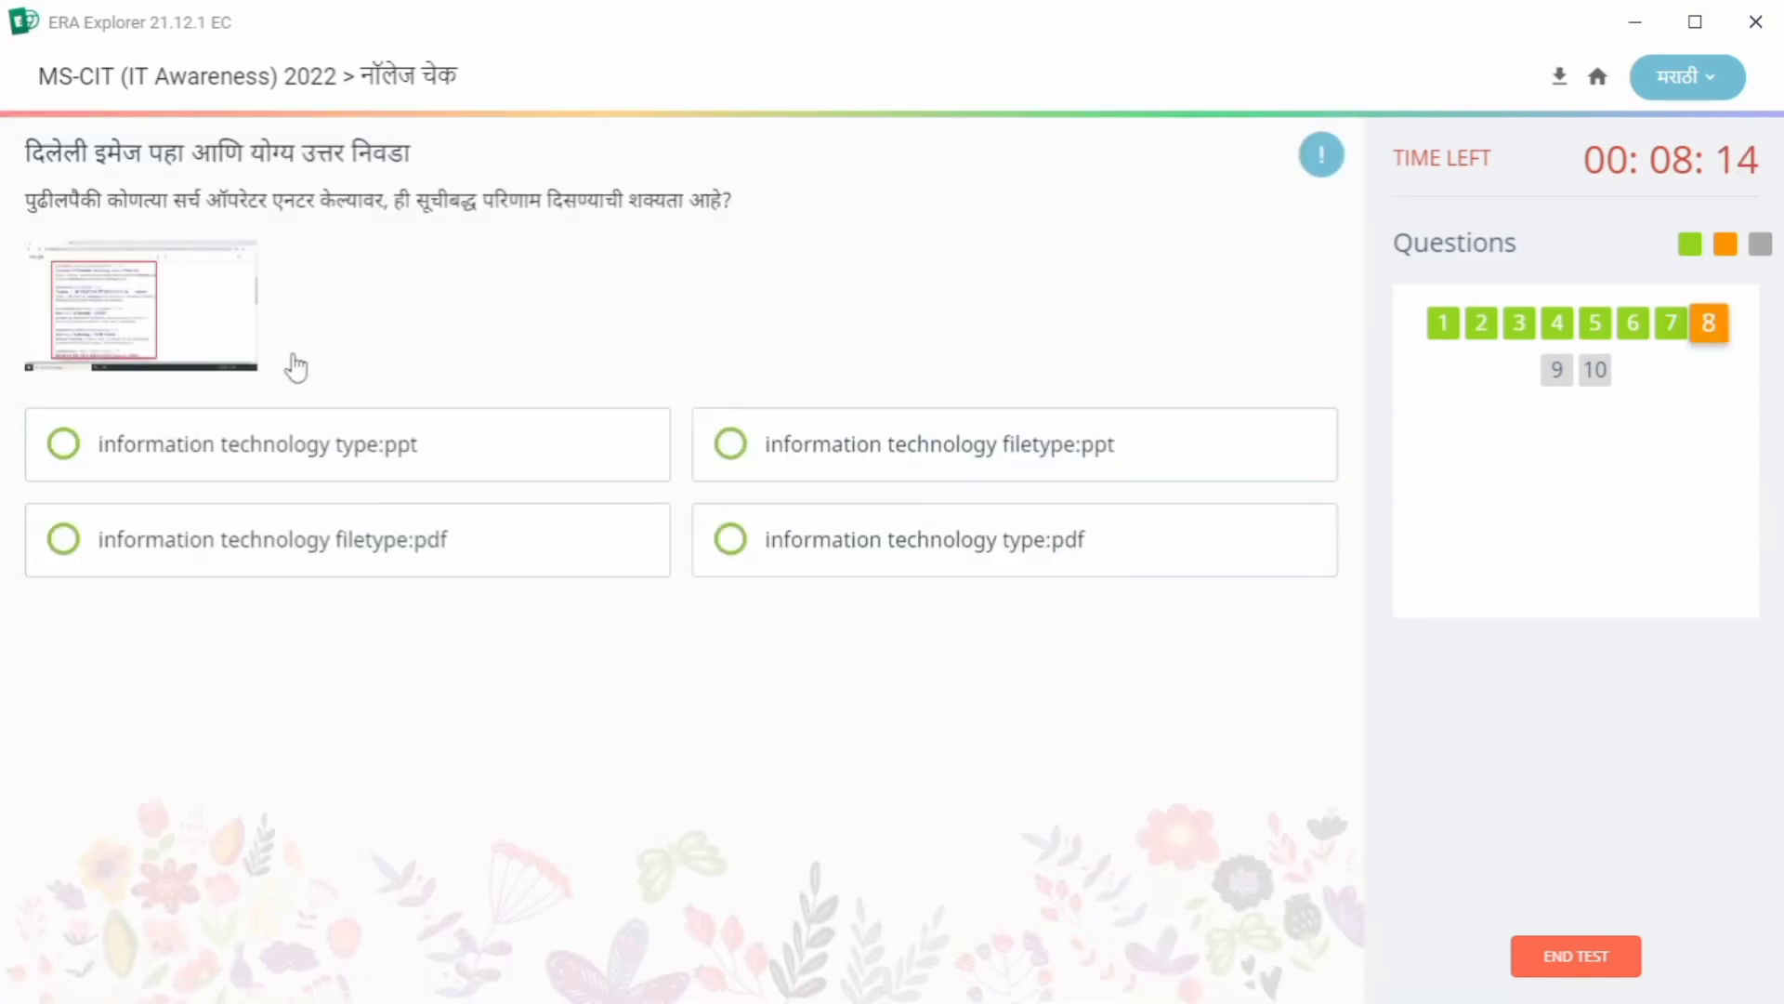
click(168, 326)
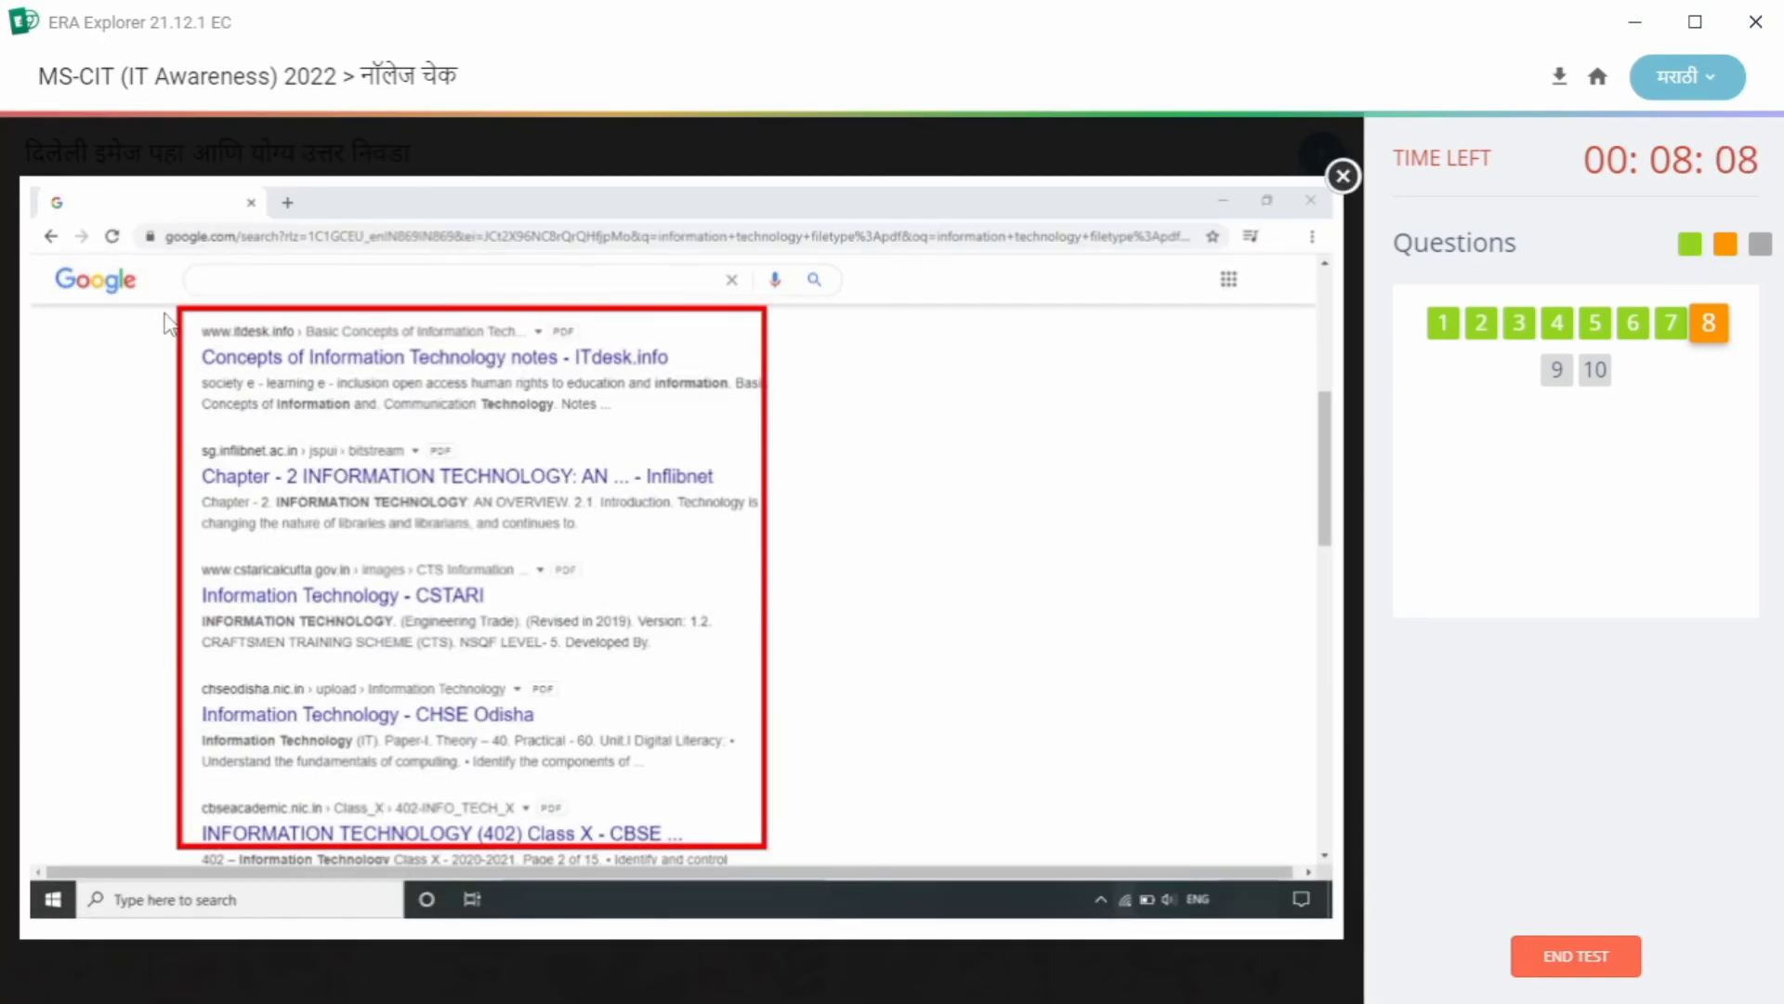
click(1322, 190)
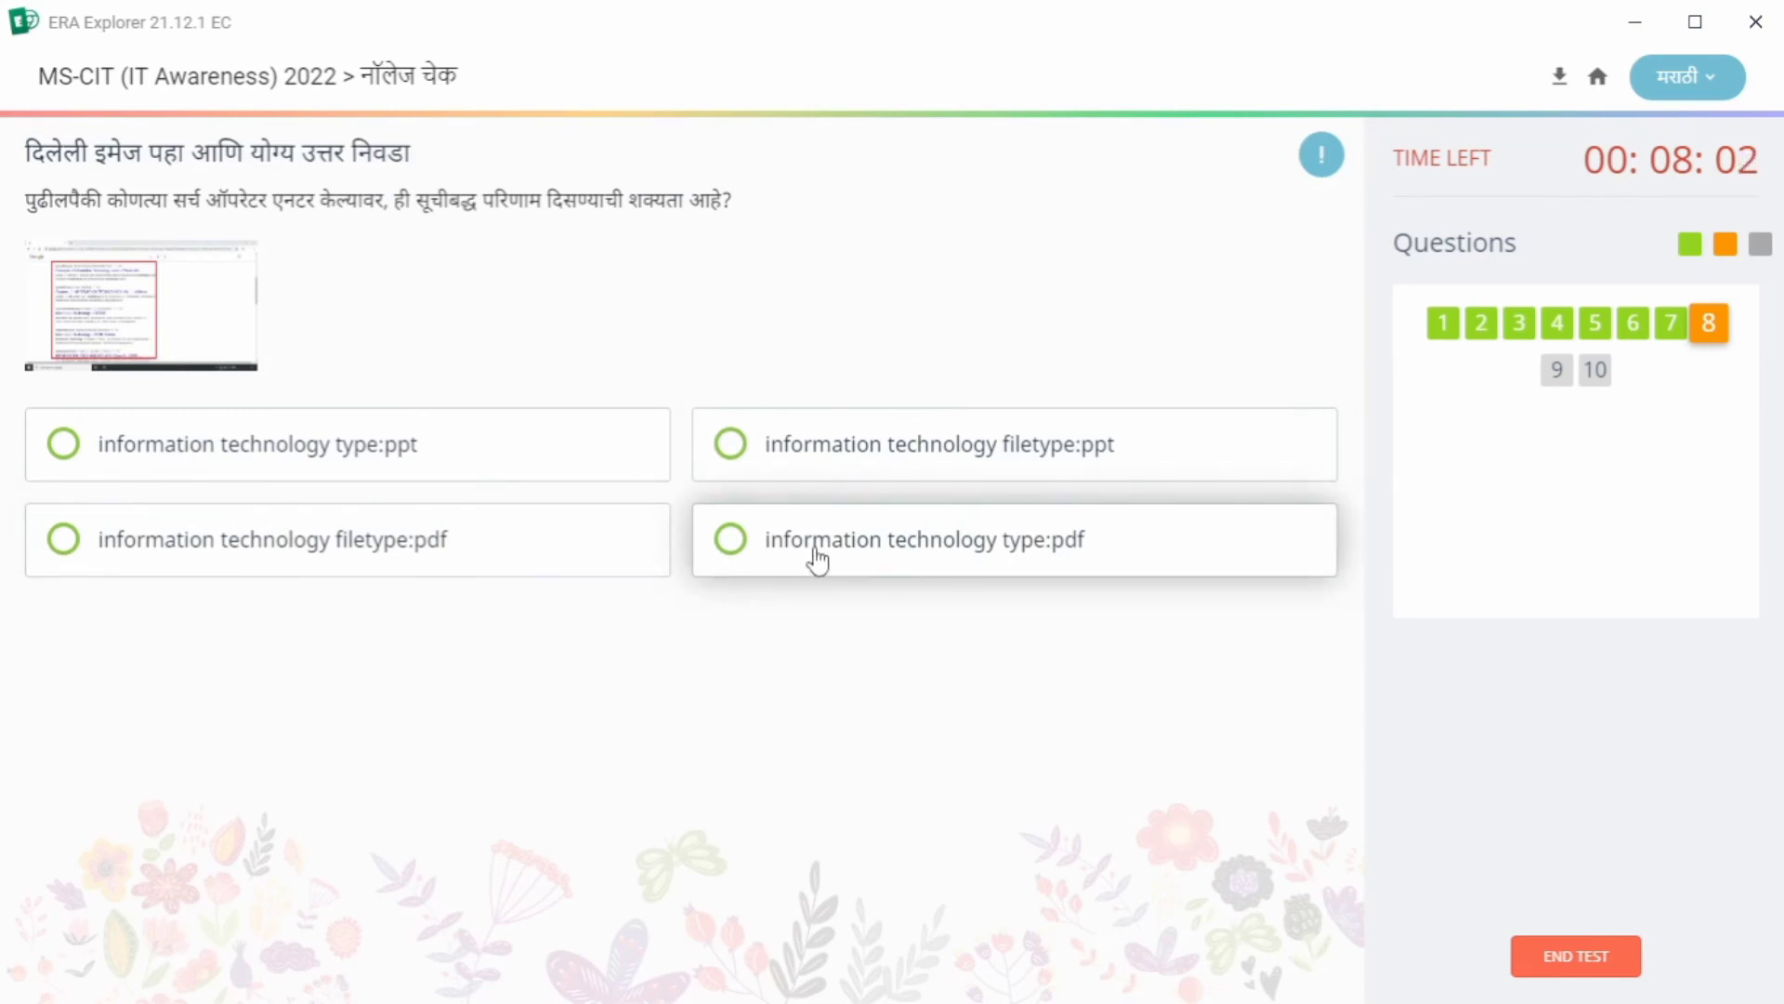
click(63, 551)
click(721, 717)
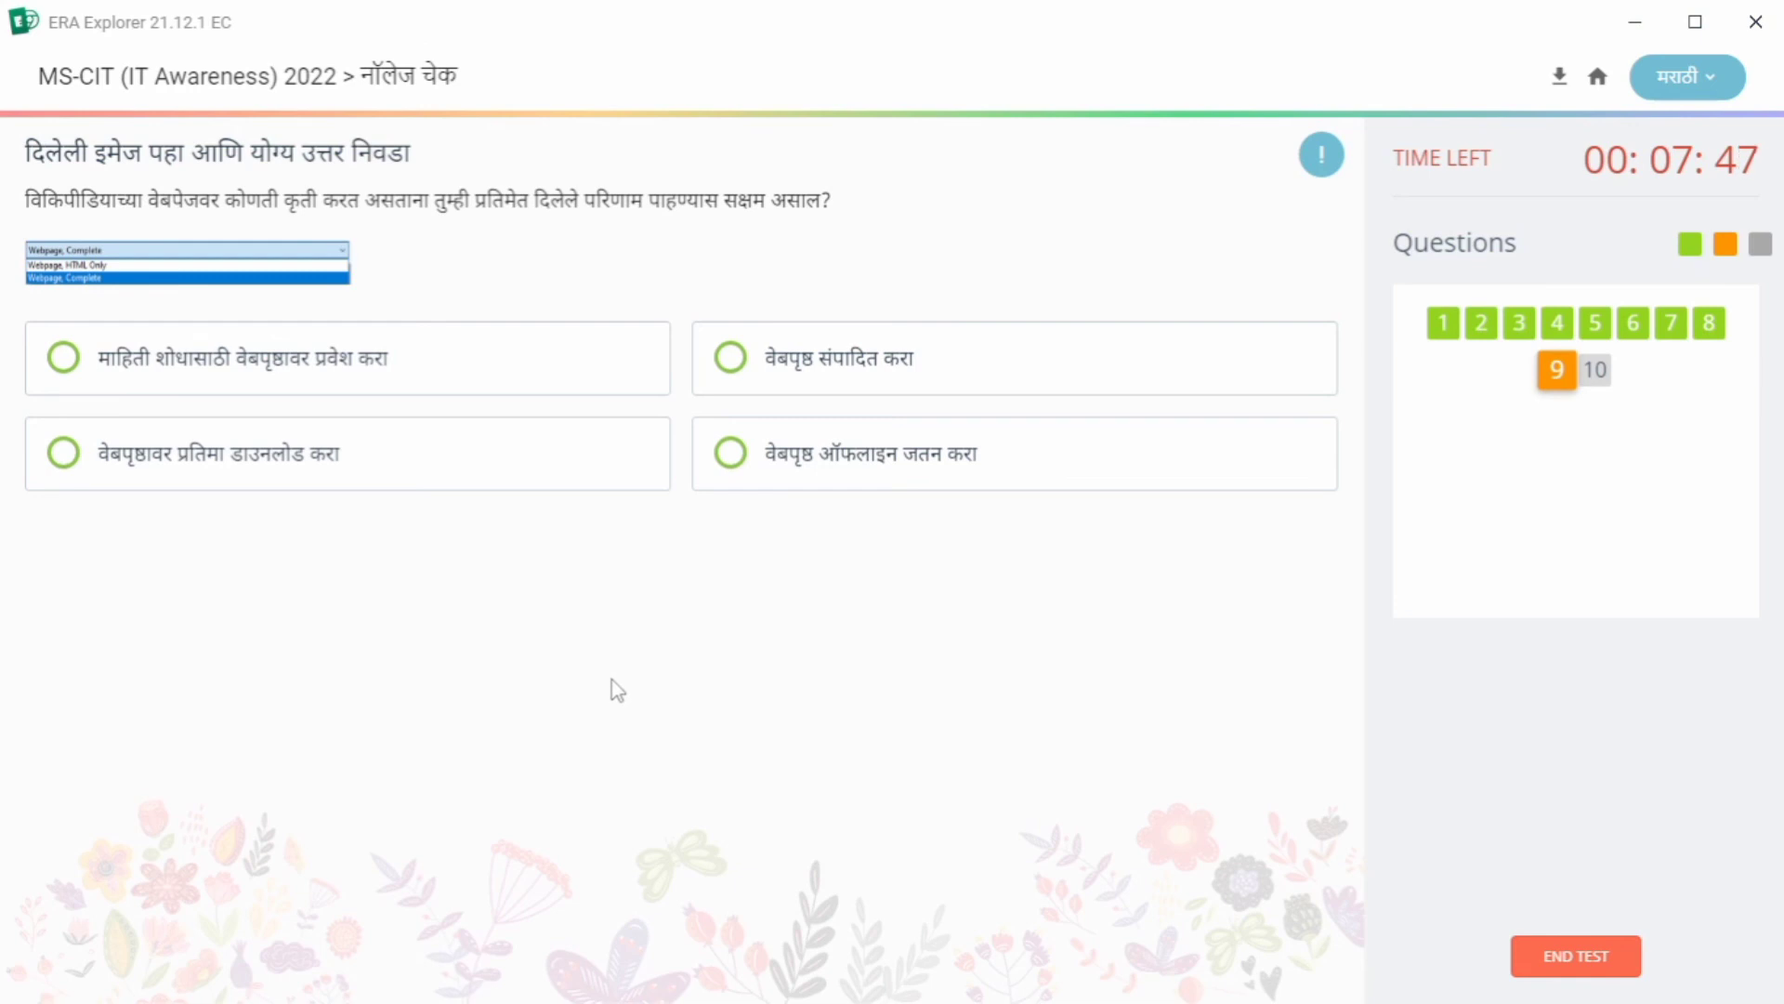
Submit वेबपृष्ठ ऑफलाइन जतन करा for question 9 and वेबपृष्ठावर ऑफलाइन प्रवेश करण्यासाठी for question 10.
click(768, 482)
click(819, 691)
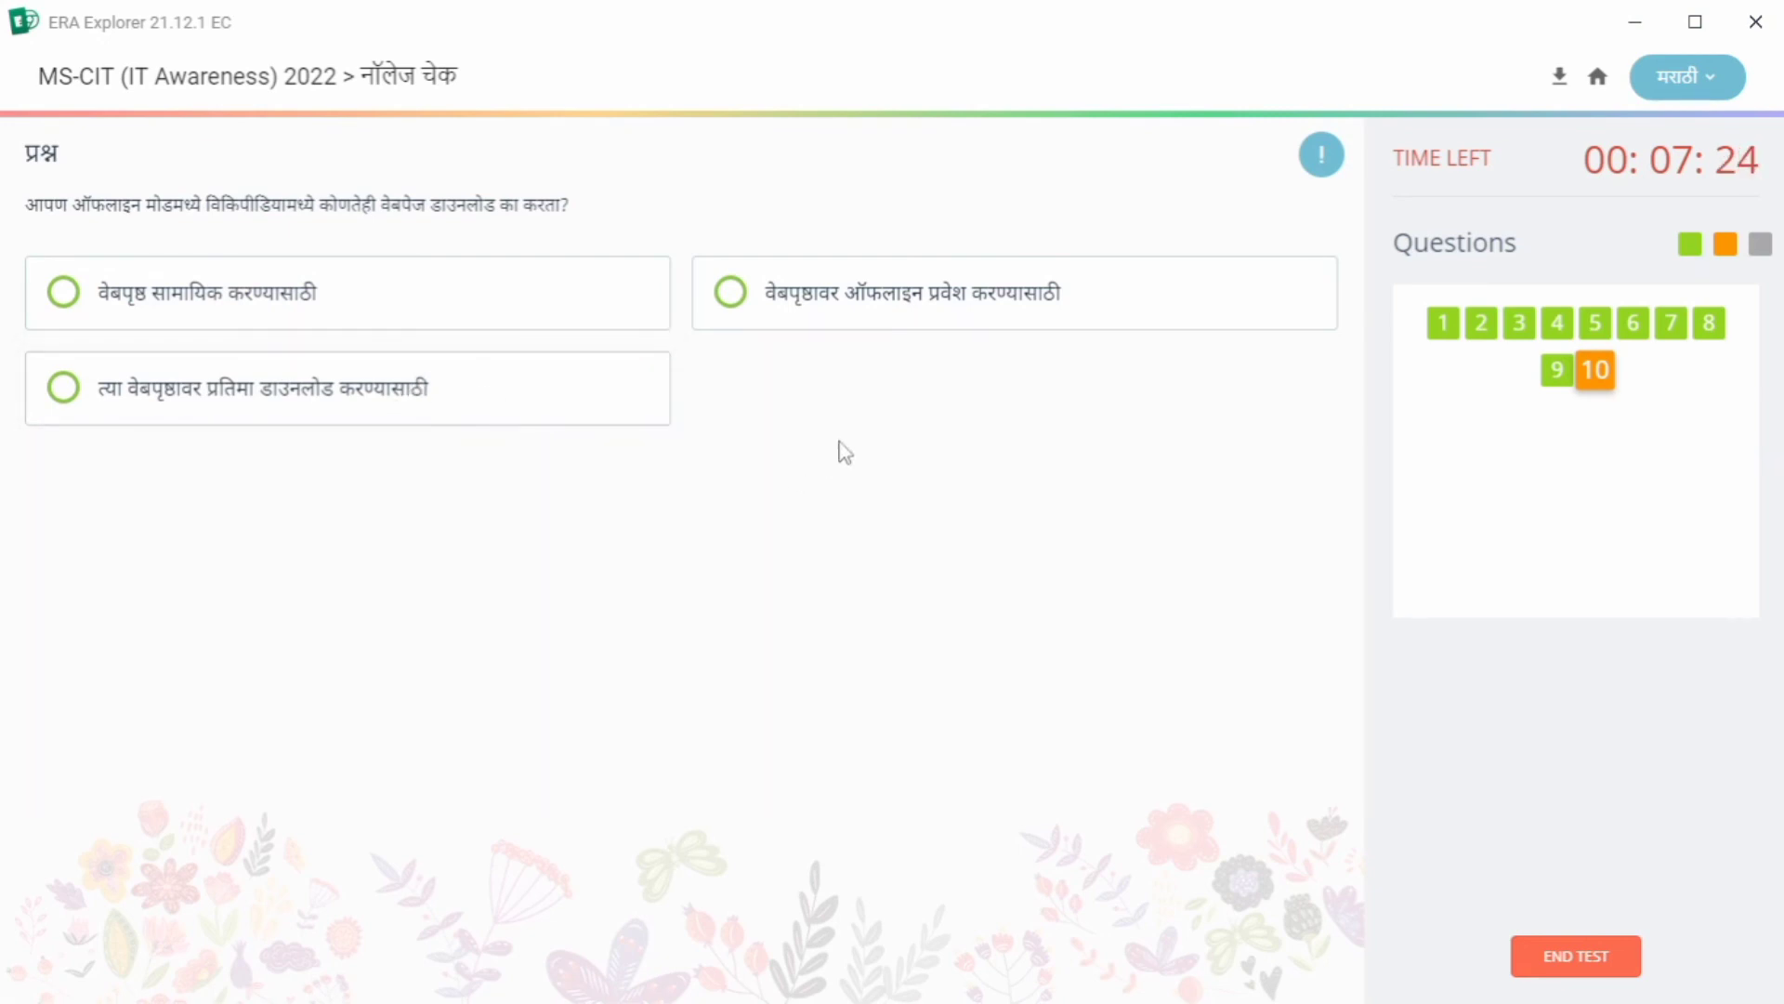
click(749, 302)
click(821, 723)
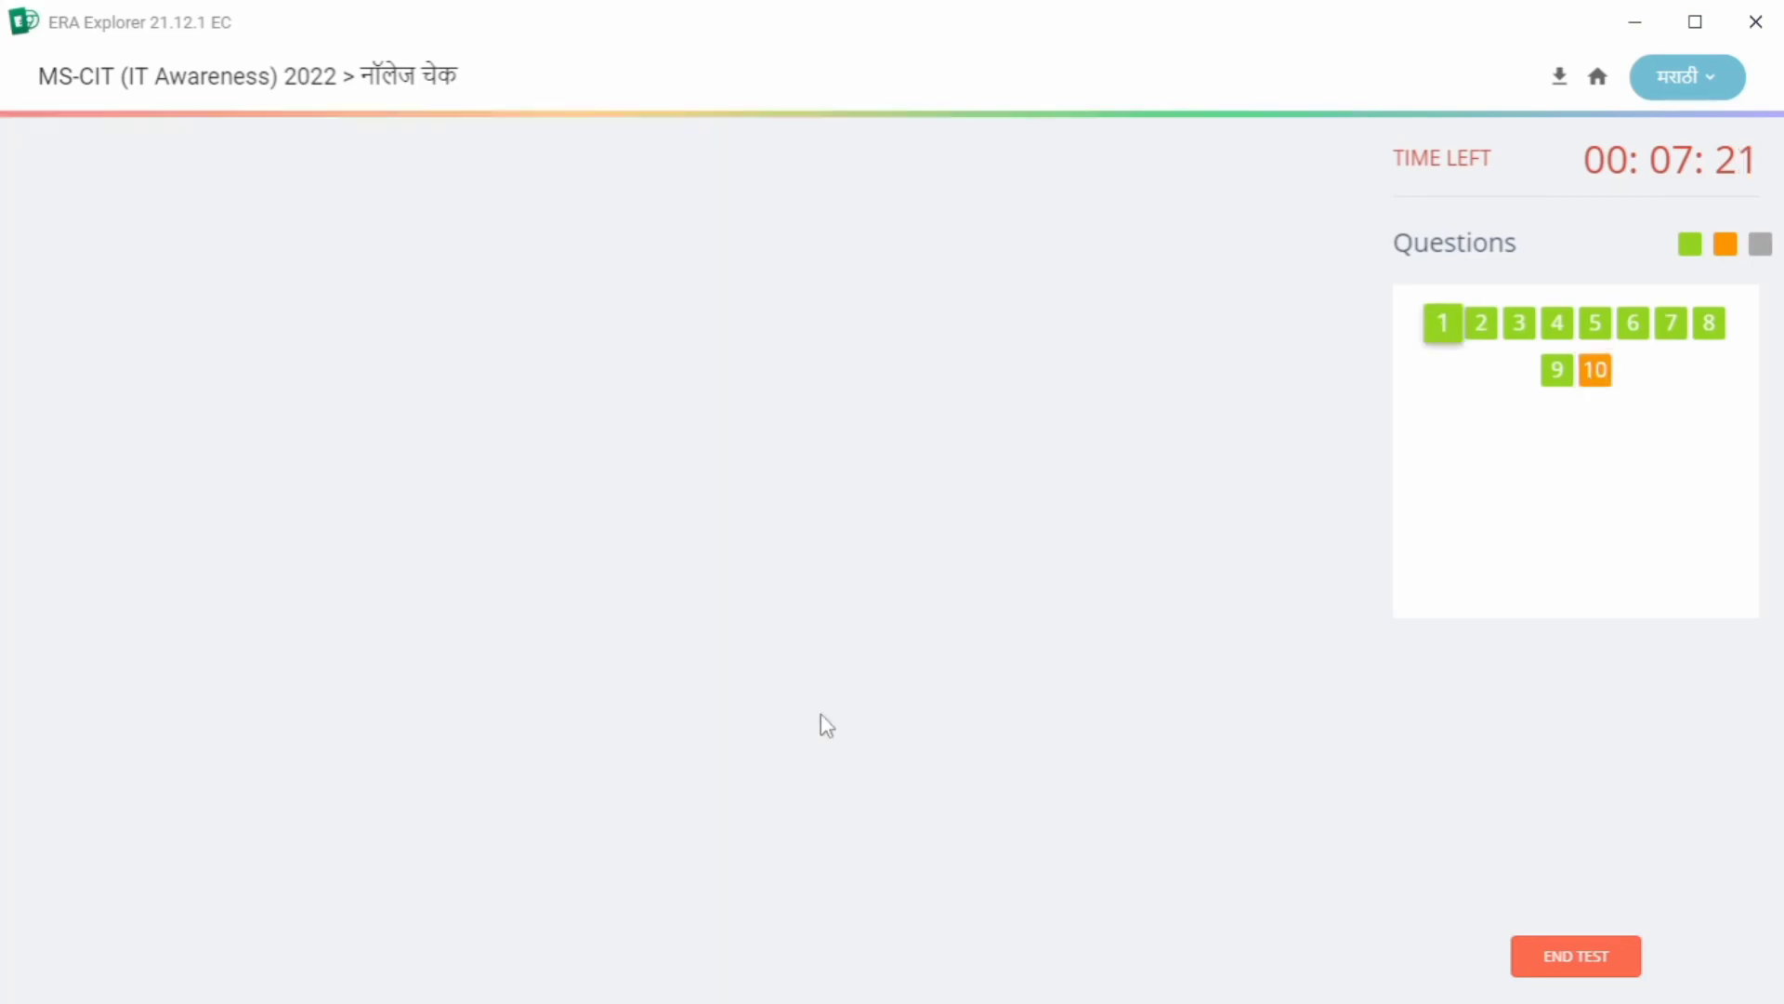
End the नॉलेज चेक exam, entering "End Exam" as confirmation and acknowledging the closing message.
click(790, 671)
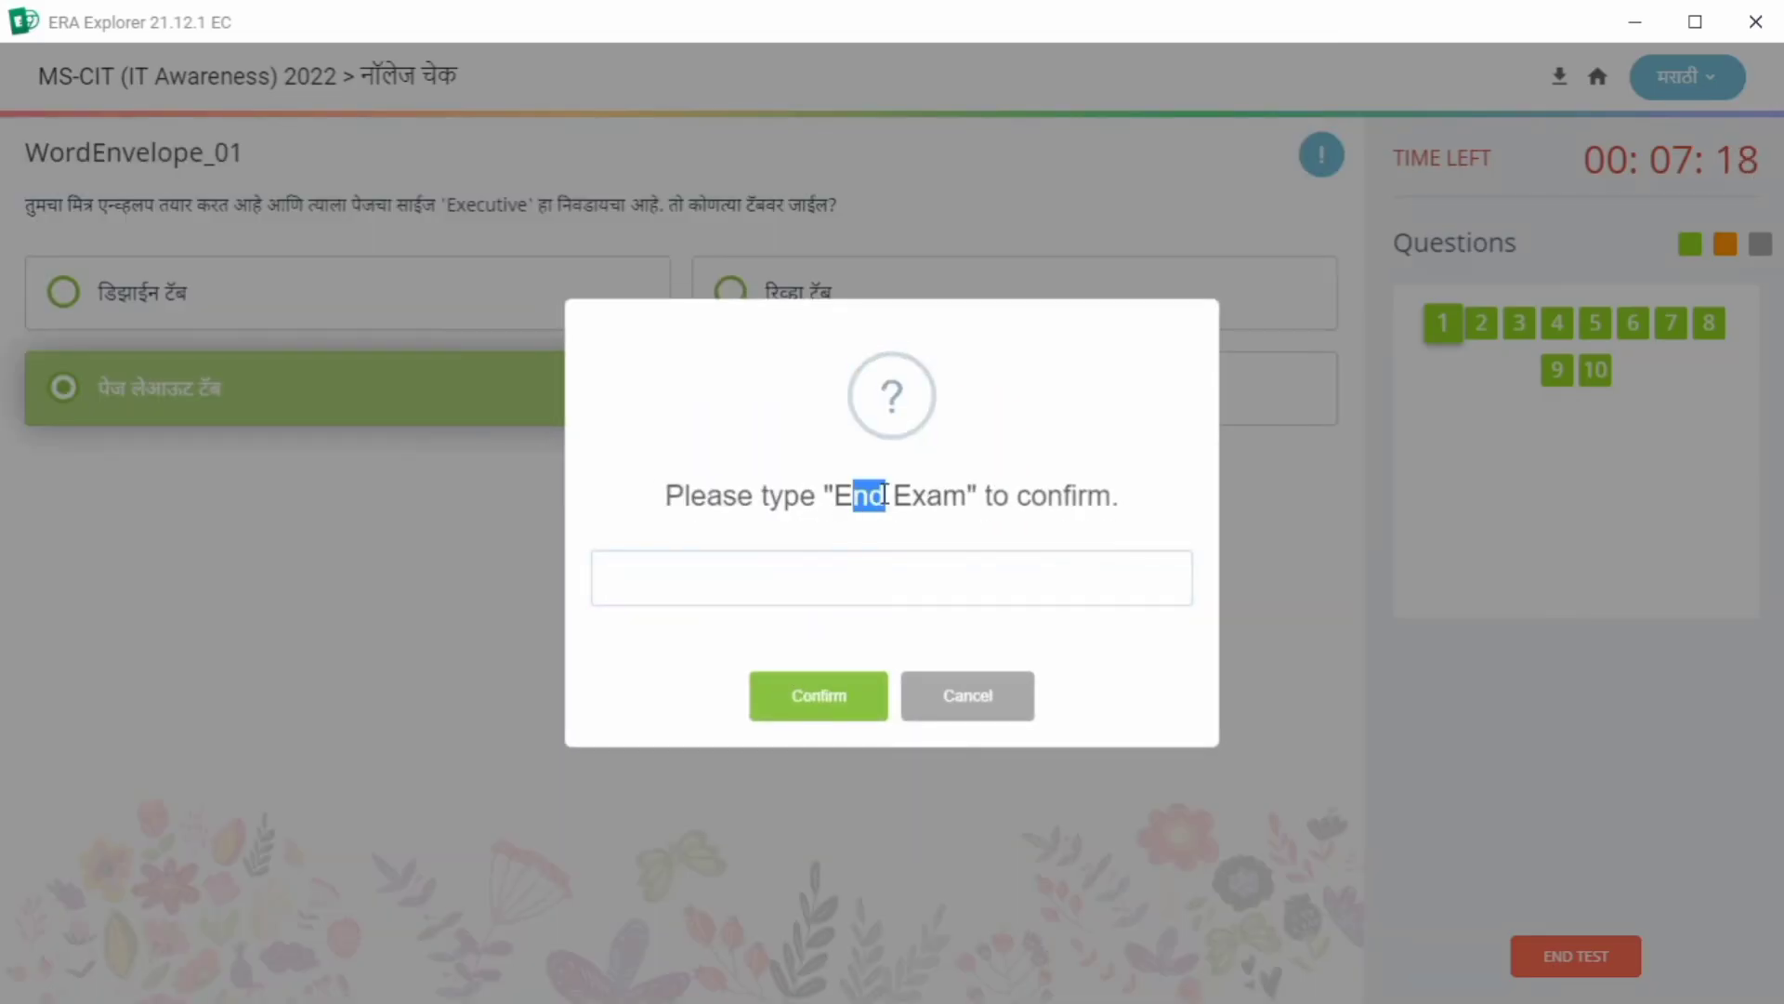
drag(884, 495, 856, 585)
click(826, 697)
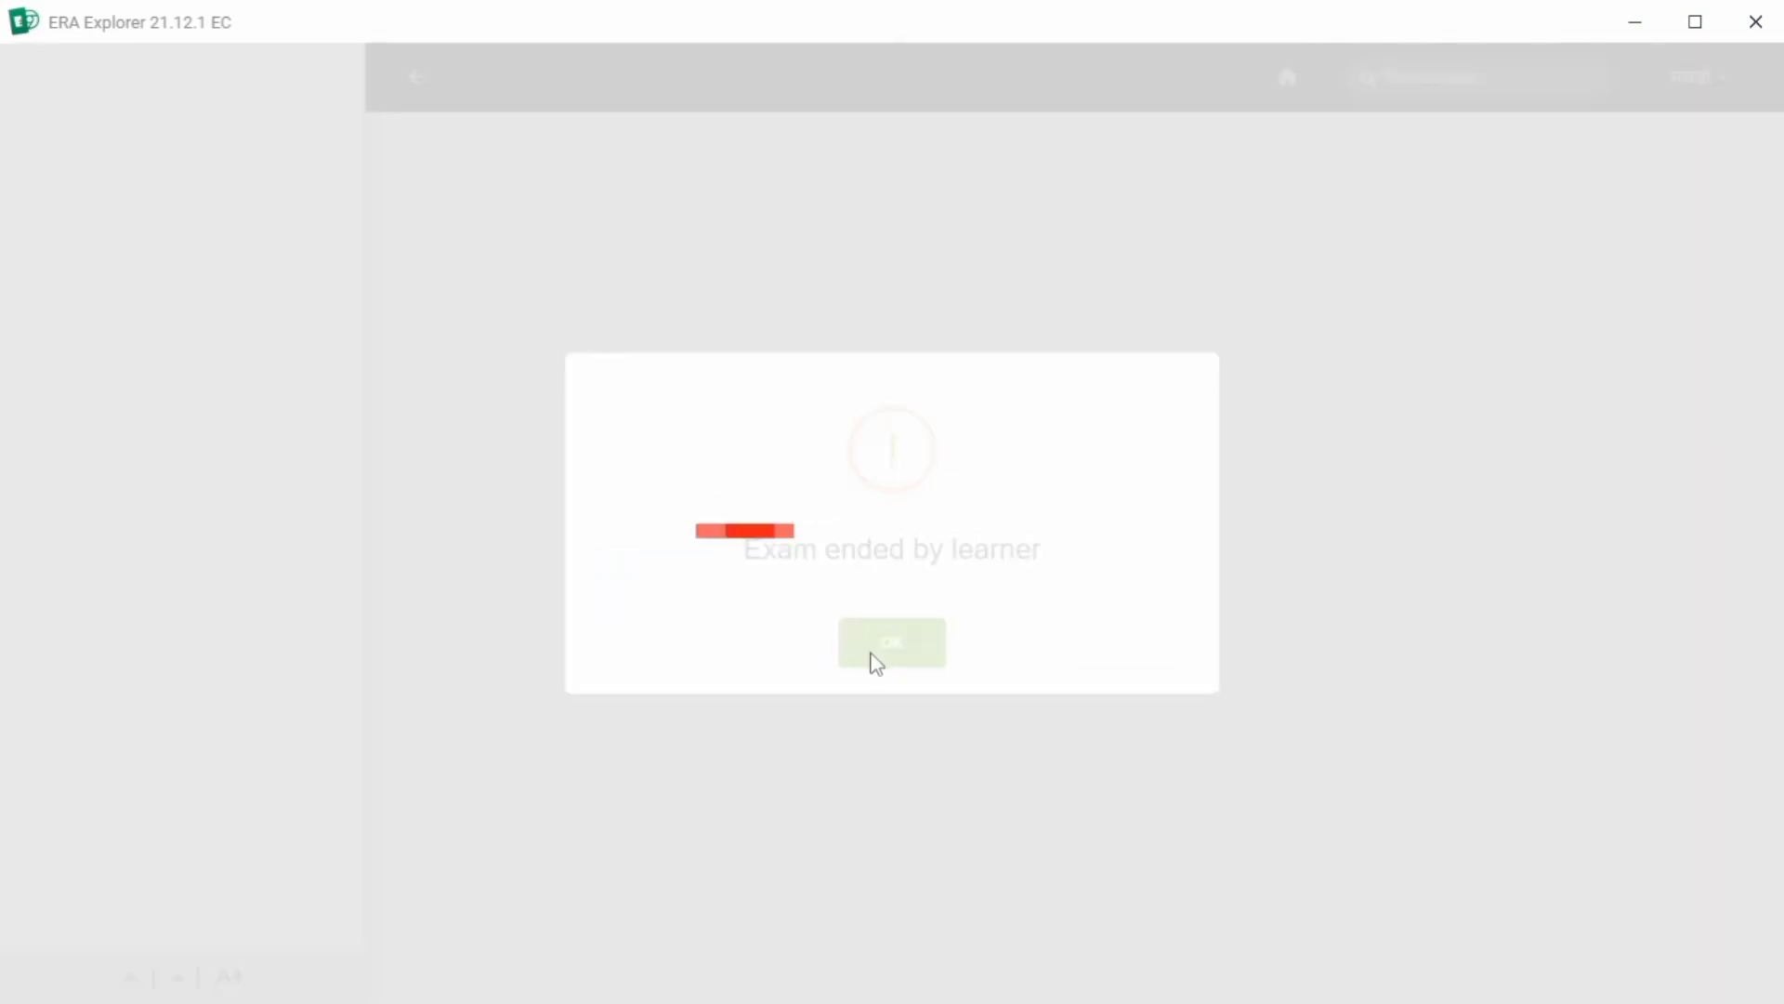
click(889, 643)
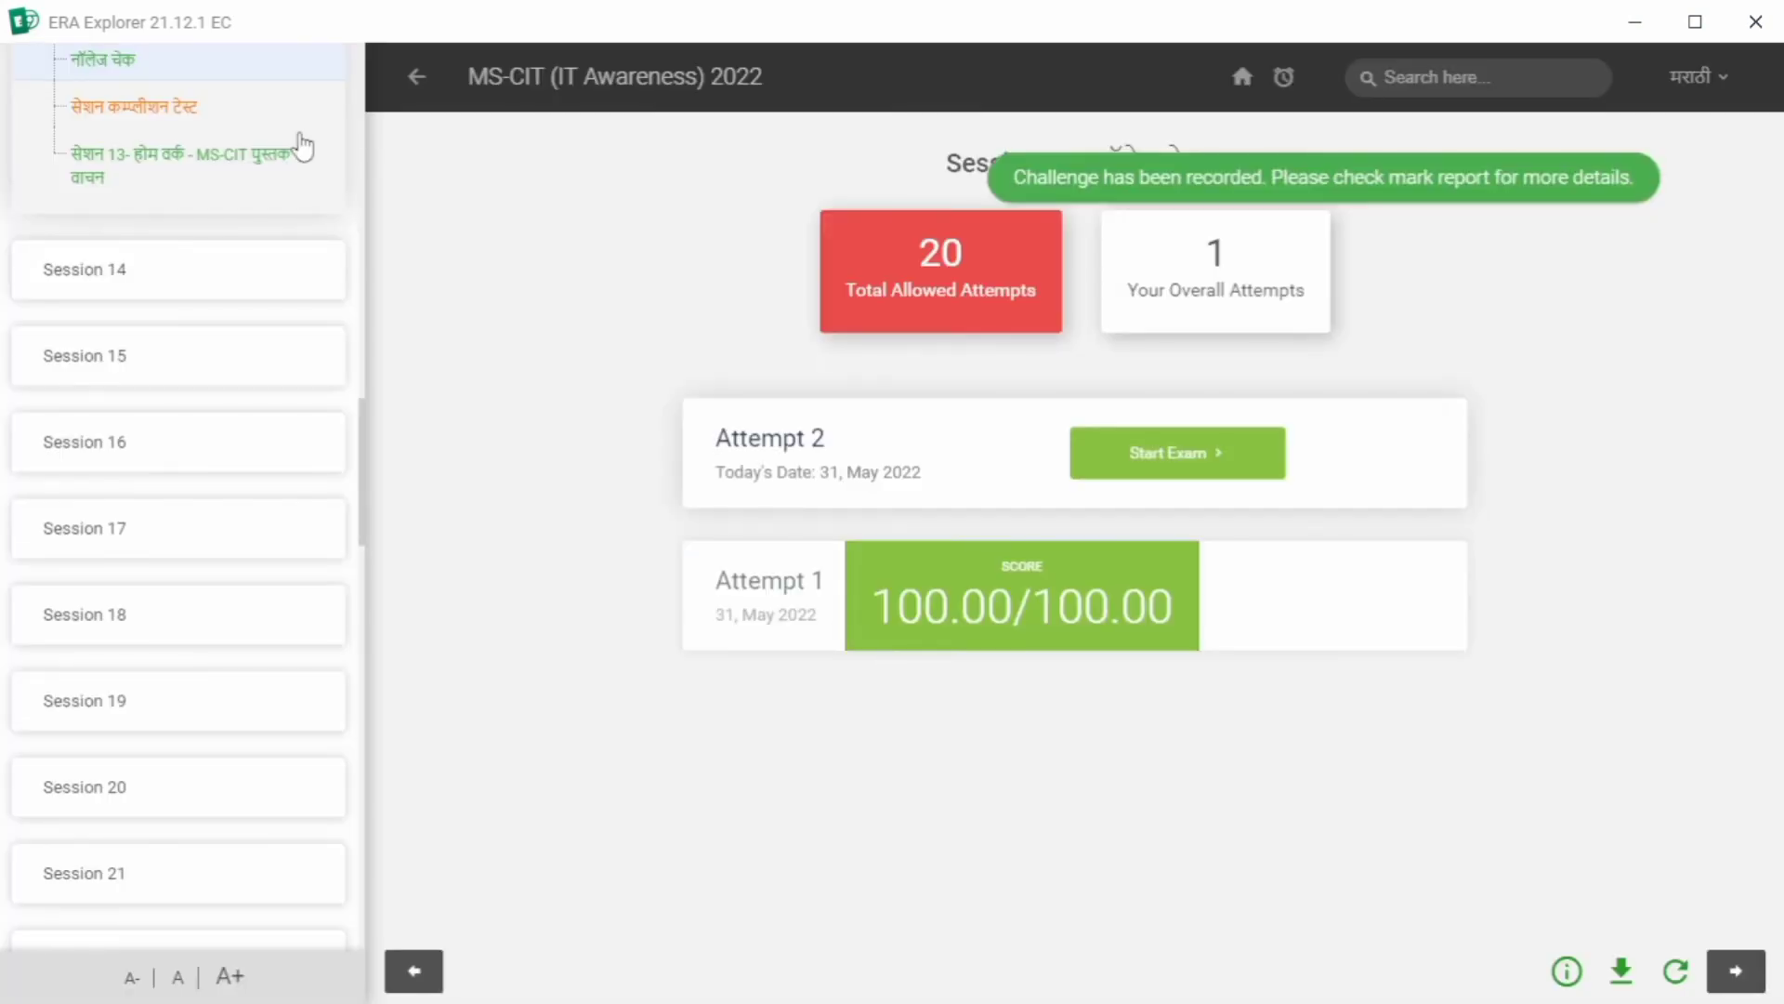
Open Session 13's सेशन कम्प्लीशन टेस्ट (session completion test) and start its exam.
click(156, 105)
click(1240, 454)
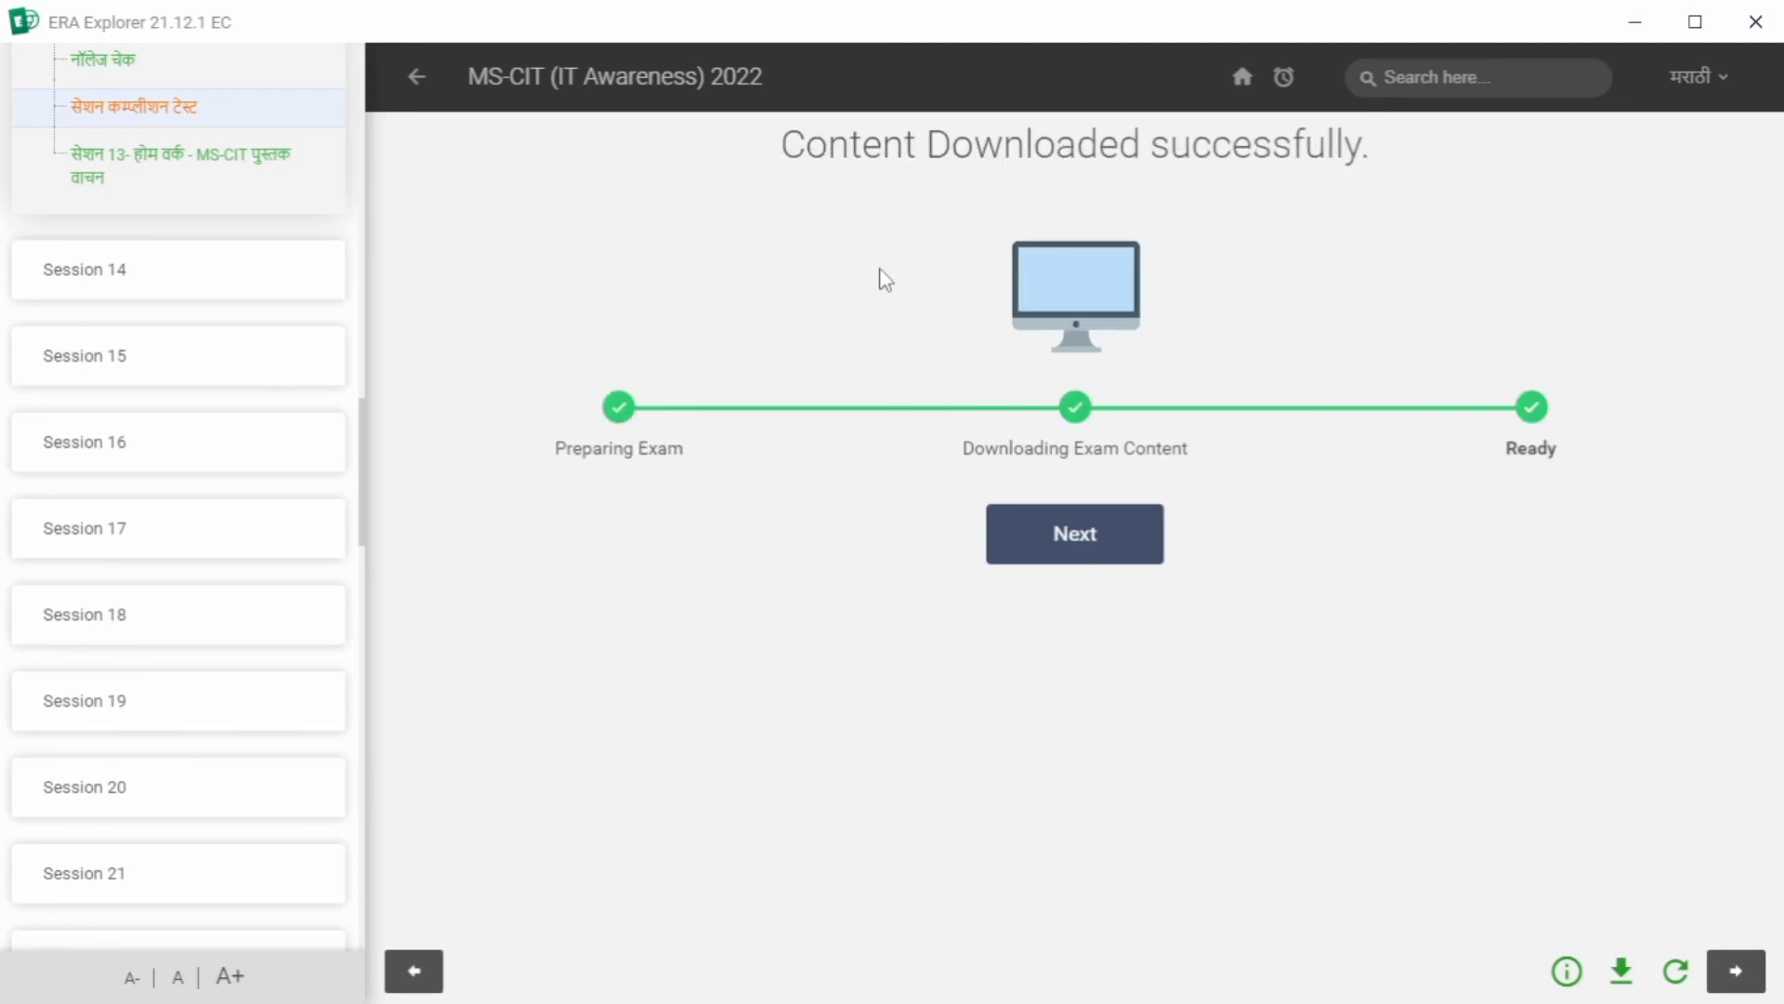
click(1151, 539)
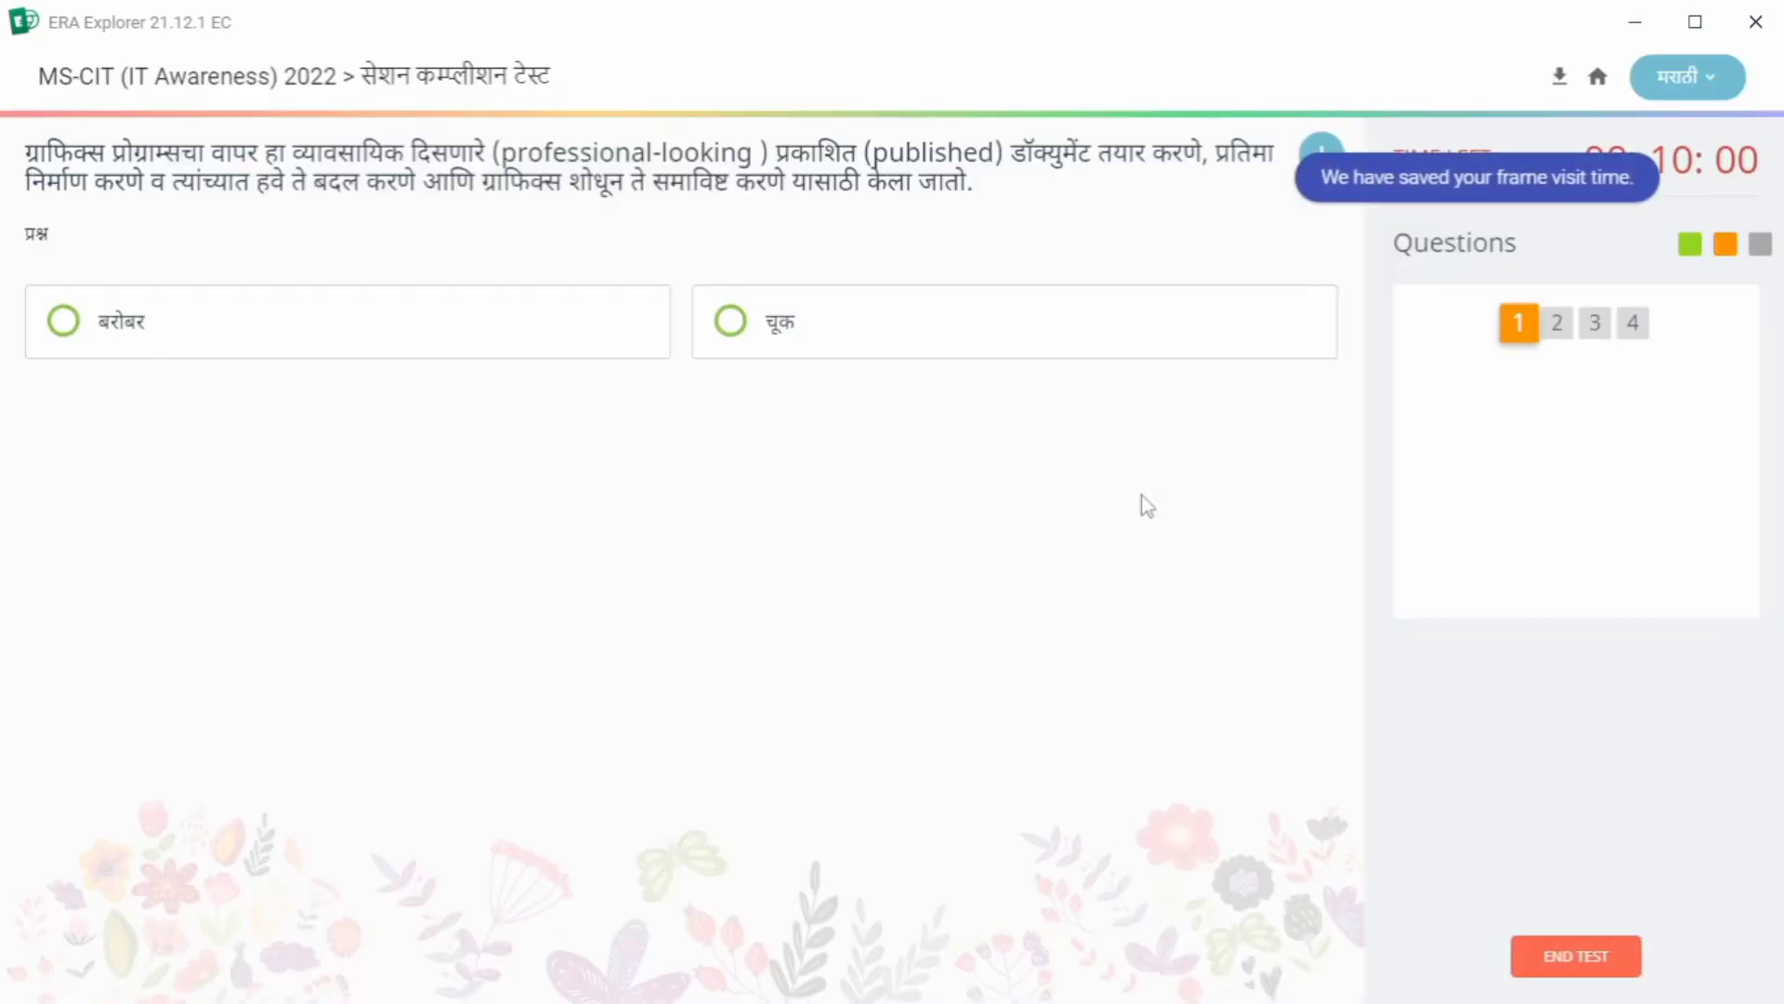
Submit बरोबर for question 1 on graphics programs and चूक for question 2 on slide templates.
click(418, 350)
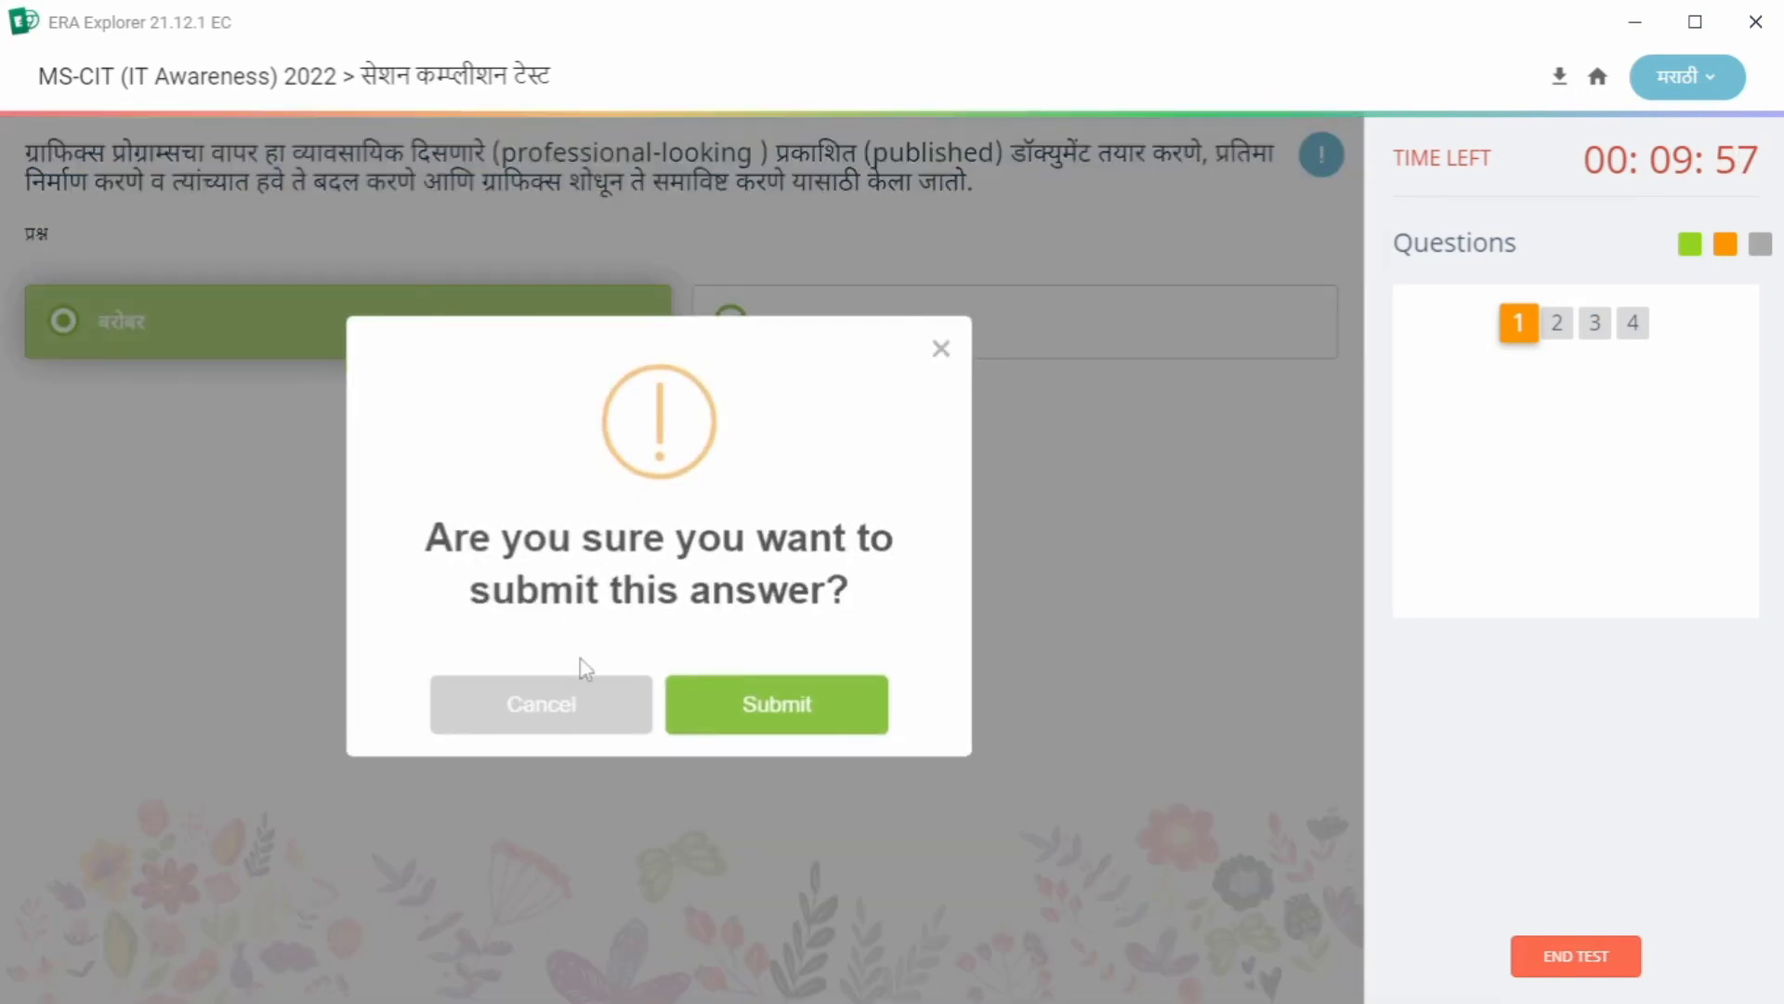
click(710, 714)
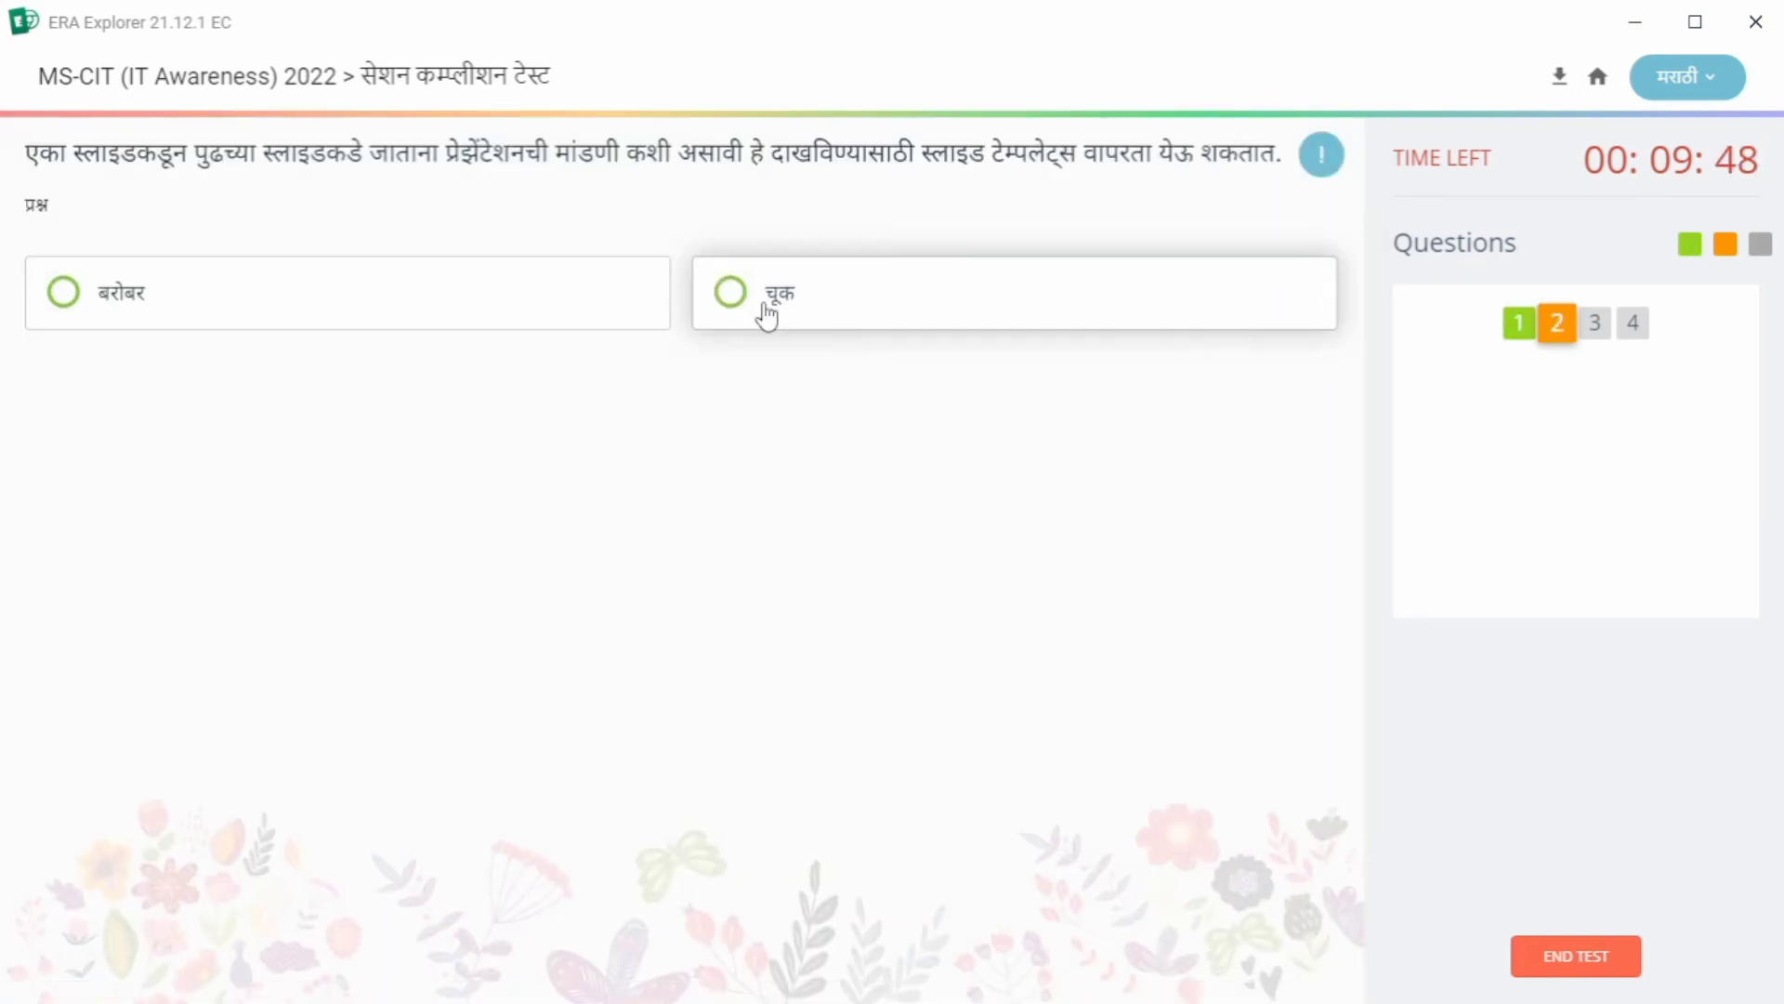
click(769, 311)
click(842, 723)
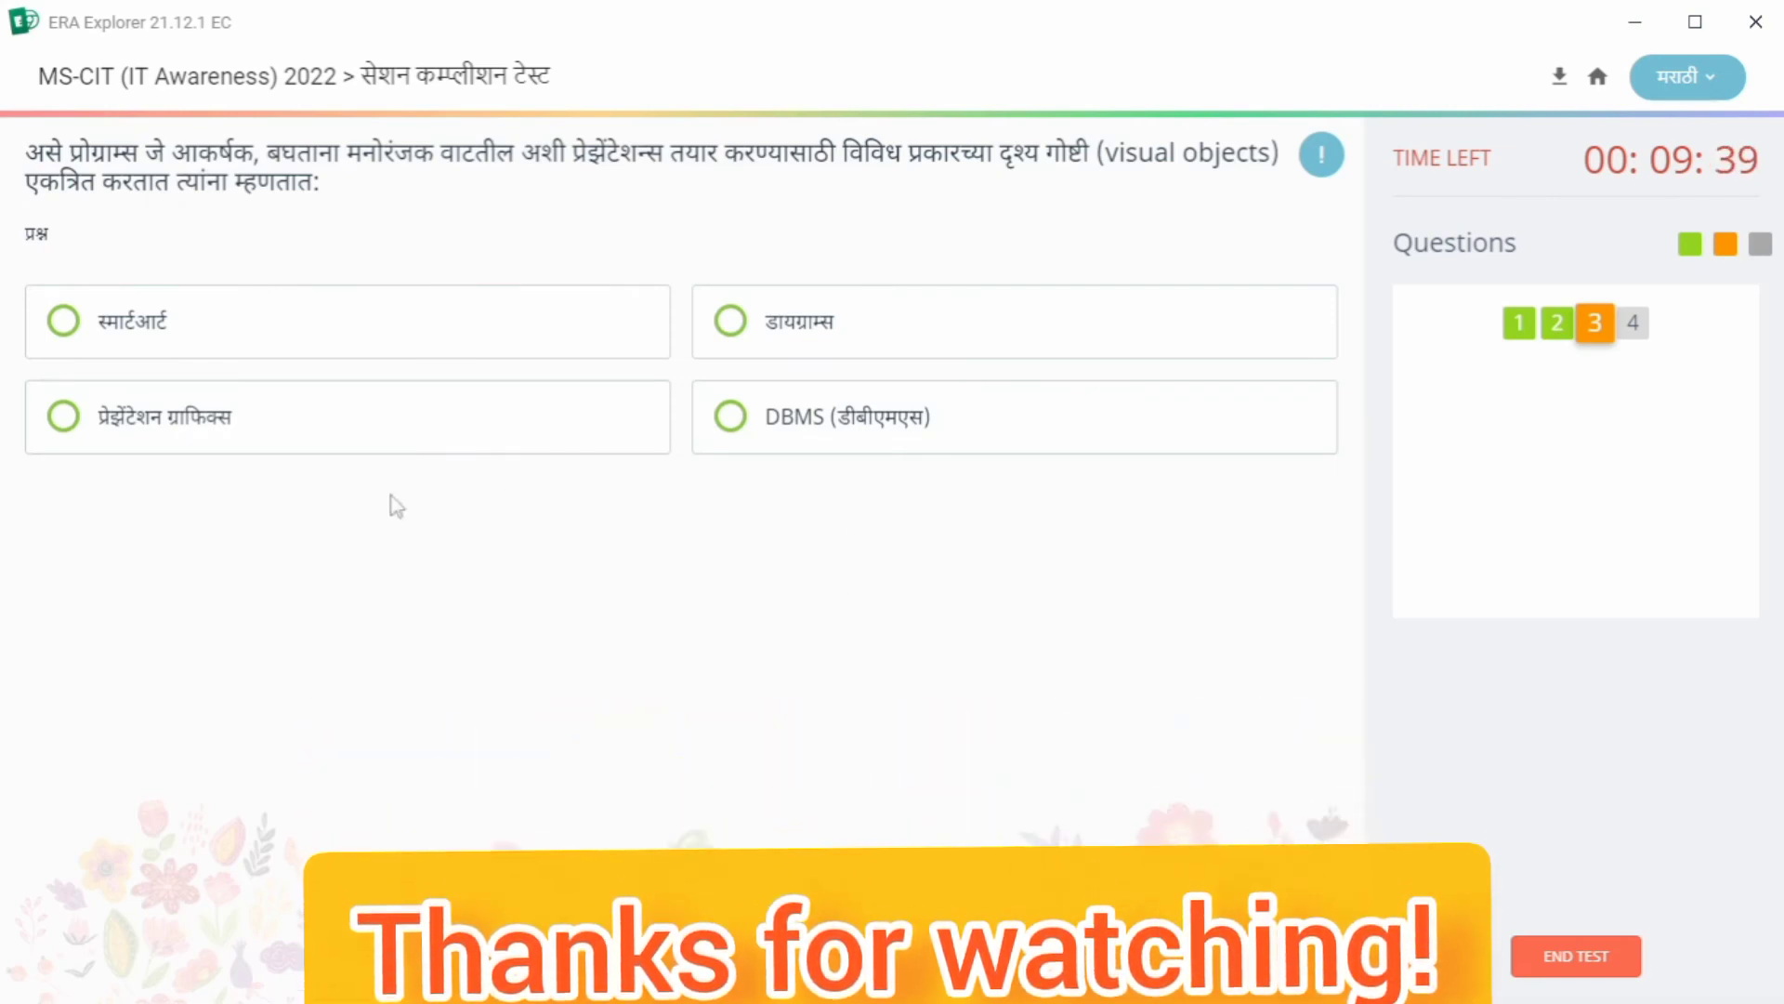
Submit प्रेझेंटेशन ग्राफिक्स for question 3 on visual-object presentation programs and स्लाइड्स for question 4 on electronic presentations.
click(385, 423)
click(782, 708)
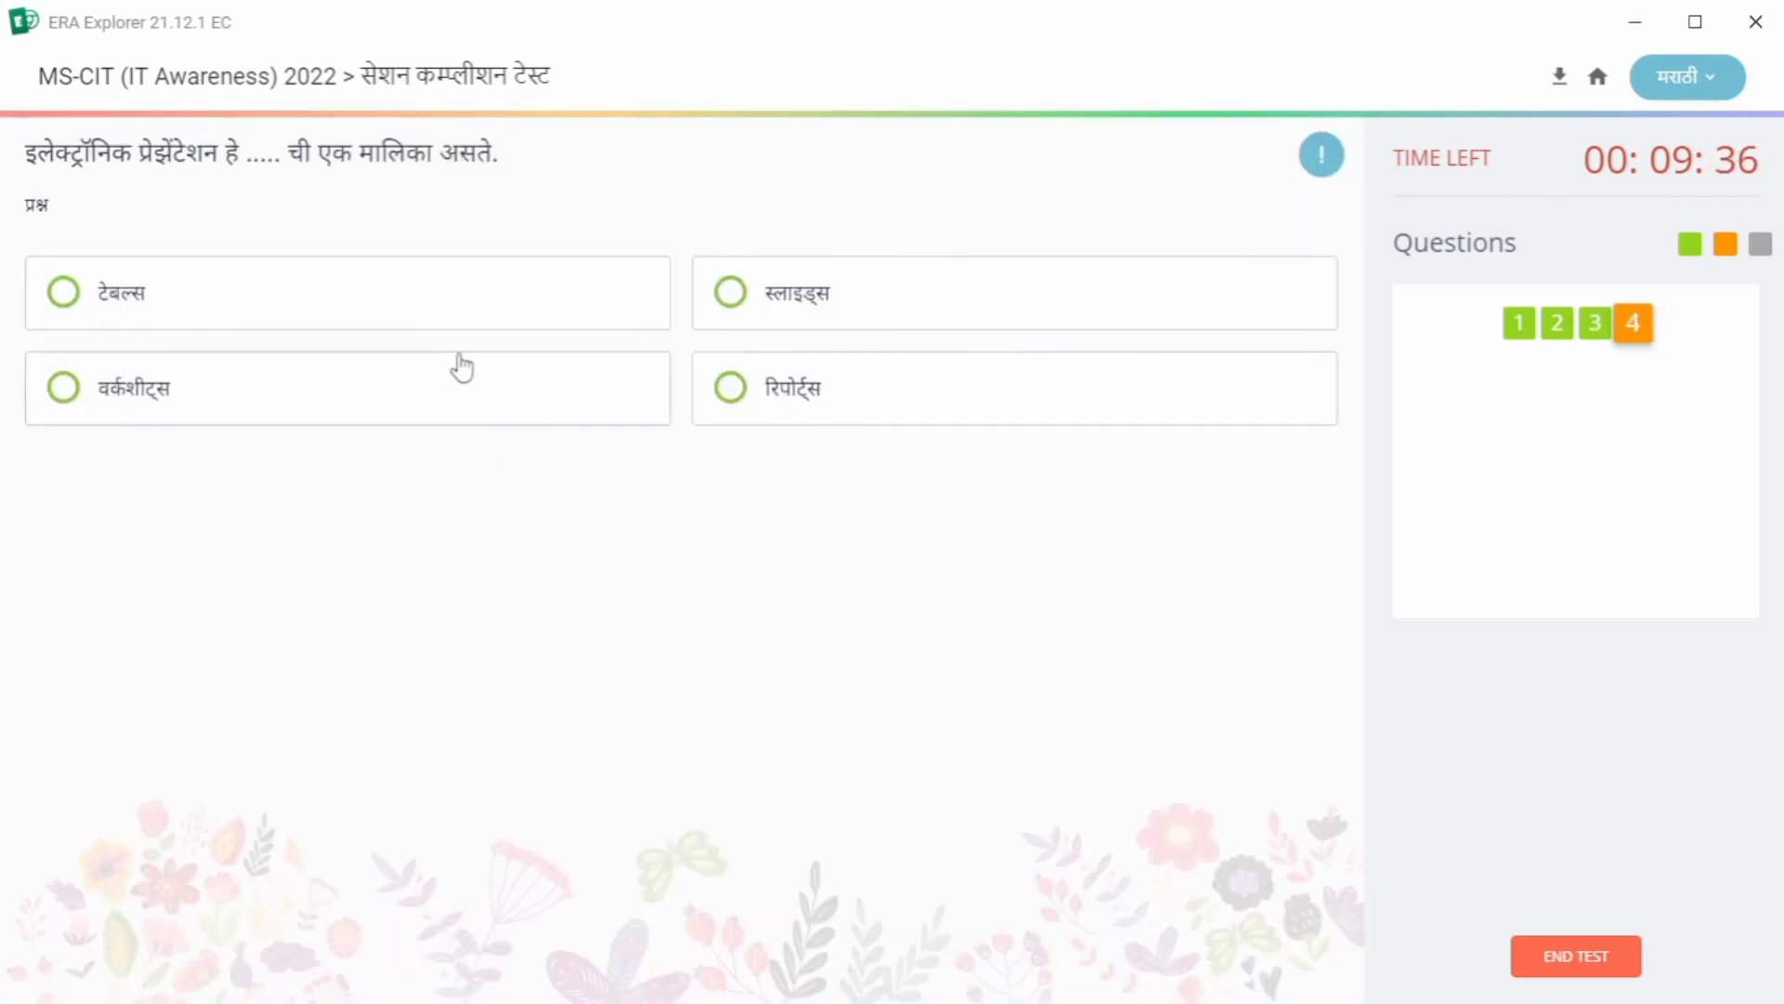
click(734, 312)
click(731, 688)
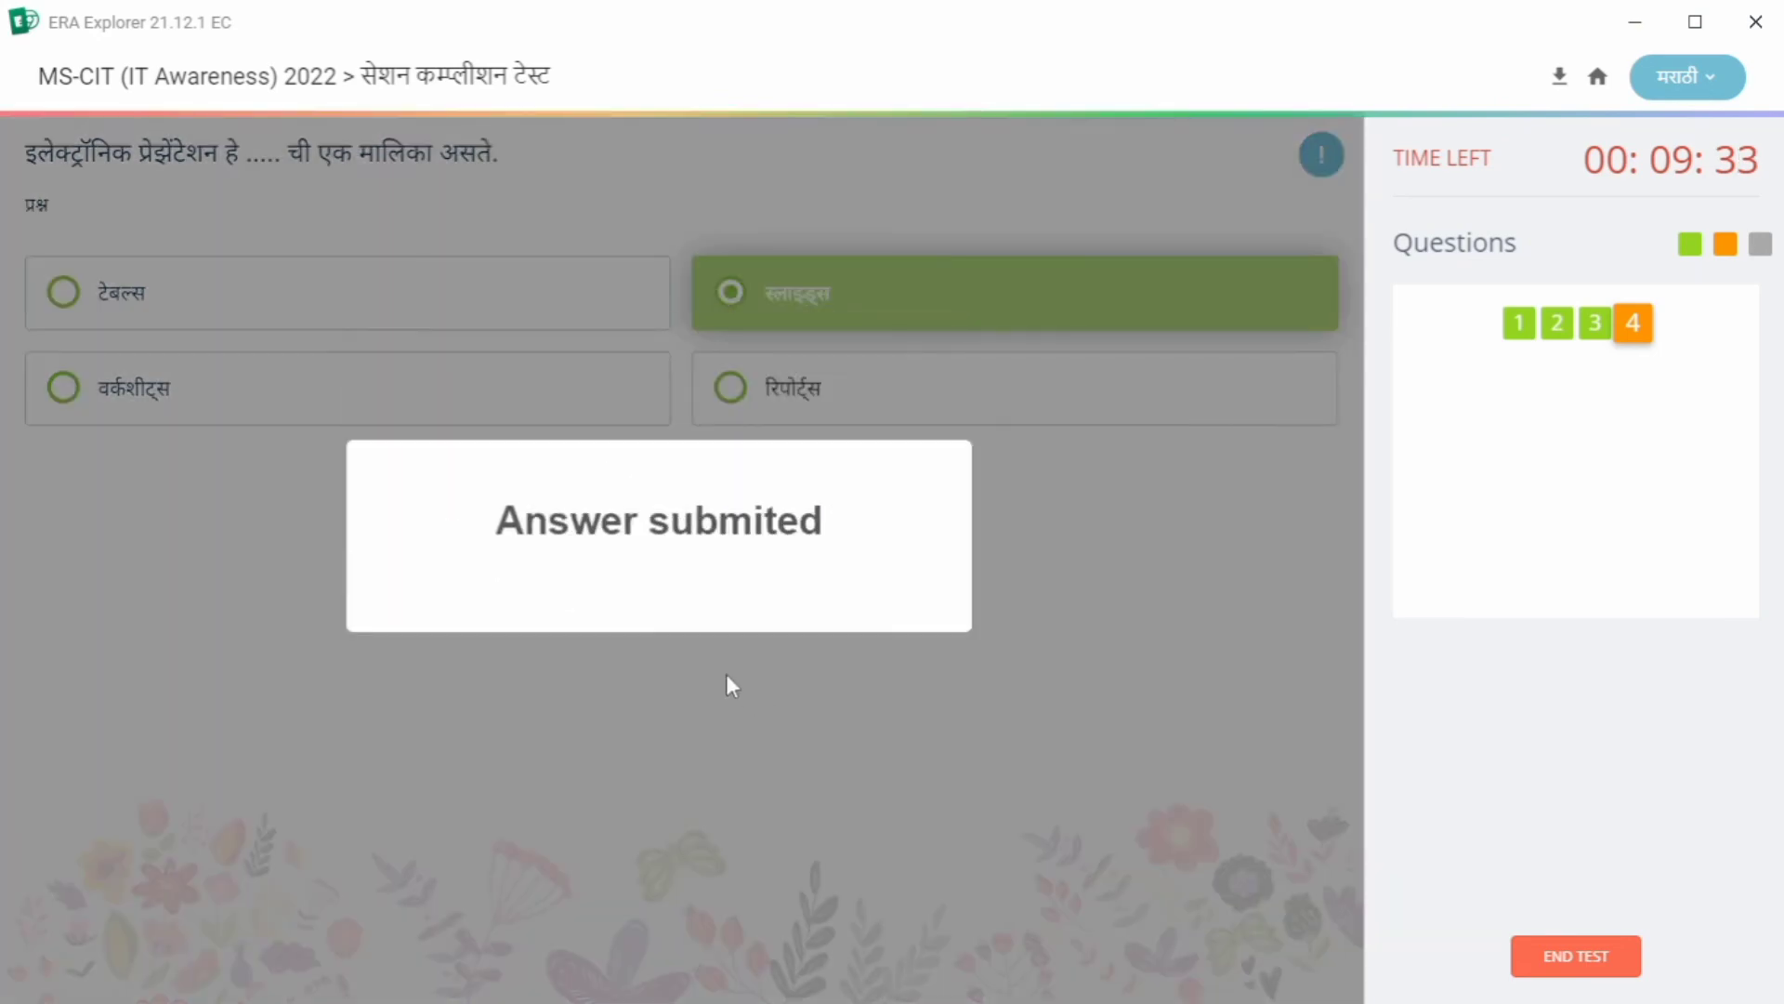
End the सेशन कम्प्लीशन टेस्ट, entering "End Exam" as confirmation and acknowledging the closing messages.
click(795, 656)
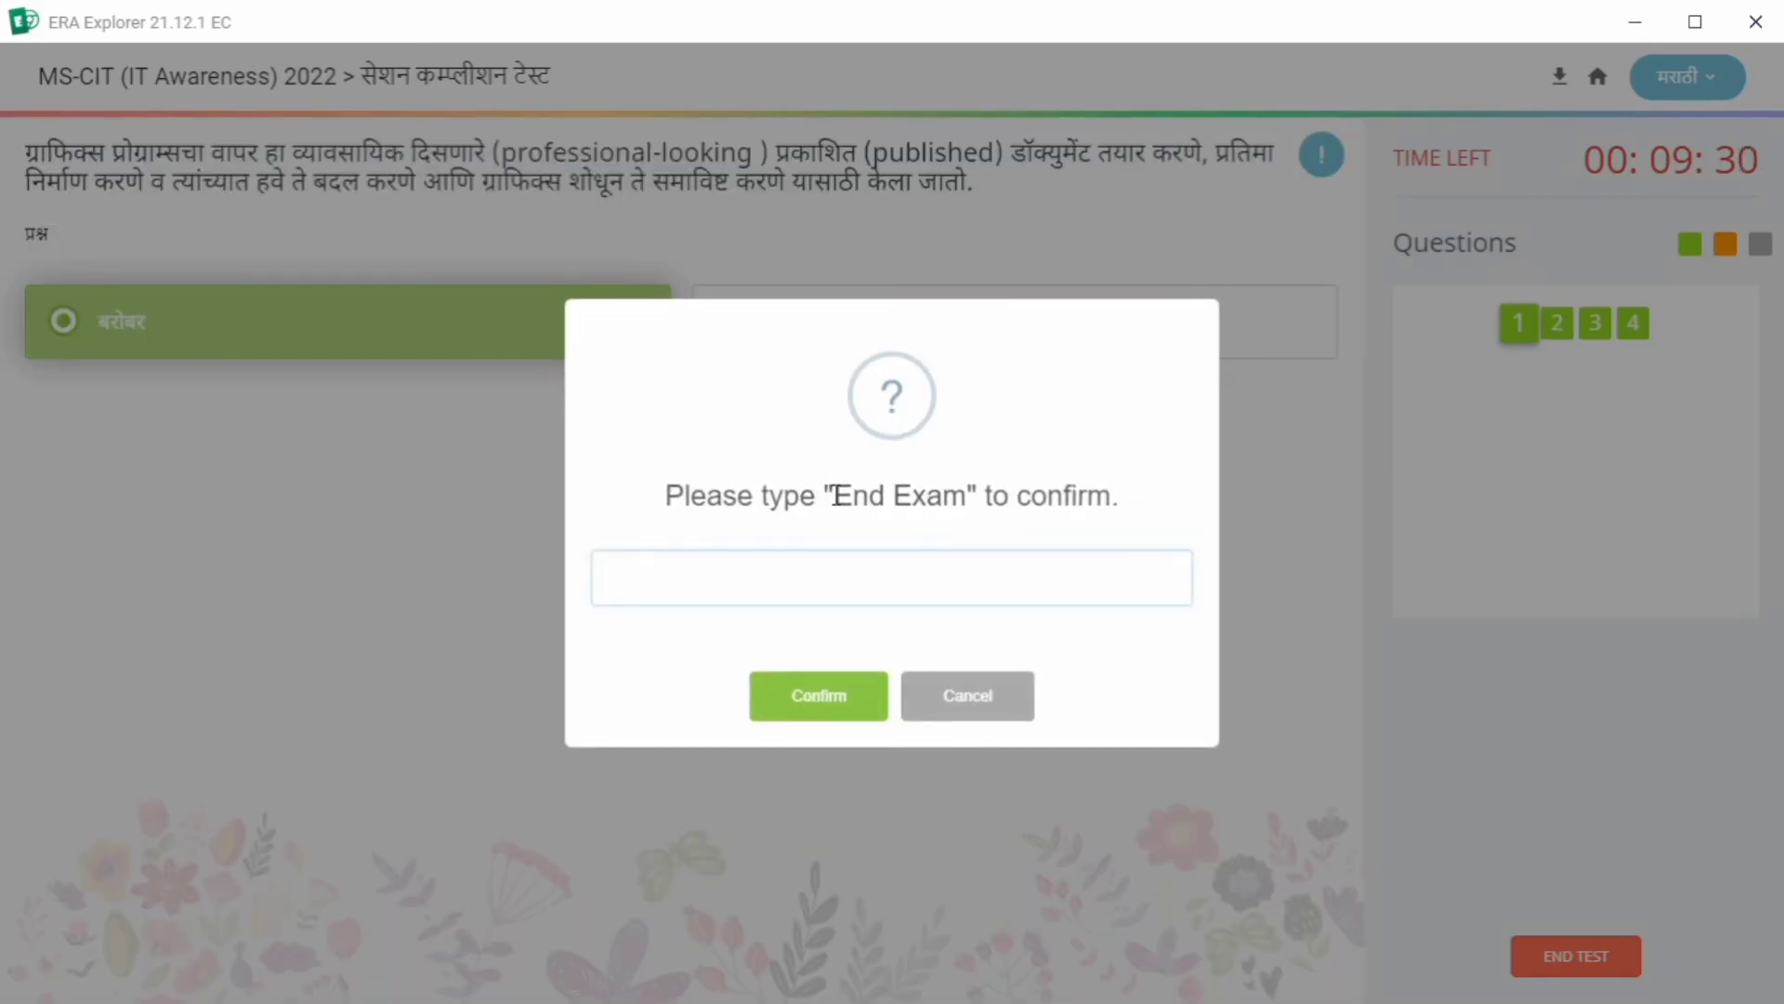
drag(835, 494, 835, 586)
click(836, 679)
click(882, 656)
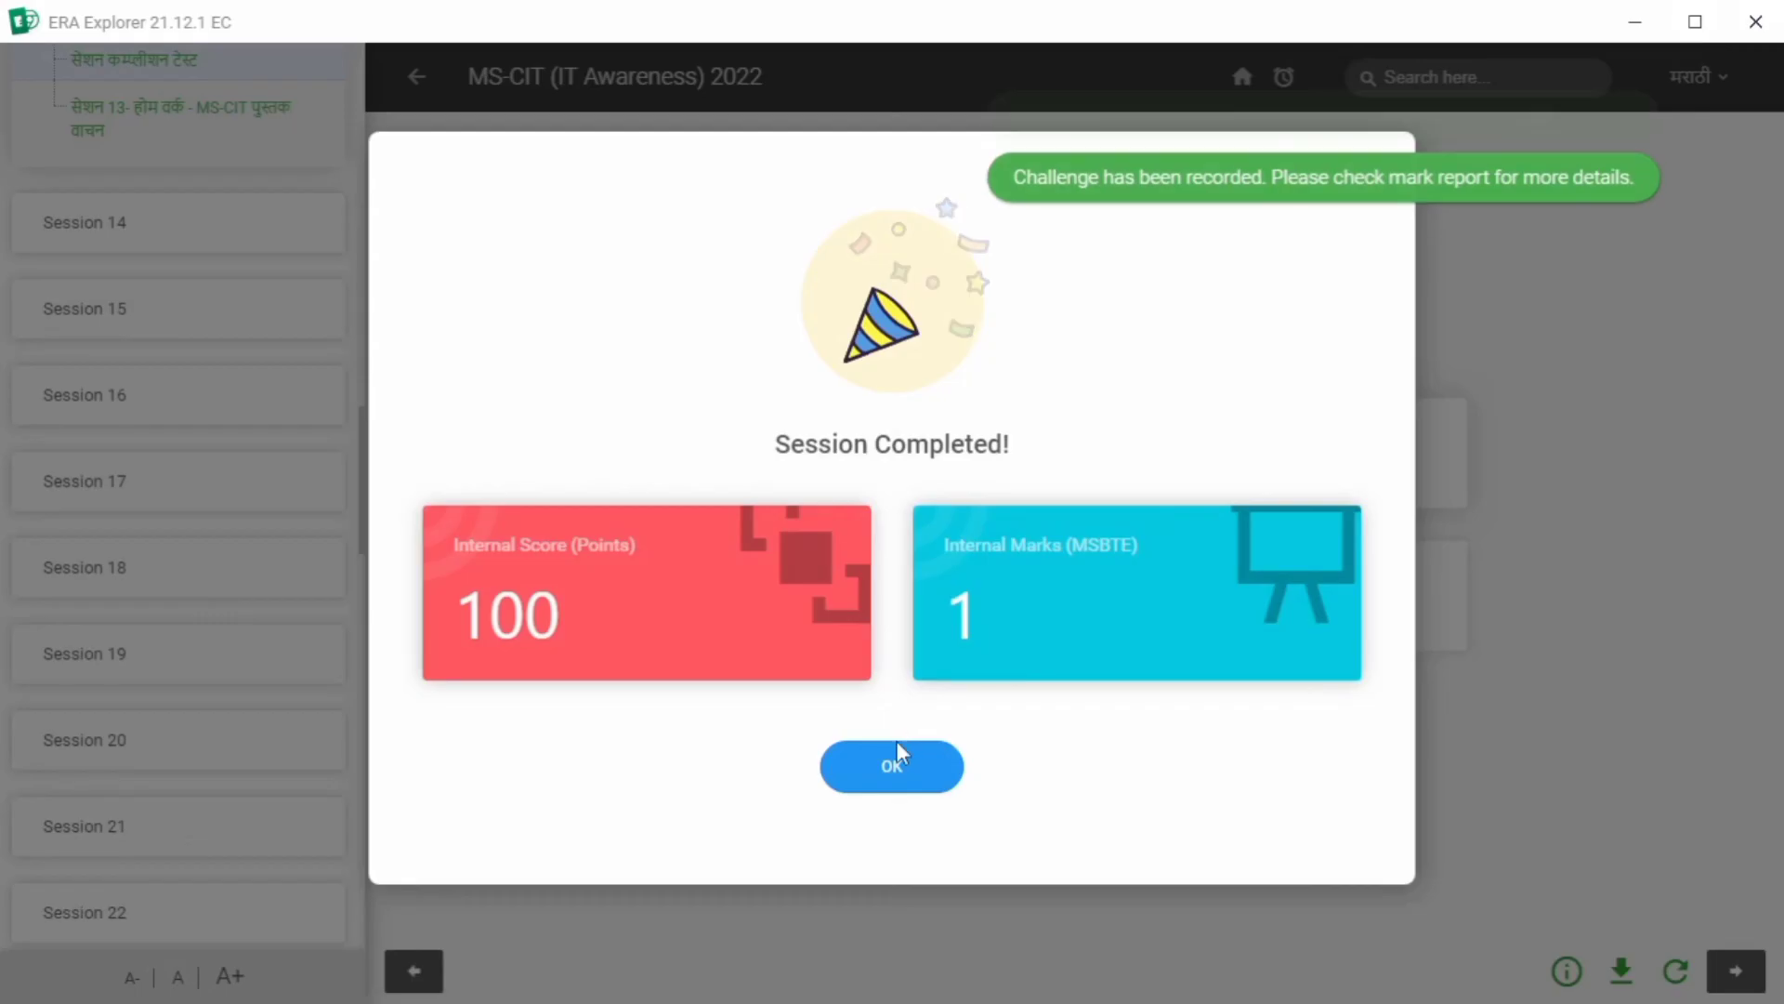
click(898, 757)
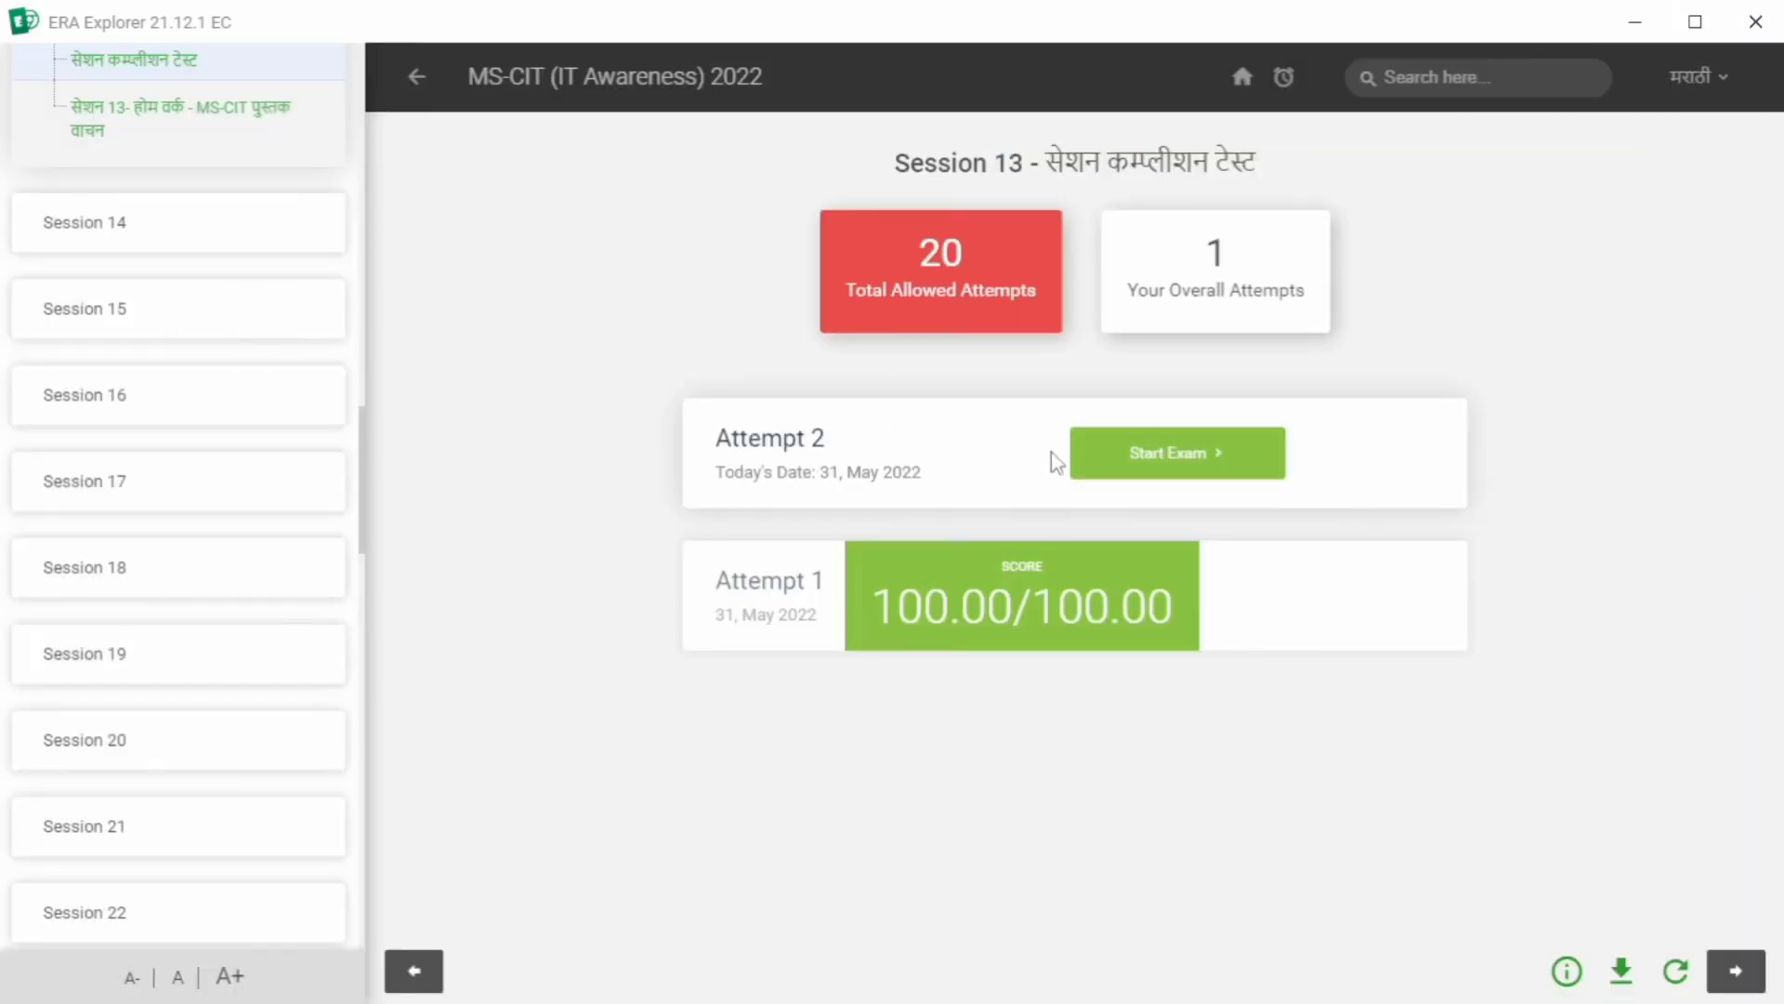
Leave the MS-CIT course for the home page and minimize the window.
click(1244, 79)
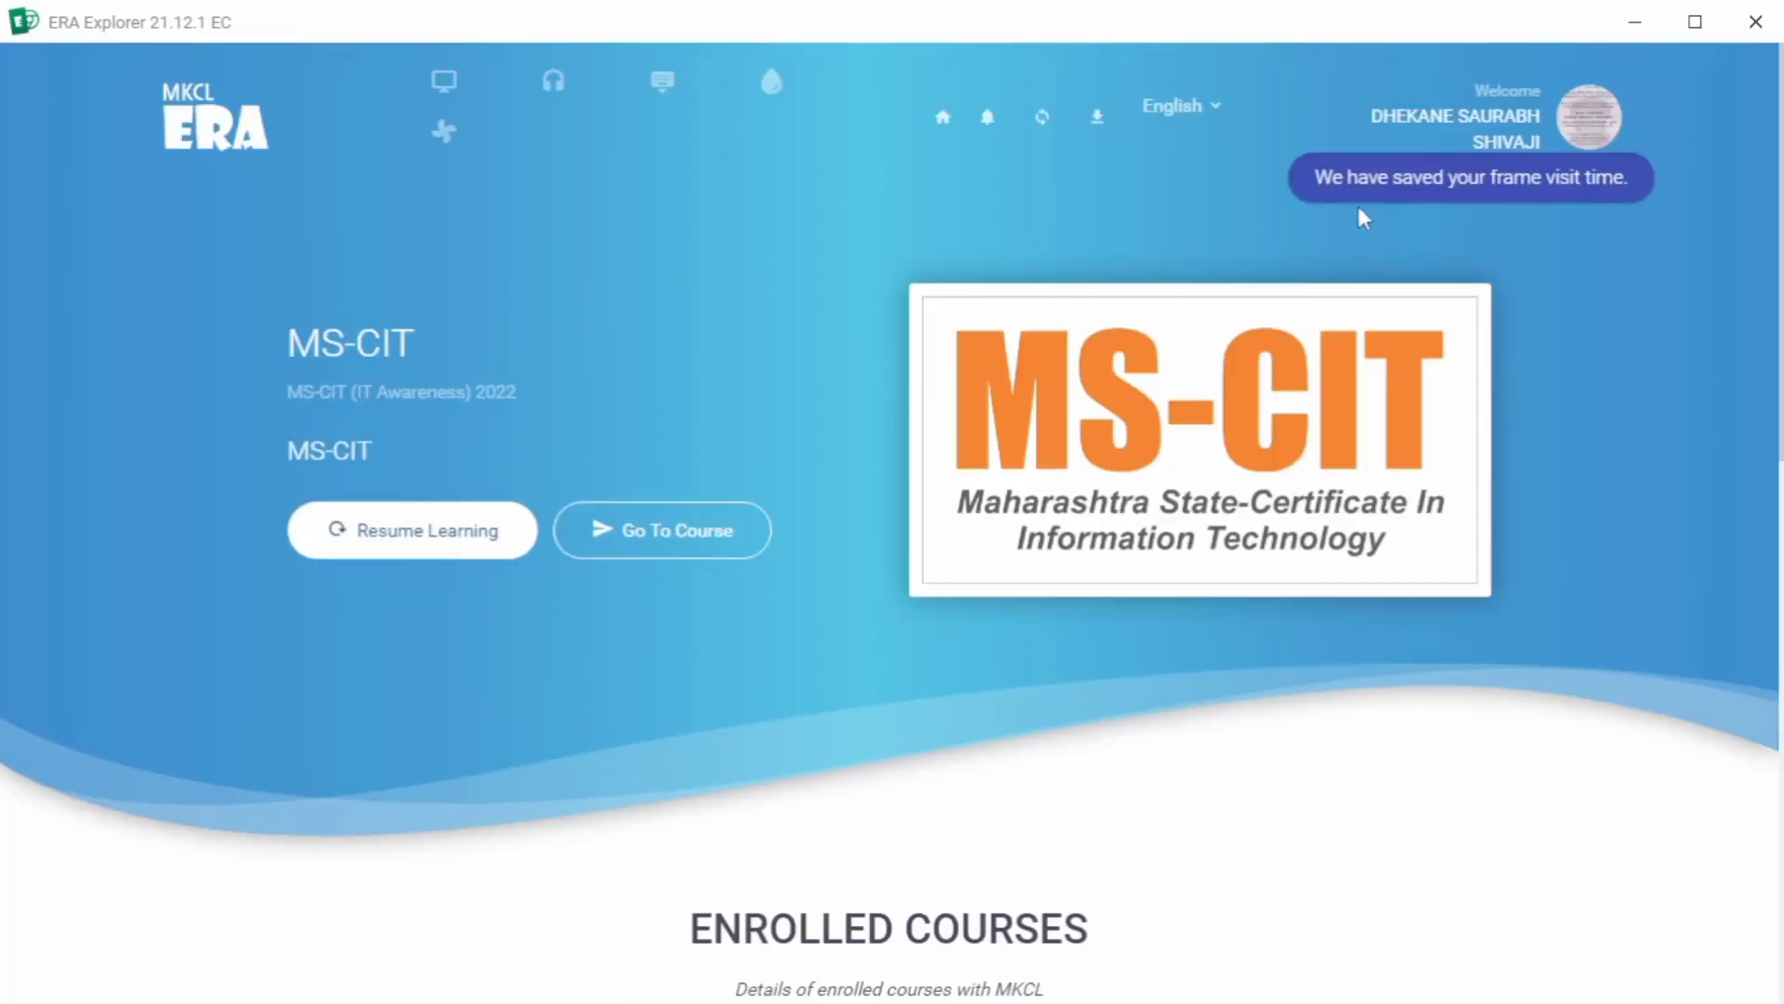
click(1635, 21)
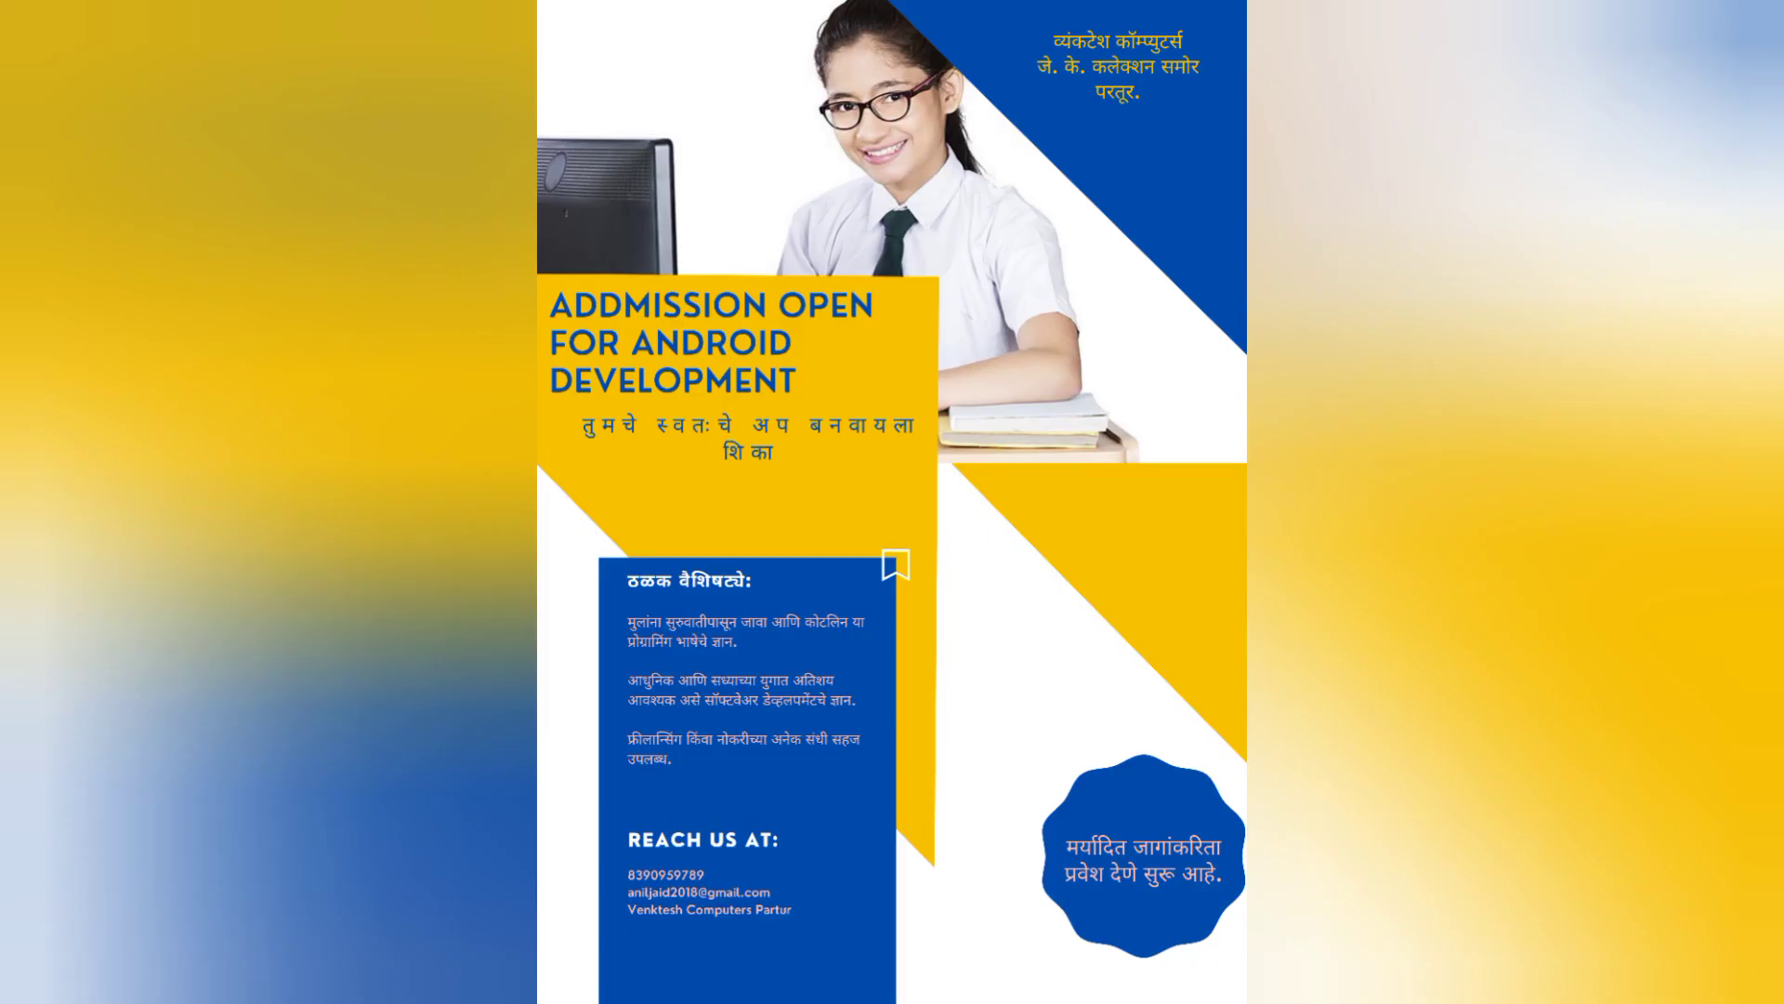